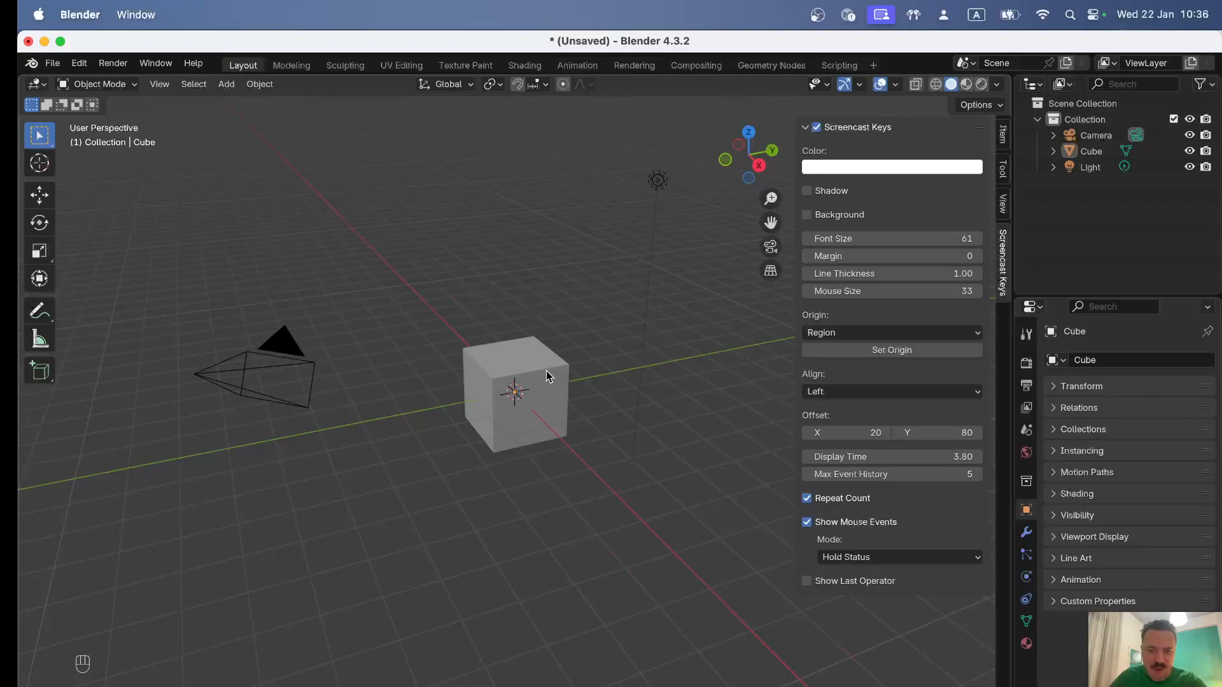
Delete the default cube and collapse the Screencast Keys settings
left_click(546, 376)
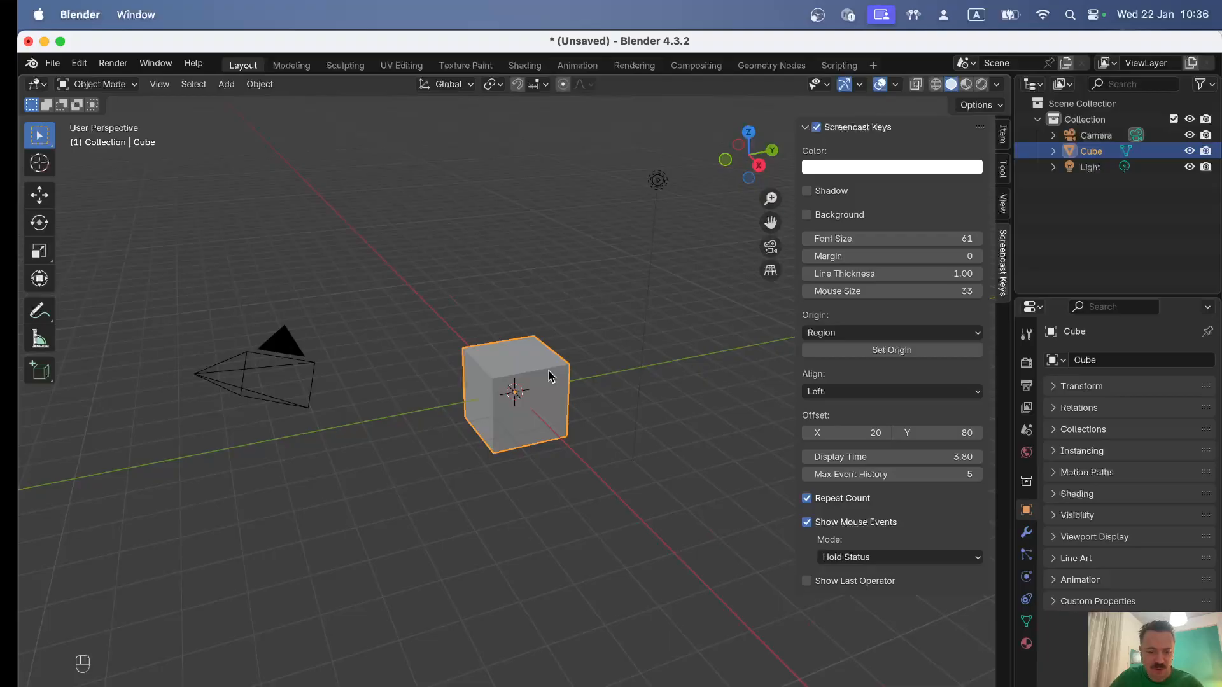
key("x")
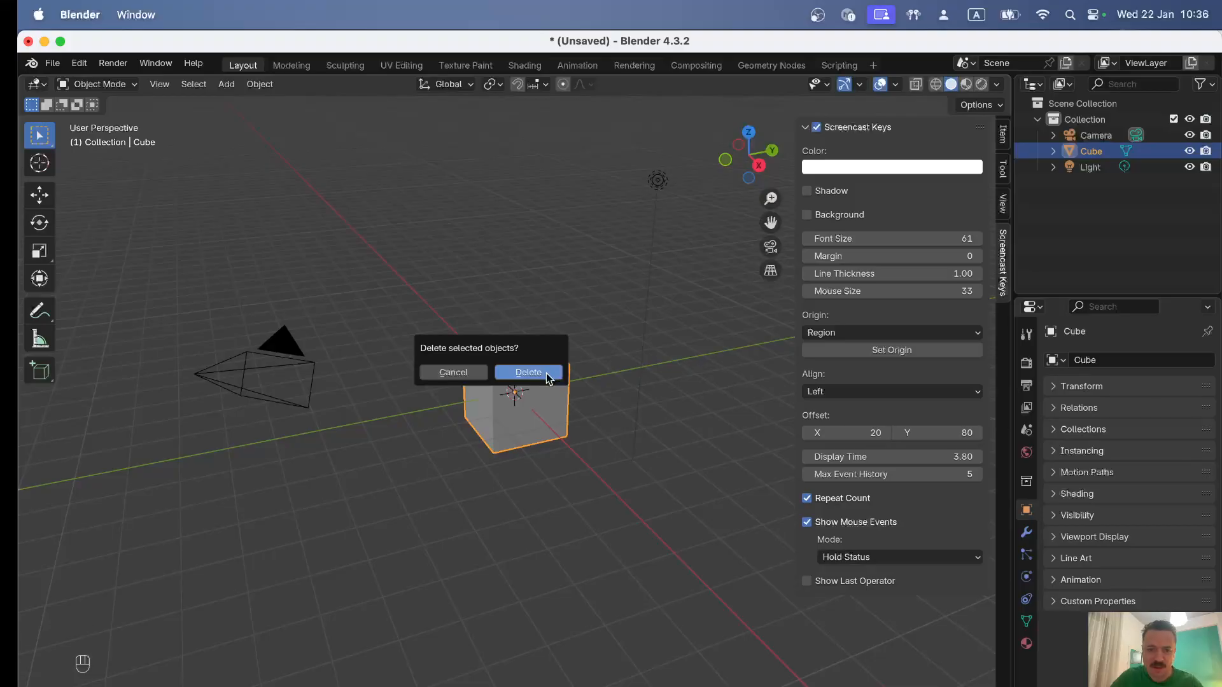
left_click(547, 375)
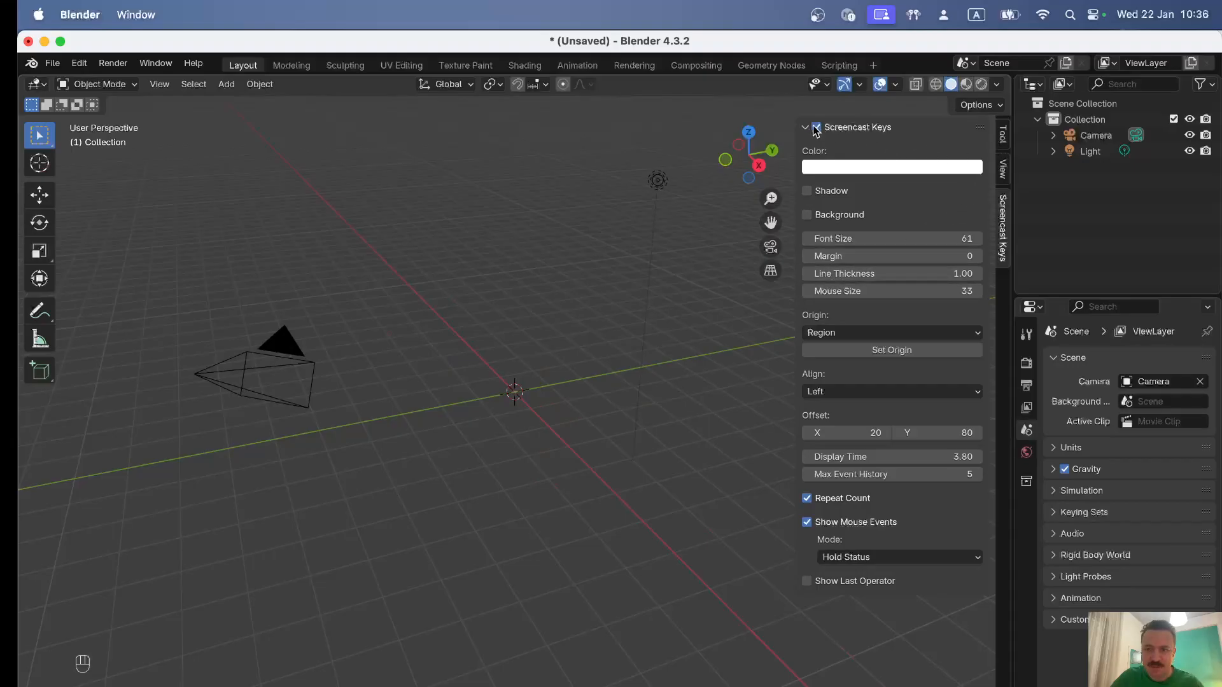
left_click(808, 128)
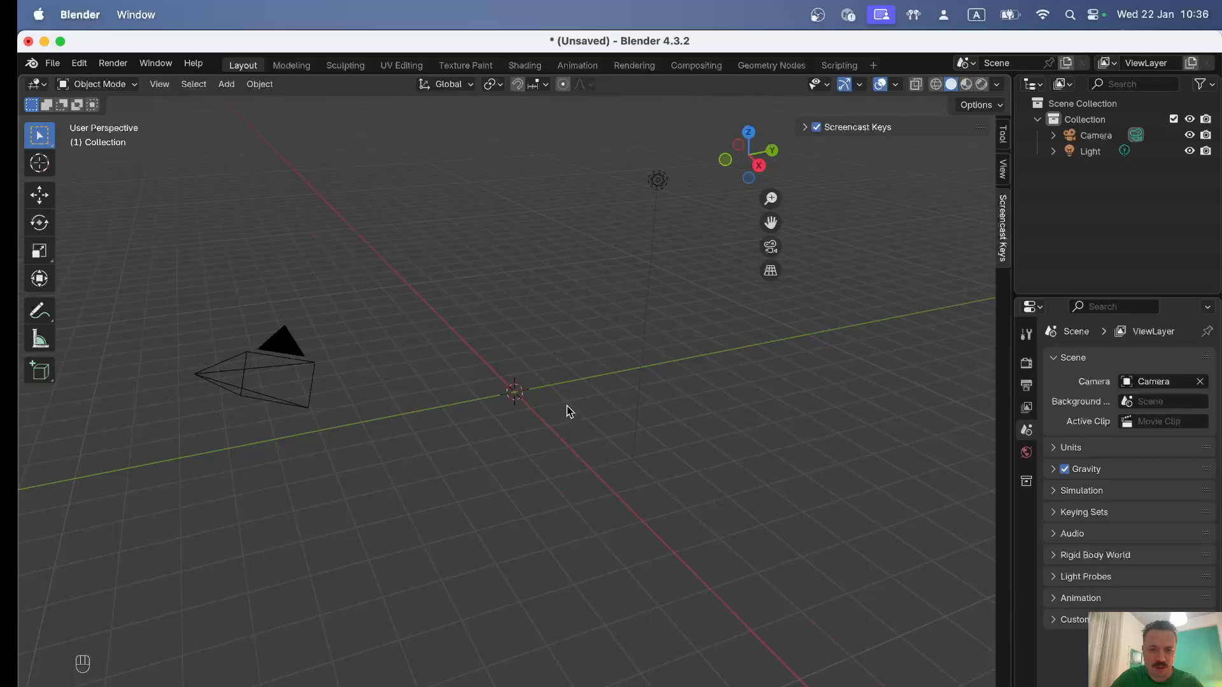
Add a Bézier curve at the scene's origin
middle_click_drag(812, 468, 783, 488)
key("shift")
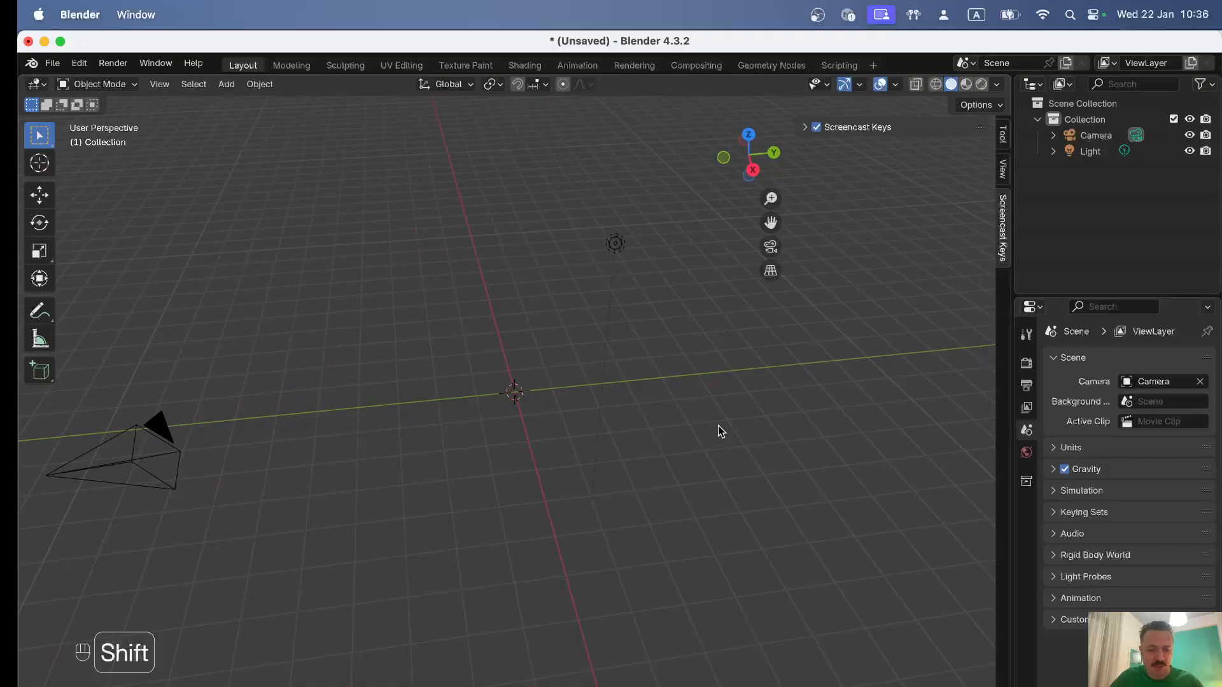
key("shift+a")
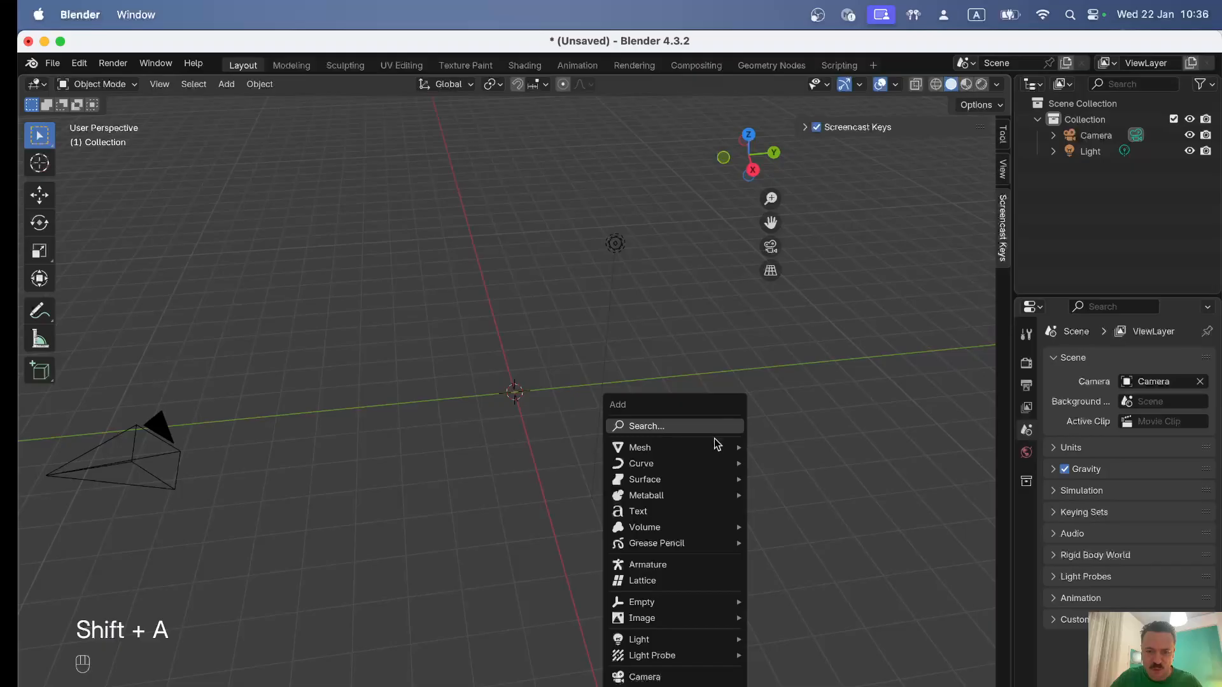
mouse_move(711, 457)
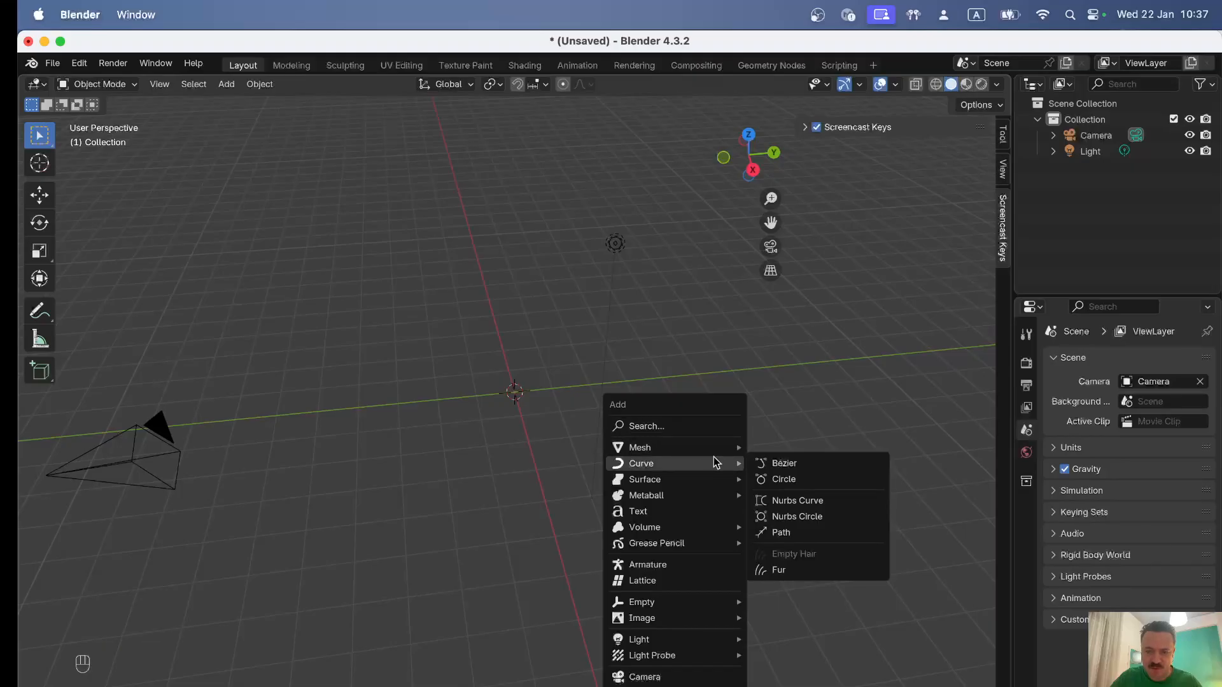
left_click(844, 468)
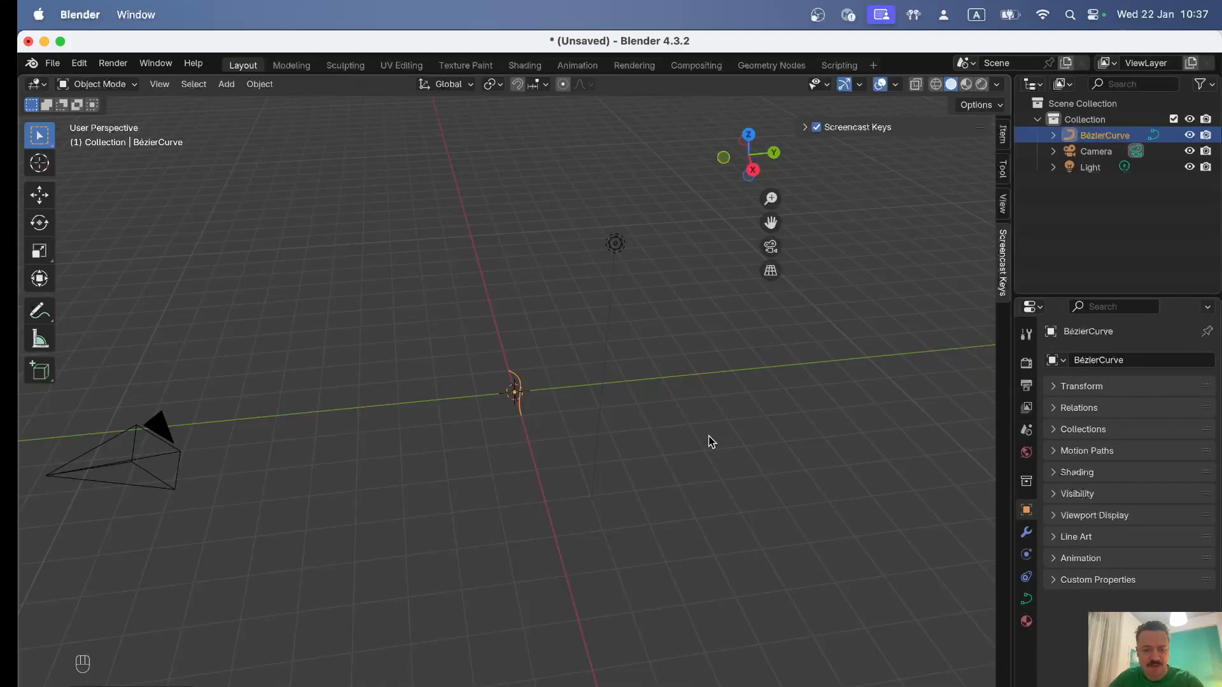
View the Bézier curve from the top and put it in Edit Mode
key("KP_7")
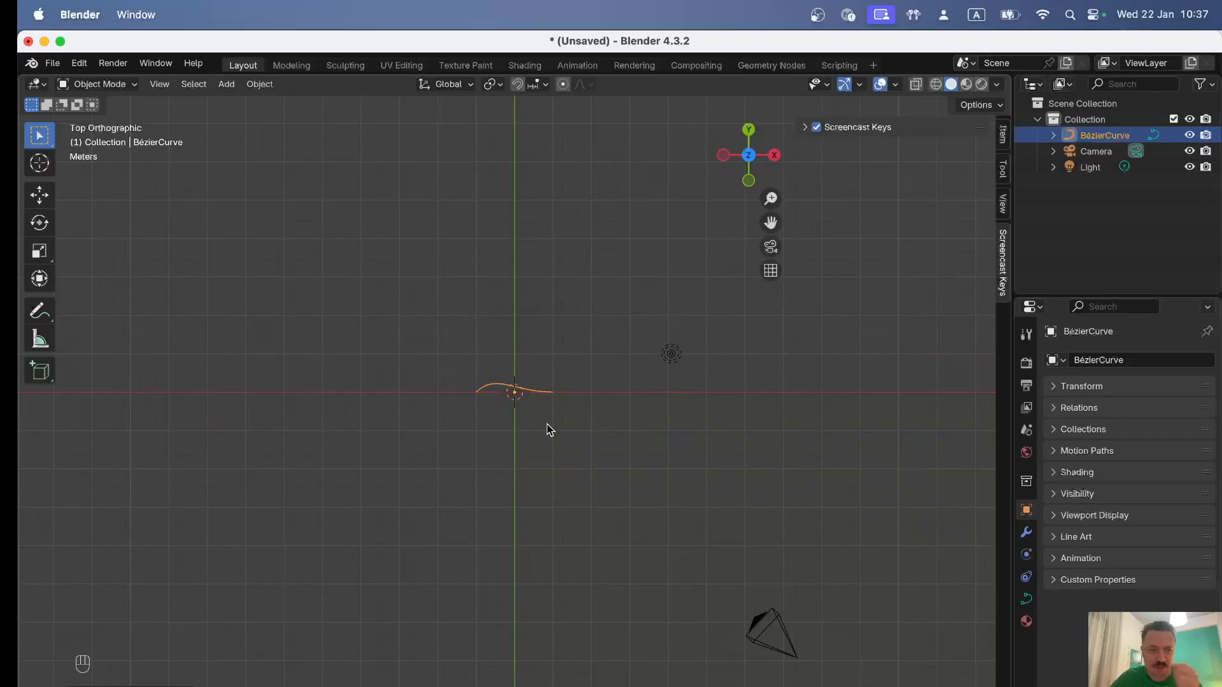
scroll(538, 415, "up", 5)
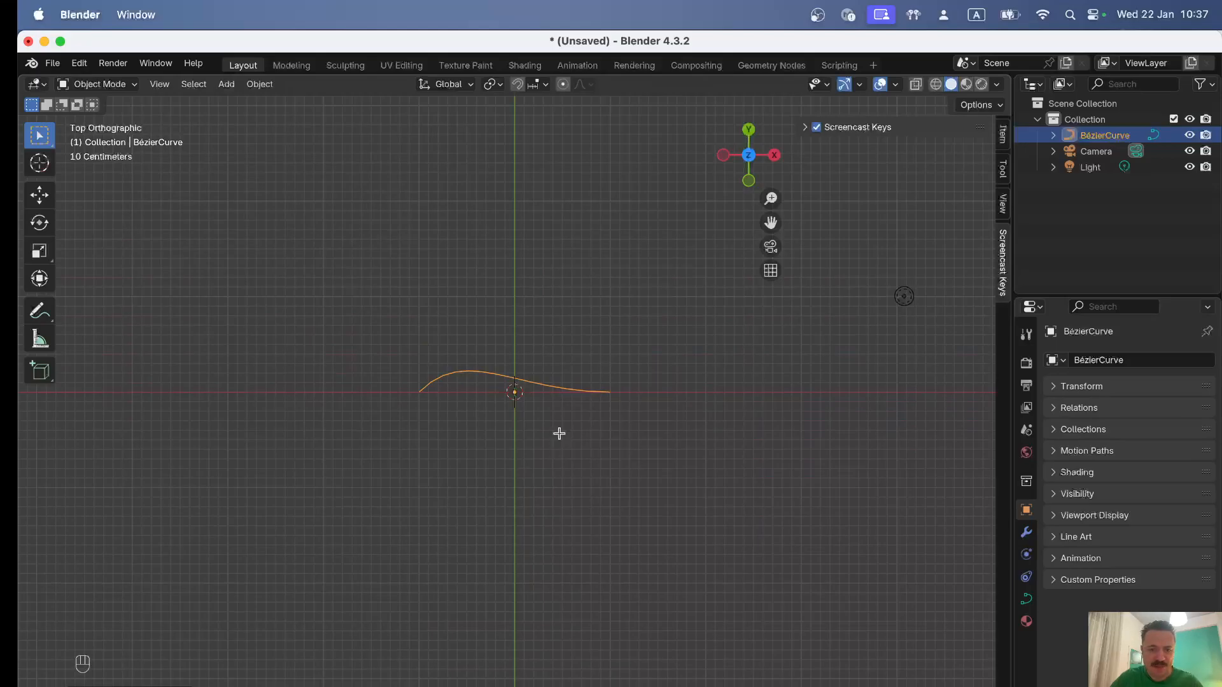
key("Tab")
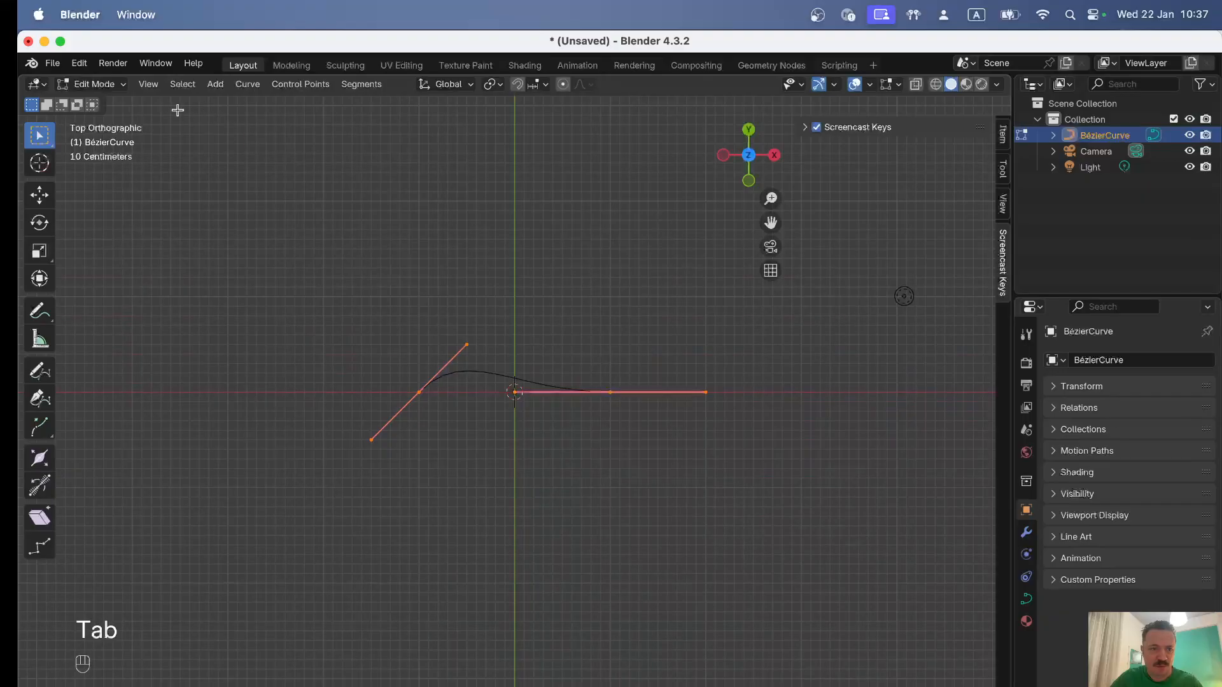
left_click(102, 84)
left_click(109, 102)
left_click(105, 84)
left_click(114, 119)
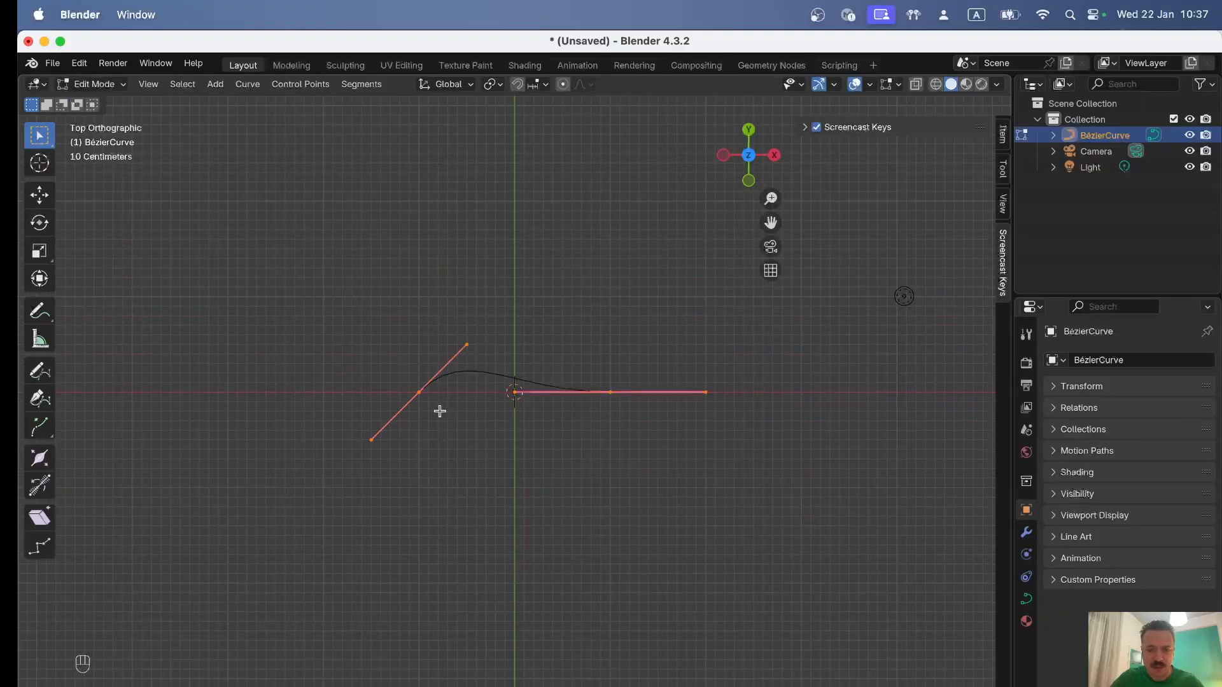
Deselect all control points, circle-select the curve's left control point with its handles, and end the circle selection
key("a")
key("a")
key("a")
key("a")
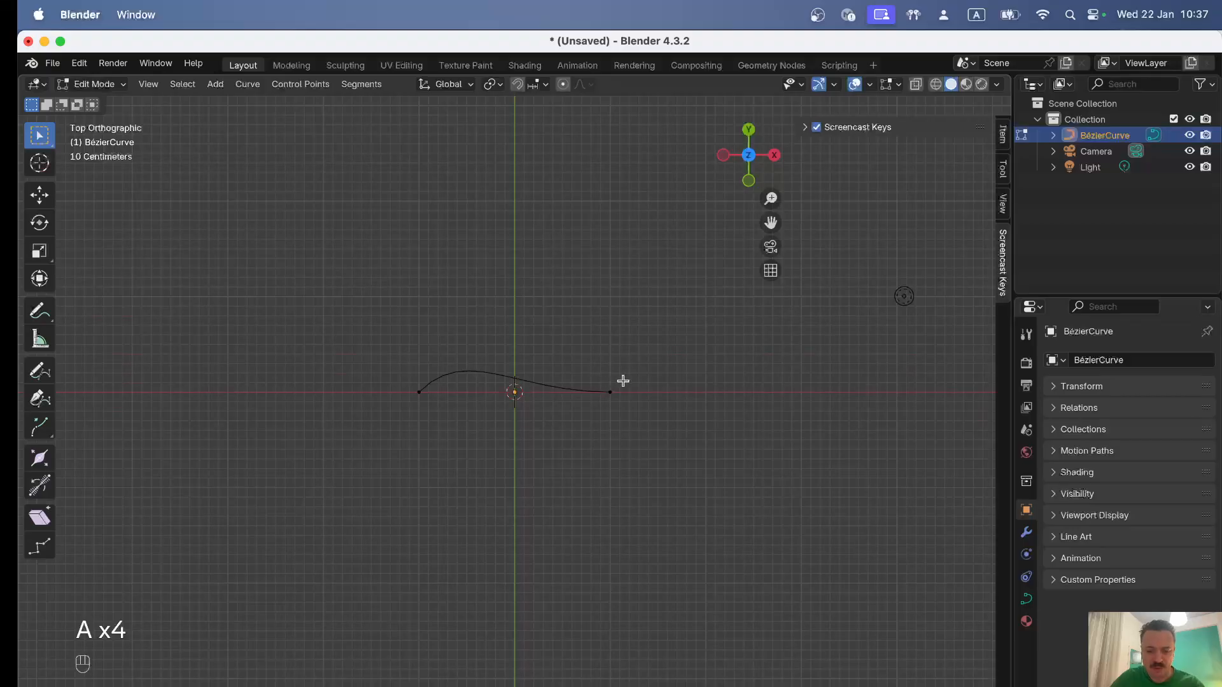
key("c")
left_click_drag(434, 393, 371, 439)
left_click(468, 341)
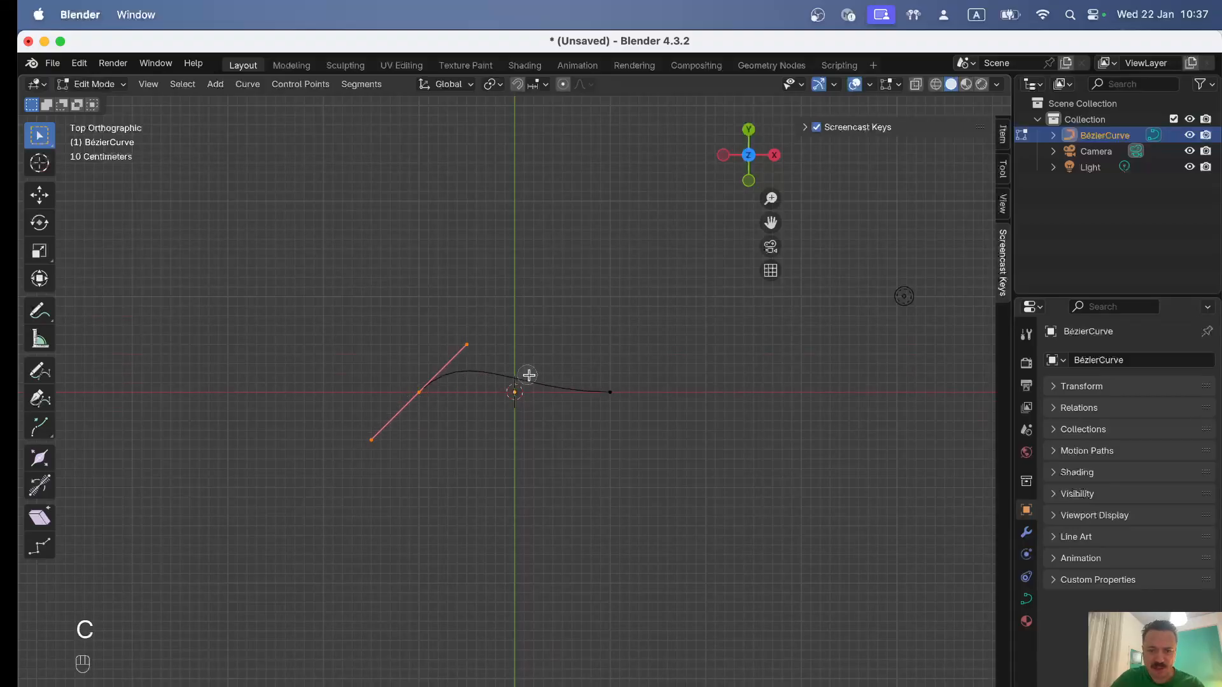
key("Escape")
key("c")
key("c")
right_click(619, 378)
Select the curve's right control point with the Select Circle tool, and switch to the Tweak tool
left_click(40, 136)
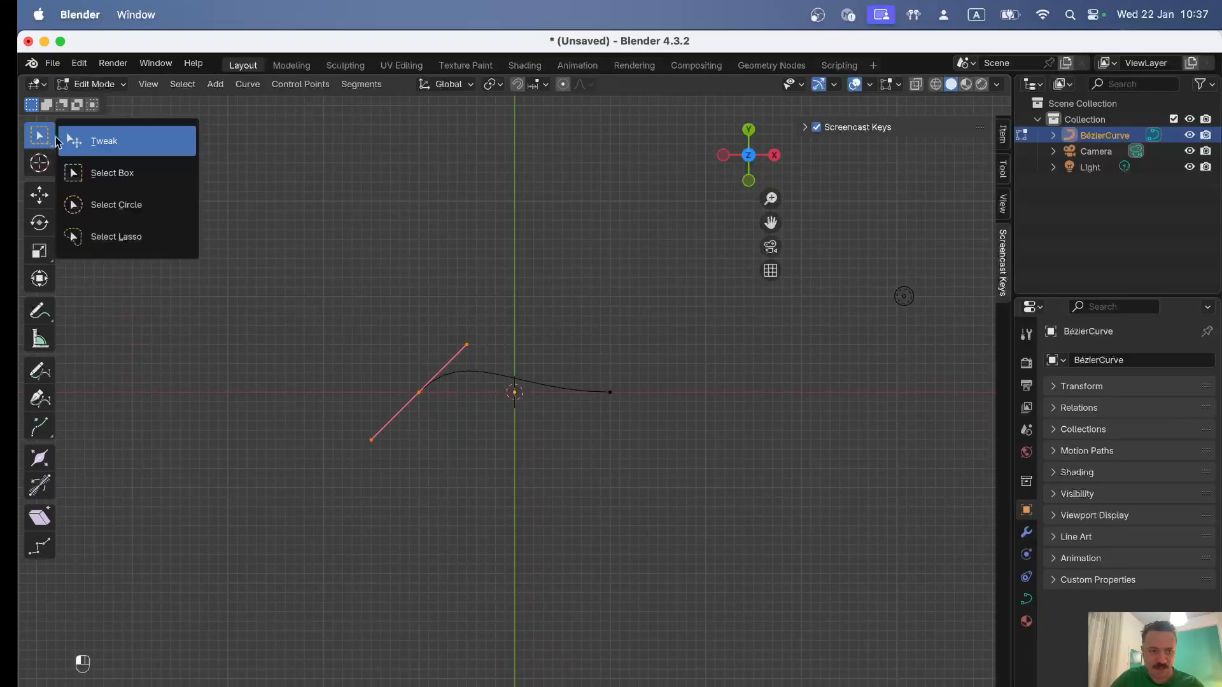
left_click(116, 201)
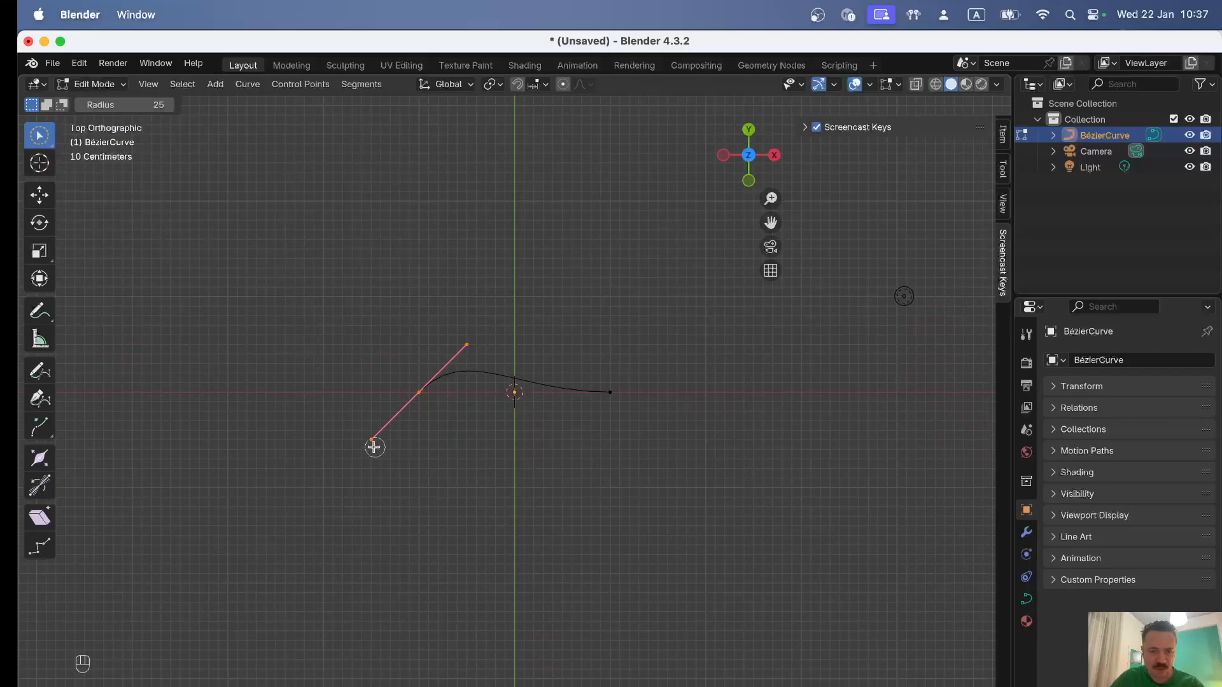
left_click(609, 391)
right_click(515, 334)
left_click(40, 136)
left_click(81, 136)
Enlarge the circle-selection radius, sweep it over both control points to select them, and clear the selection
key("c")
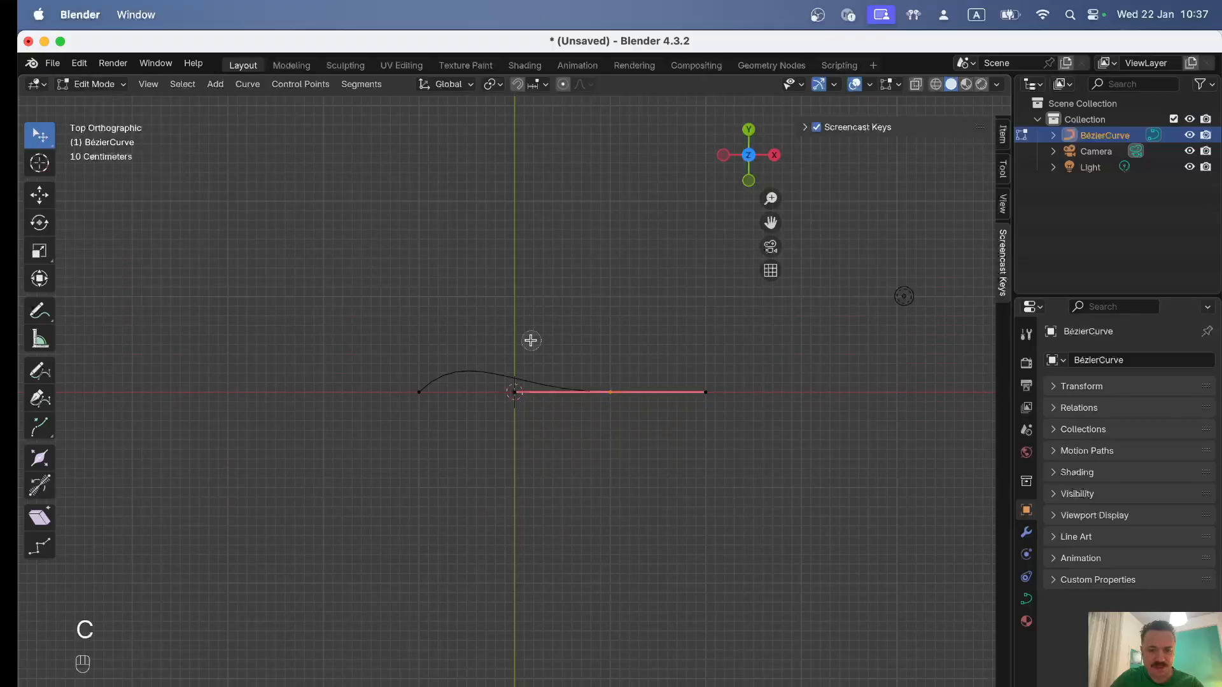
scroll(411, 366, "down", 6)
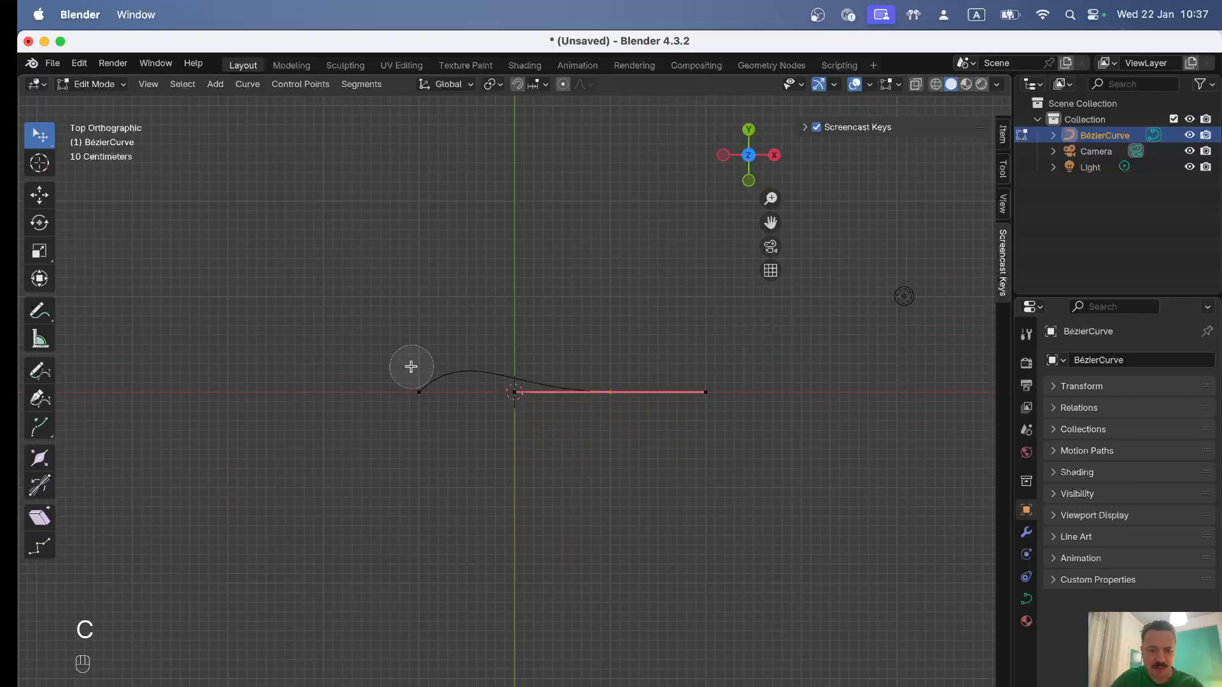
scroll(411, 367, "down", 4)
scroll(411, 367, "up", 2)
scroll(411, 367, "down", 7)
scroll(411, 367, "up", 8)
scroll(412, 366, "down", 3)
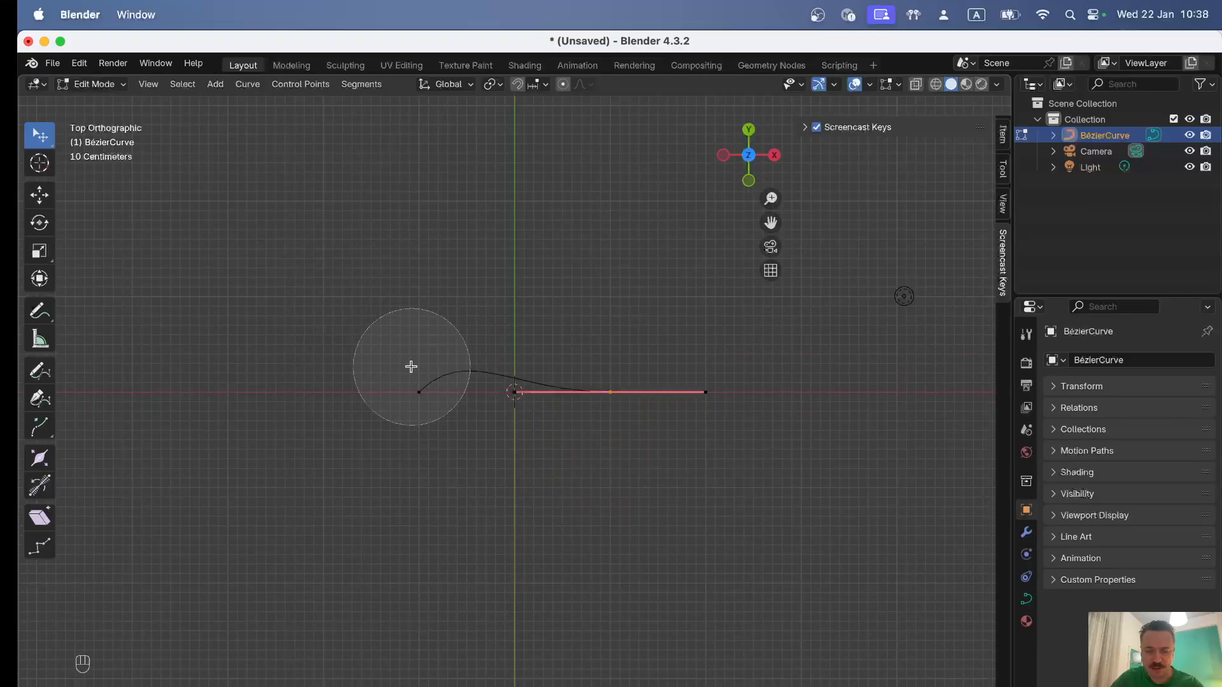
mouse_move(742, 410)
left_mouse_down()
mouse_move(486, 379)
mouse_move(371, 413)
left_mouse_up()
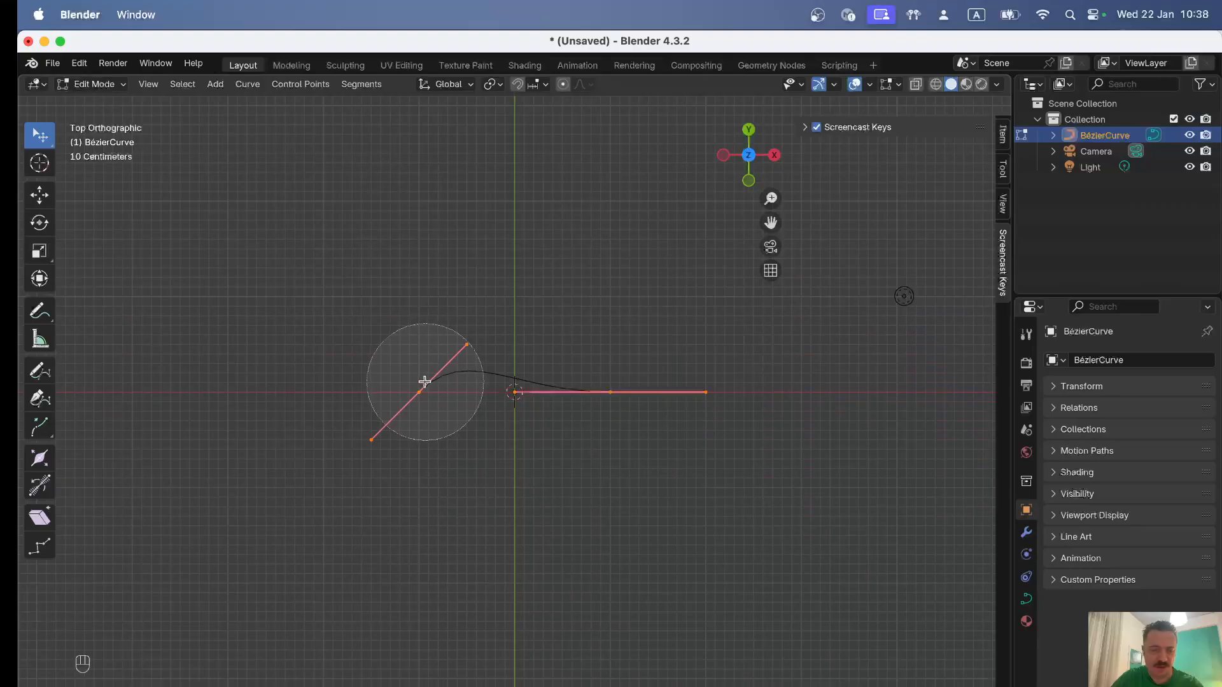
key("Escape")
key("alt+a")
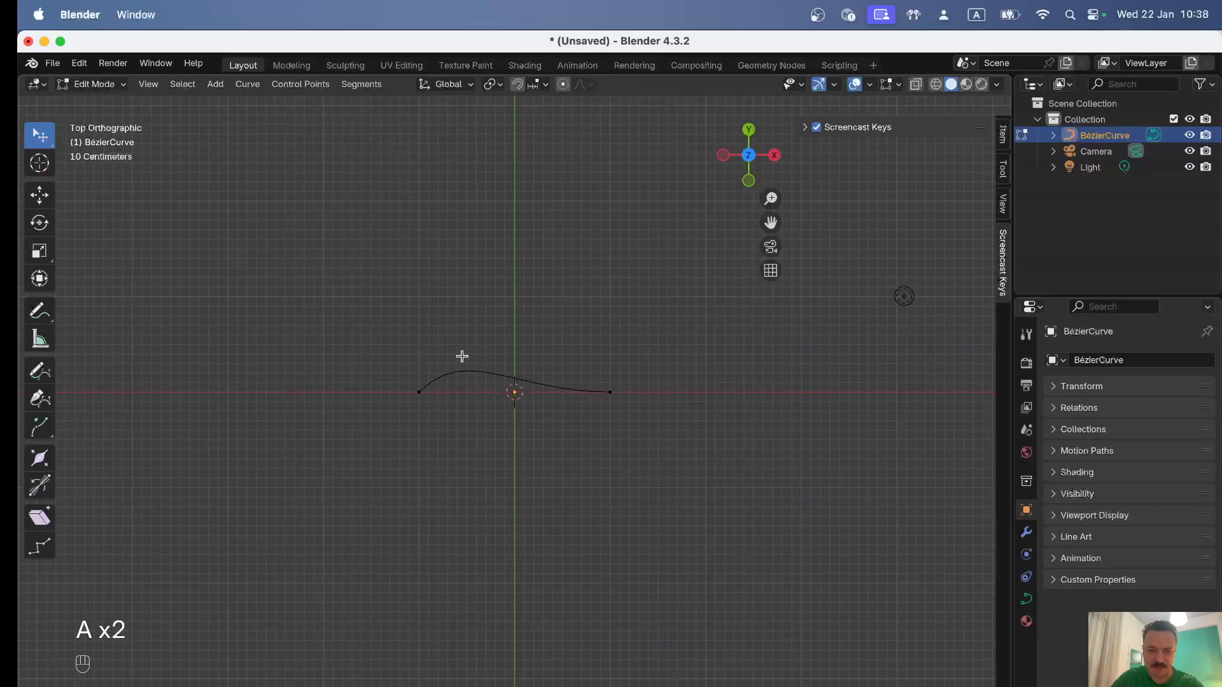
Select the curve's left control point and extrude a new point from it, up and to the left
left_click(419, 392)
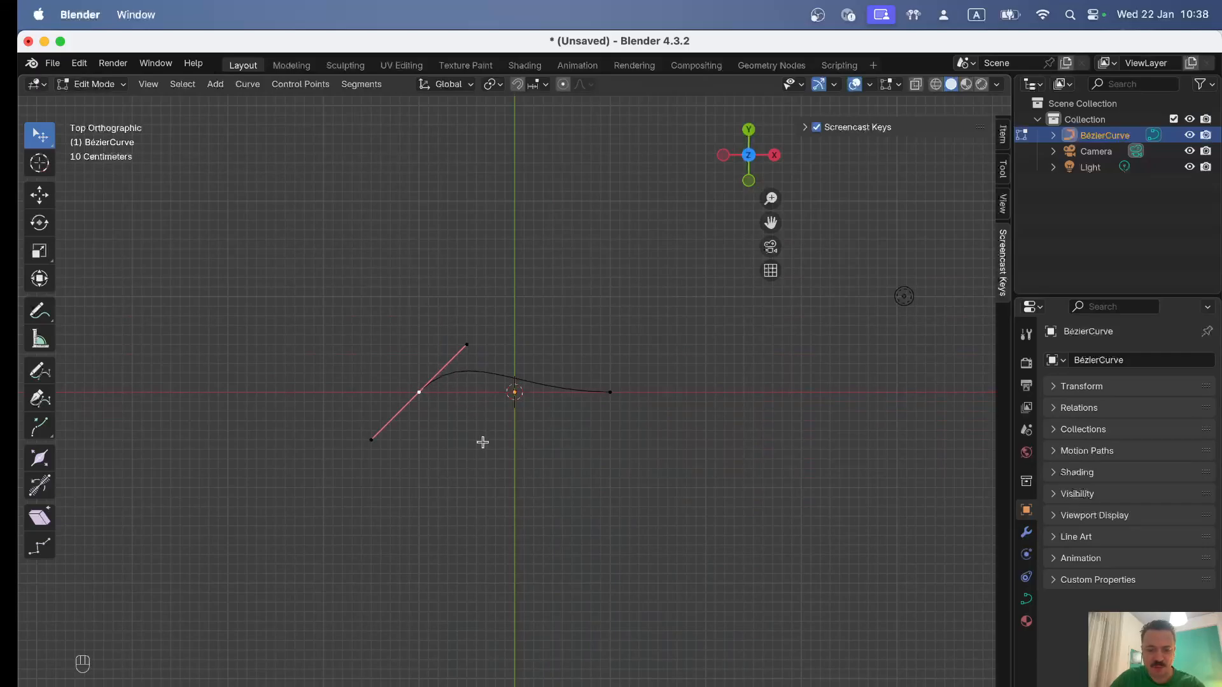
key("g")
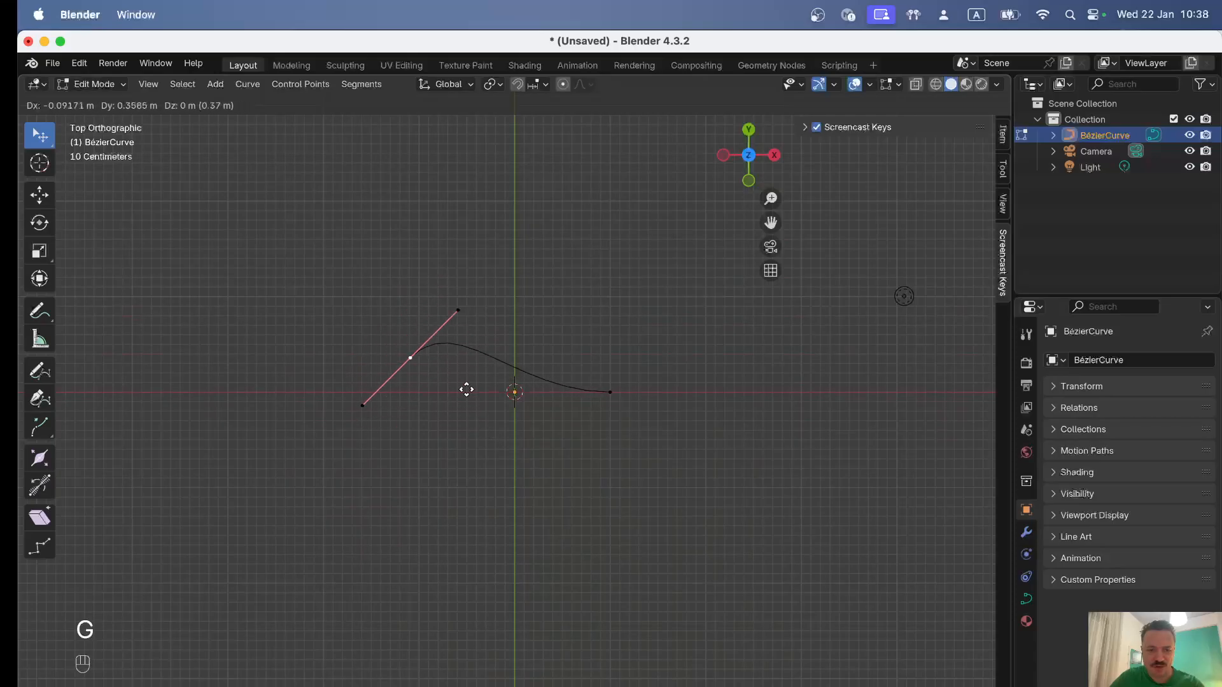
key("Escape")
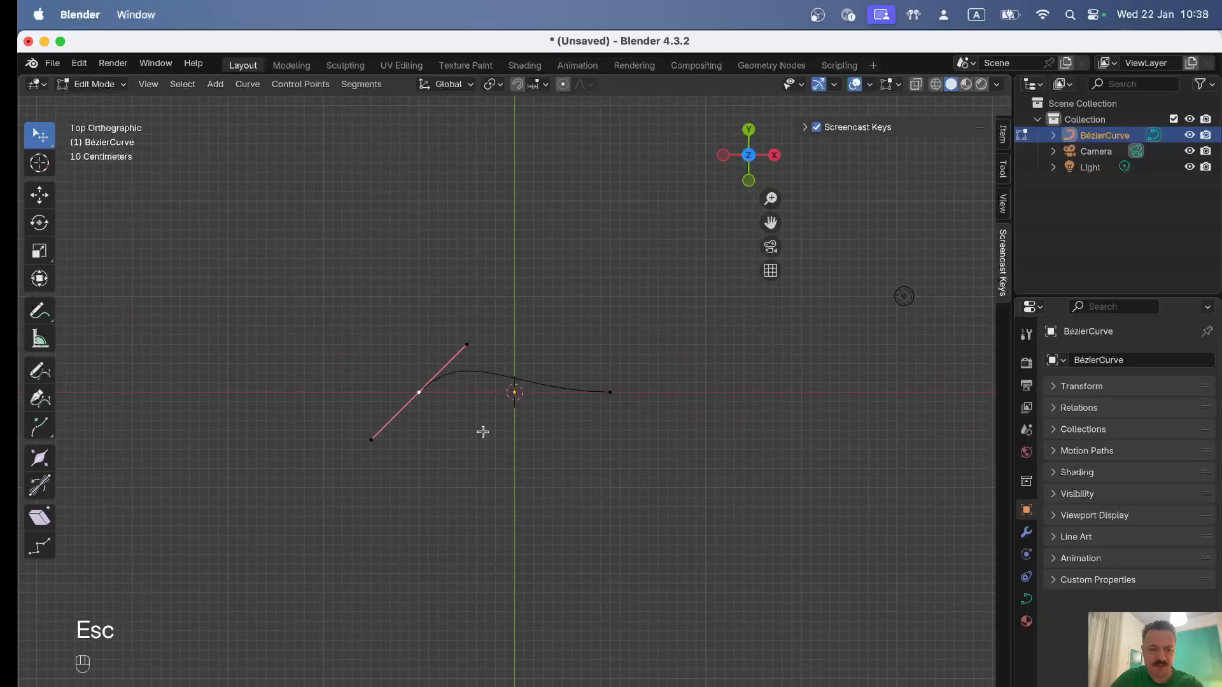
key("e")
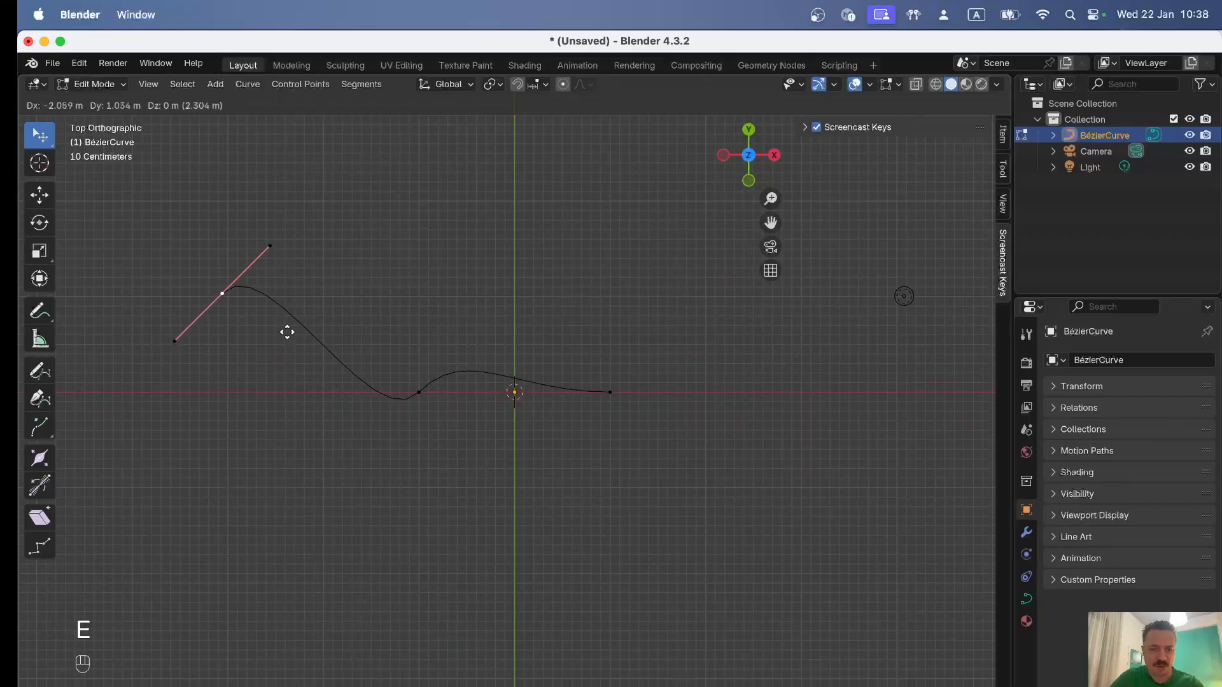
left_click(307, 371)
Circle-select the extruded end point with both handles and rotate it about 136° so the handles stand vertical
key("c")
left_click(302, 287)
left_click(191, 432)
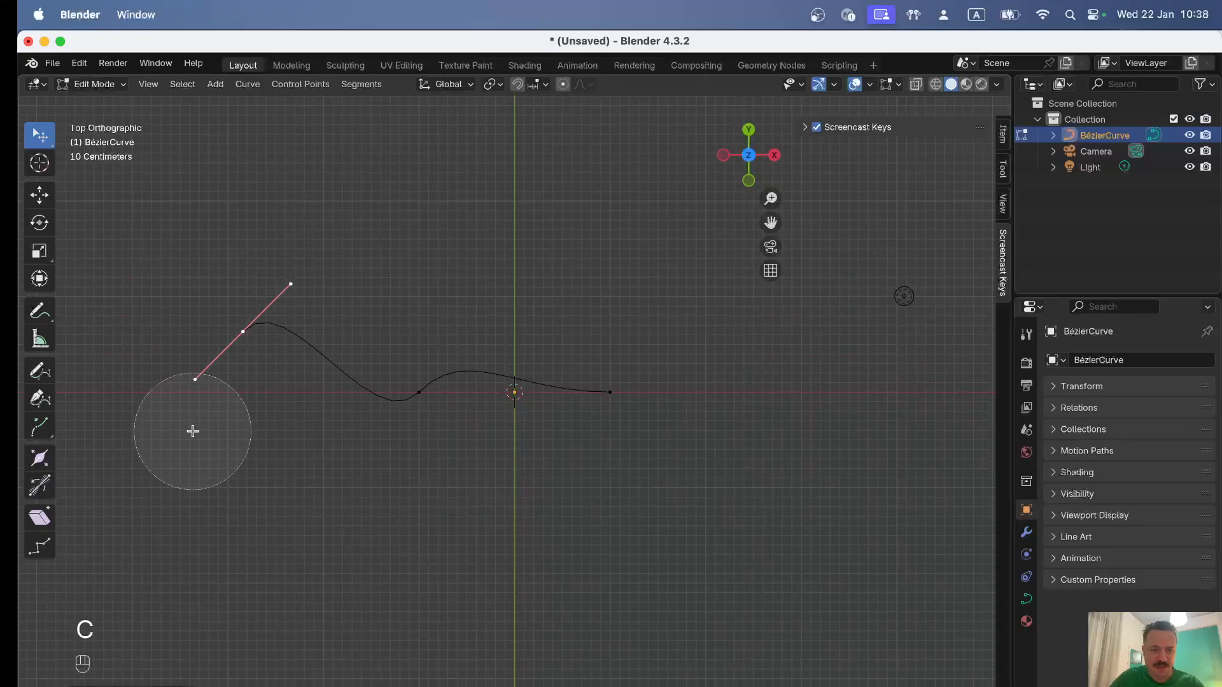
key("Escape")
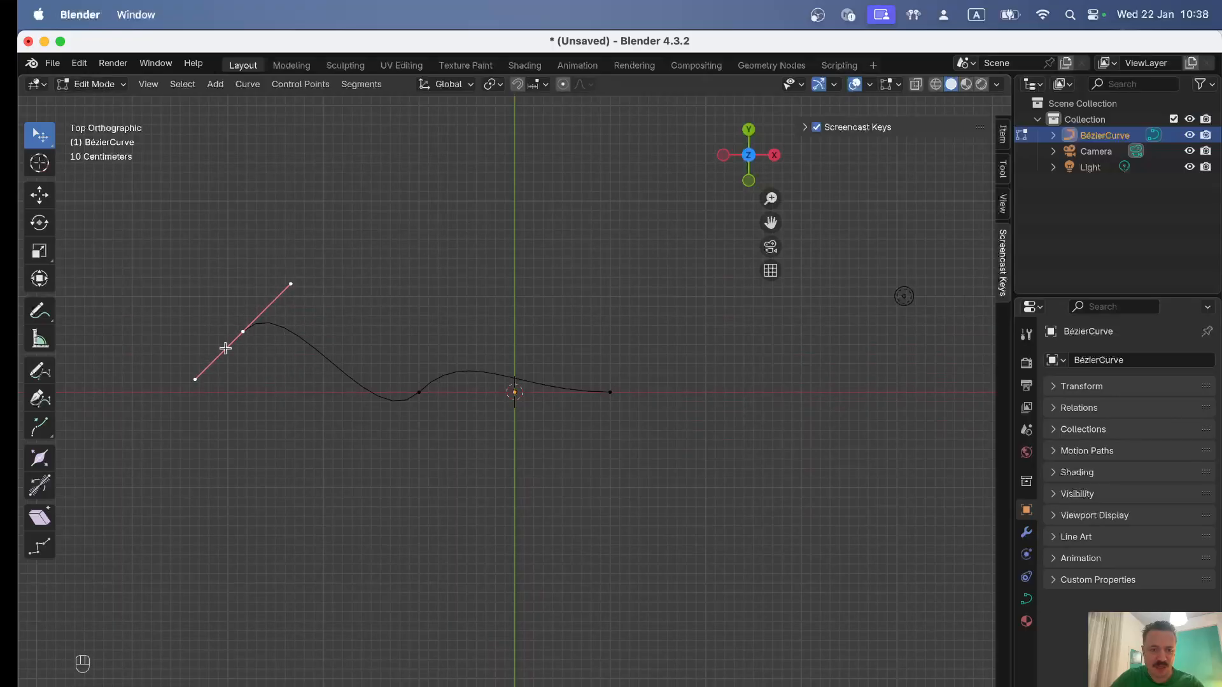
key("r")
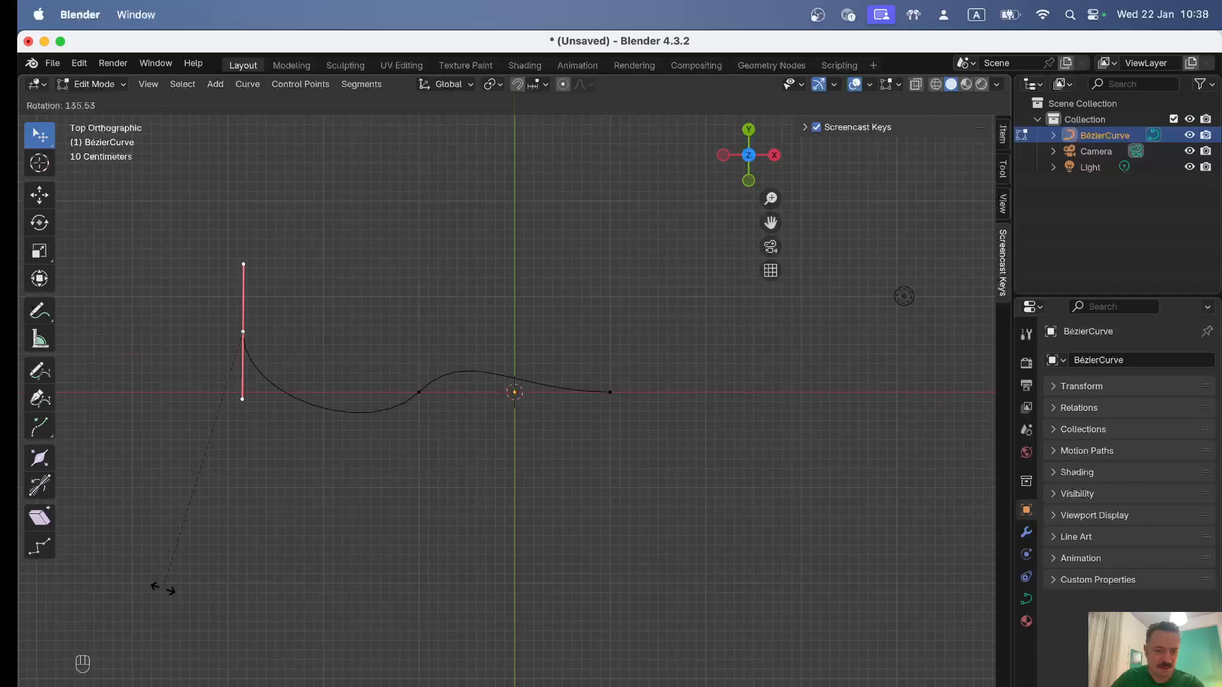
left_click(163, 588)
Circle-select further control points along the curve, clearing the selection after each attempt
key("c")
left_click(435, 411)
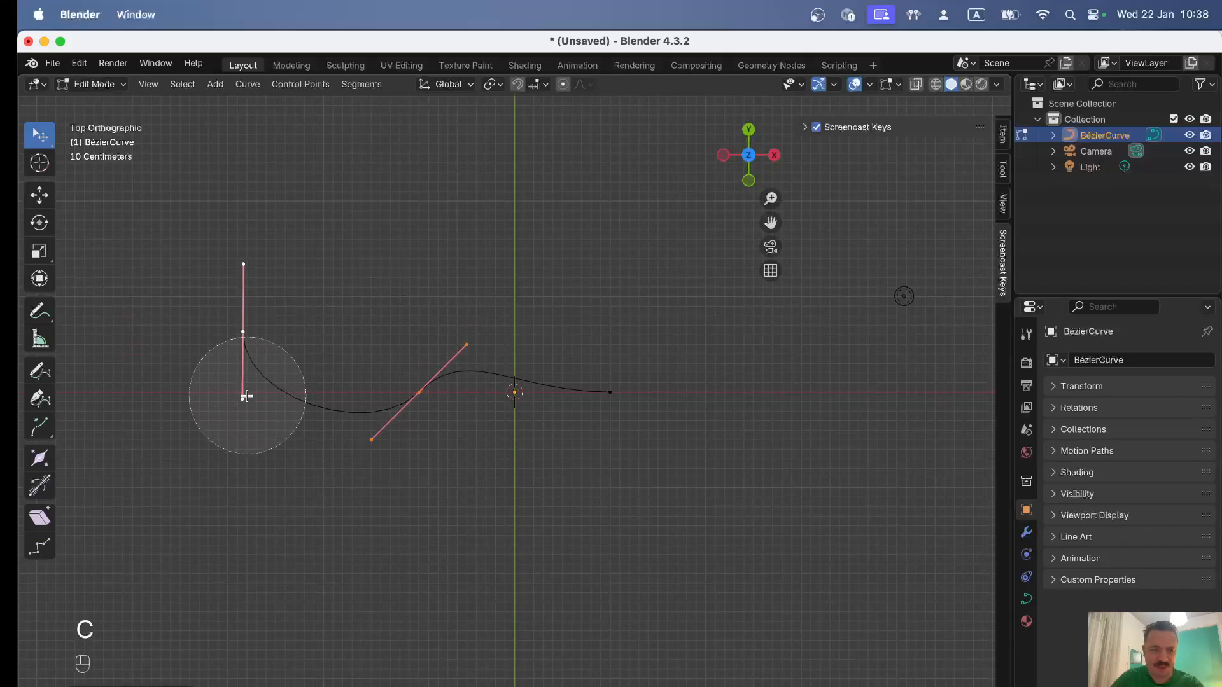
key("Escape")
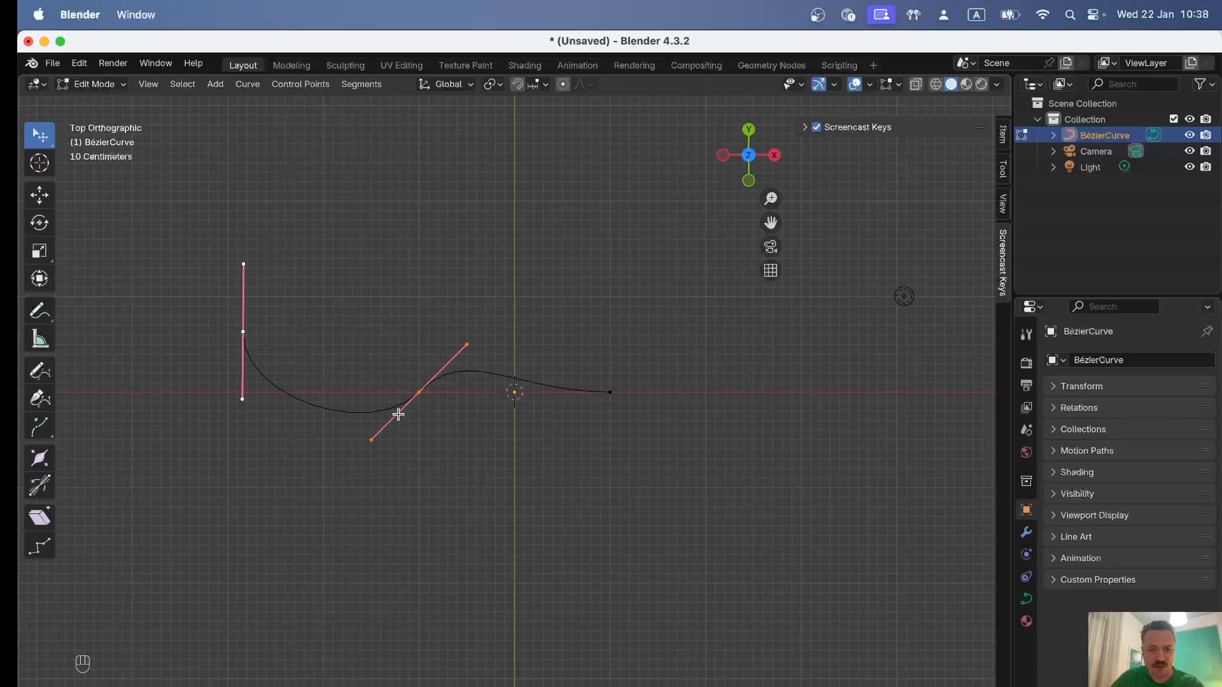
key("a")
key("a")
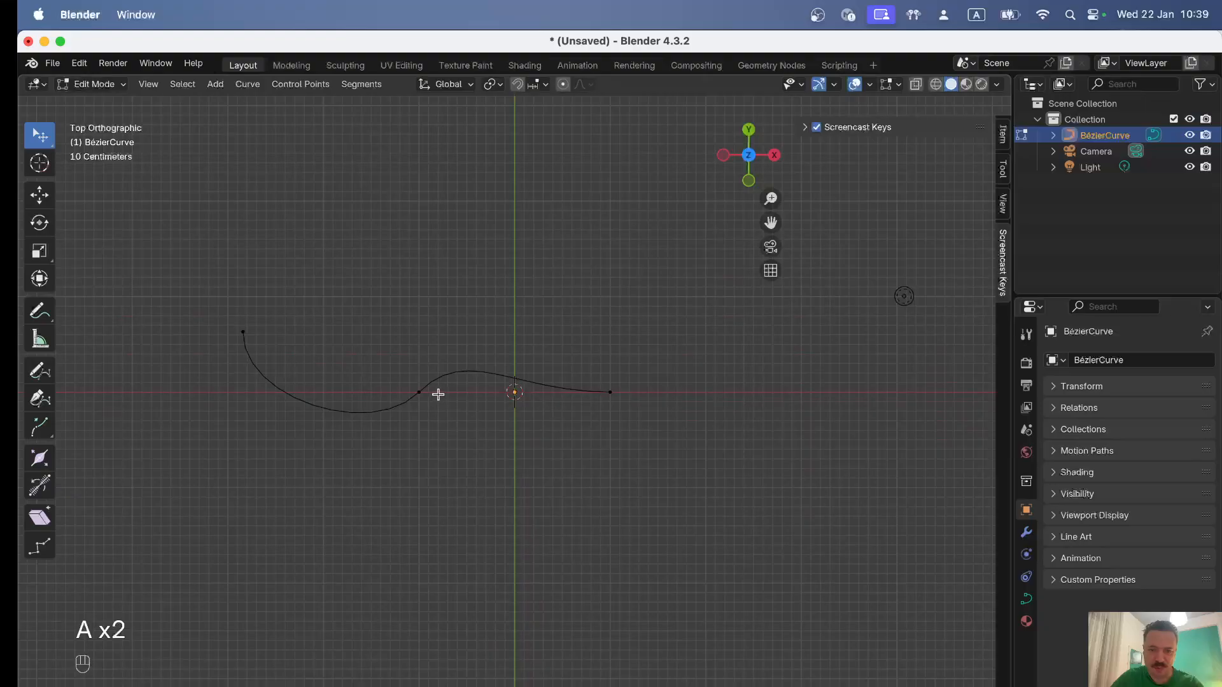
key("c")
mouse_move(249, 333)
left_mouse_down()
mouse_move(240, 273)
mouse_move(265, 418)
mouse_move(475, 354)
mouse_move(431, 426)
mouse_move(553, 363)
mouse_move(720, 395)
mouse_move(566, 391)
left_mouse_up()
key("a")
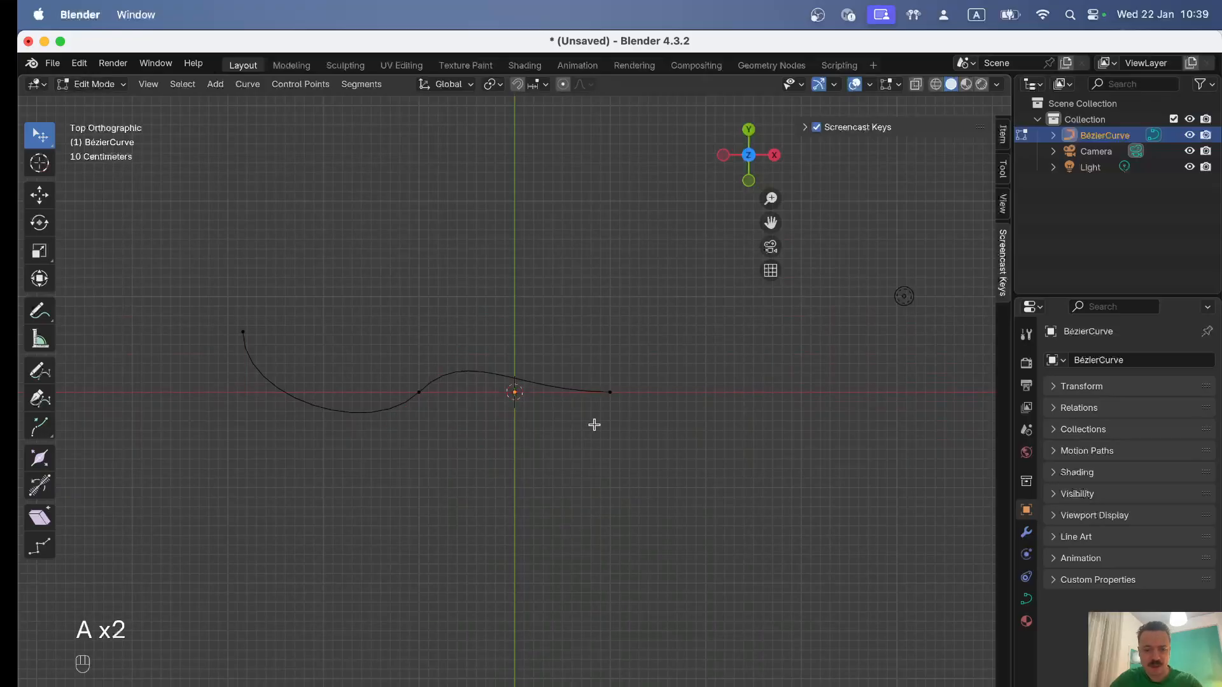
Circle-select the curve's two leftmost control points and delete their vertices
key("c")
left_click_drag(210, 333, 380, 394)
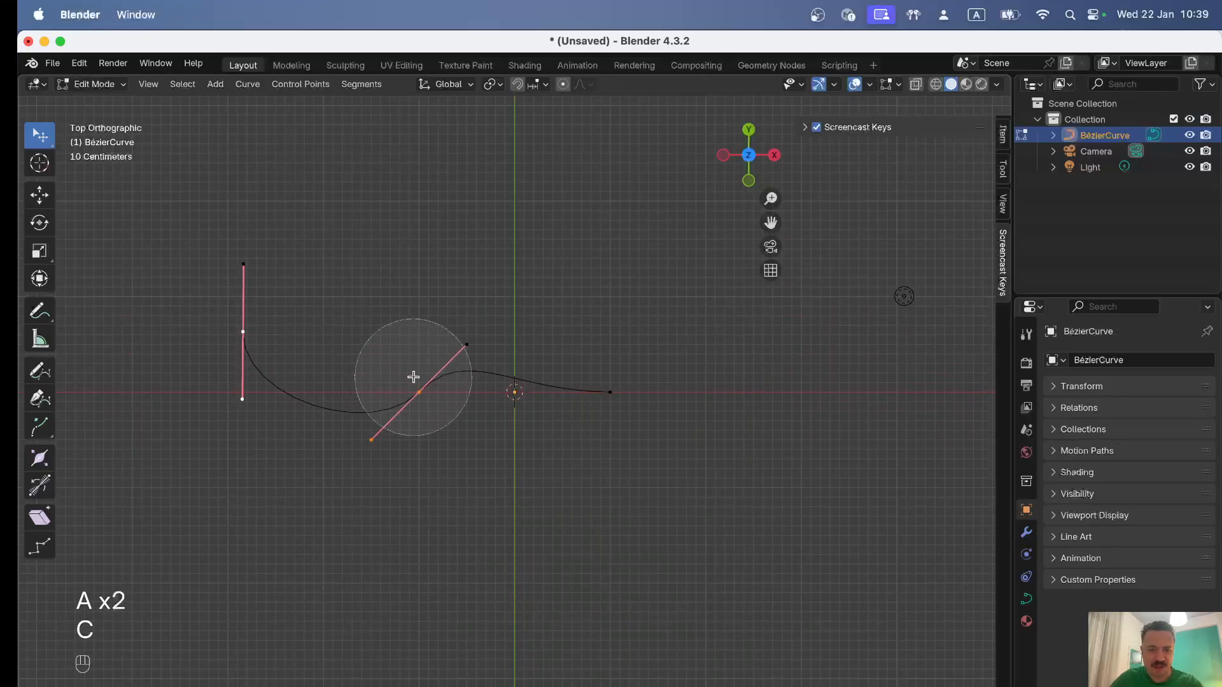
key("x")
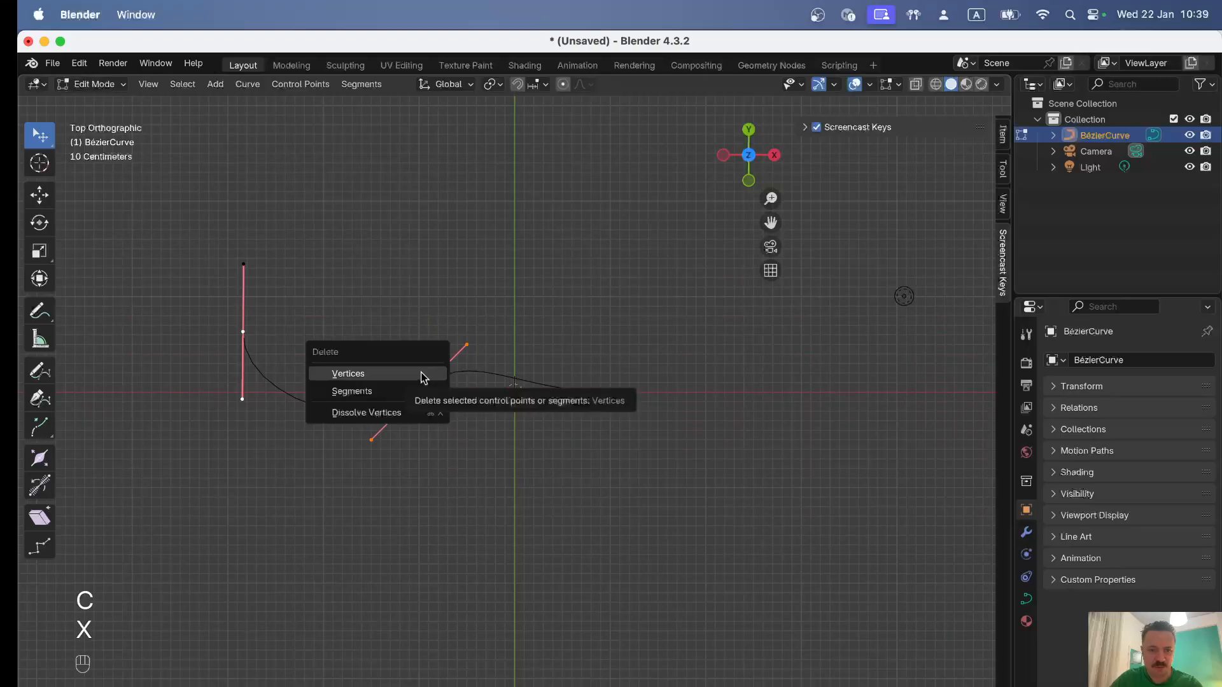
left_click(422, 376)
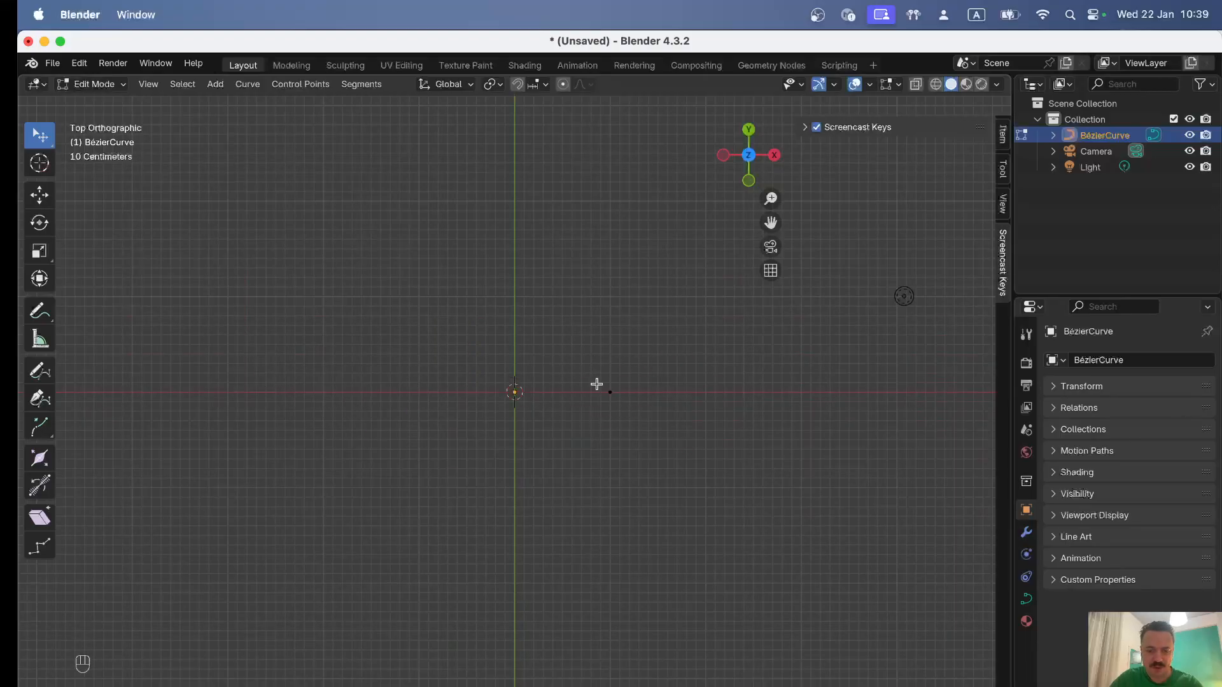
Try snapping the remaining control point and its handles to the 3D cursor and extruding from it, then undo the snap
key("a")
key("shift")
key("shift+s")
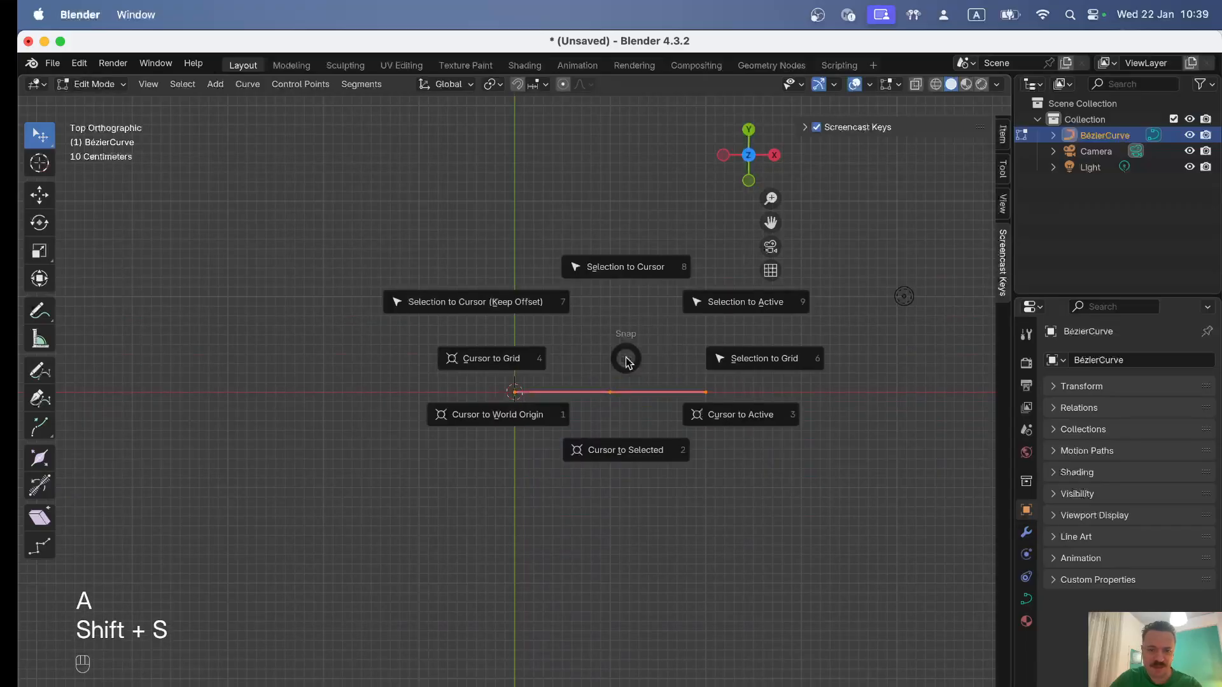
left_click(632, 273)
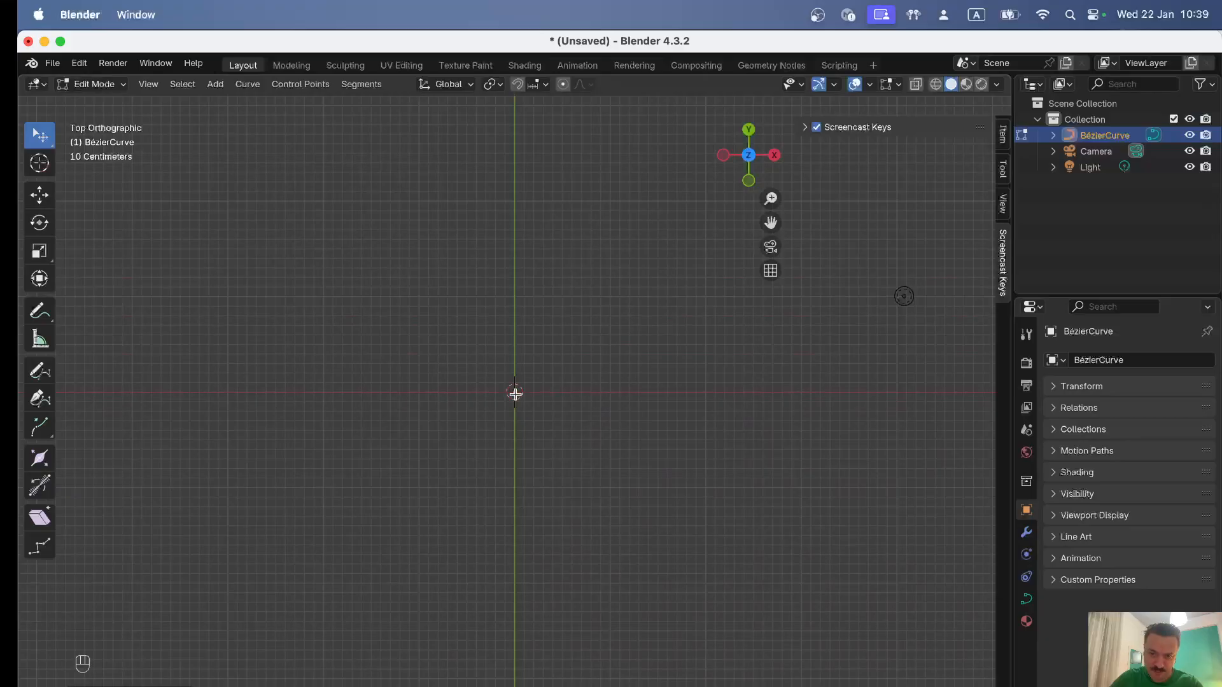
key("e")
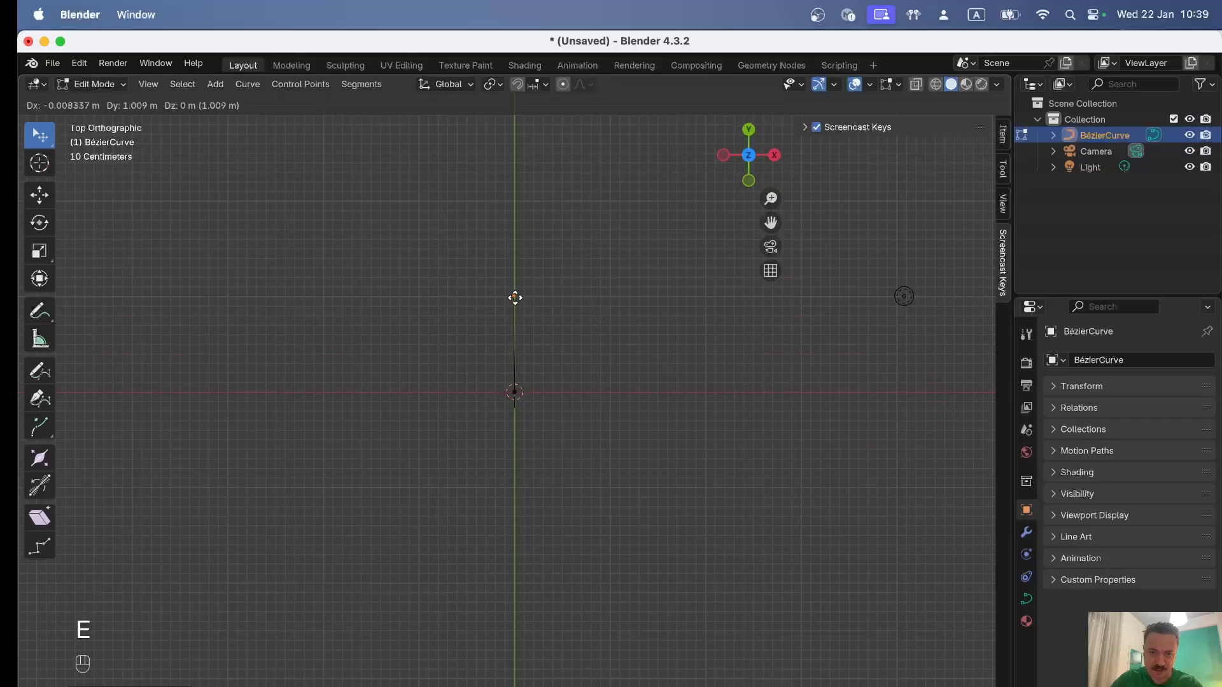
key("Escape")
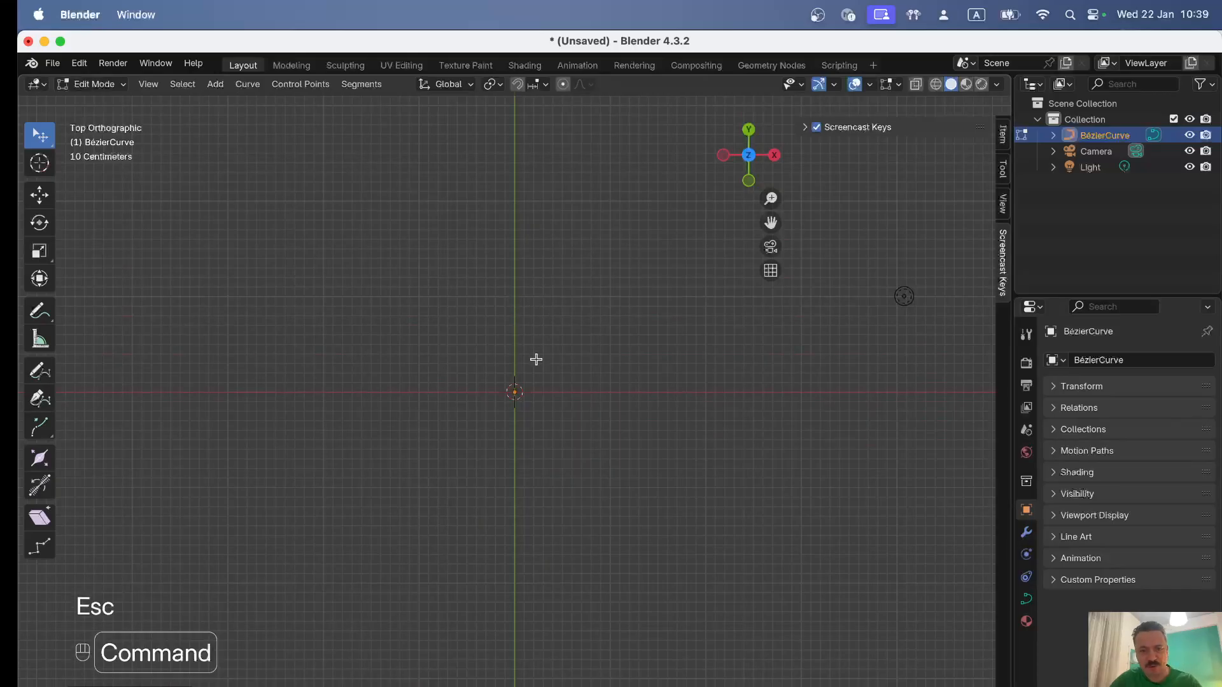
key("super+z")
key("super+z")
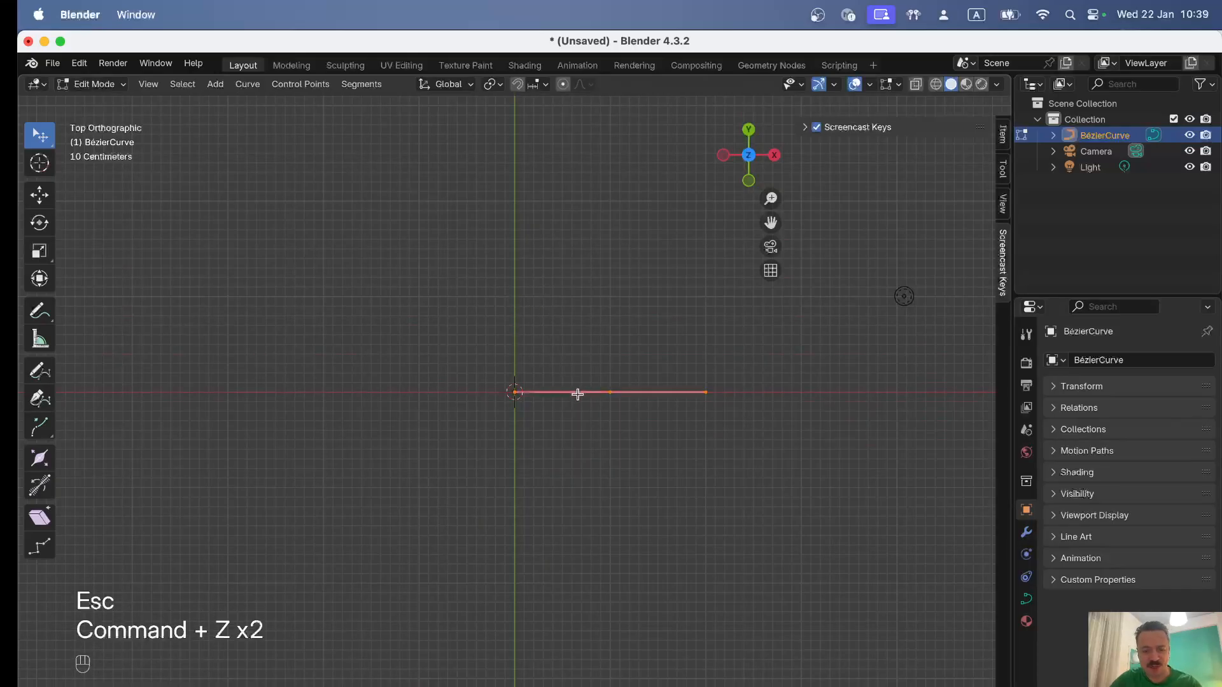
Circle-select only the remaining control point and move it -1 m along the X axis
key("a")
key("a")
key("a")
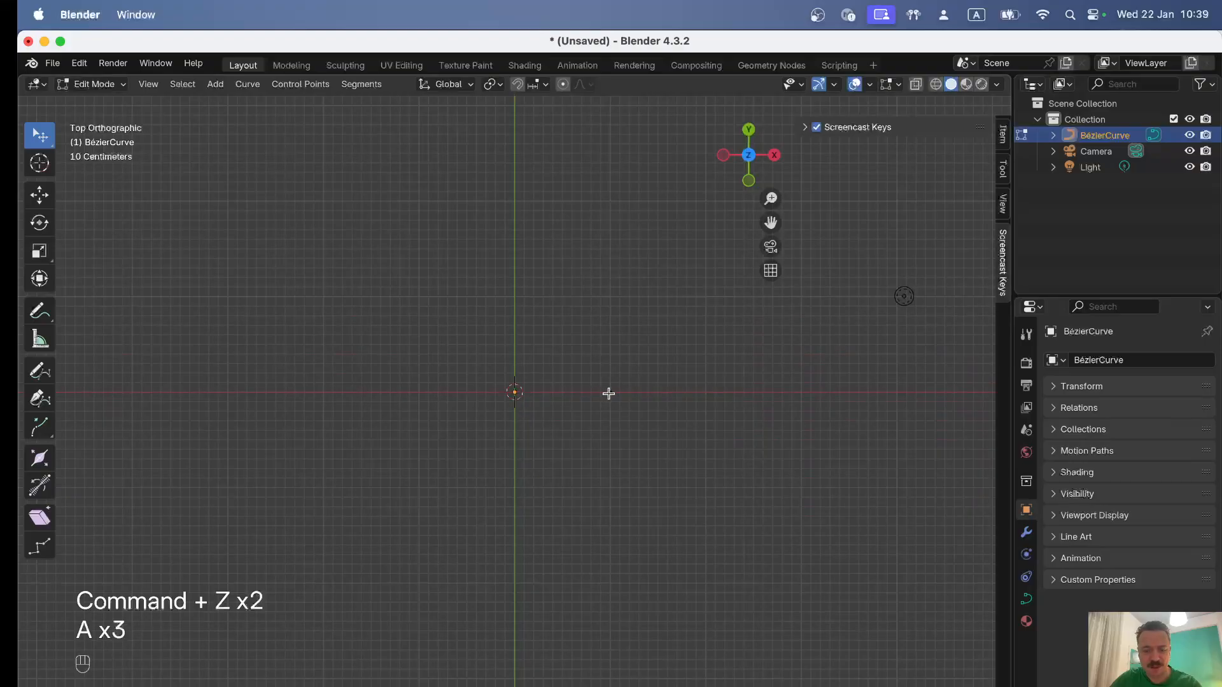
key("c")
left_click(614, 395)
right_click(622, 396)
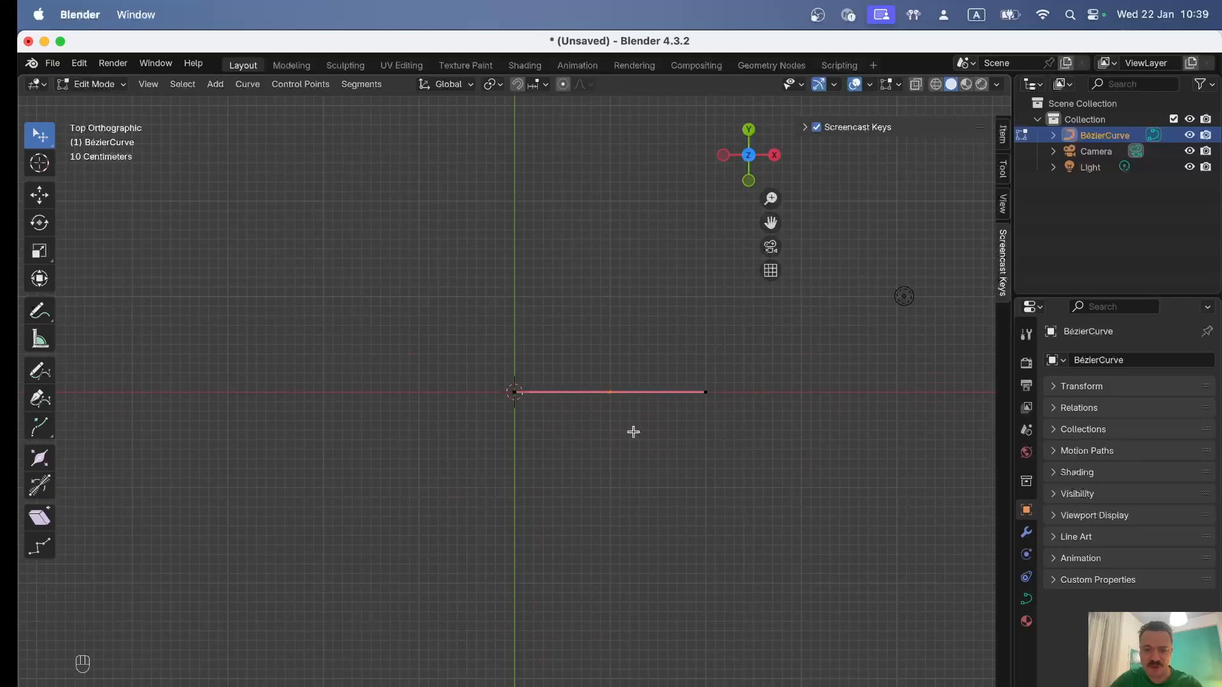
key("g")
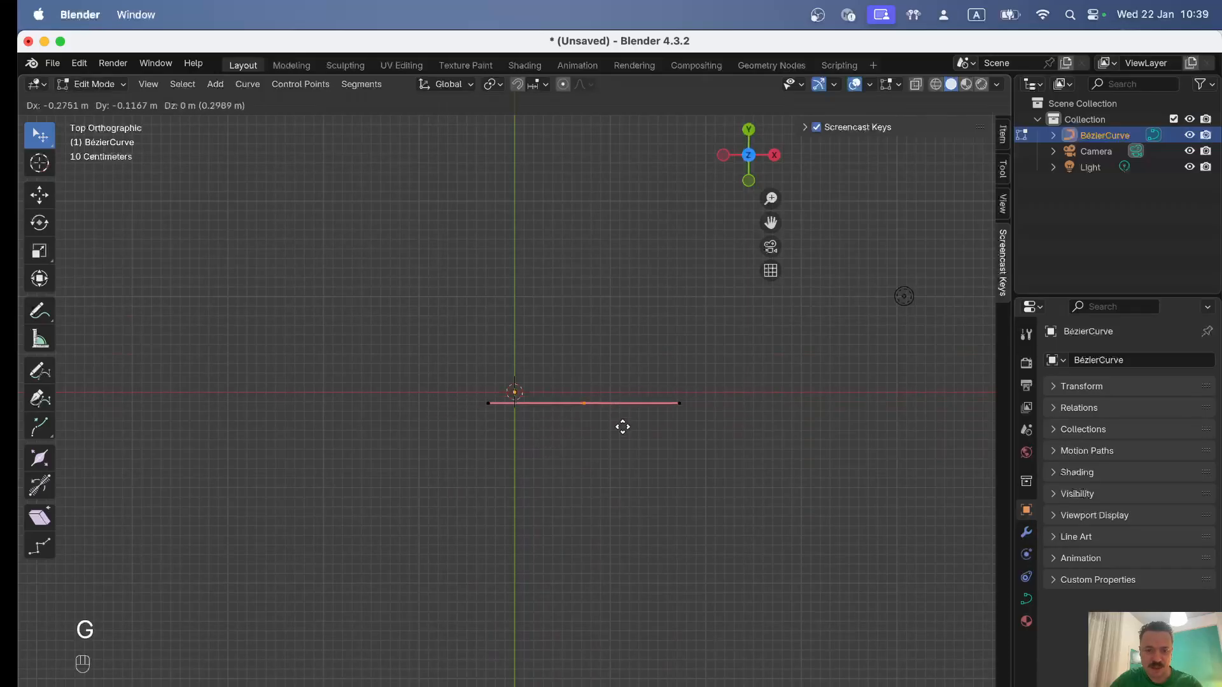
key("x")
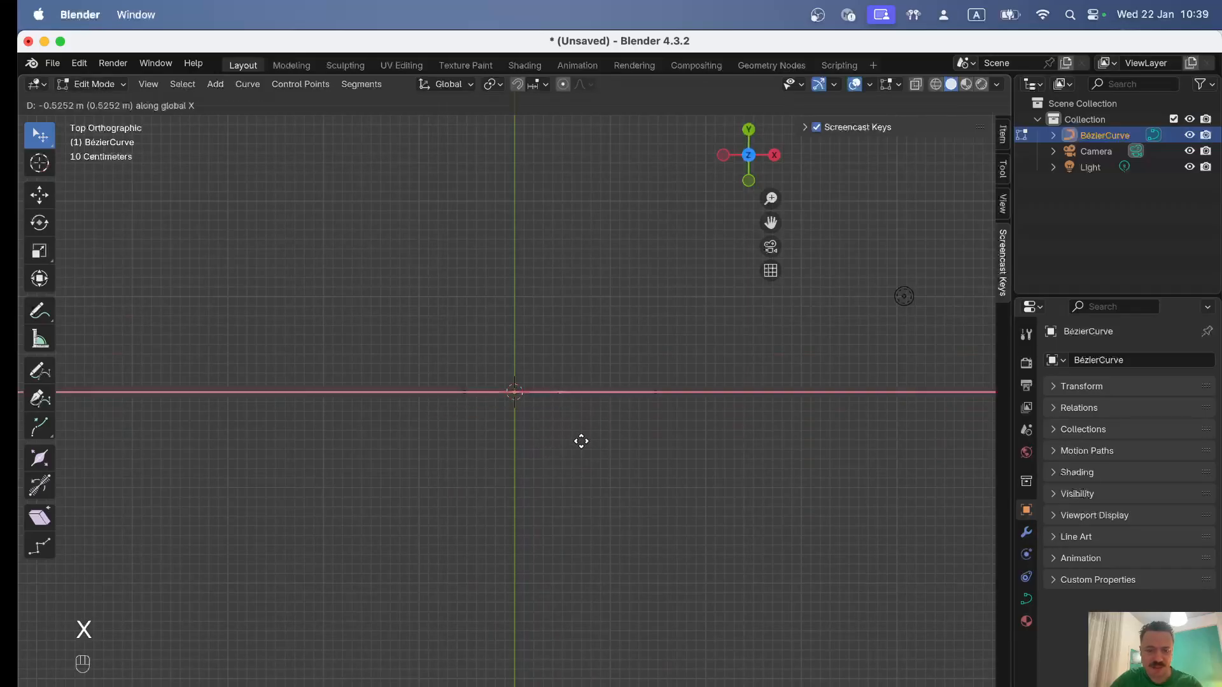
key("KP_1")
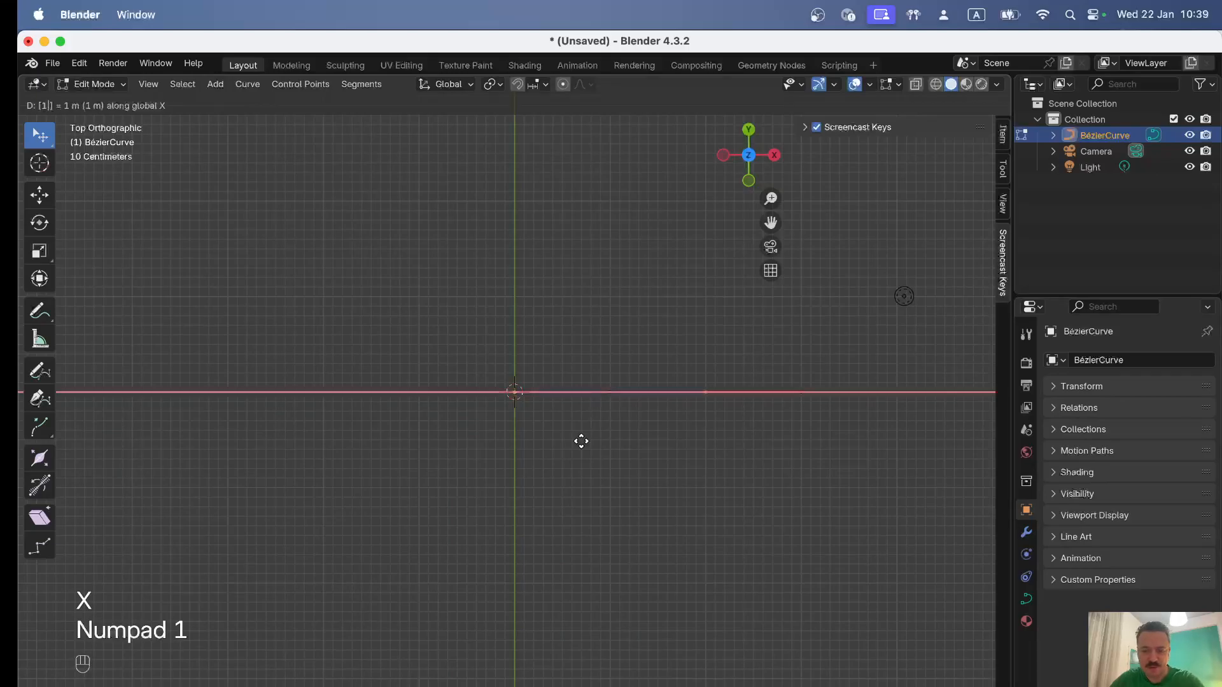
key("KP_Subtract")
key("Return")
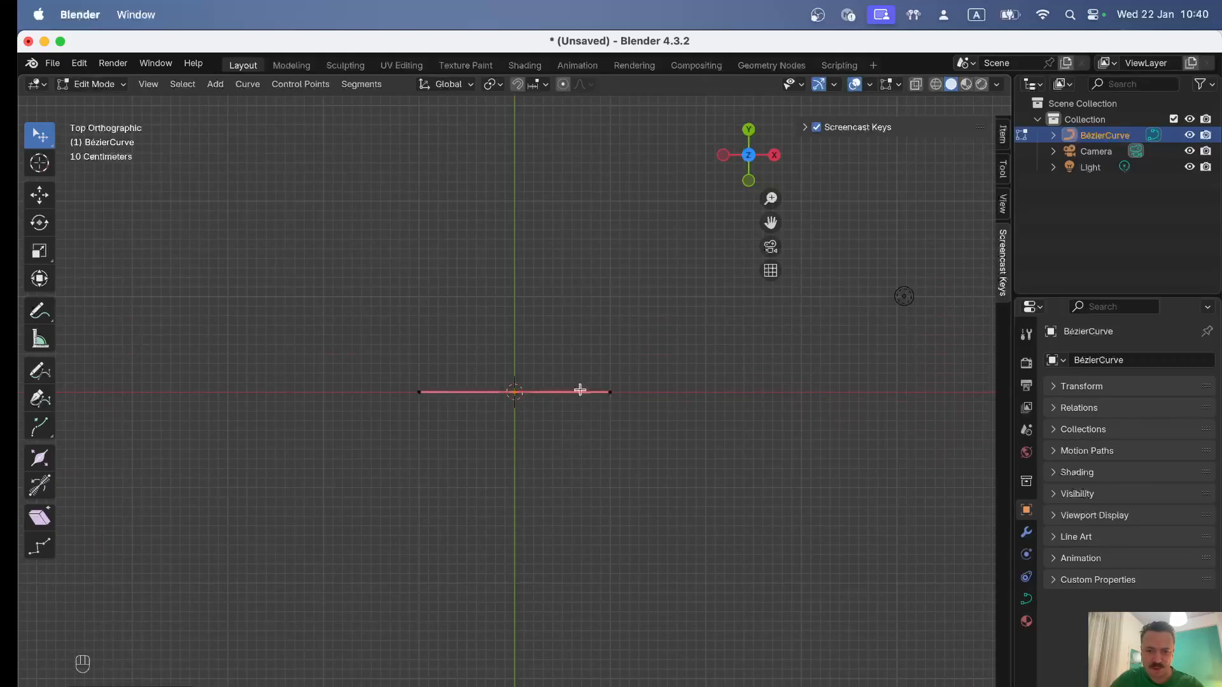
Extrude a second control point 1 m along X and move it 1 m along Y
key("e")
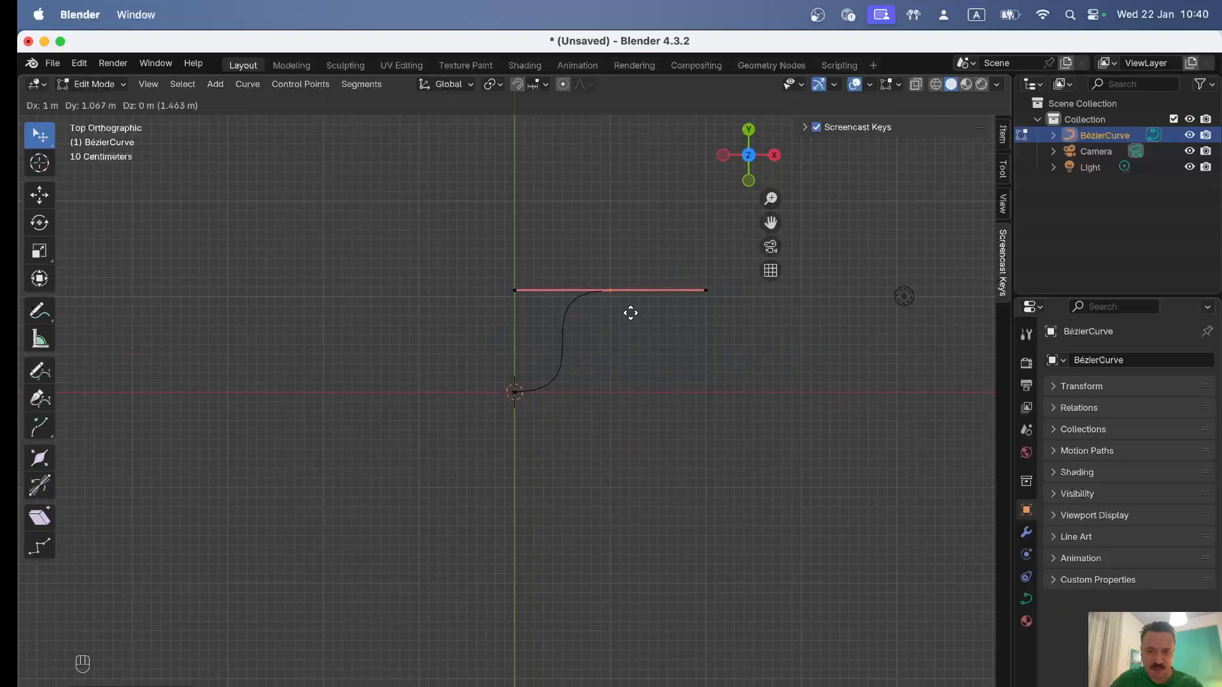
key("x")
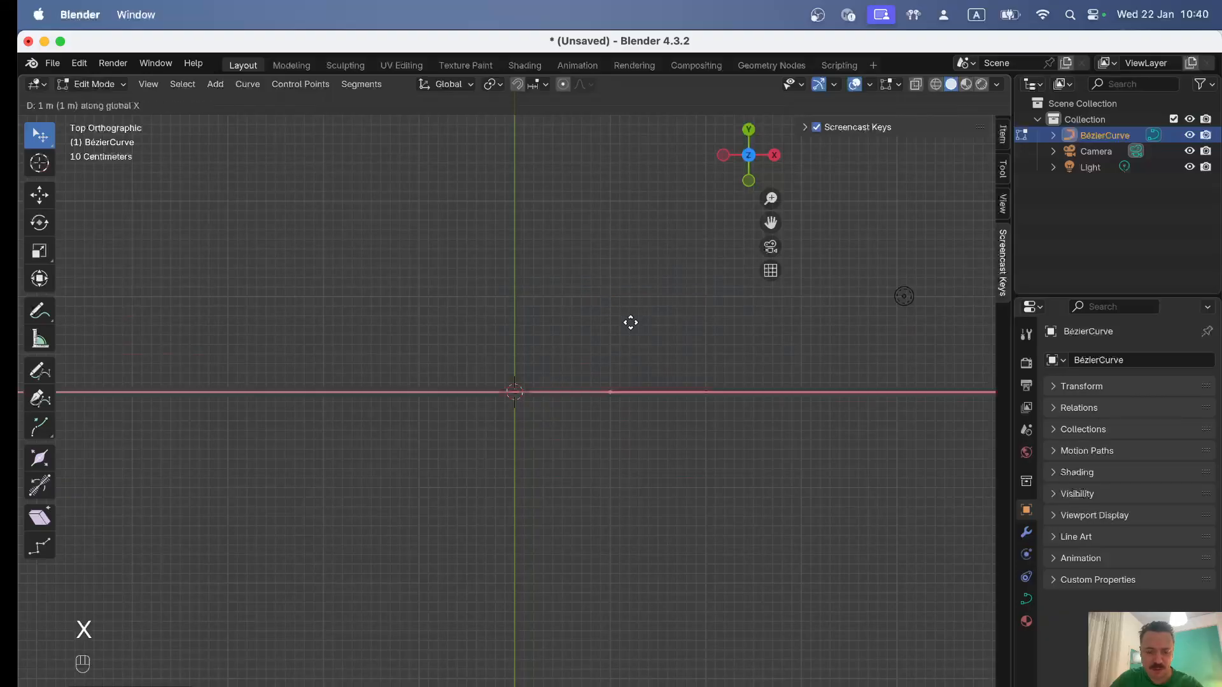
key("KP_1")
key("Return")
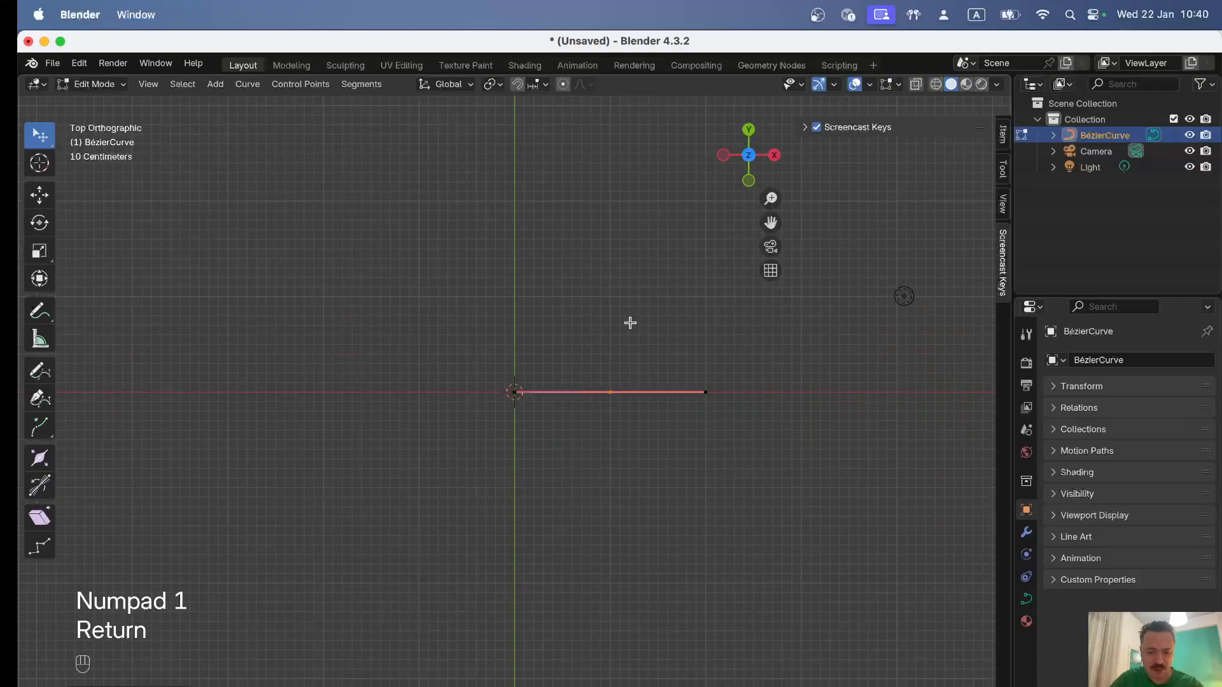
key("g")
key("y")
key("KP_1")
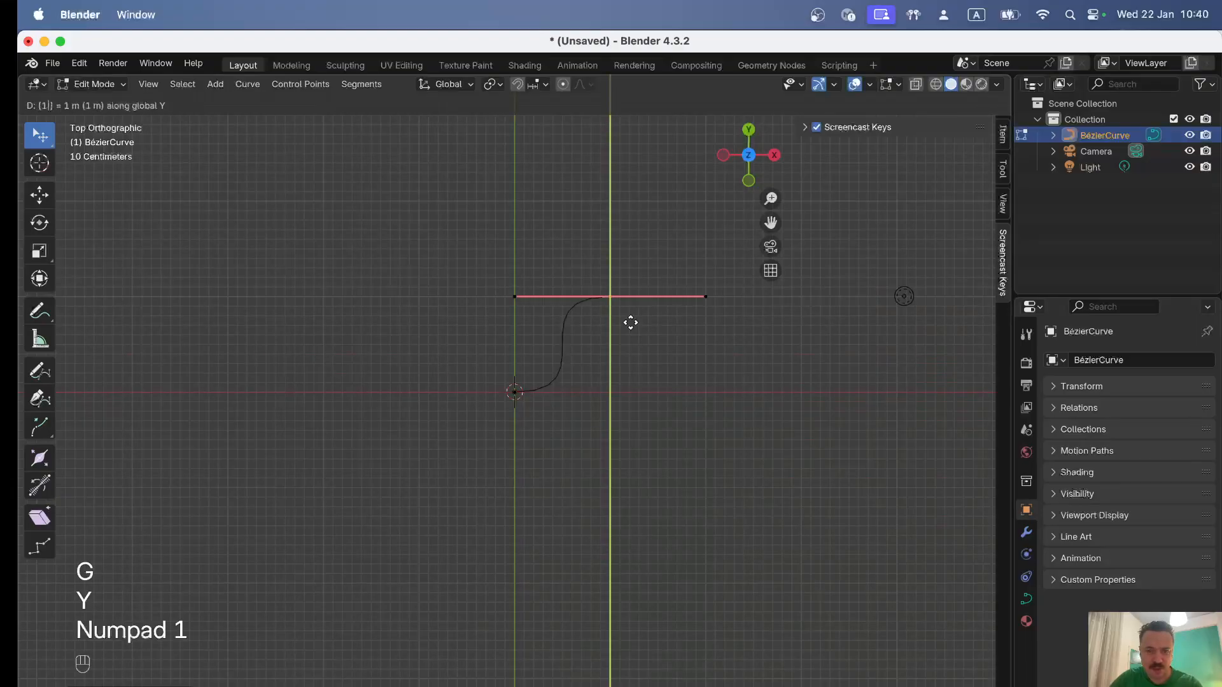
key("Return")
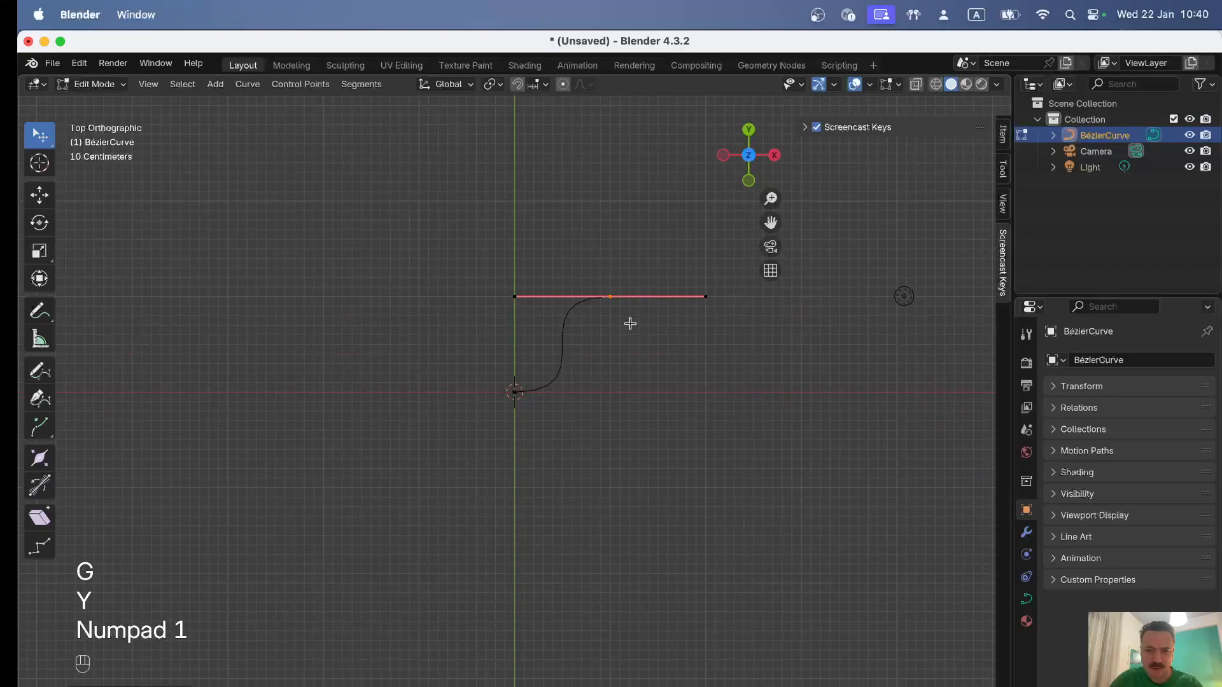
Extrude a third control point 1 m along X and move it -1 m along Y
key("e")
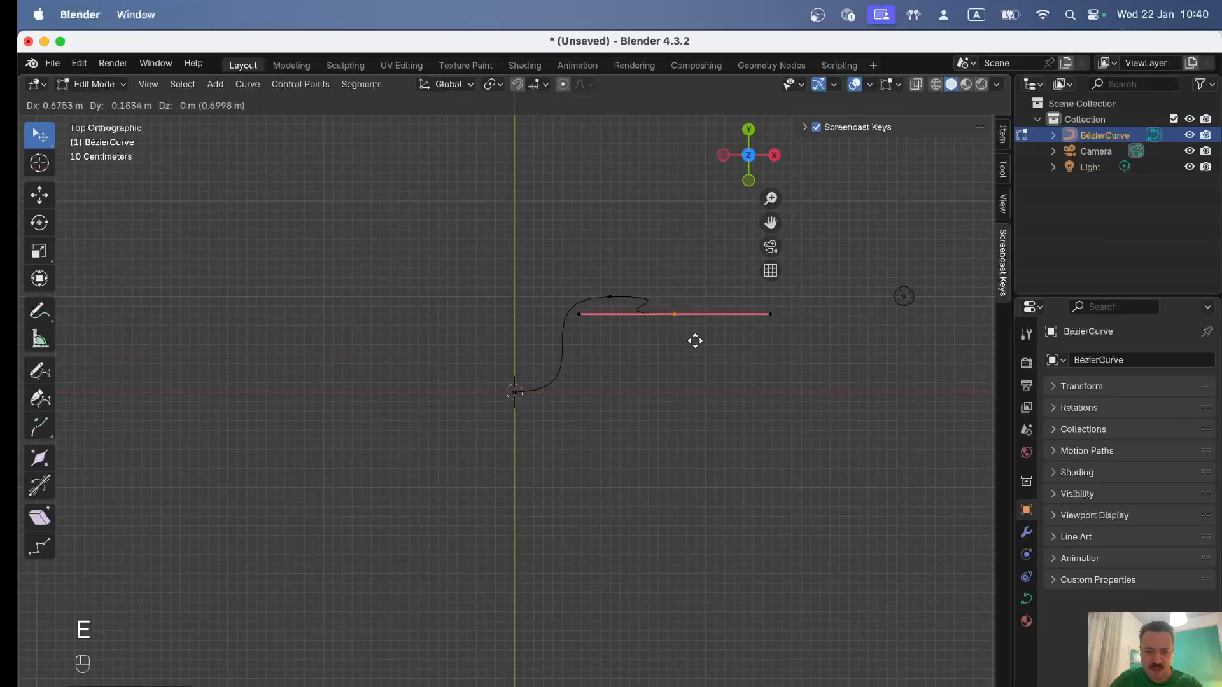
key("x")
key("KP_1")
key("Return")
key("g")
key("y")
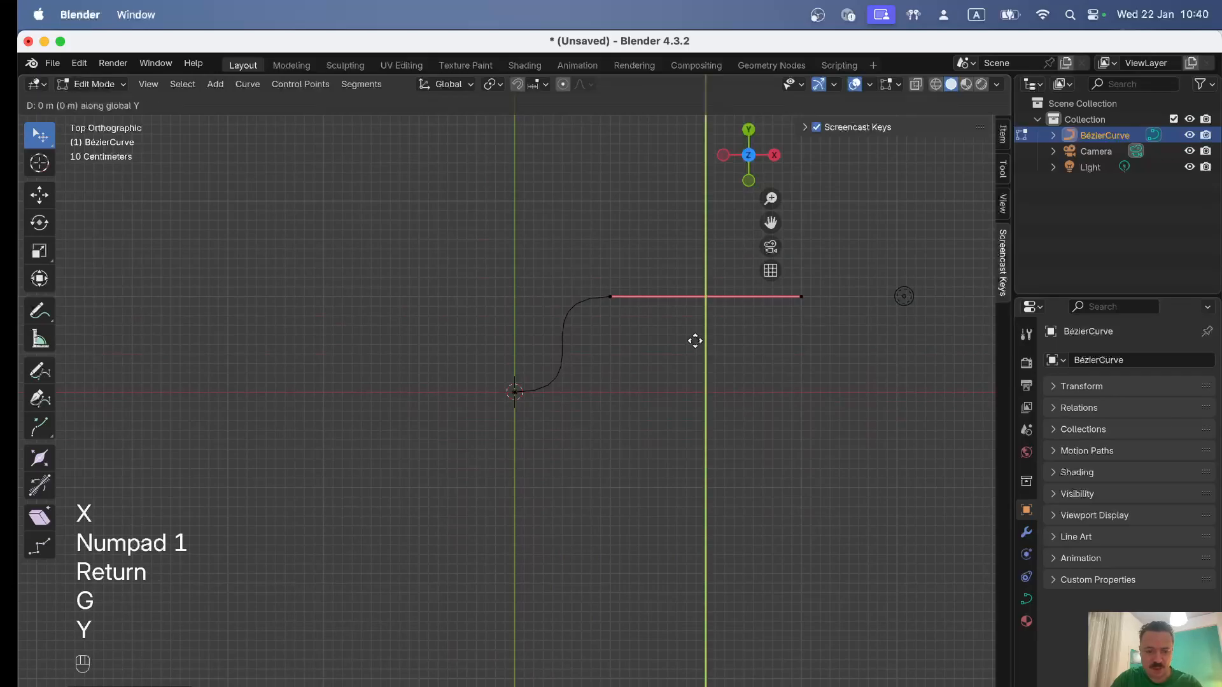
key("KP_Subtract")
key("KP_1")
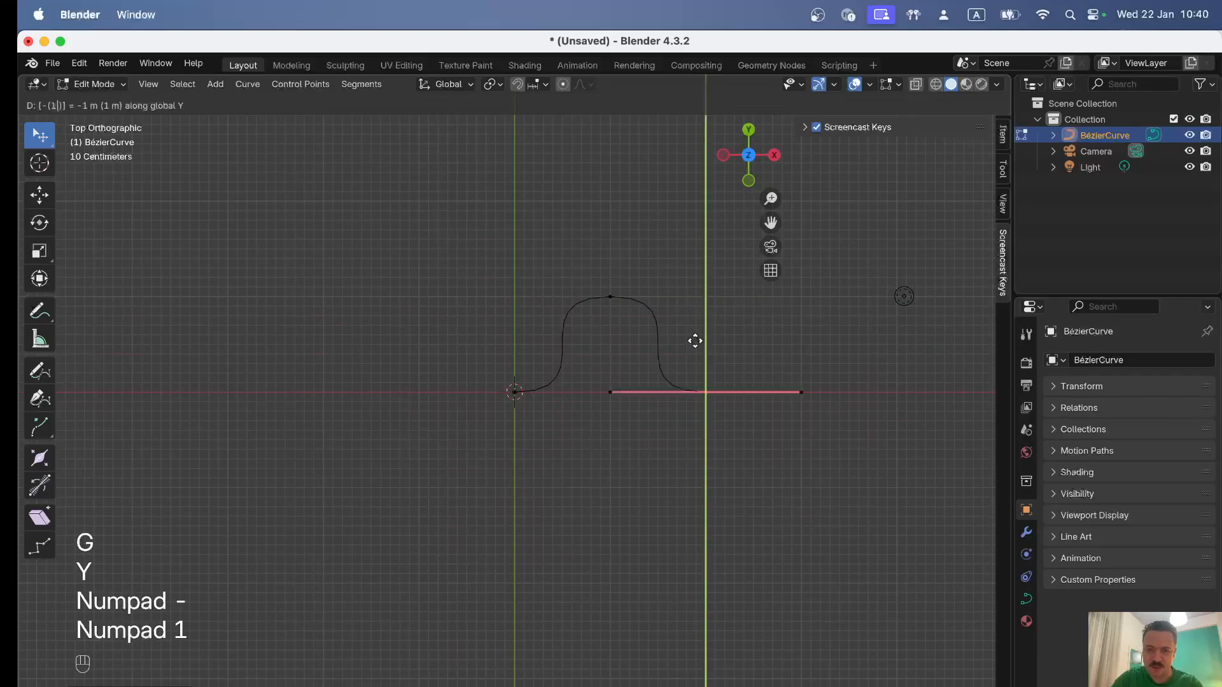
key("Return")
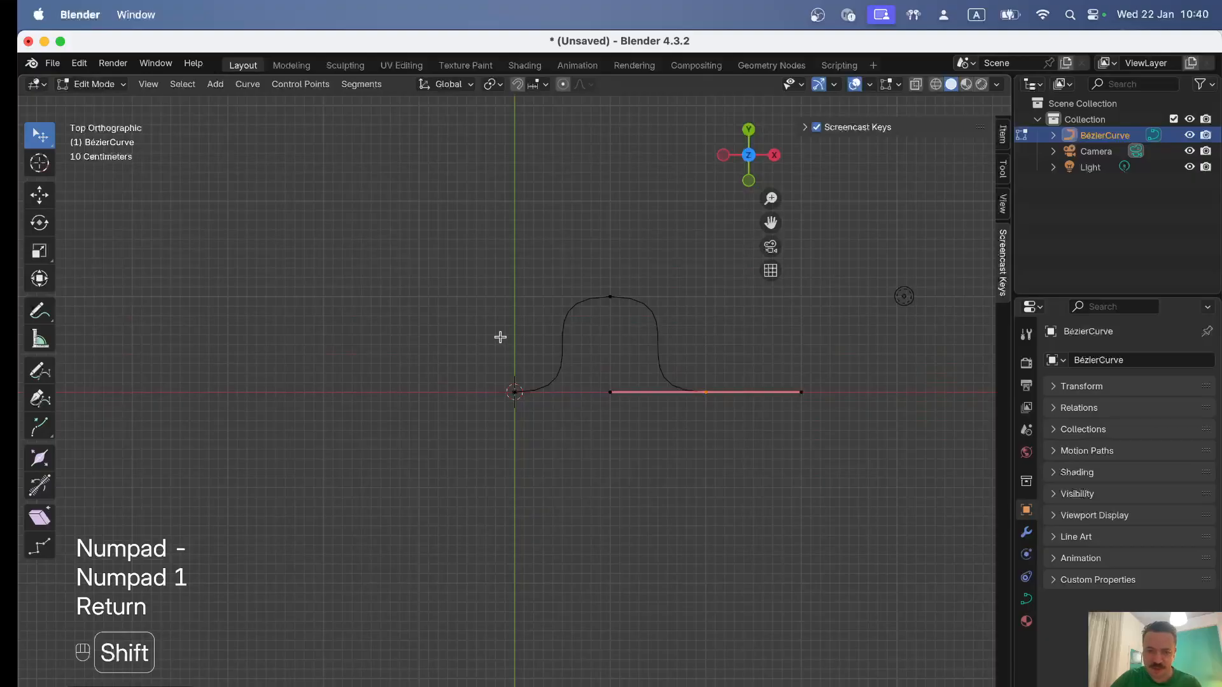
Circle-select the curve's left end point with both handles and rotate it -90°
key("a")
key("a")
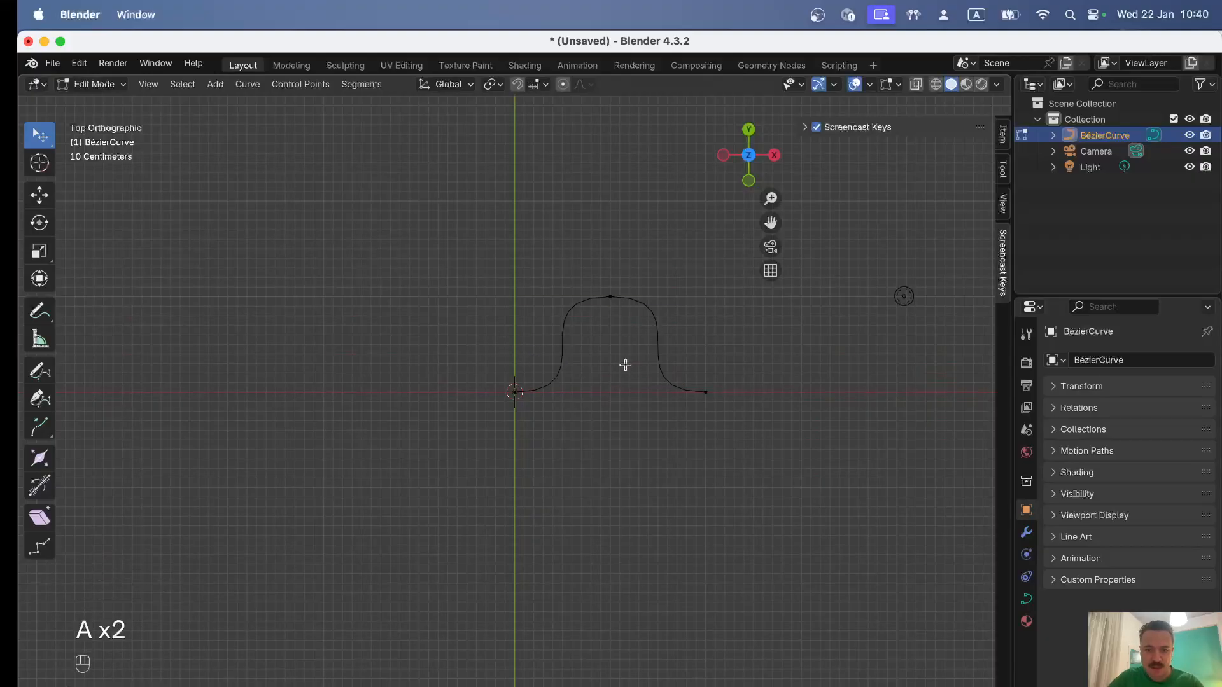
key("c")
left_click(486, 411)
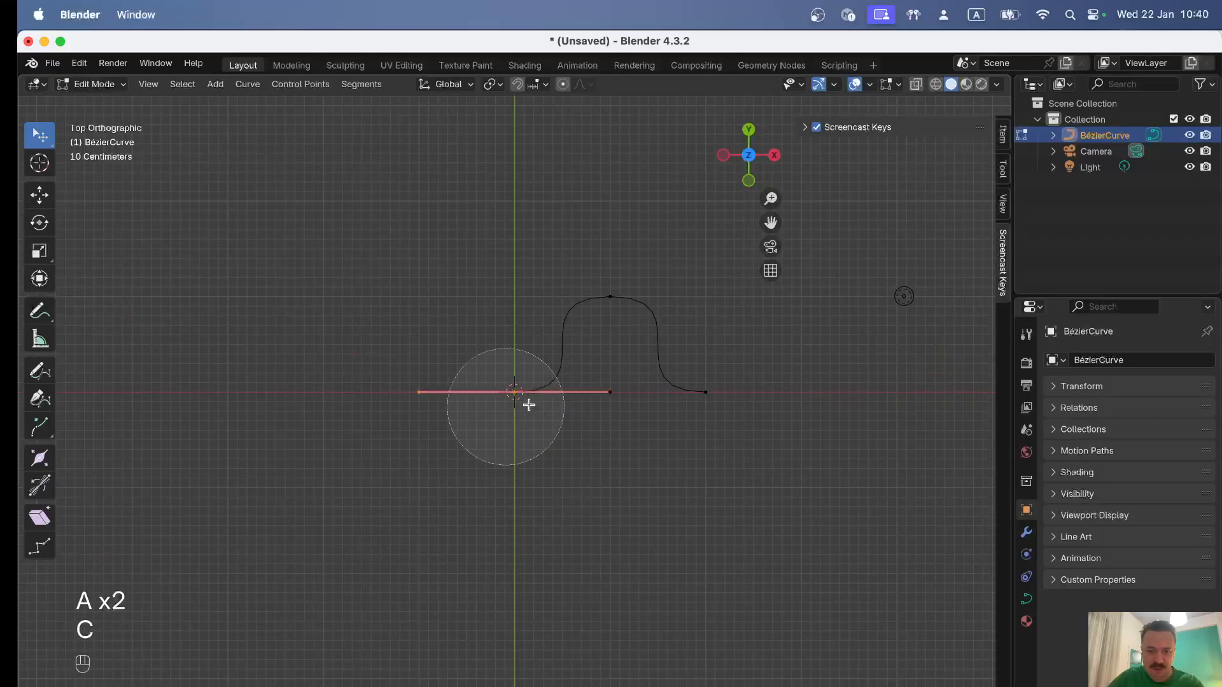
right_click(561, 403)
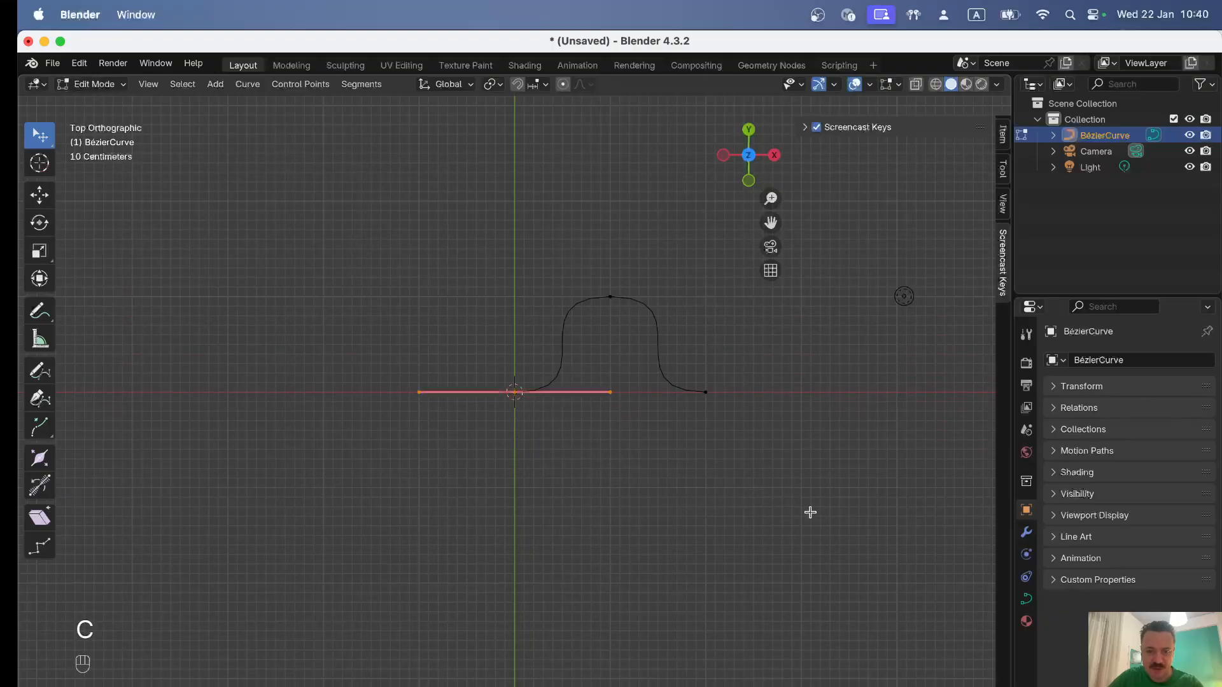
key("r")
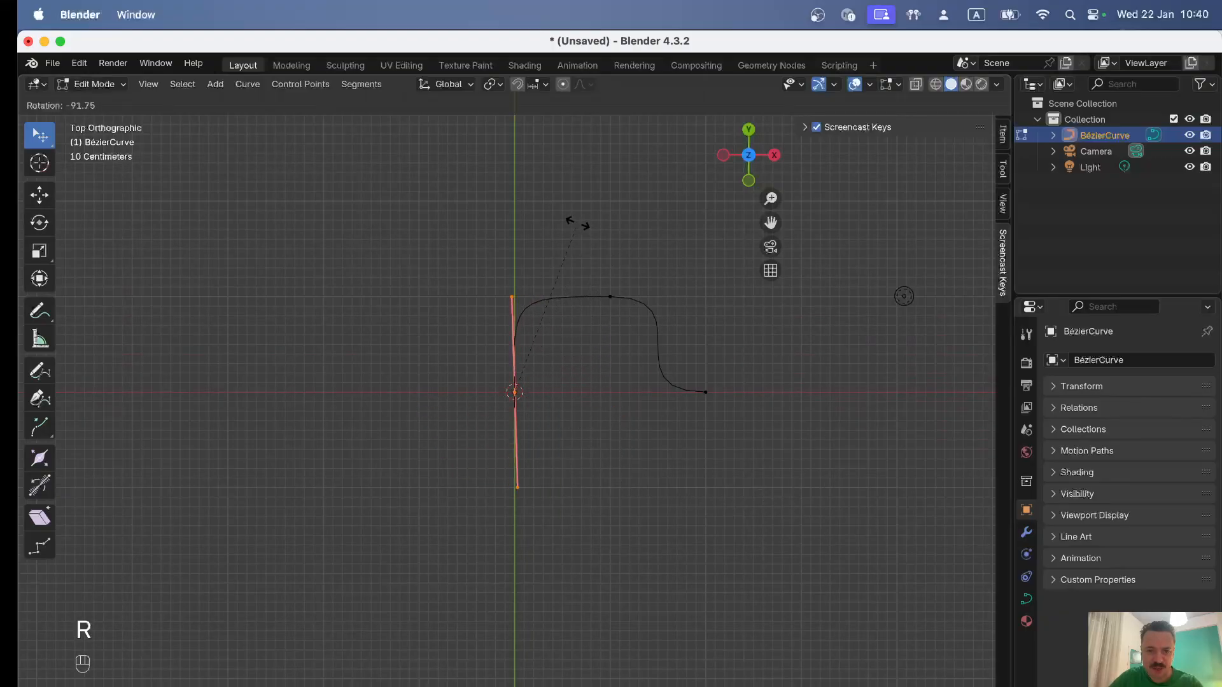
key("KP_9")
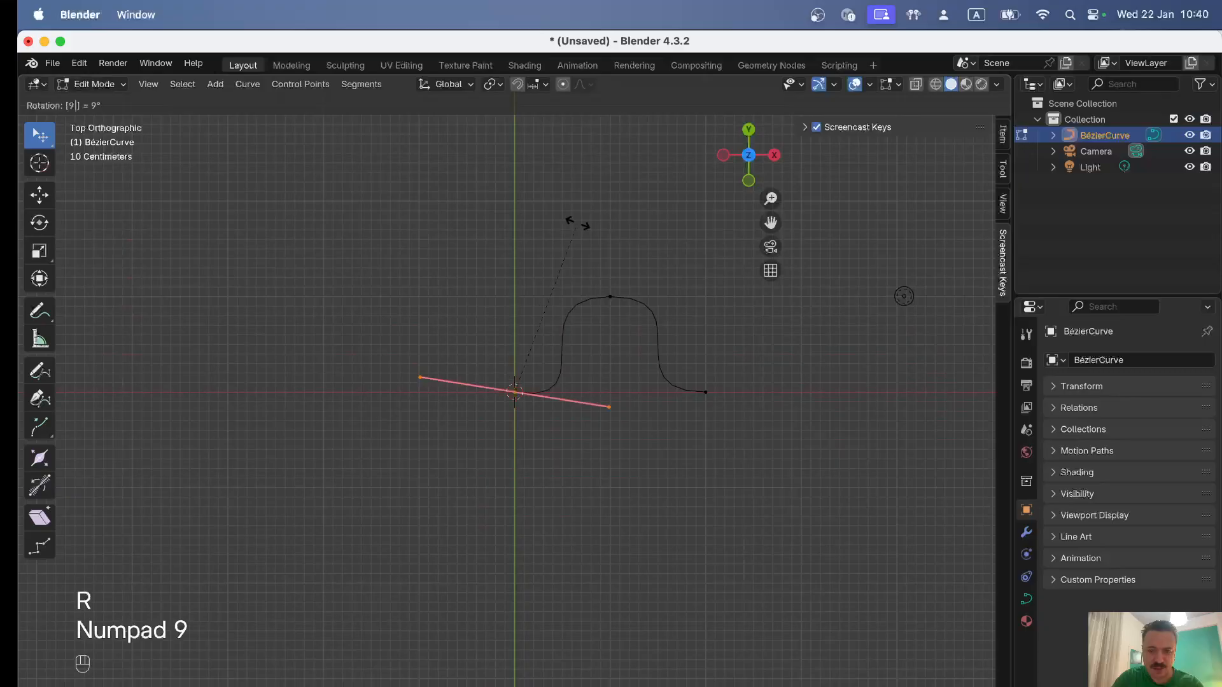
key("KP_0")
key("KP_Subtract")
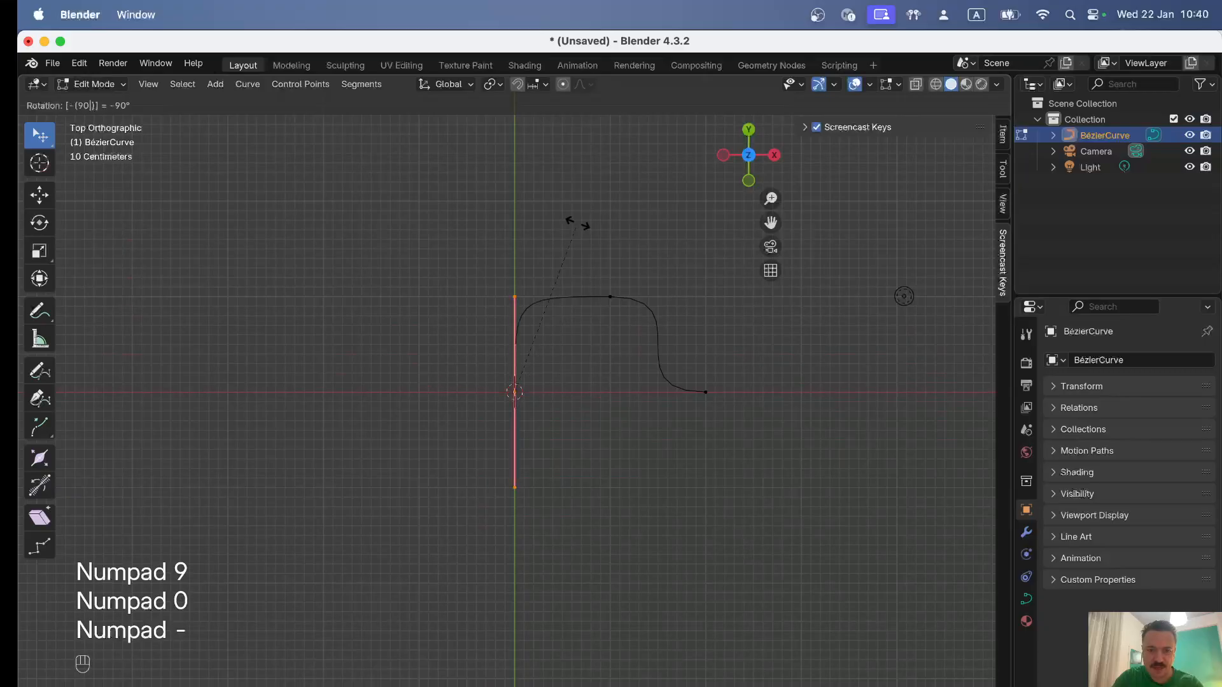
key("Return")
Clear the selection, circle-select the curve's right end point with both handles, and rotate it 90°
key("a")
key("a")
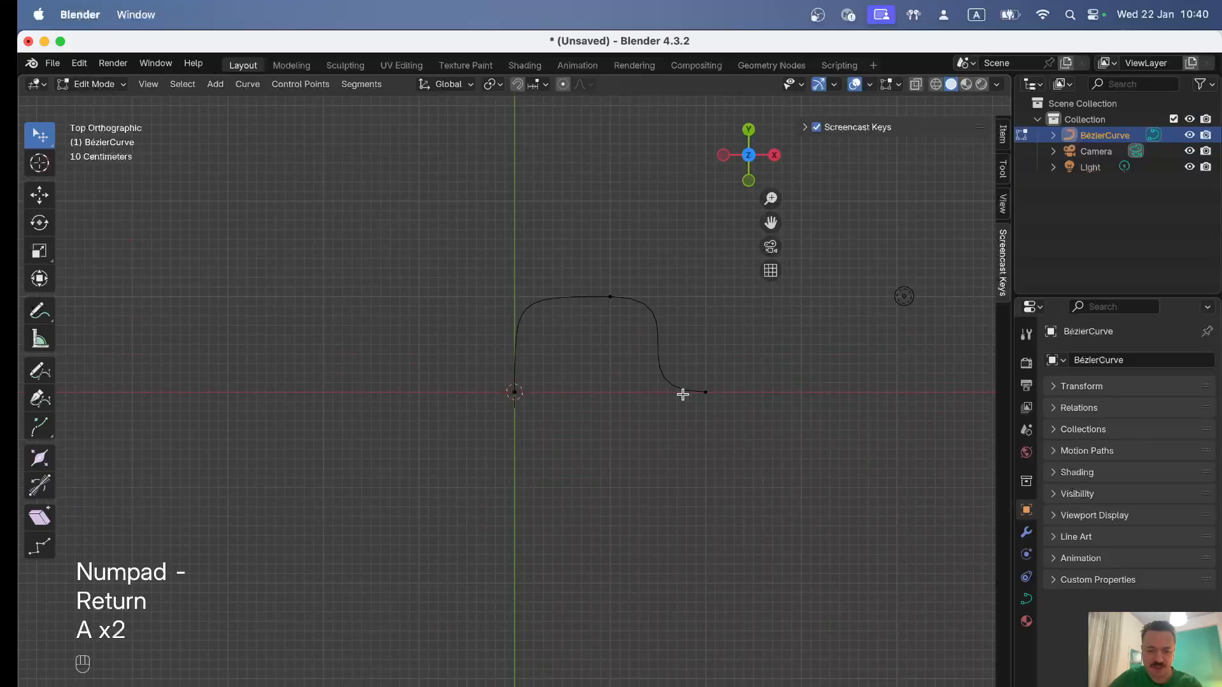
key("c")
left_click(679, 415)
right_click(625, 411)
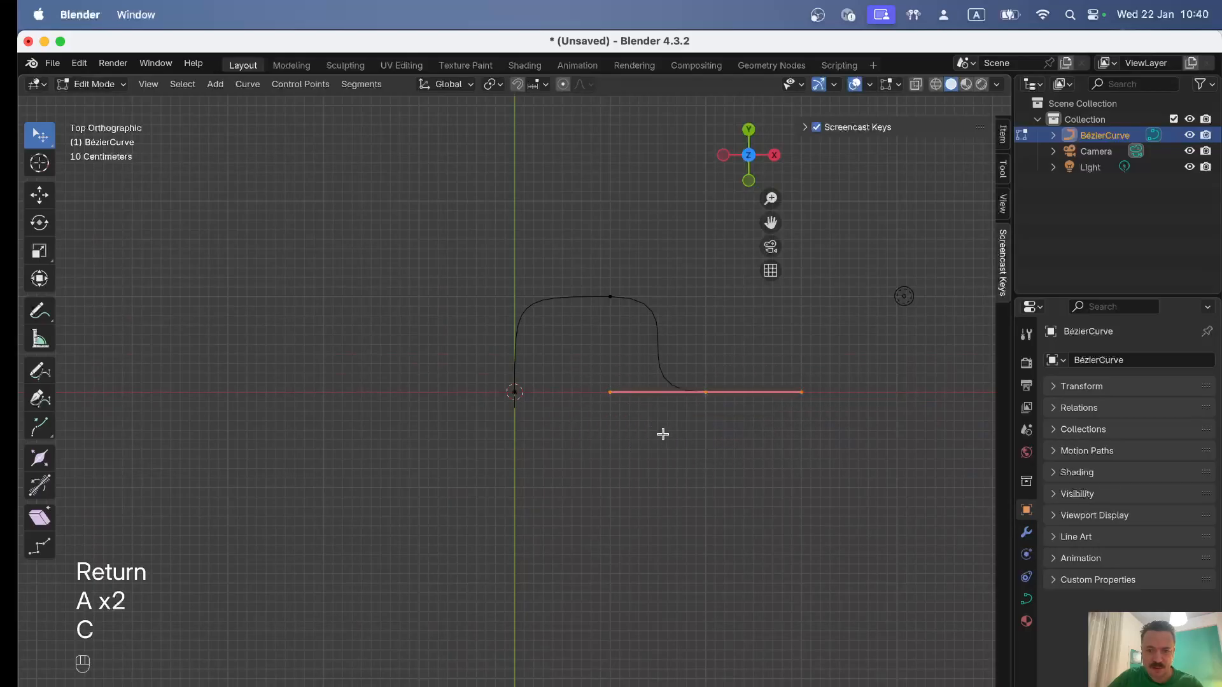
key("r")
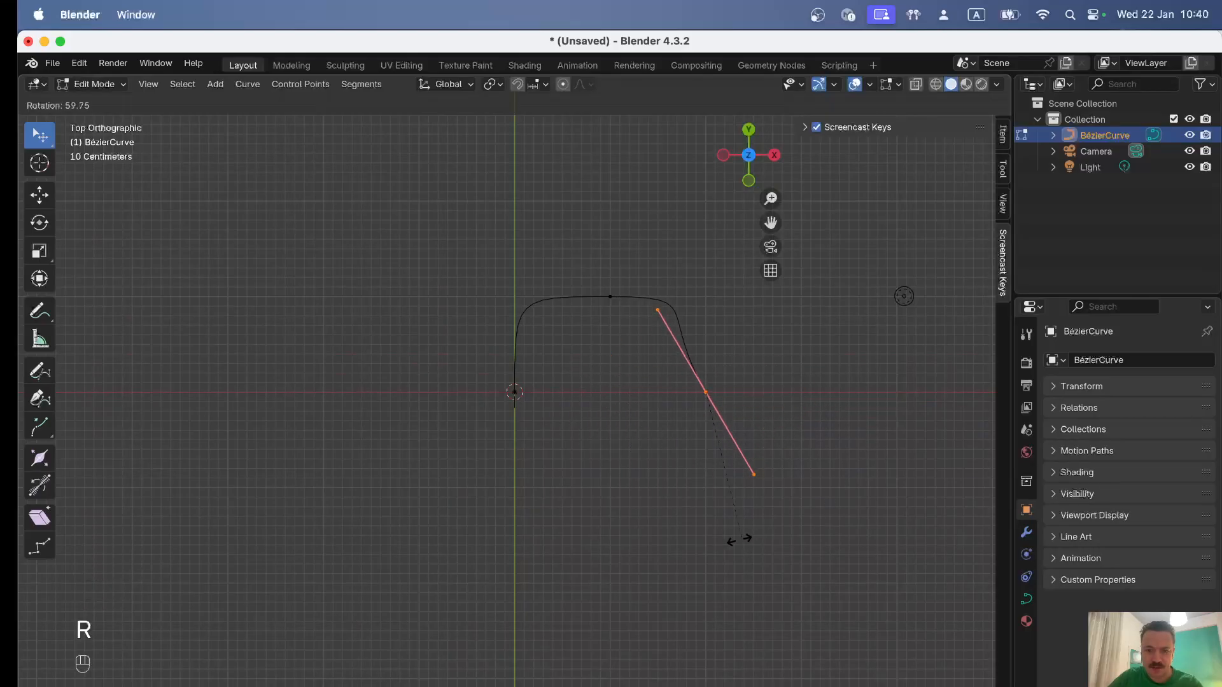
key("KP_9")
key("KP_0")
key("Return")
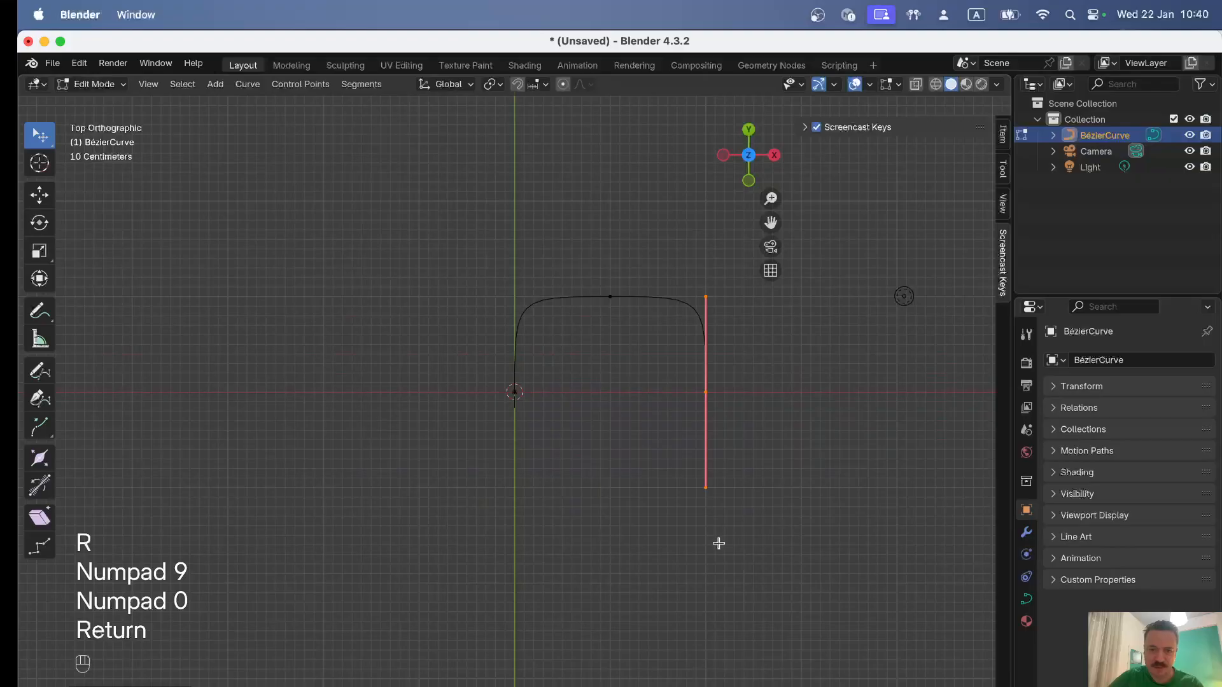
Clear the selection, select the left end point's upper handle, and move it -0.5 m along Y
key("a")
key("a")
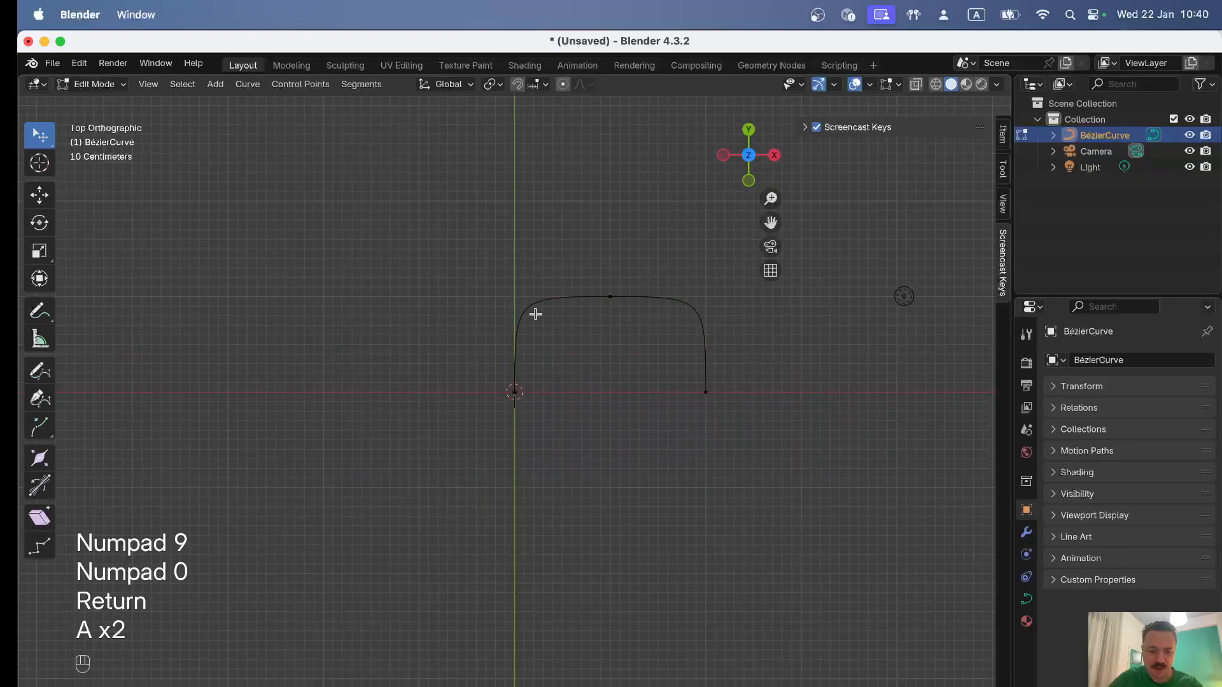
left_click(513, 391)
left_click(519, 303)
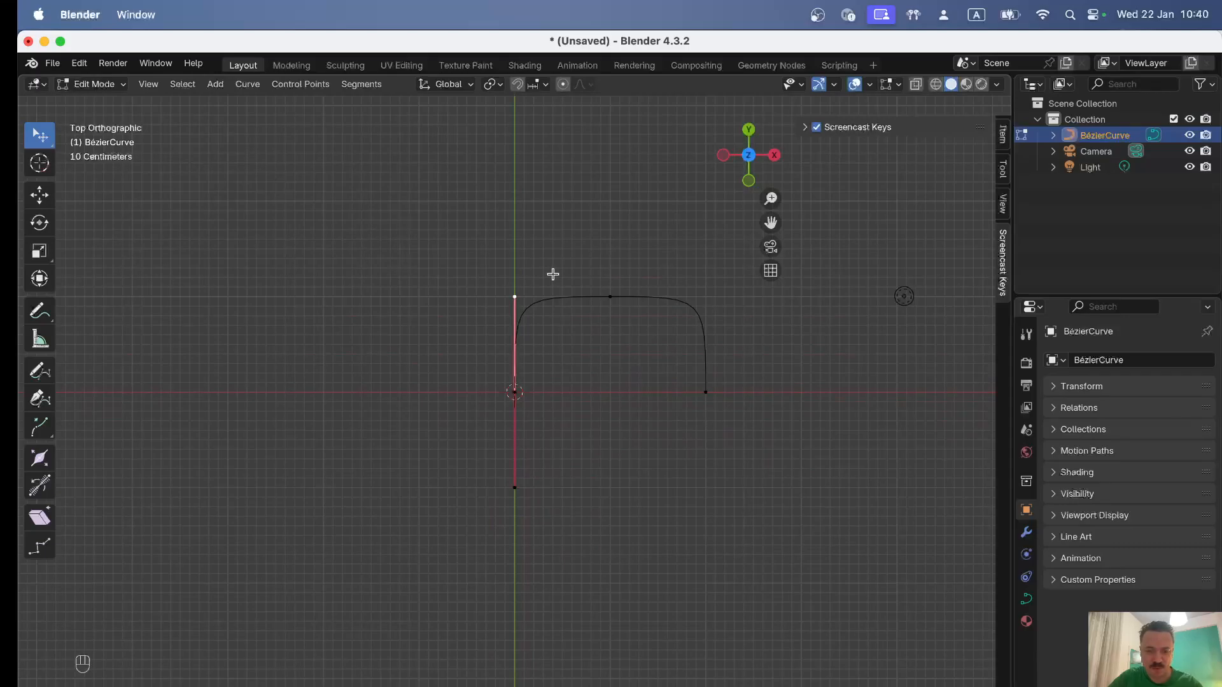
key("g")
key("y")
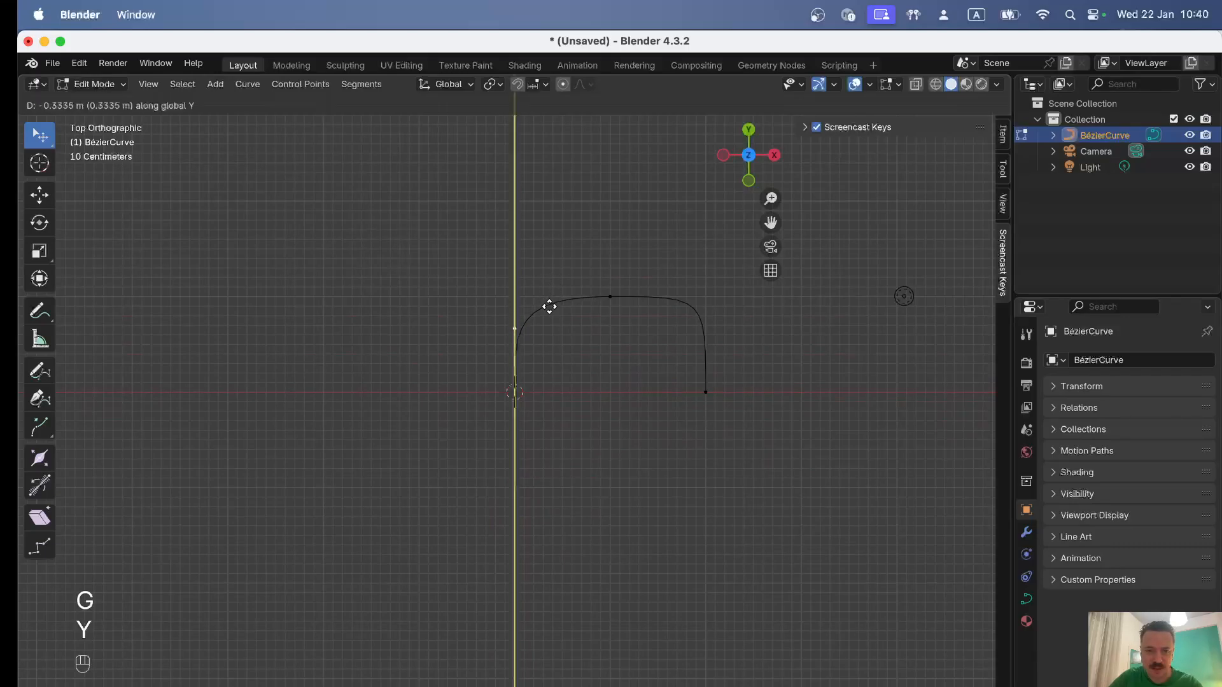
key("KP_Subtract")
key("period")
key("KP_5")
key("Return")
Select the left handle of the curve's top middle point and try to move it along X
left_click(613, 295)
left_click(511, 295)
key("g")
key("x")
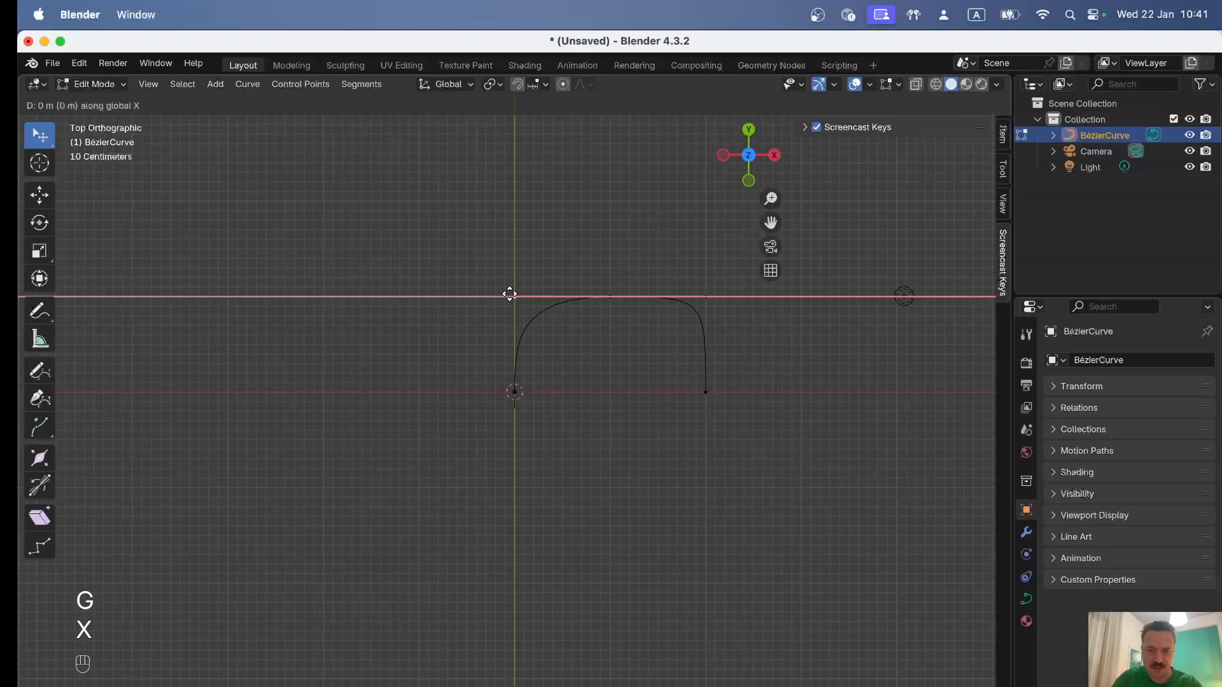
key("Escape")
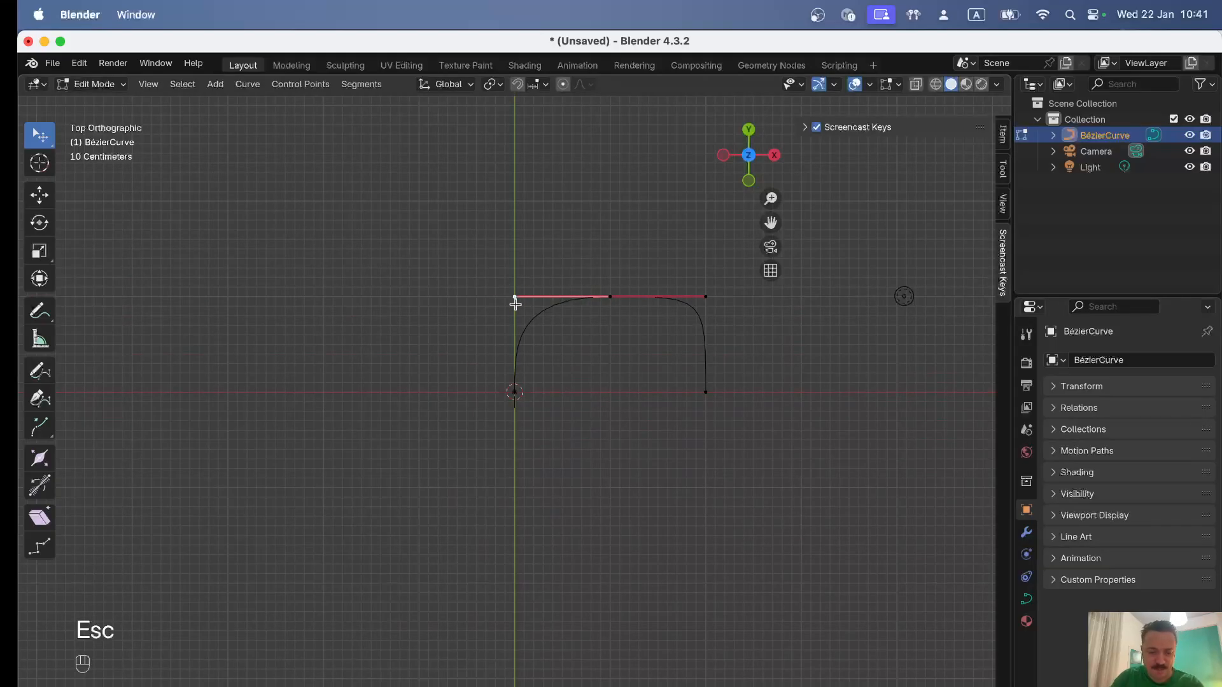
Move the selected left handle of the top middle point 0.5 m along X and clear the selection
key("g")
key("x")
key("period")
key("KP_5")
key("Return")
key("a")
key("a")
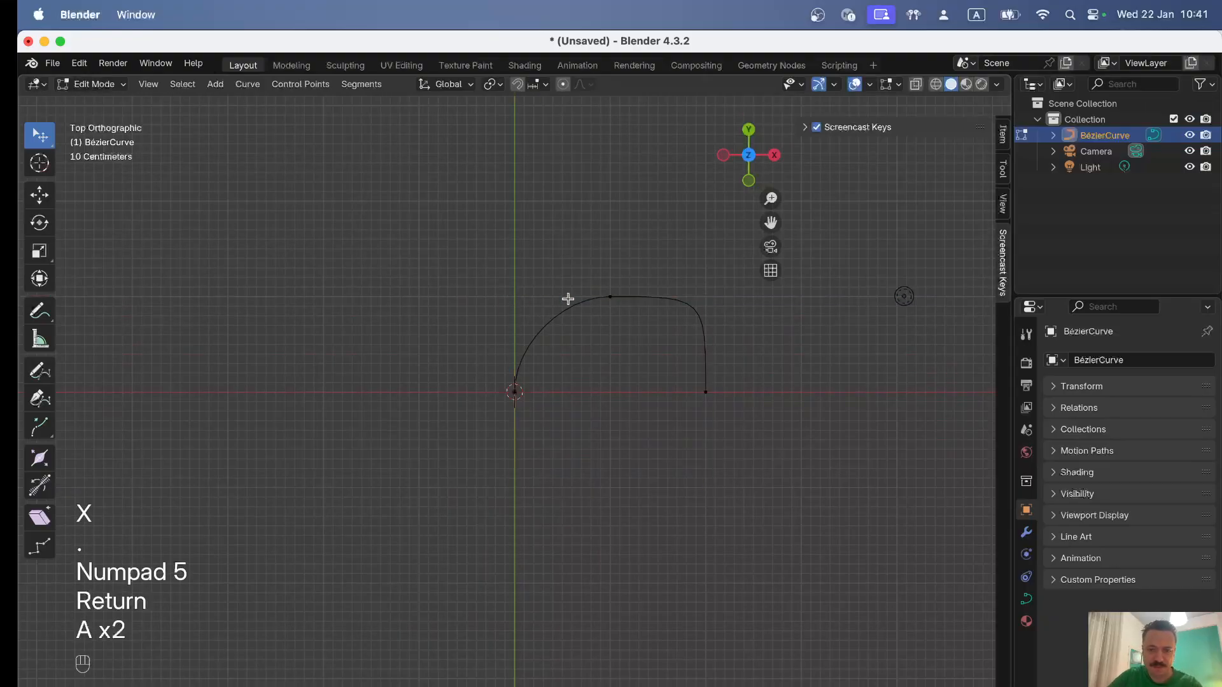
Select the top middle point's right handle and move it -0.5 m along X
left_click(623, 297)
key("g")
key("x")
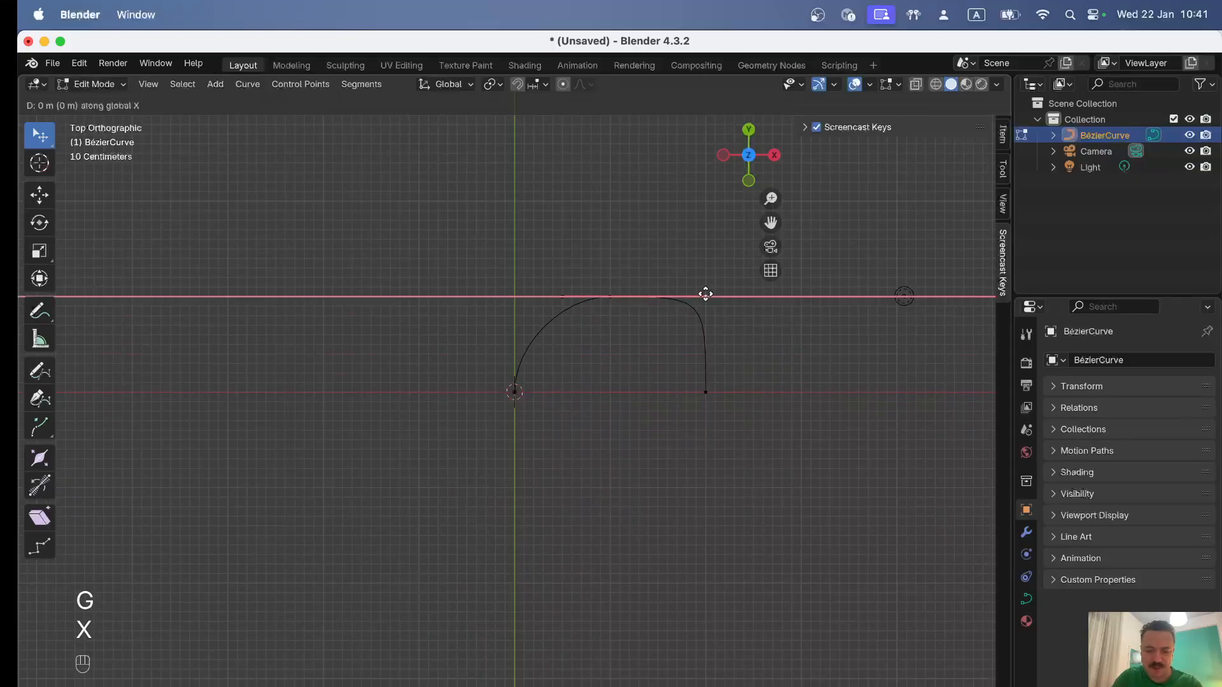
key("KP_Subtract")
key("period")
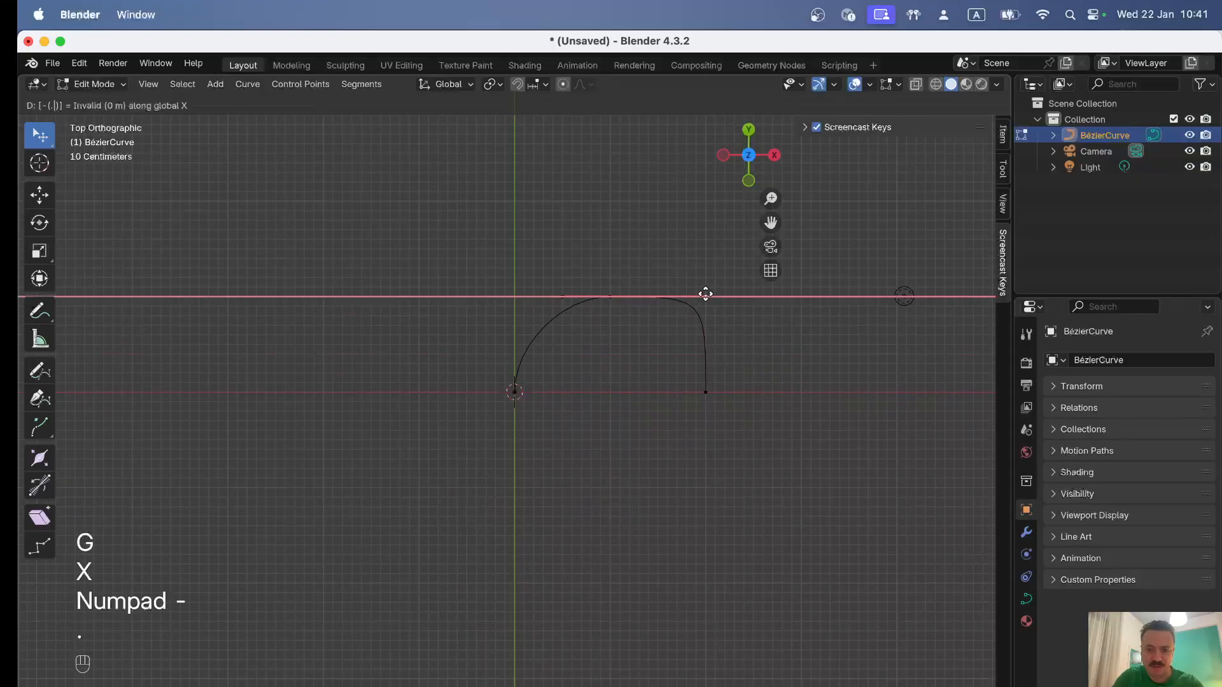
key("KP_5")
key("Return")
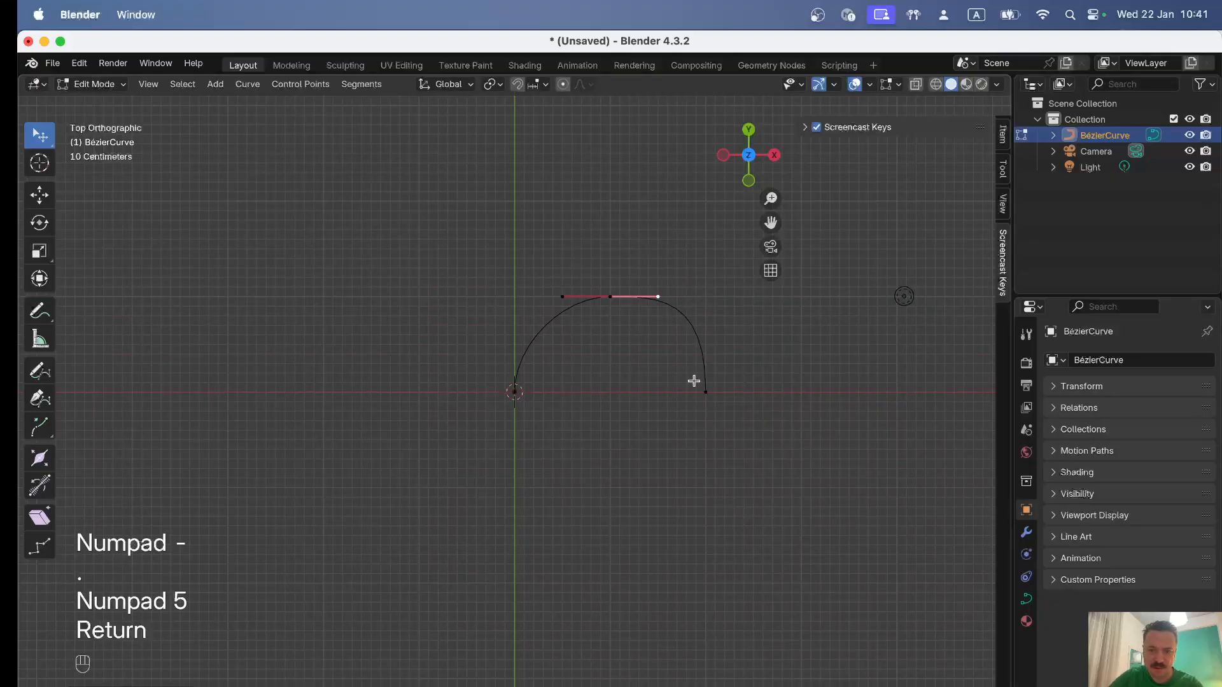
Select the right end point's upper handle, move it -0.5 m along Y, and clear the selection
left_click(701, 391)
left_click(705, 303)
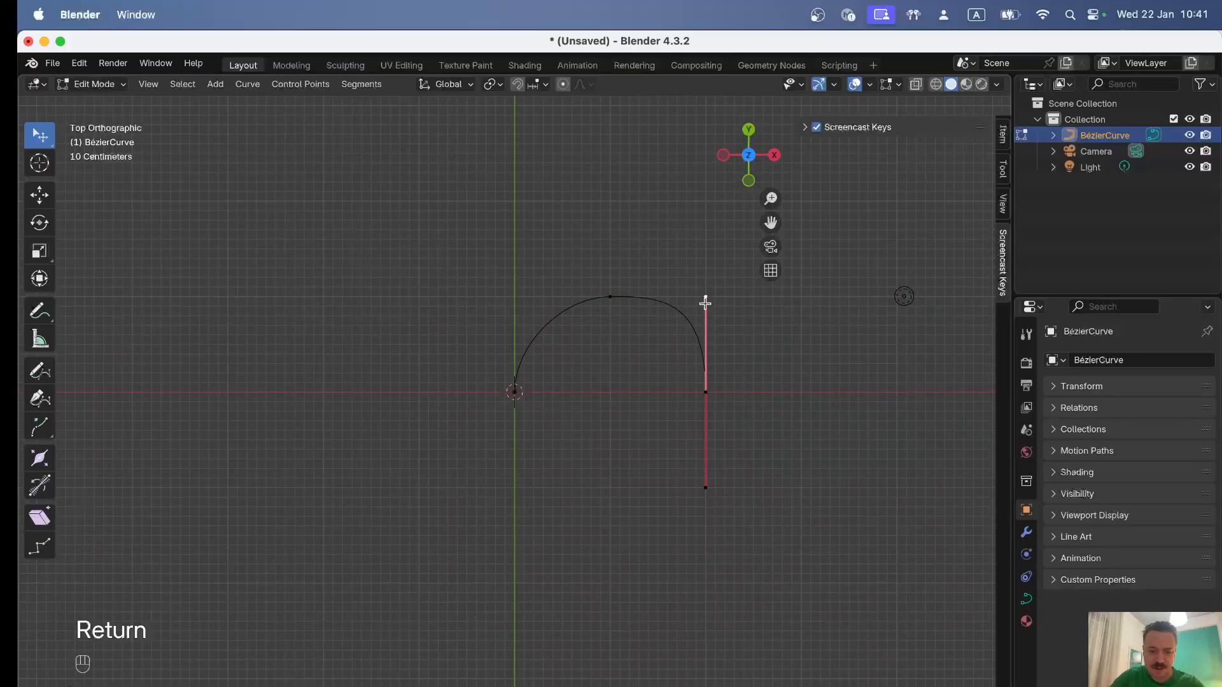
key("g")
key("y")
key("KP_Subtract")
key("period")
key("KP_5")
key("Return")
key("a")
key("a")
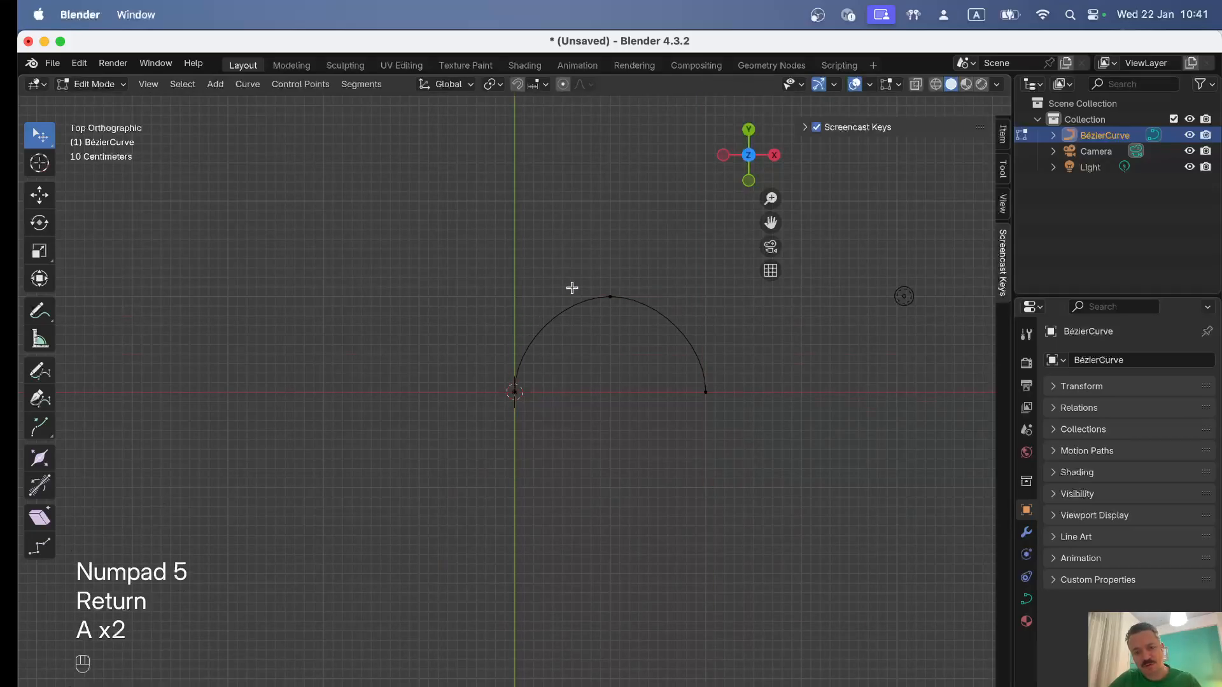
Circle-select all of the arch's points to view their handles, and clear the selection
key("a")
key("a")
key("c")
mouse_move(513, 395)
left_mouse_down()
mouse_move(678, 310)
mouse_move(728, 387)
mouse_move(718, 482)
left_mouse_up()
right_click(646, 467)
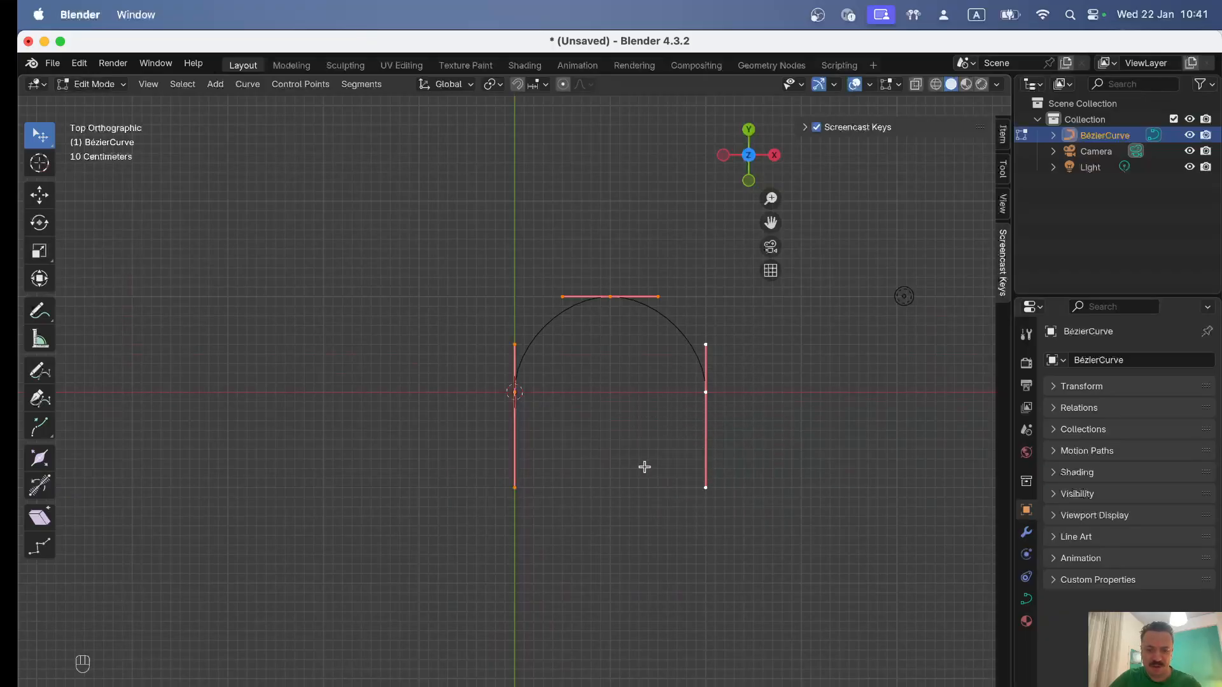
key("a")
key("a")
Select both end points, box-select their lower handles, remove the points themselves from the selection, and clear it
left_click(514, 392)
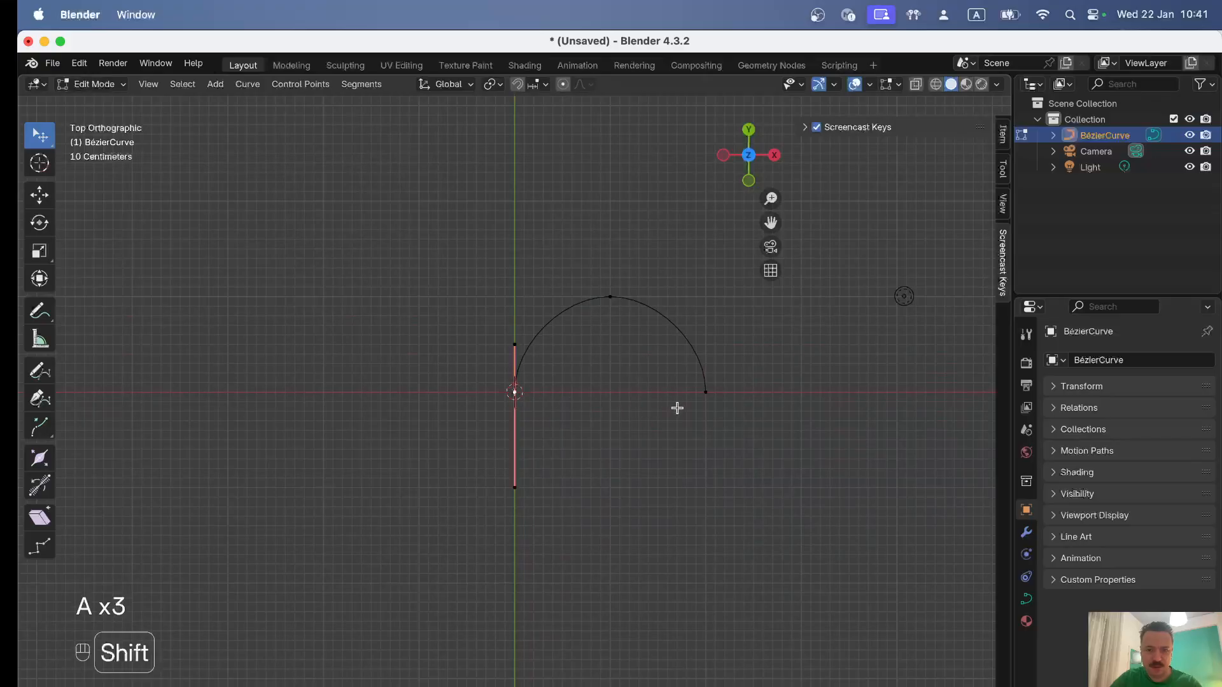
left_click(706, 393, "shift")
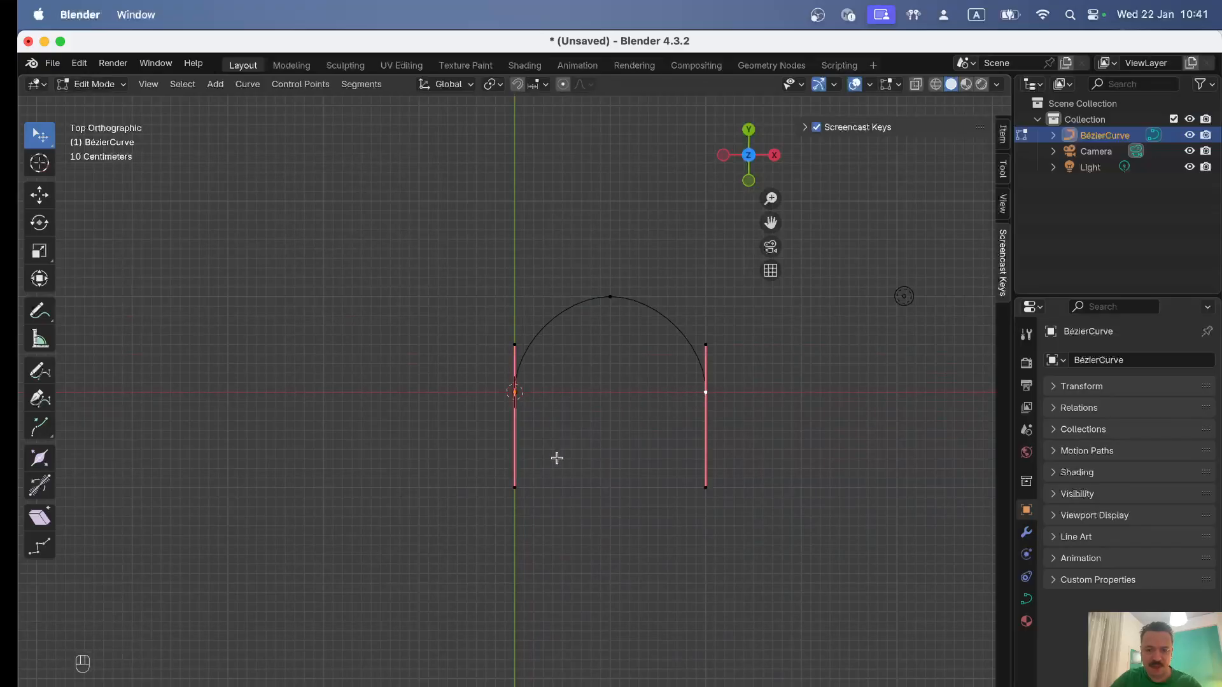
key("b")
left_click_drag(469, 478, 796, 535)
key("b")
middle_click_drag(466, 381, 804, 417)
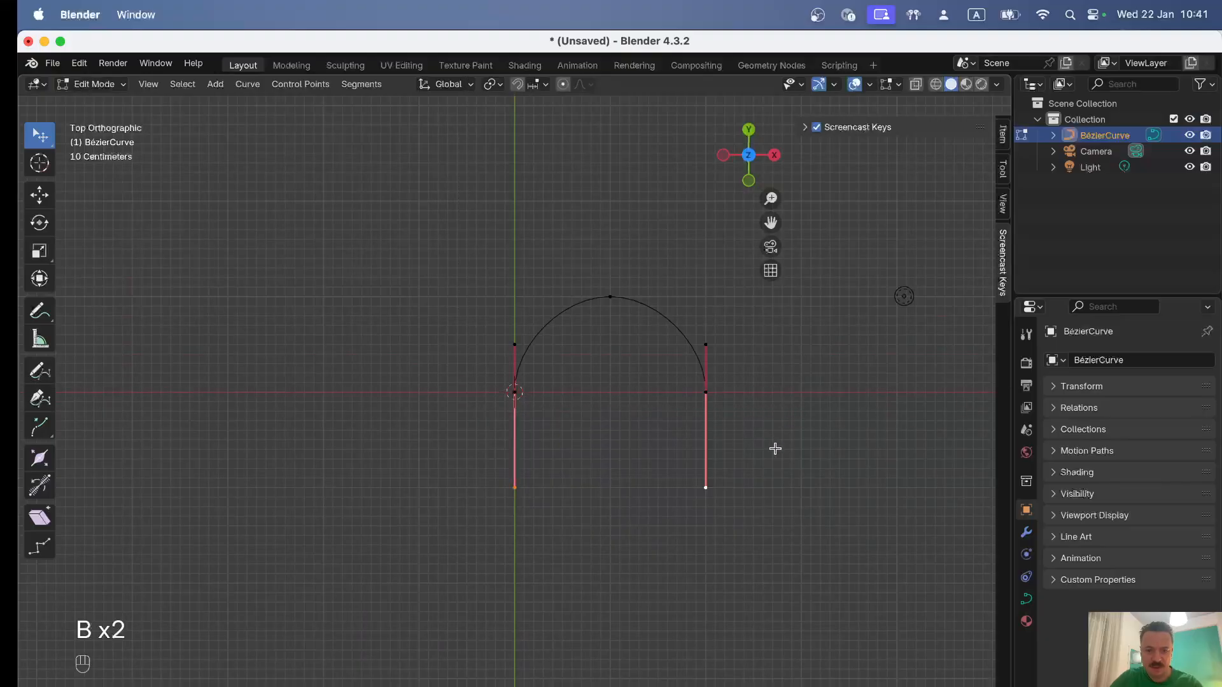
key("a")
key("a")
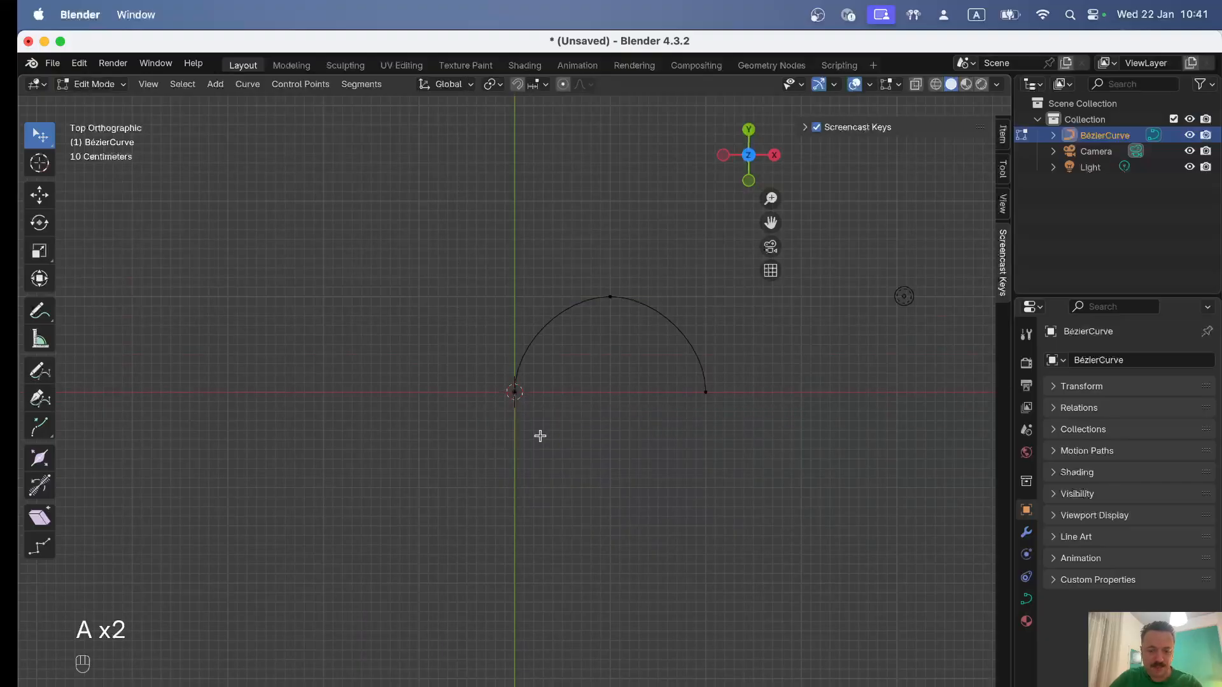
Try moving the left end point's lower handle 0.5 m along Y, and undo the move
left_click(515, 392)
left_click(706, 392, "shift")
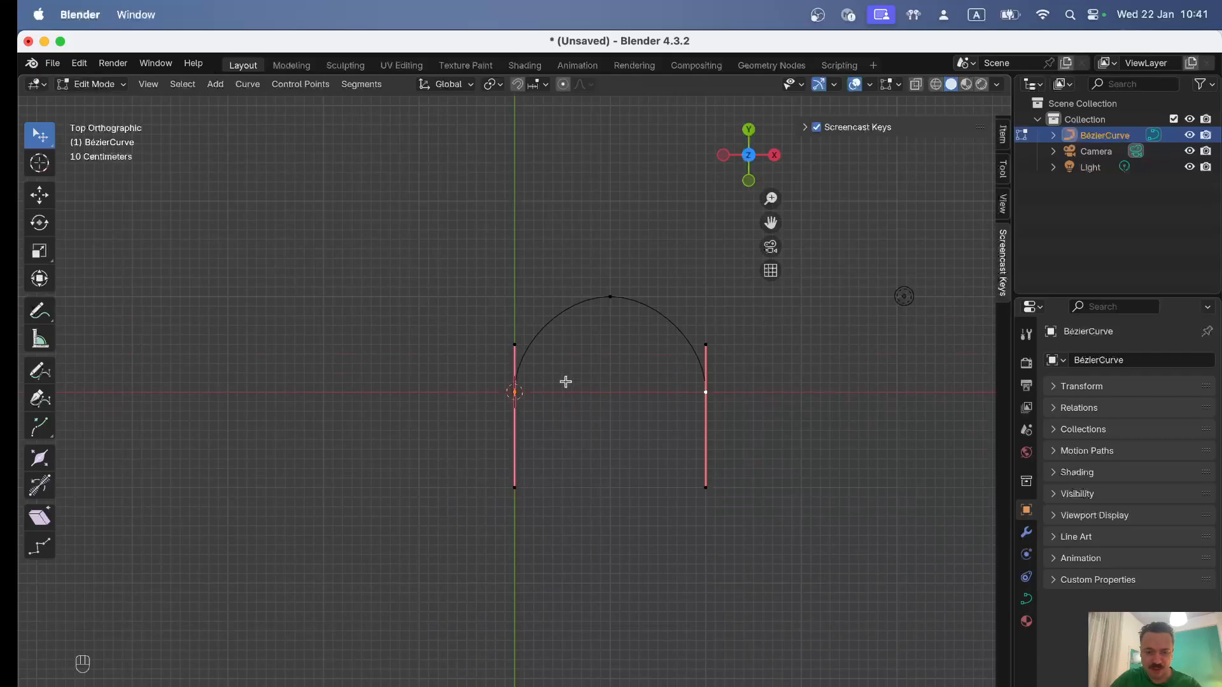
left_click(514, 487)
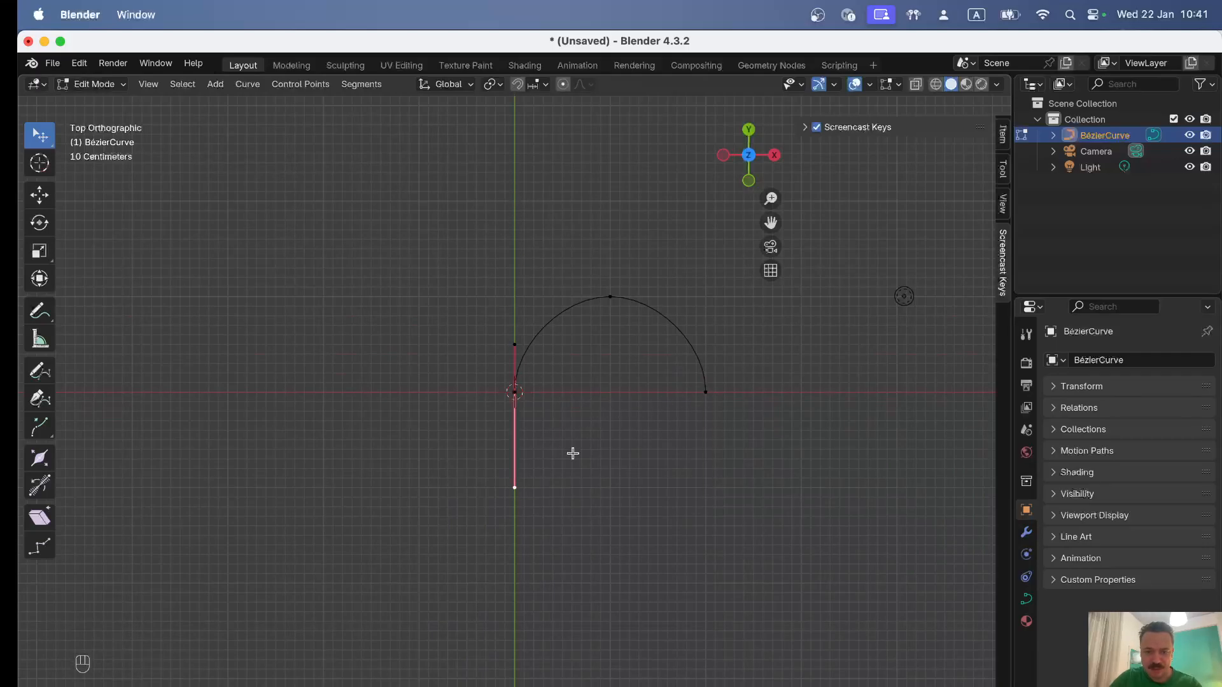
key("g")
key("y")
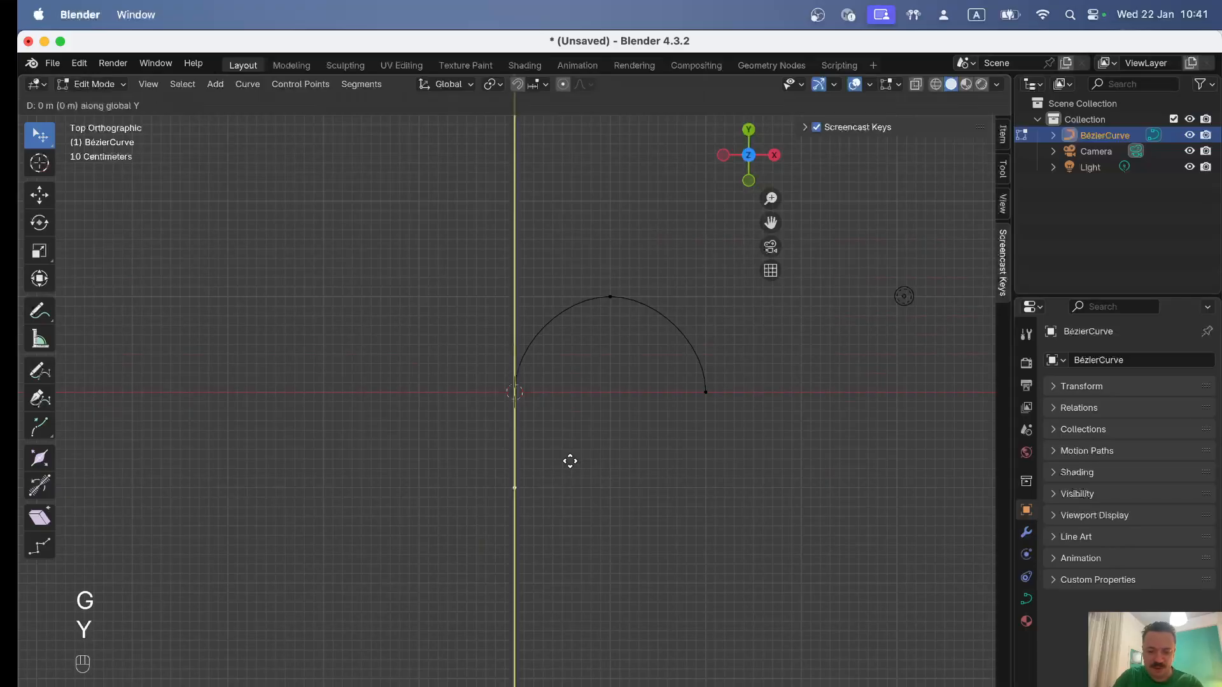
key("KP_5")
key("Return")
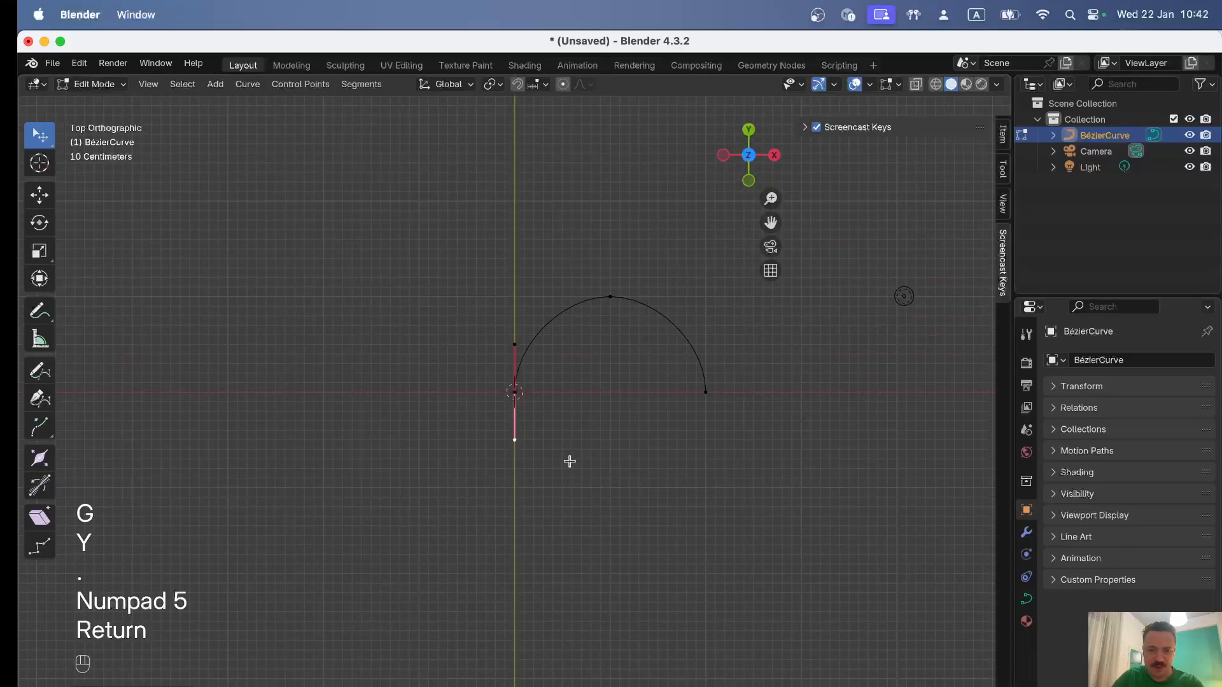
key("super+z")
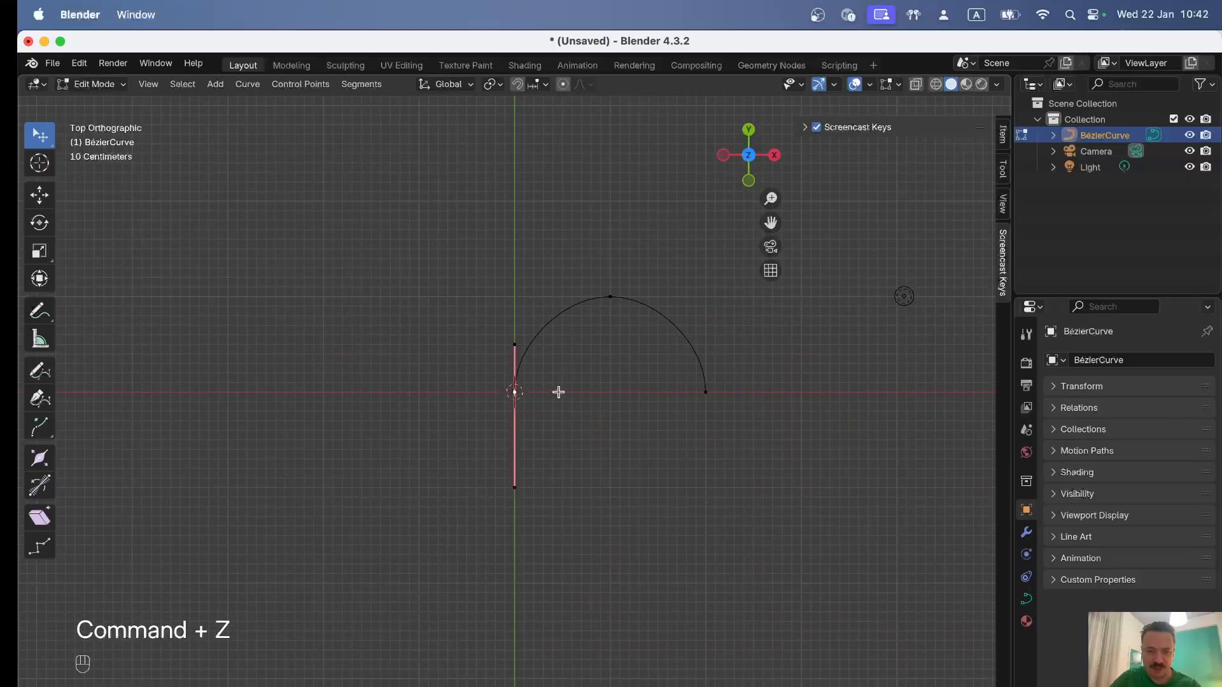
Box-select only the lower handles of both end points, without the points themselves, and move them 0.5 m along Y
left_click(705, 392, "shift")
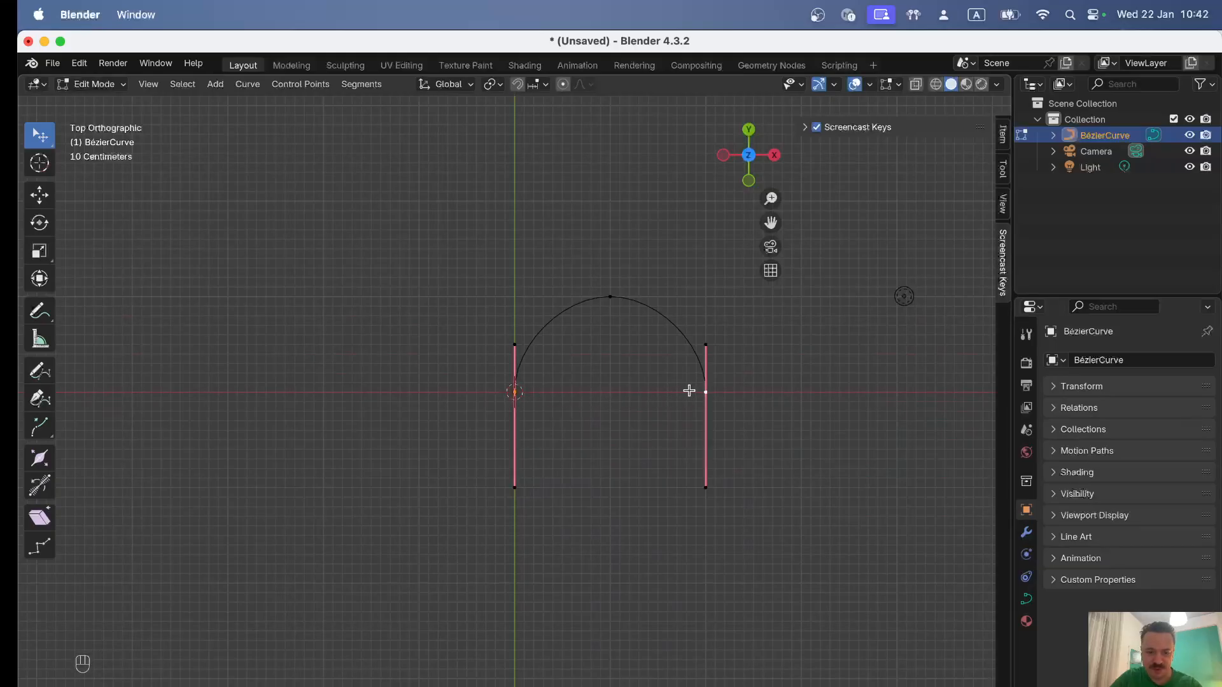
key("b")
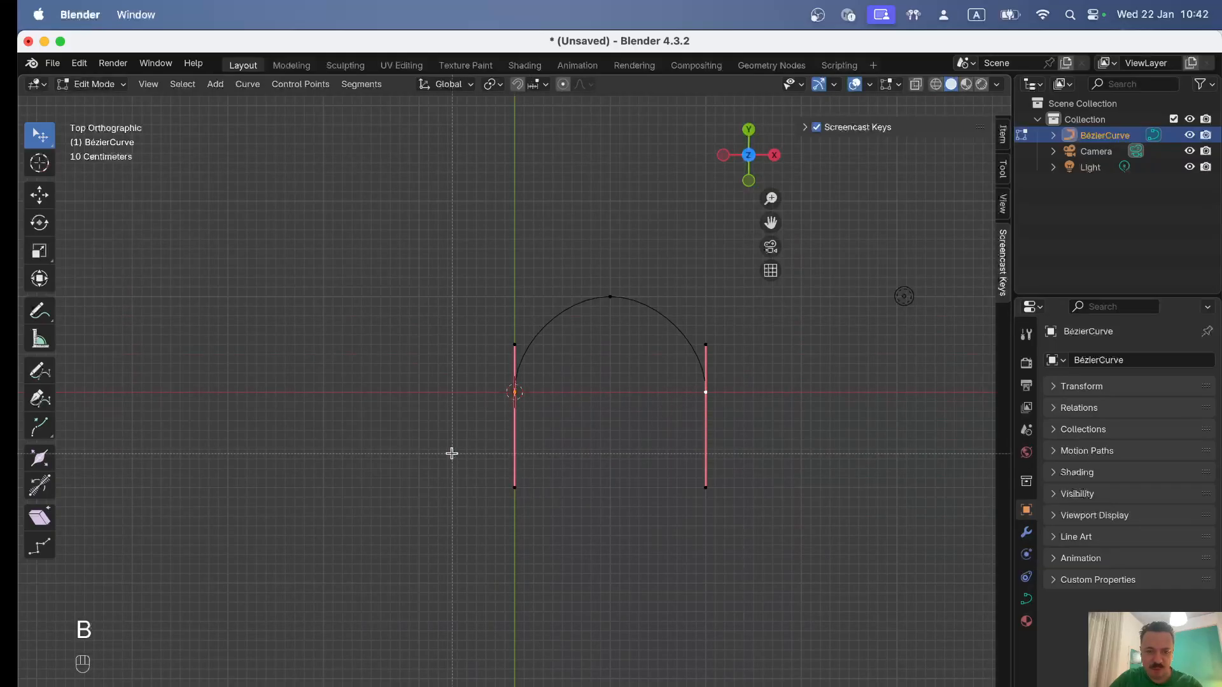
left_click_drag(452, 454, 771, 540)
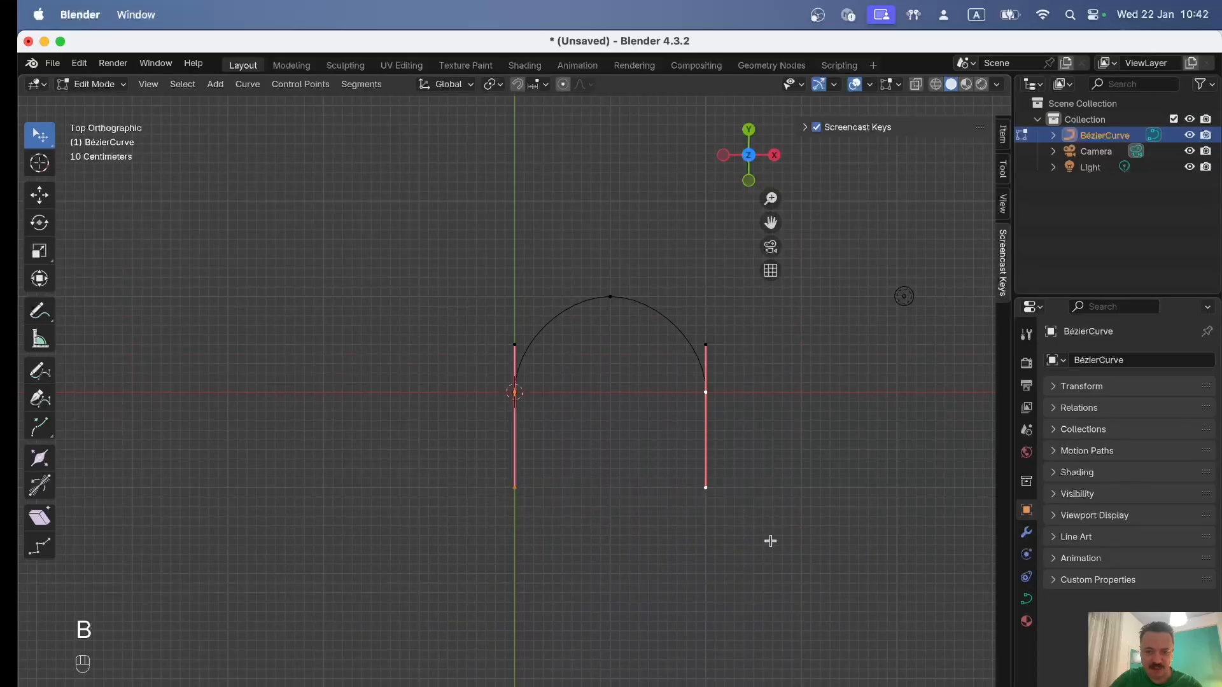
key("b")
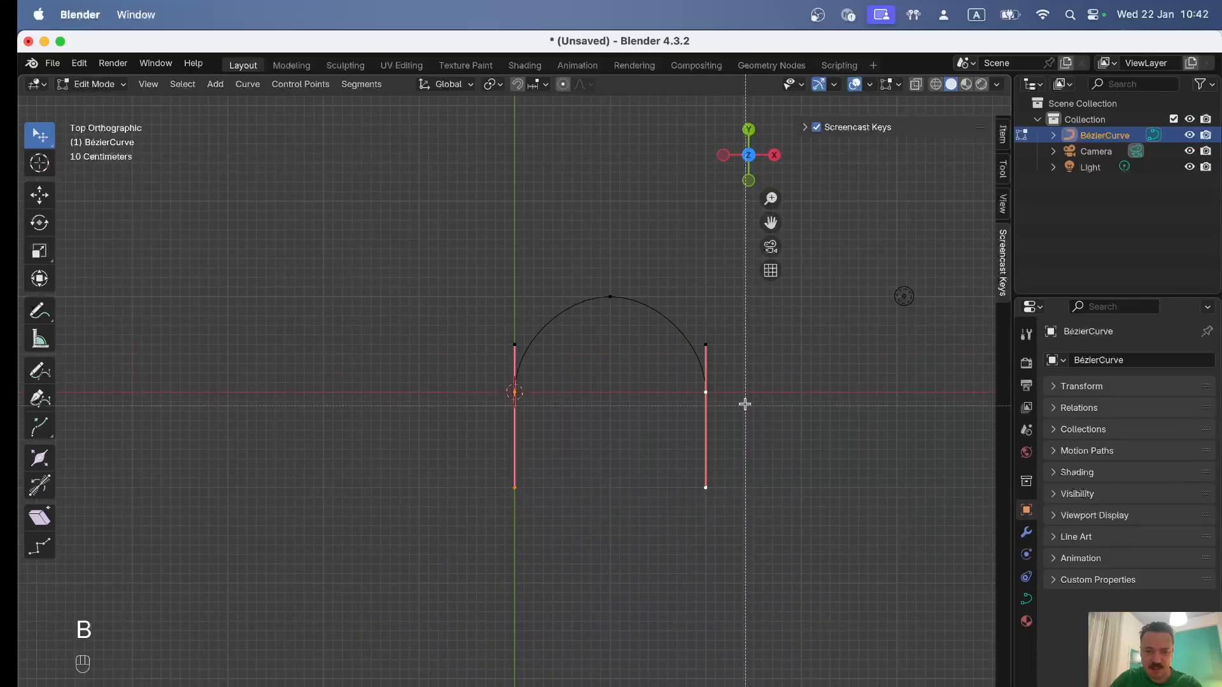
left_click_drag(750, 379, 460, 419, "shift")
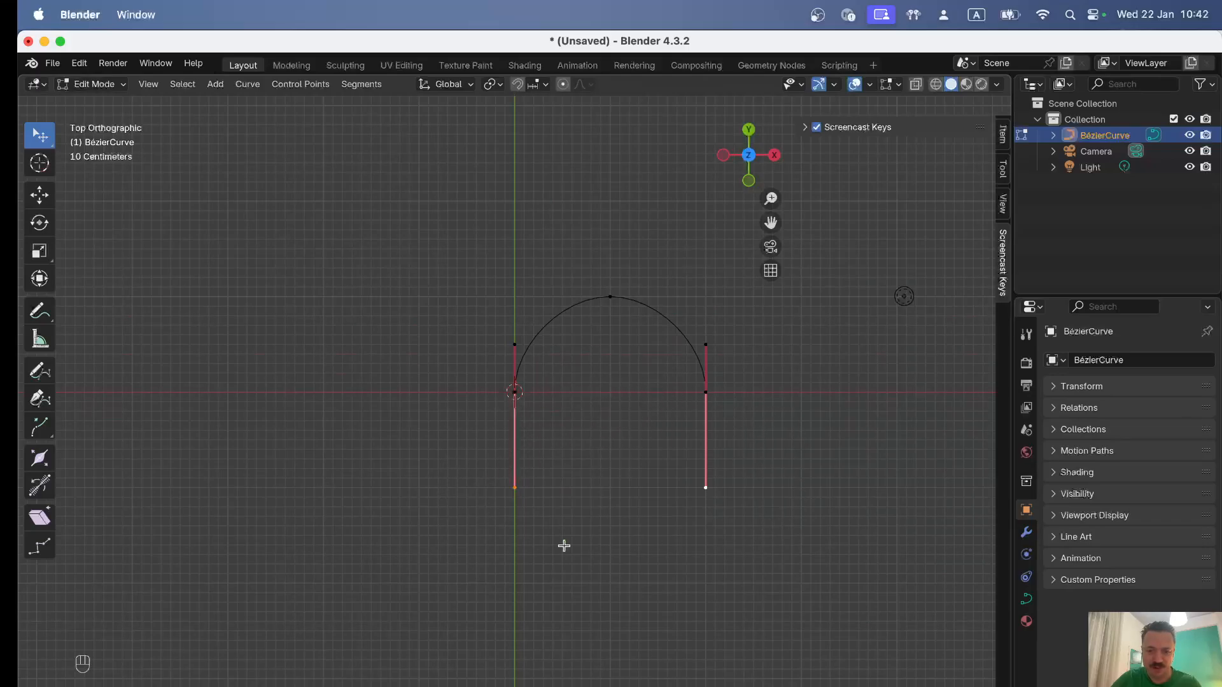
key("g")
key("y")
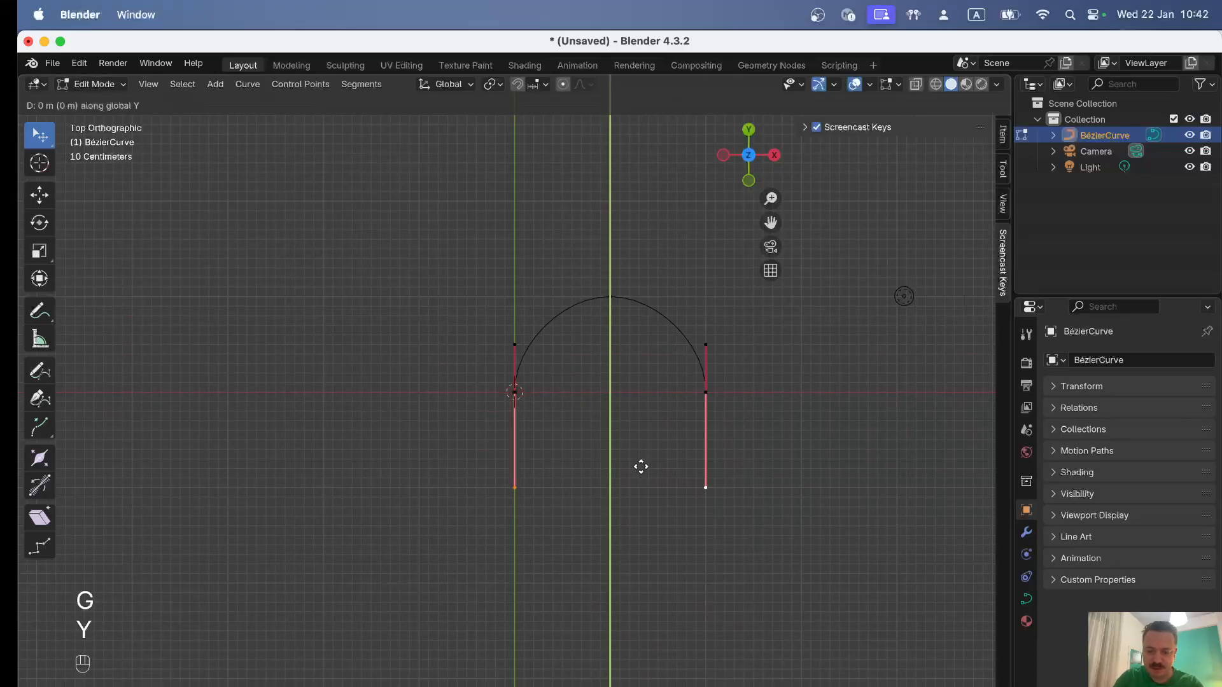
key("period")
key("KP_5")
key("Return")
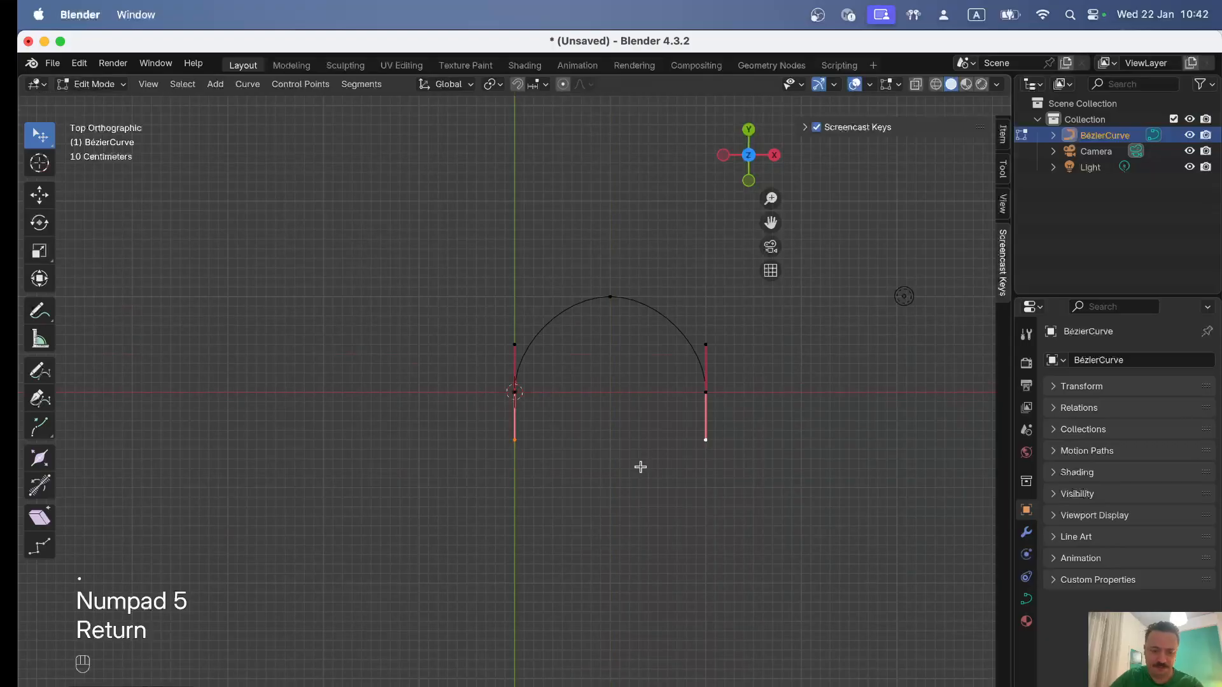
Circle-select the whole arch with all its handles and duplicate it 2 m along X
key("a")
key("a")
key("c")
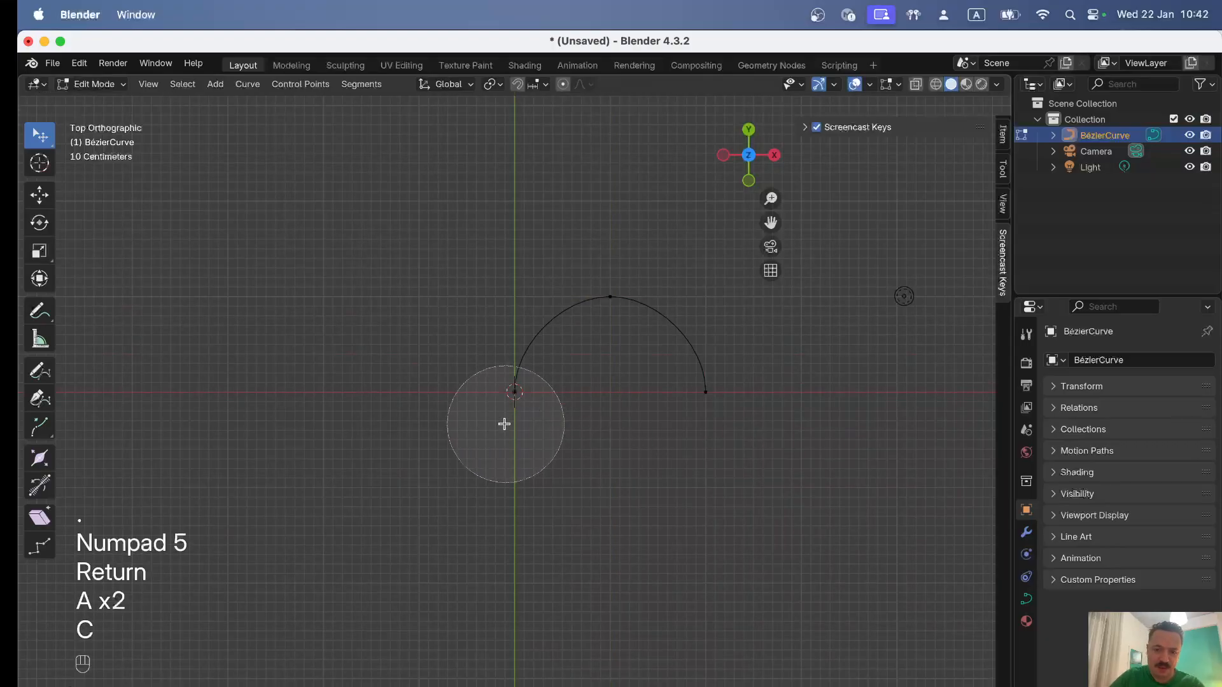
left_click_drag(494, 499, 508, 436)
mouse_move(552, 357)
left_mouse_down()
mouse_move(592, 335)
mouse_move(739, 358)
left_mouse_up()
right_click(713, 460)
middle_click_drag(742, 467, 492, 455, "shift")
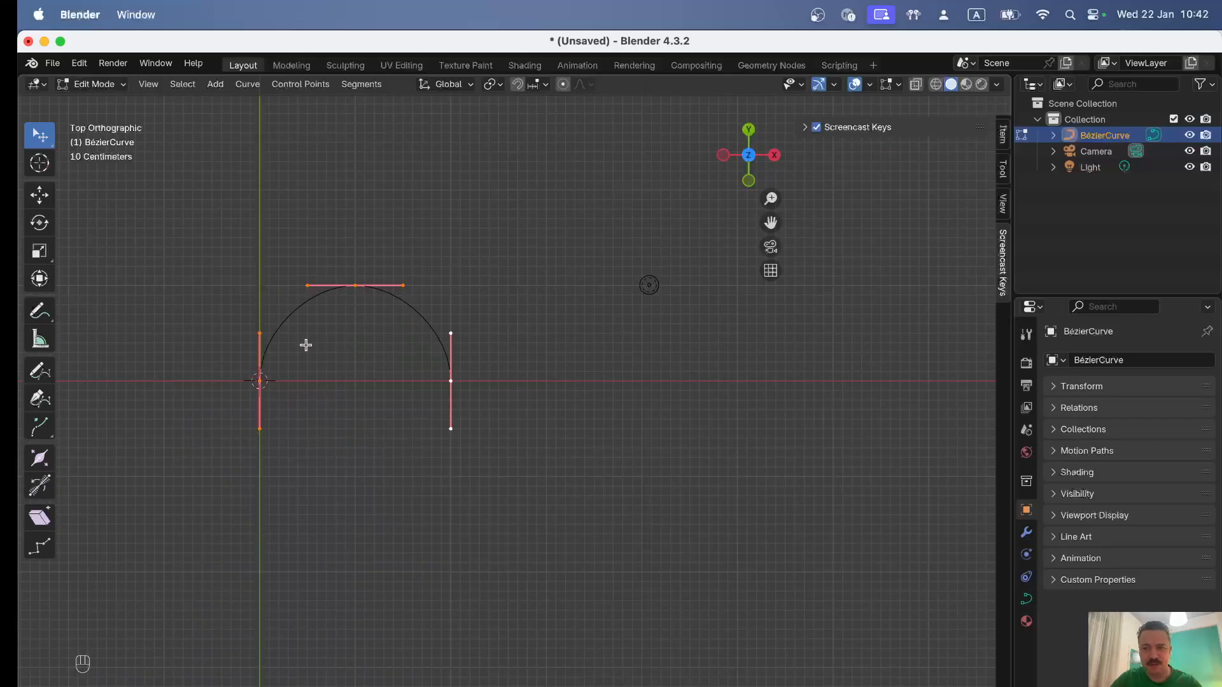
key("shift")
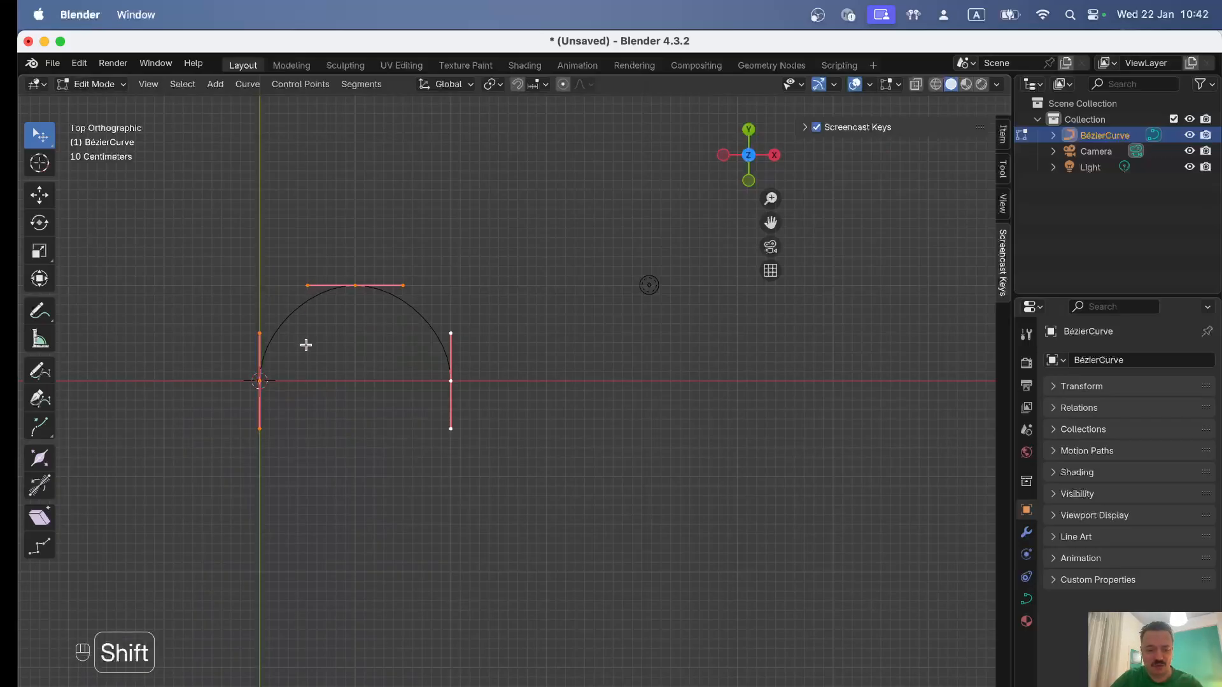
key("shift+d")
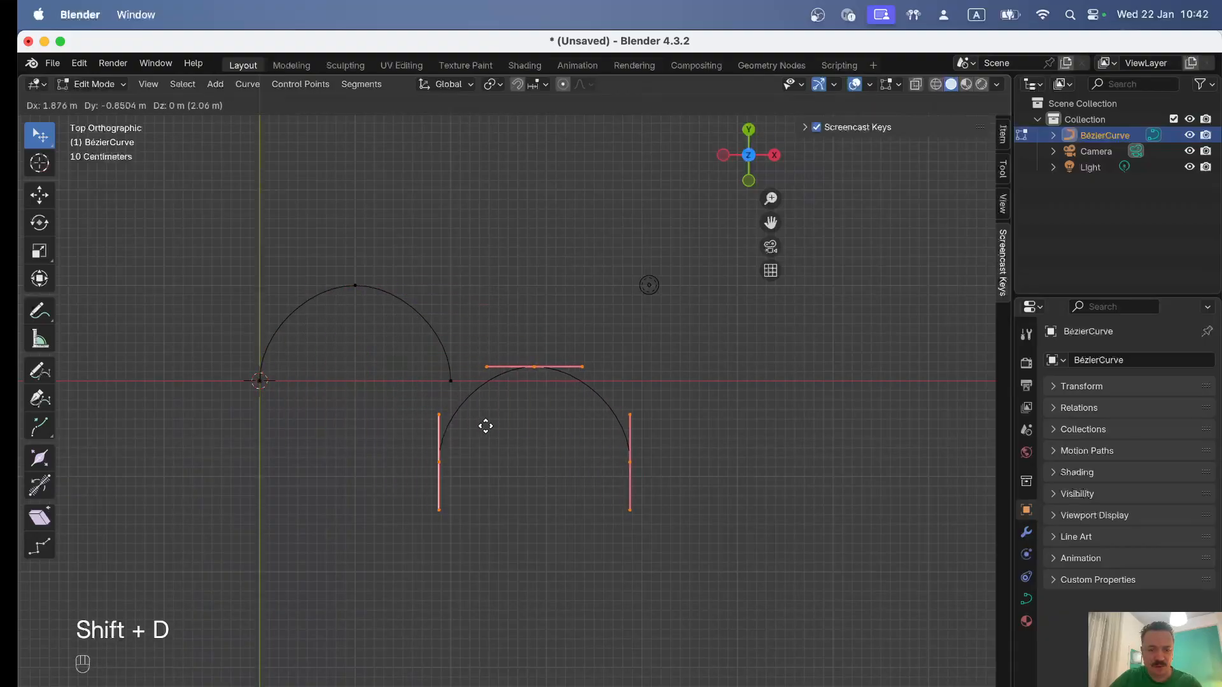
key("x")
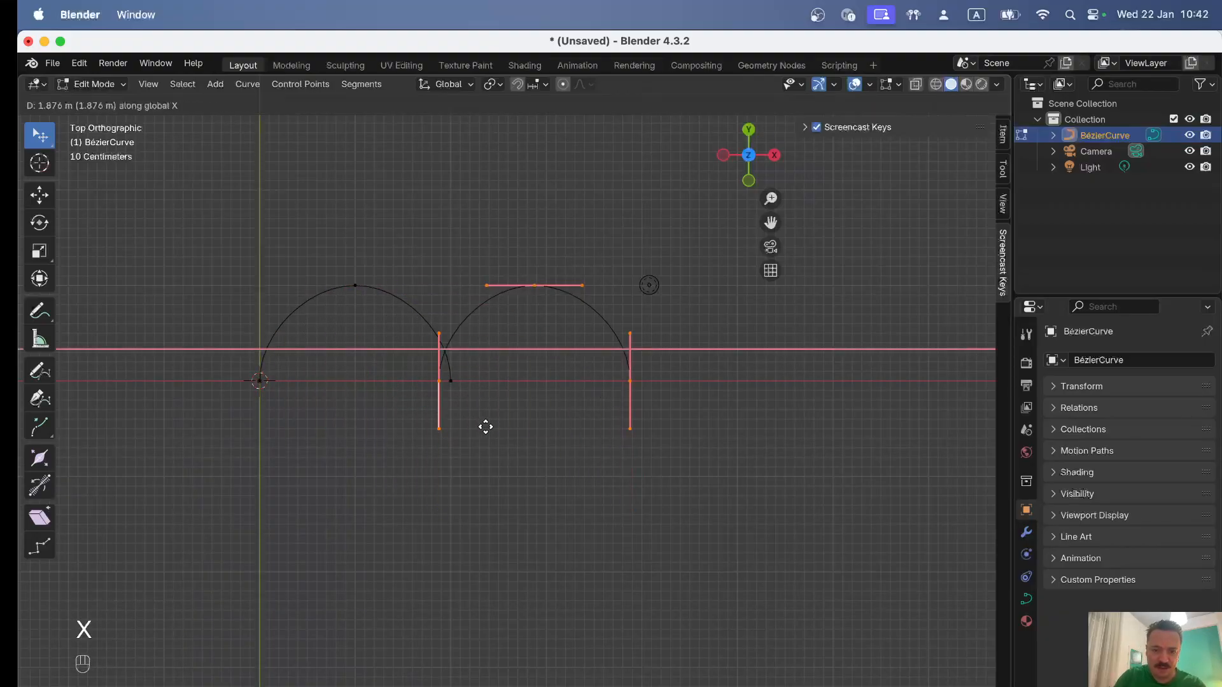
key("KP_2")
key("Return")
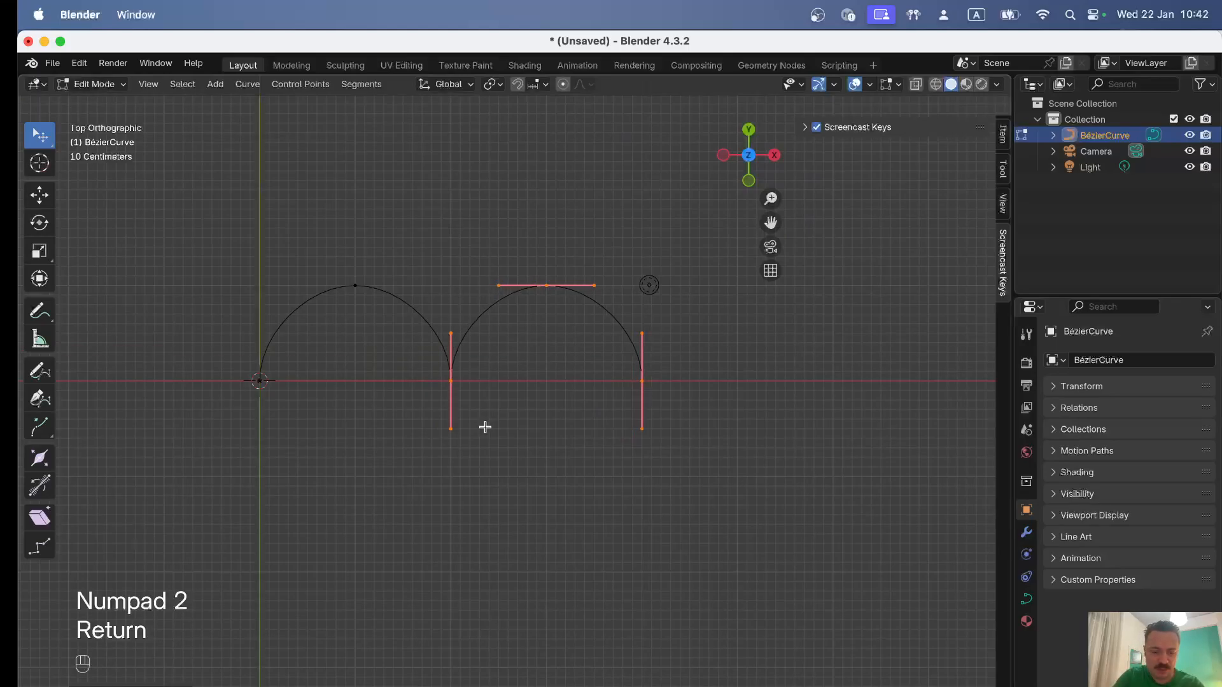
key("ctrl+m")
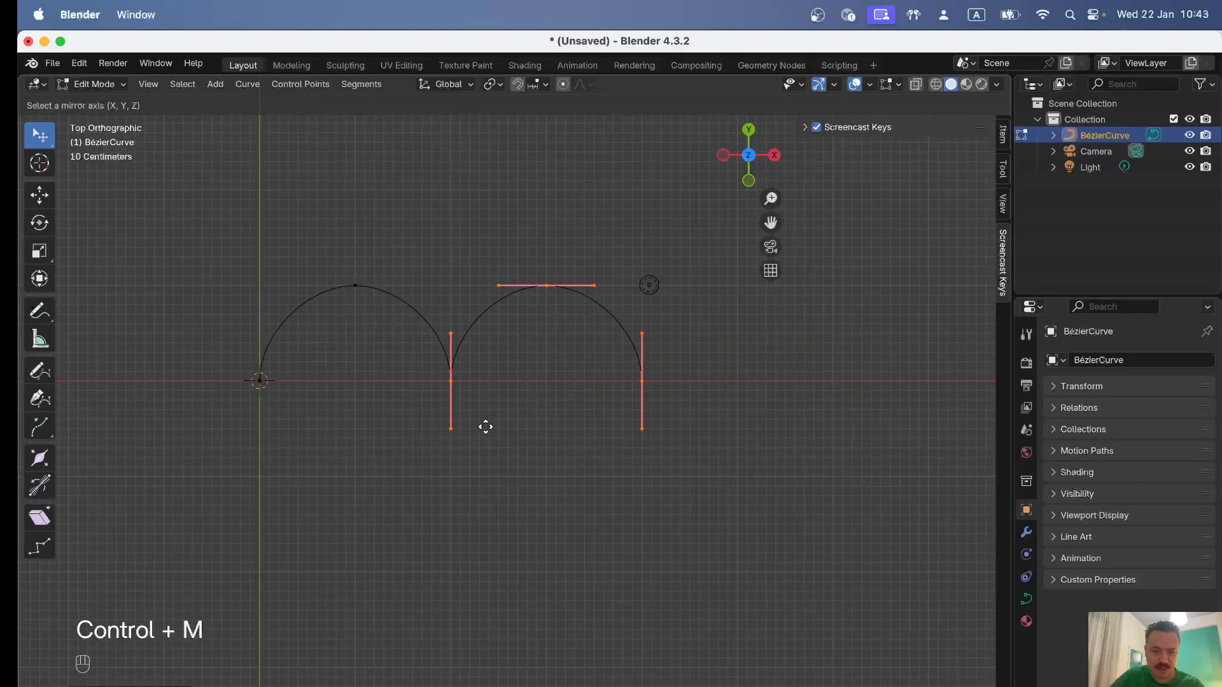
key("super+z")
key("r")
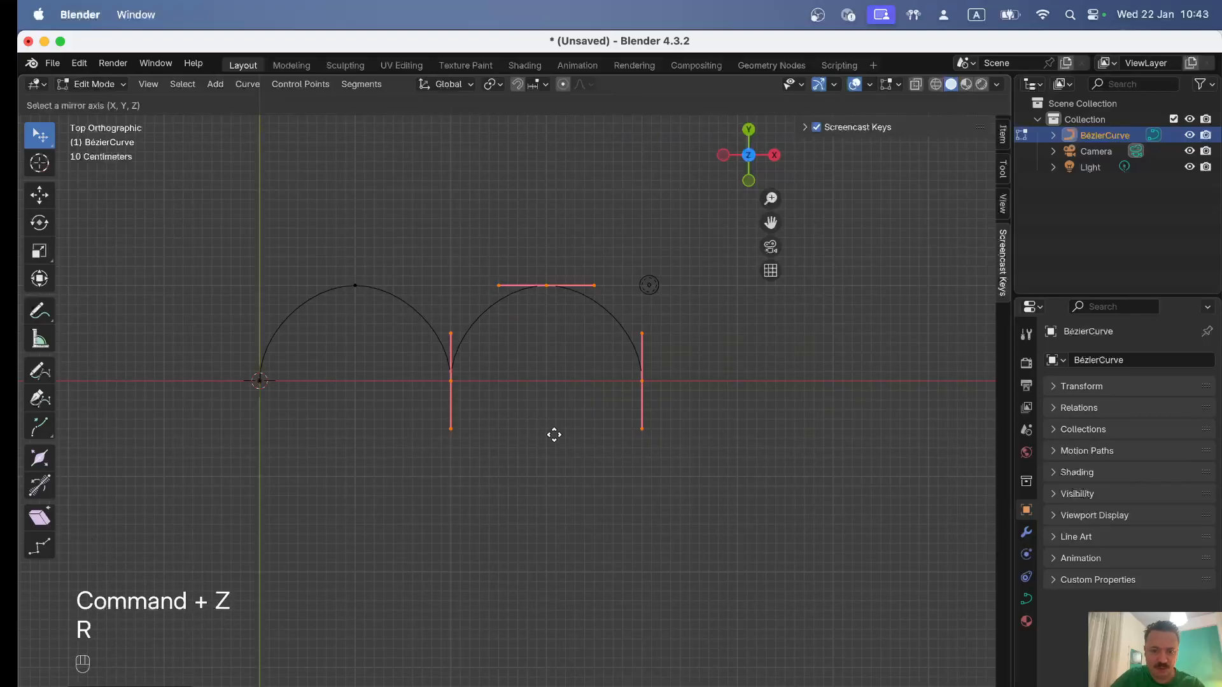
key("Escape")
Rotate the duplicated arch 180°
key("r")
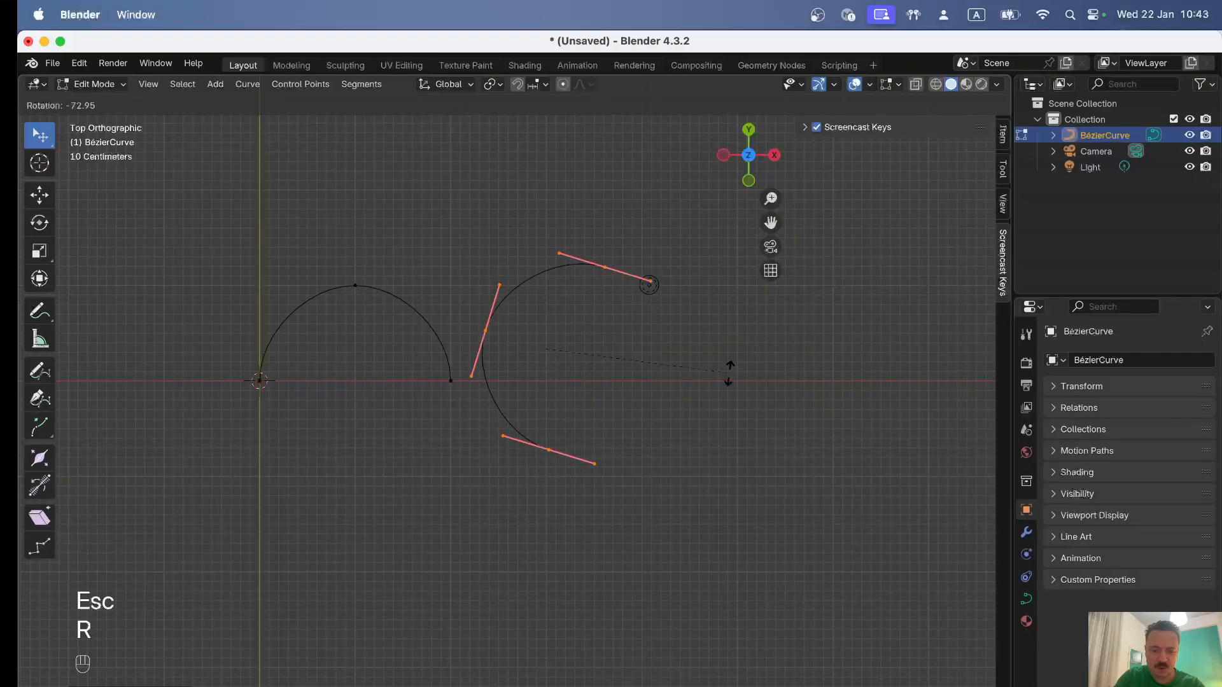
type("180")
key("Return")
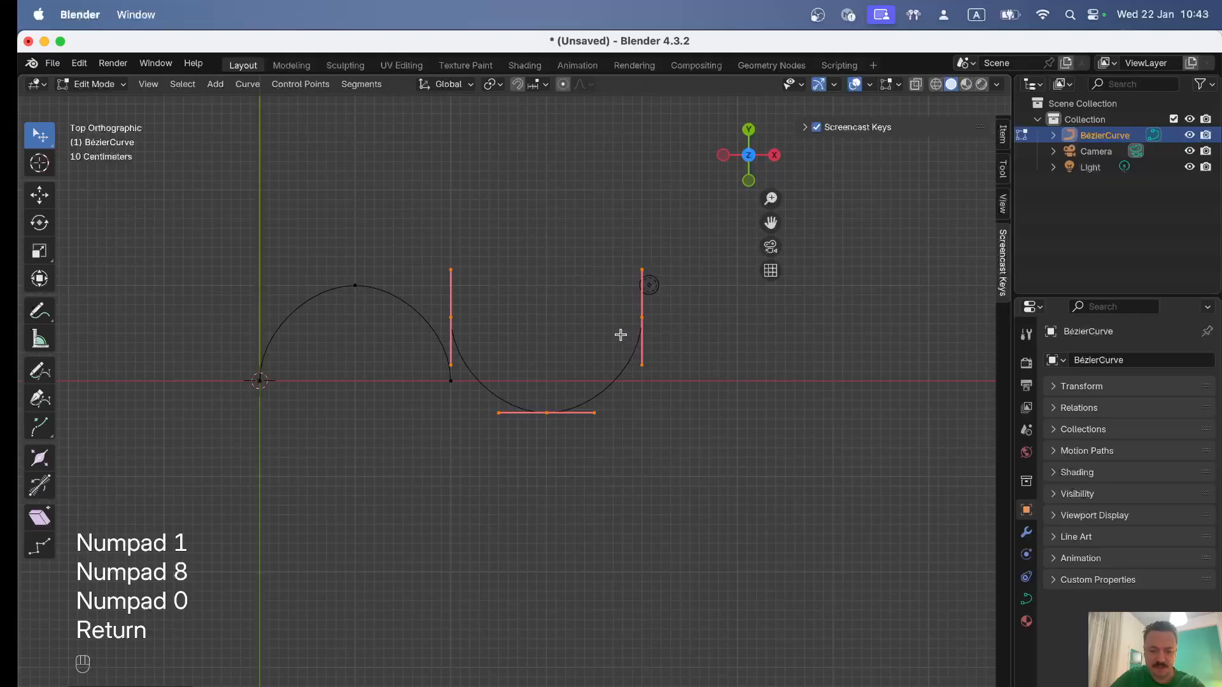
Move the rotated arch -0.5 m along Y and check where it meets the first arch's end point
key("g")
key("y")
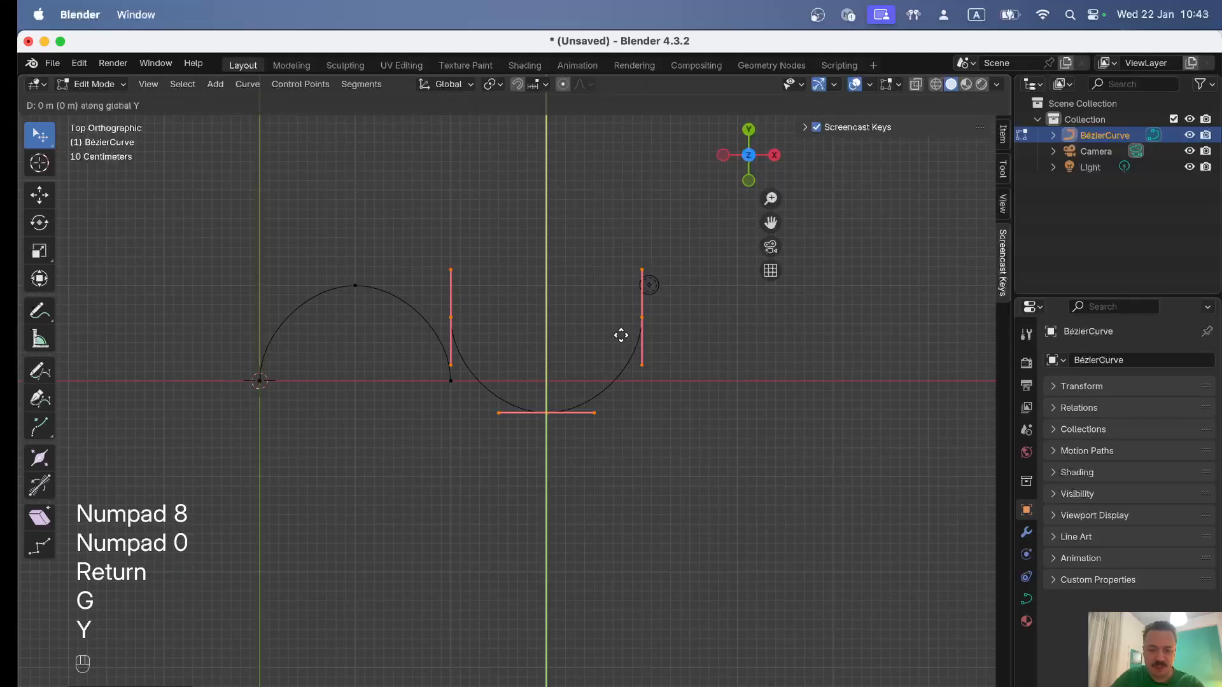
key("period")
key("KP_5")
key("KP_Subtract")
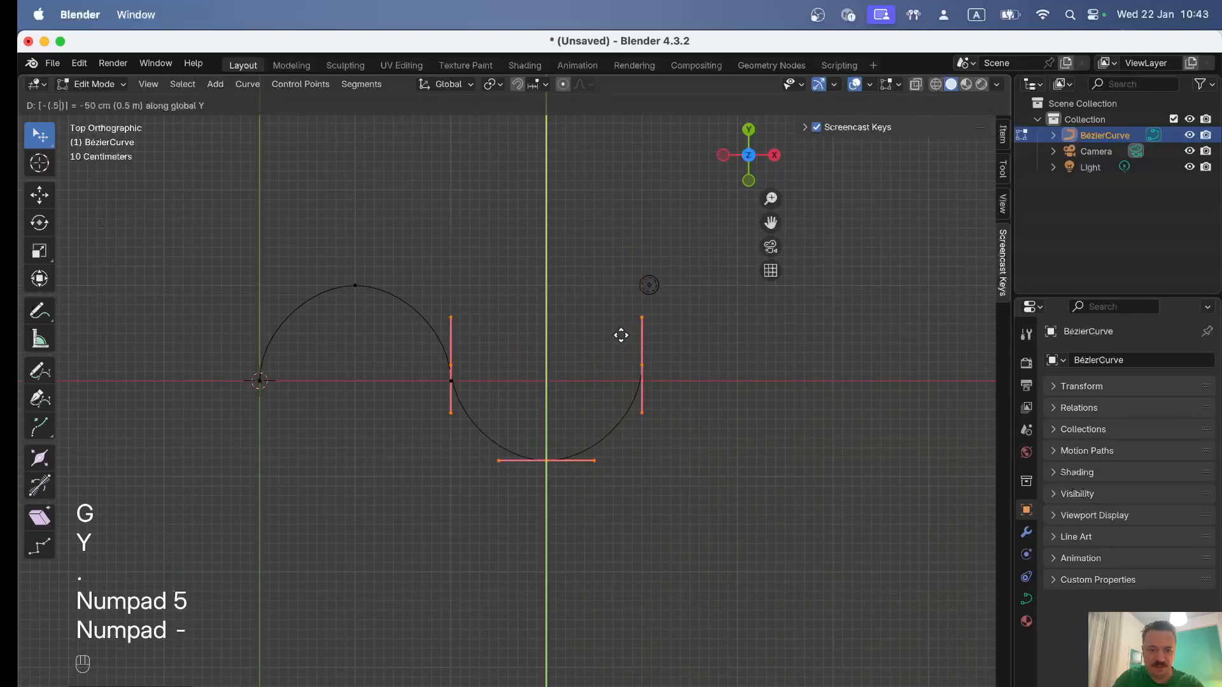
left_click(569, 346)
key("shift+b")
left_click_drag(410, 296, 528, 419)
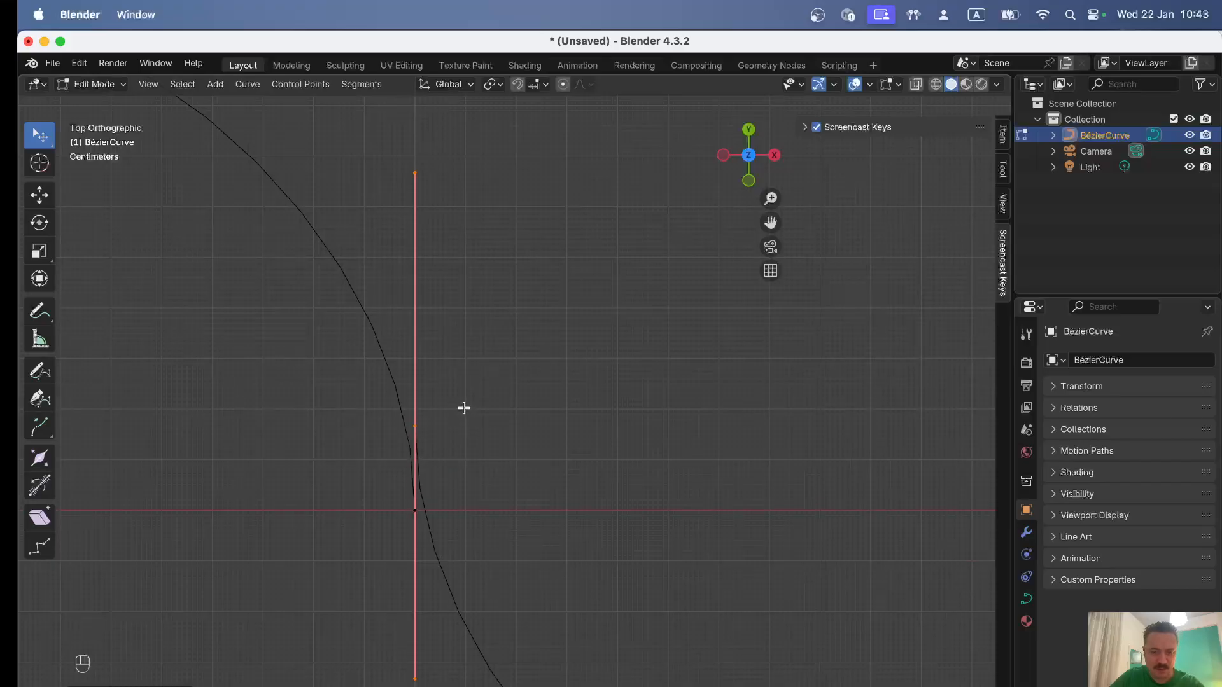
scroll(504, 374, "down", 6)
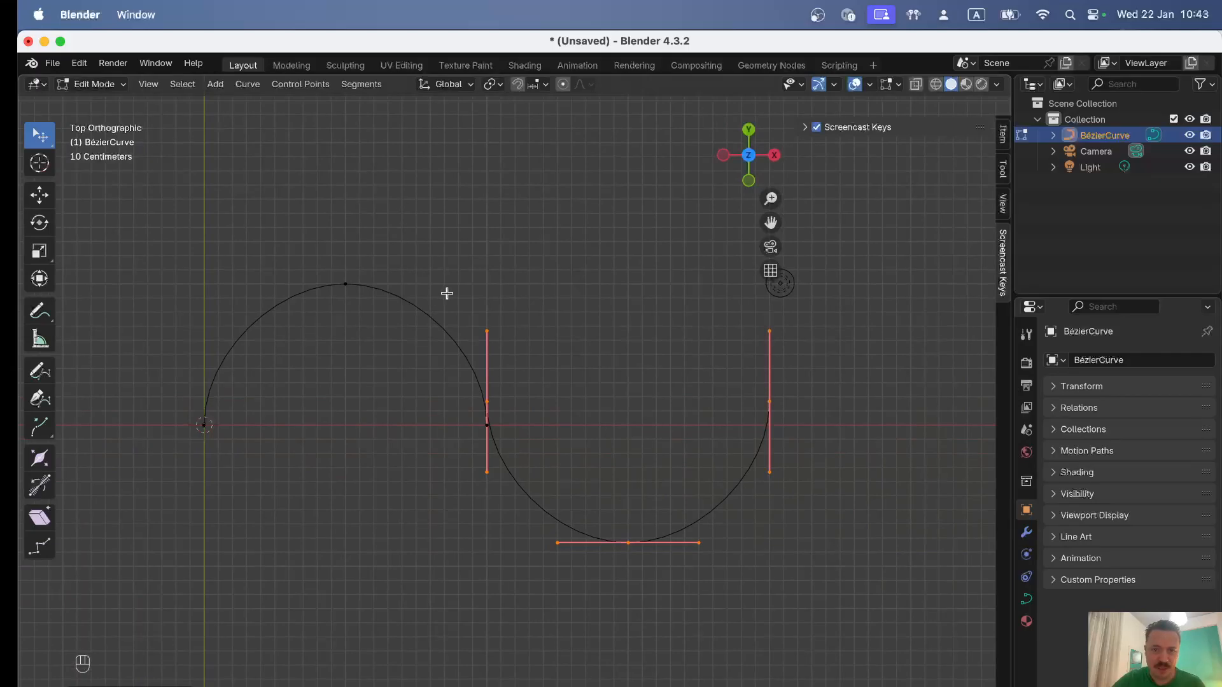
Enable snapping to Vertex, Edge Center and Edge Perpendicular, and snap the rotated arch's start point onto the first arch's end point
left_click(518, 85)
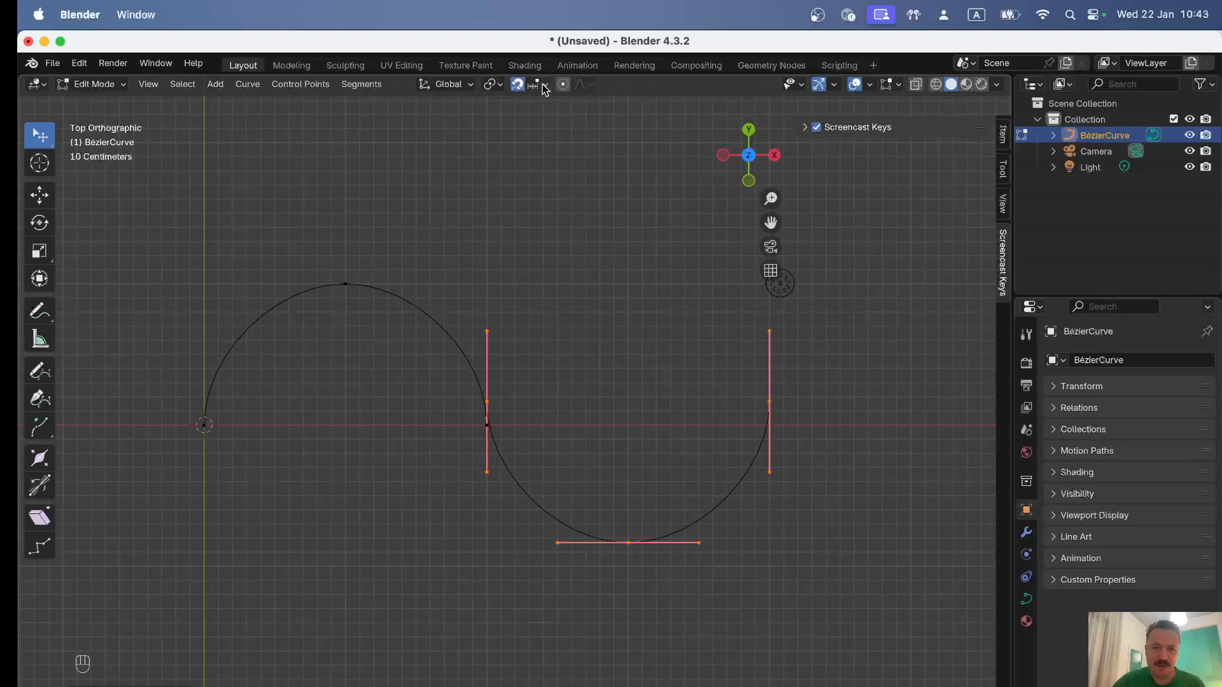
left_click(535, 85)
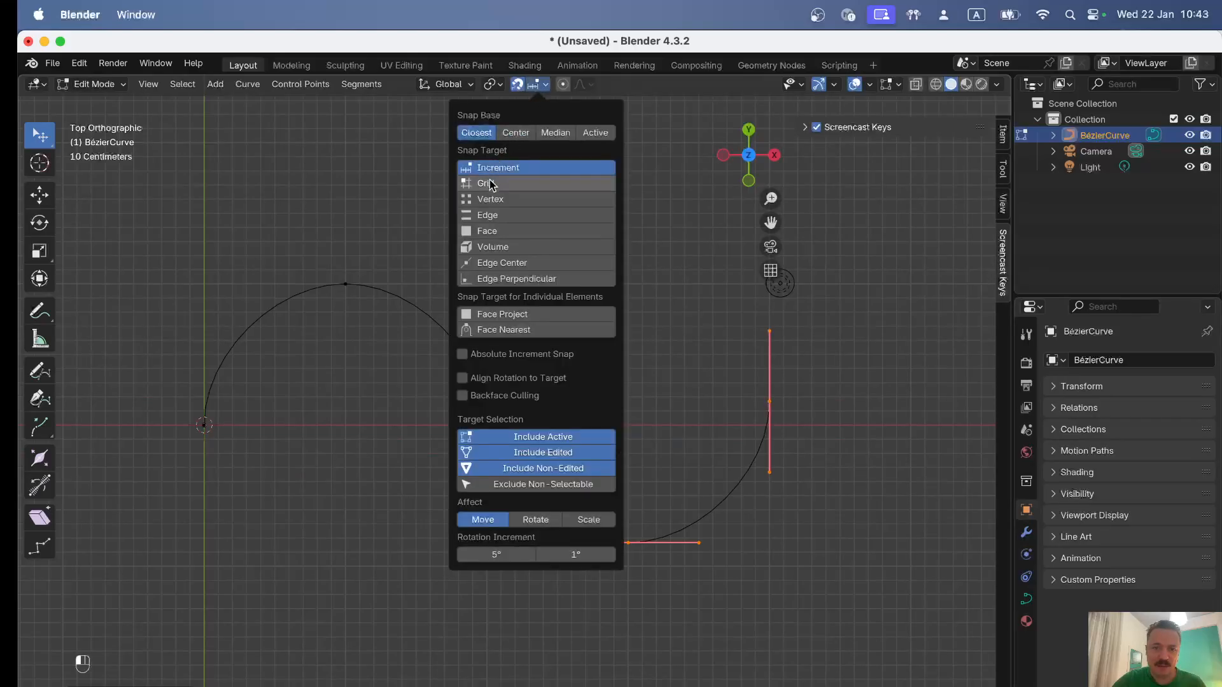
left_click(540, 83)
left_click(538, 84)
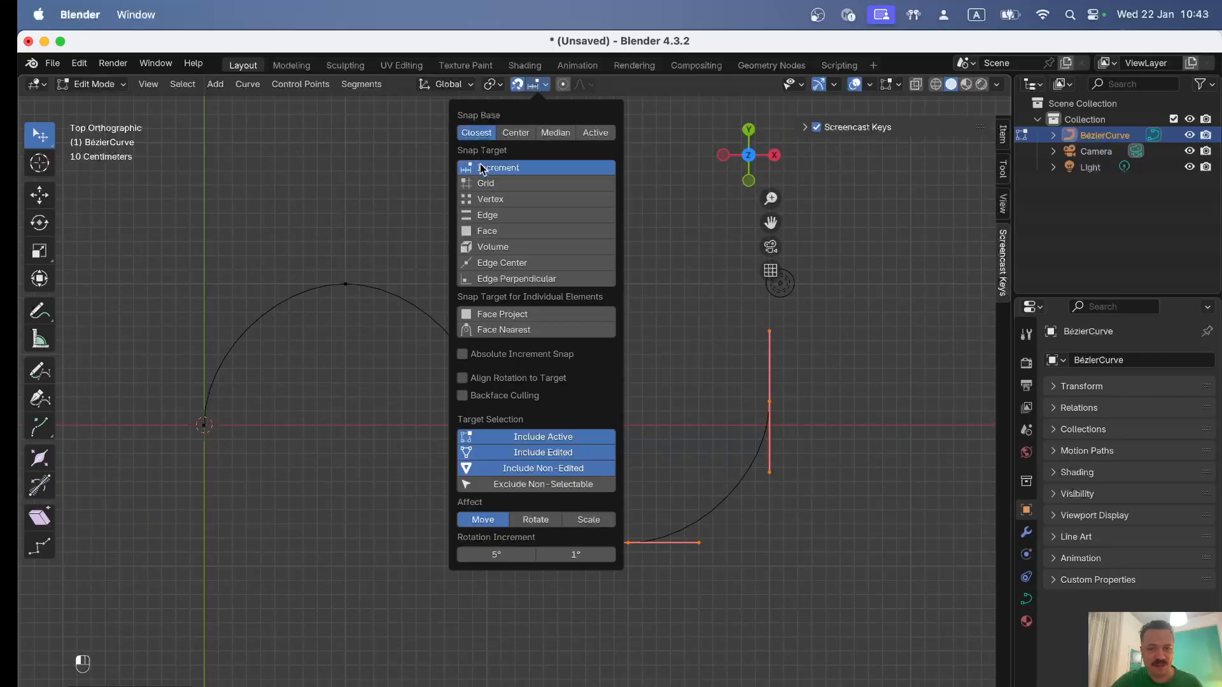
left_click(492, 200)
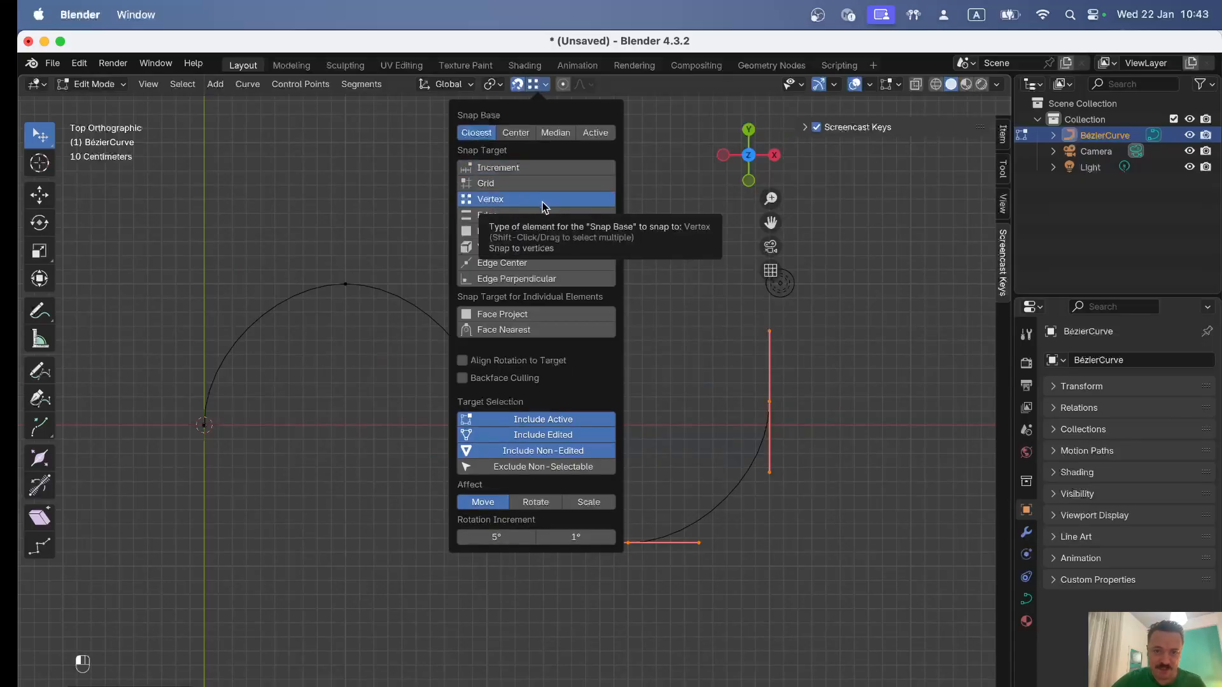
left_click(506, 265, "shift")
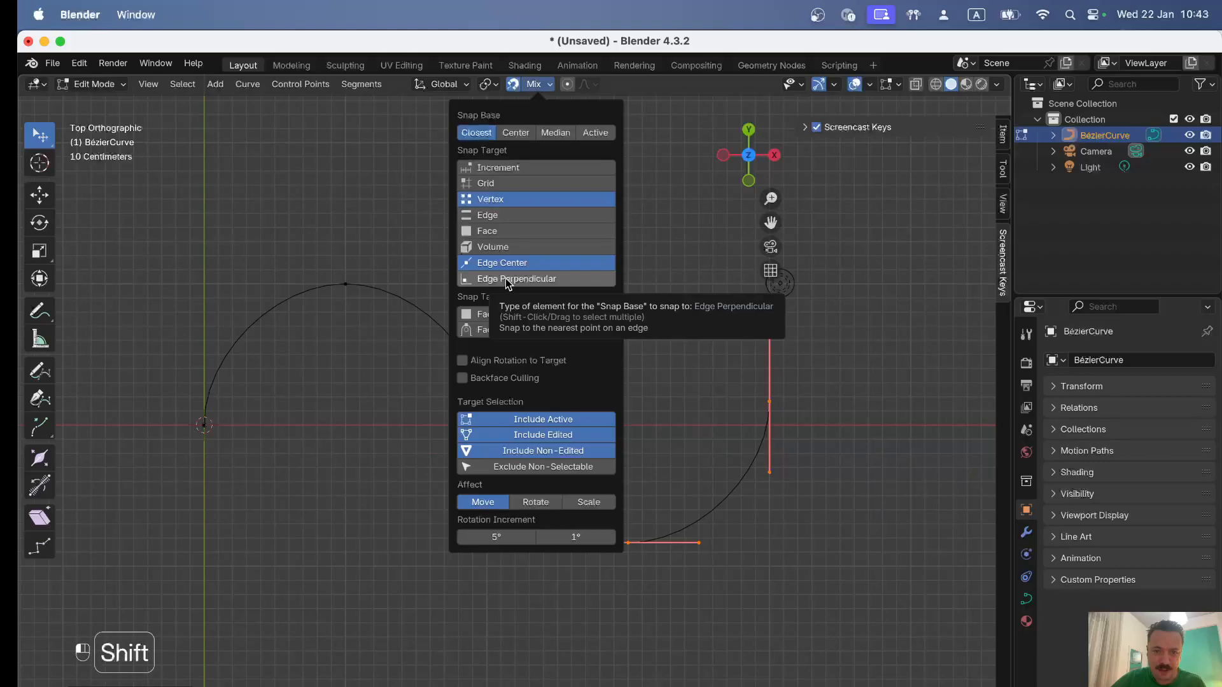
left_click(508, 280, "shift")
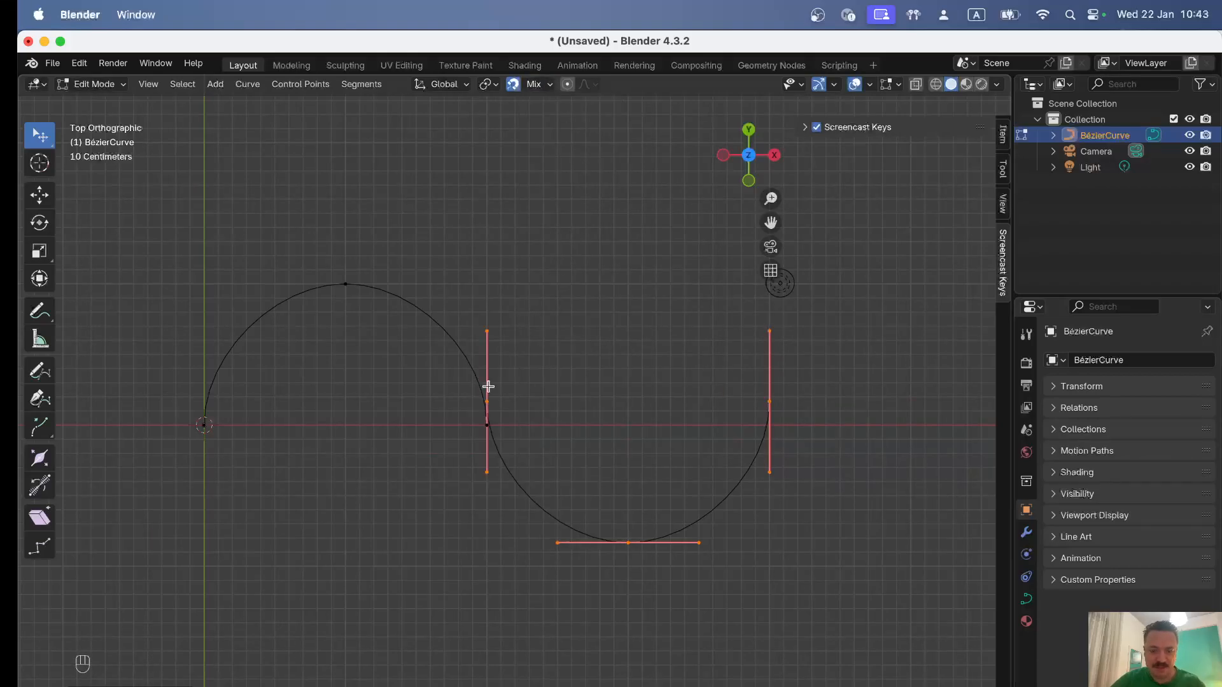
key("g")
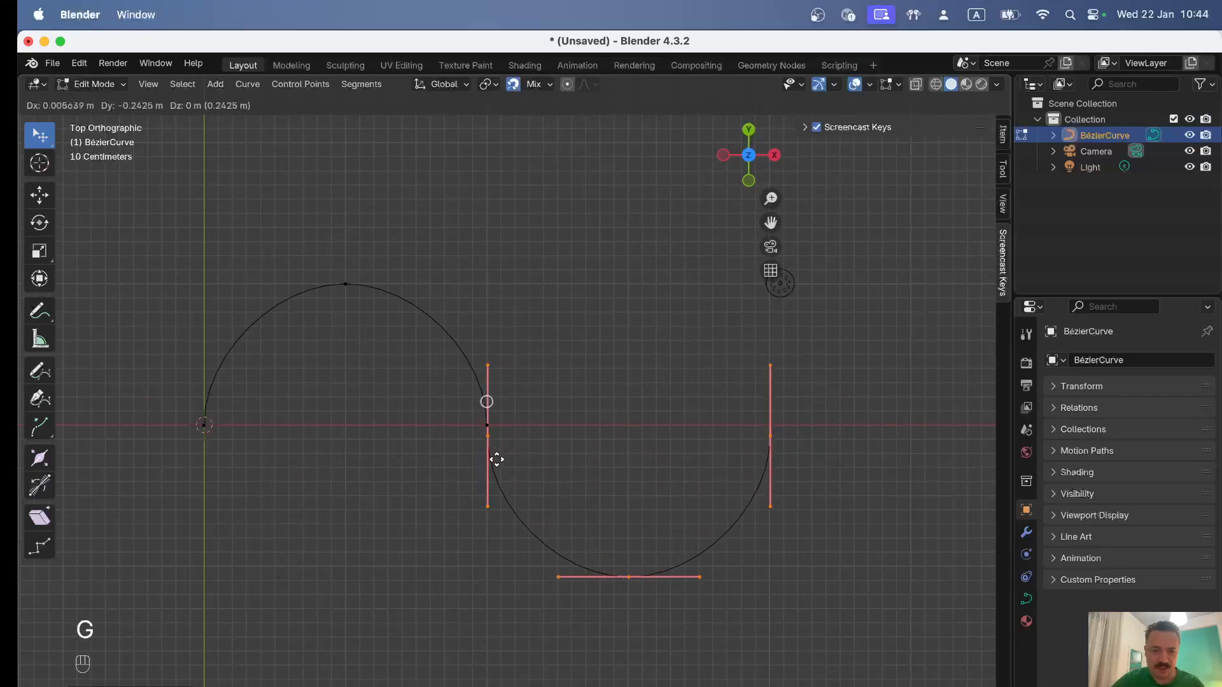
left_click(487, 426)
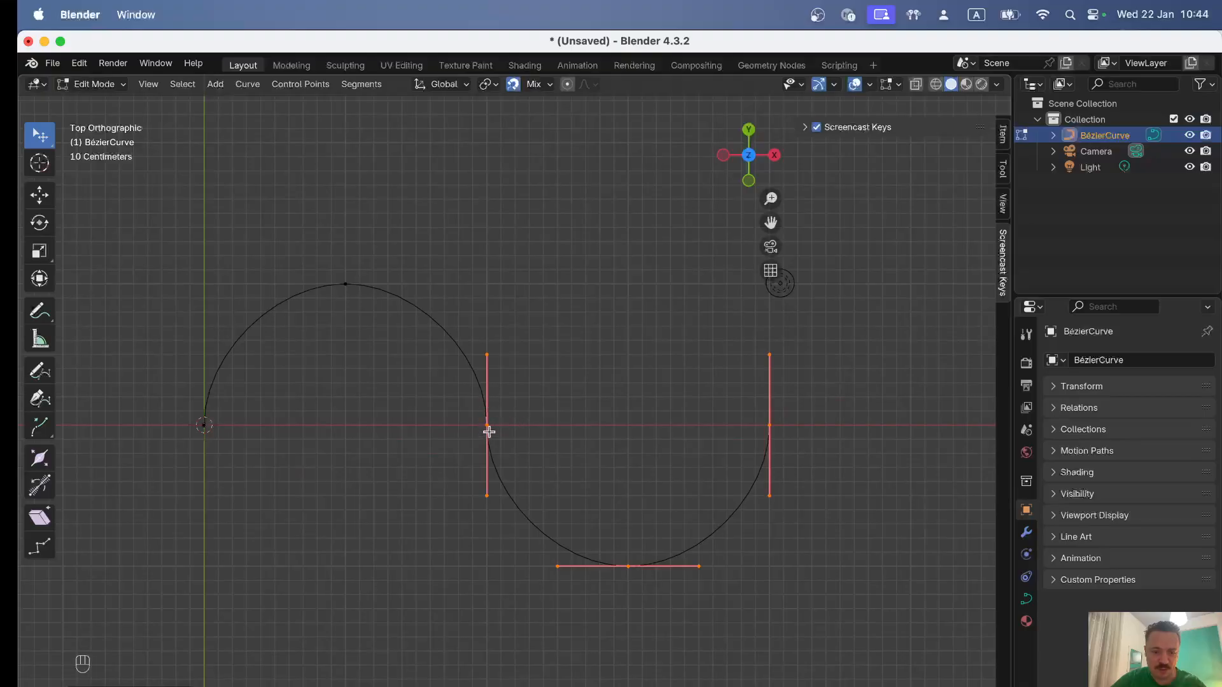
Select all points of the wave to check both arches' handles, and return to Object Mode
key("a")
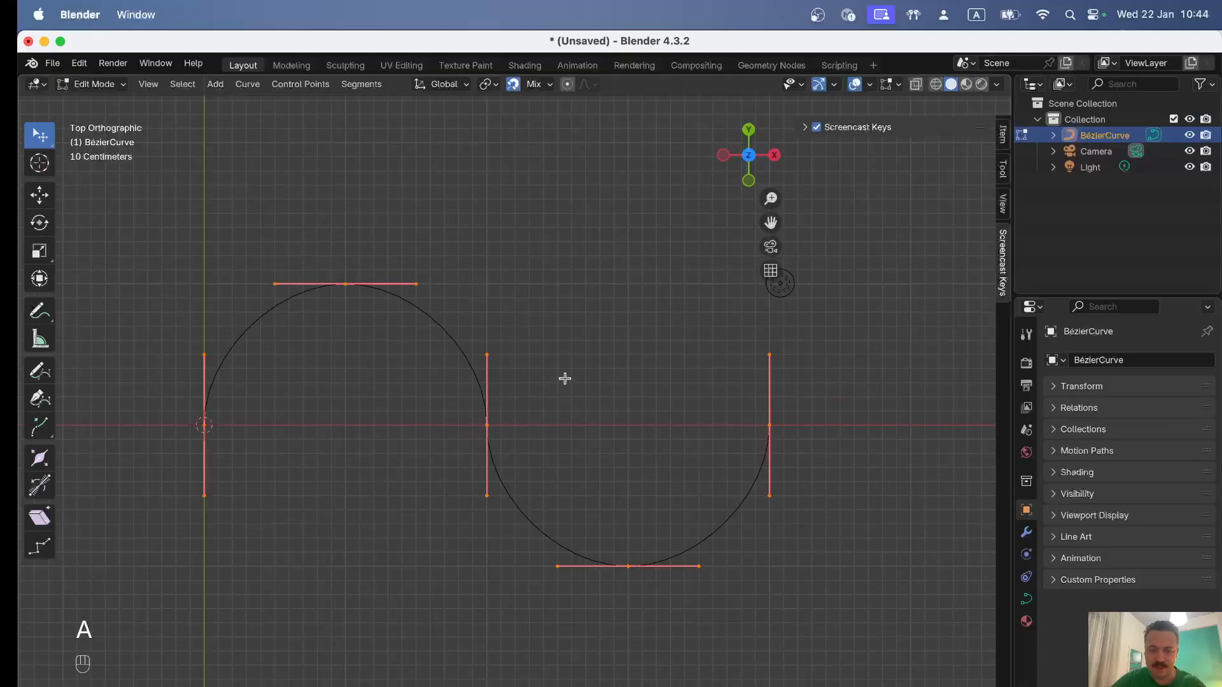
key("Tab")
scroll(617, 457, "down", 2)
scroll(615, 456, "up", 1)
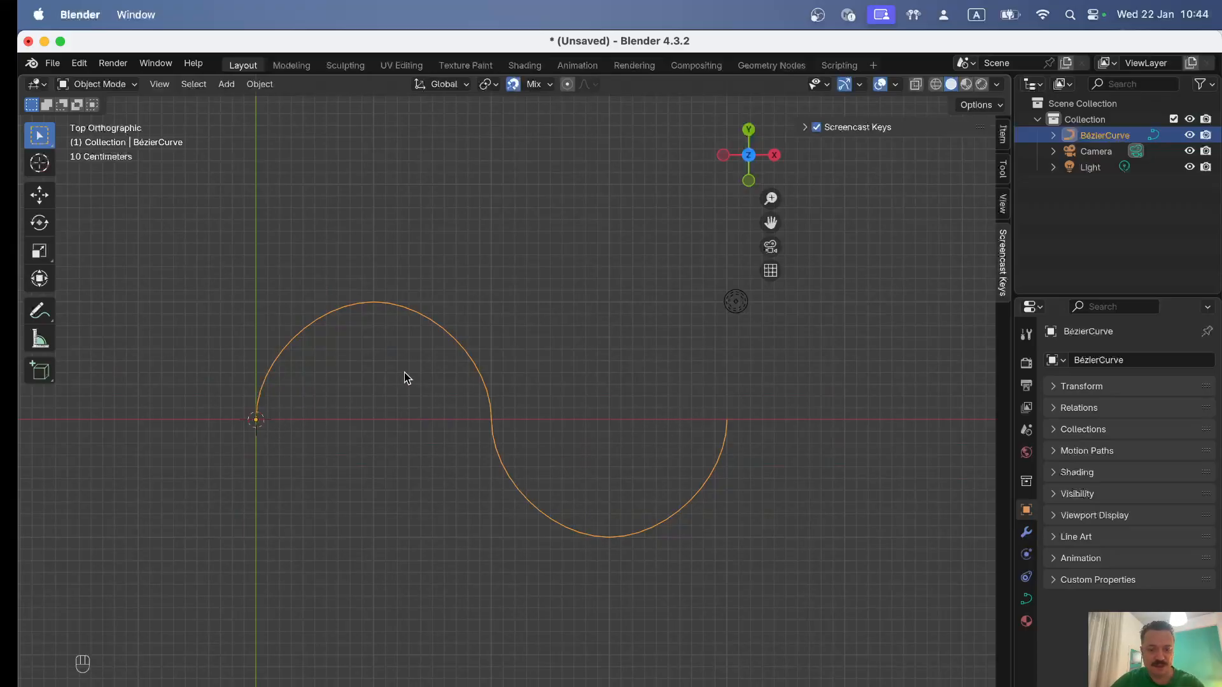
key("Tab")
key("a")
key("a")
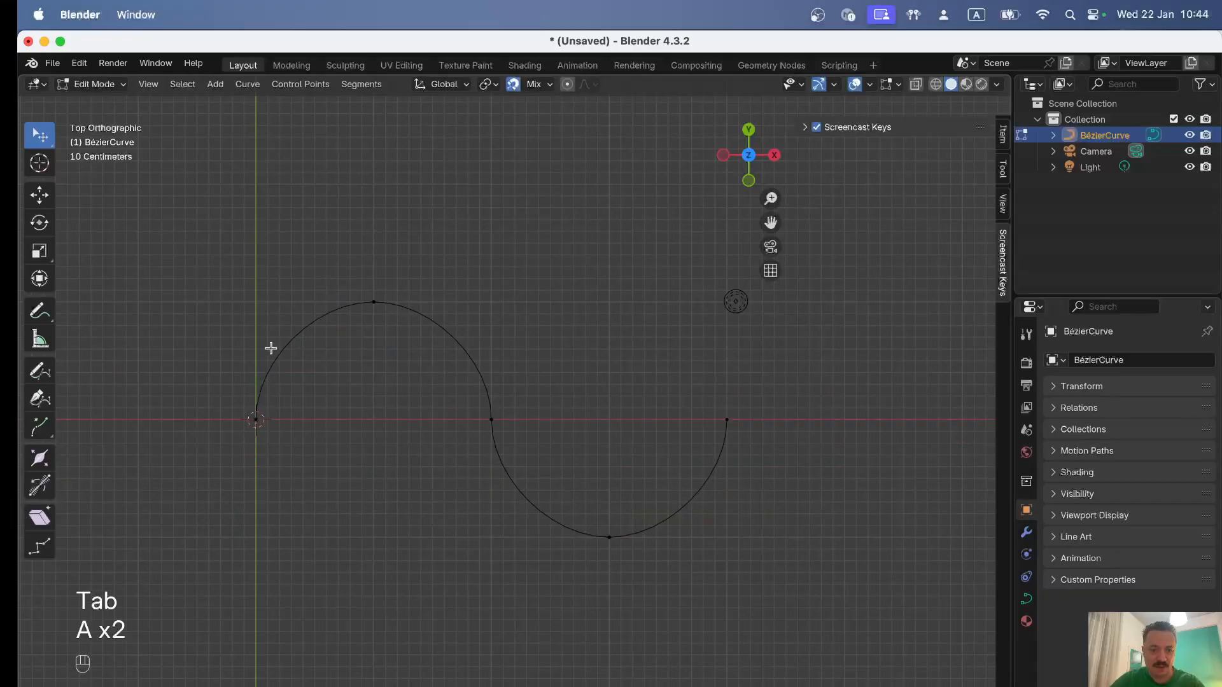
key("a")
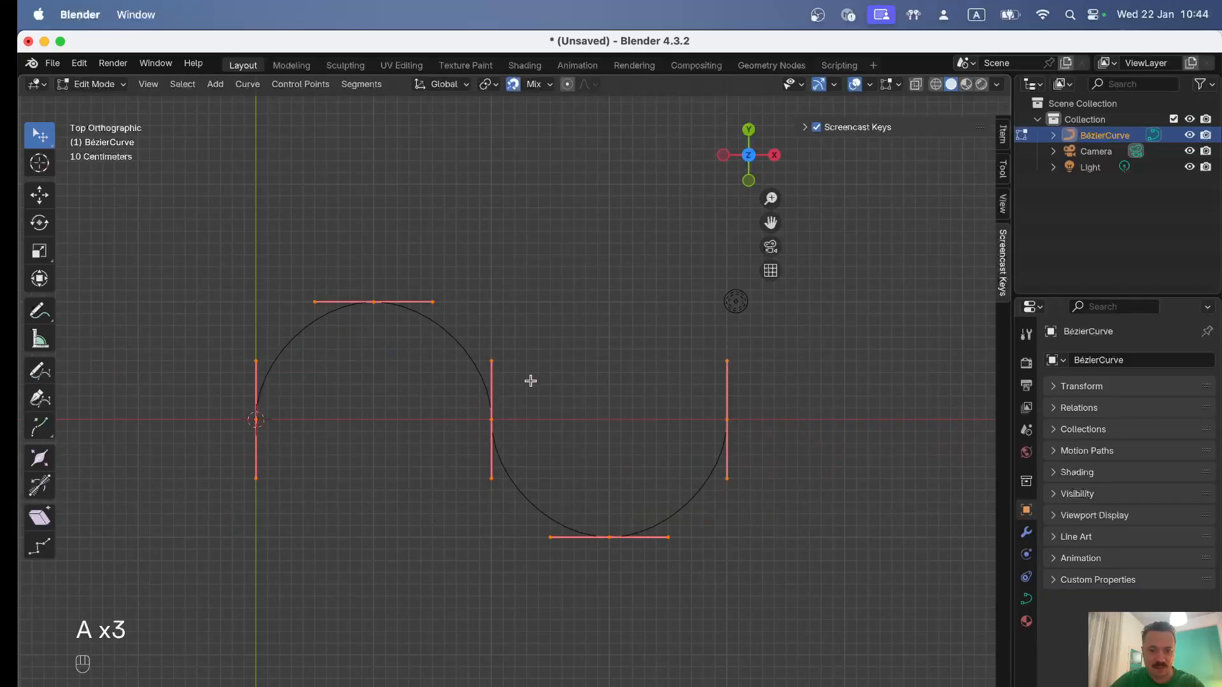
key("w")
right_click(531, 262)
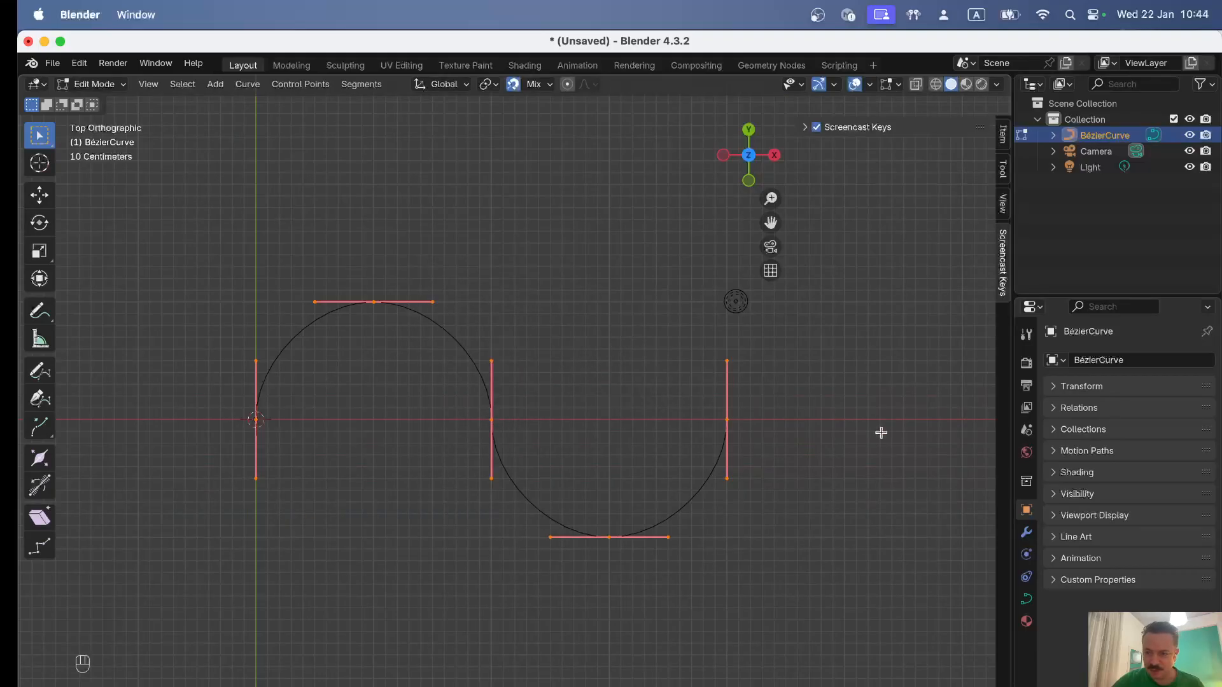
key("Tab")
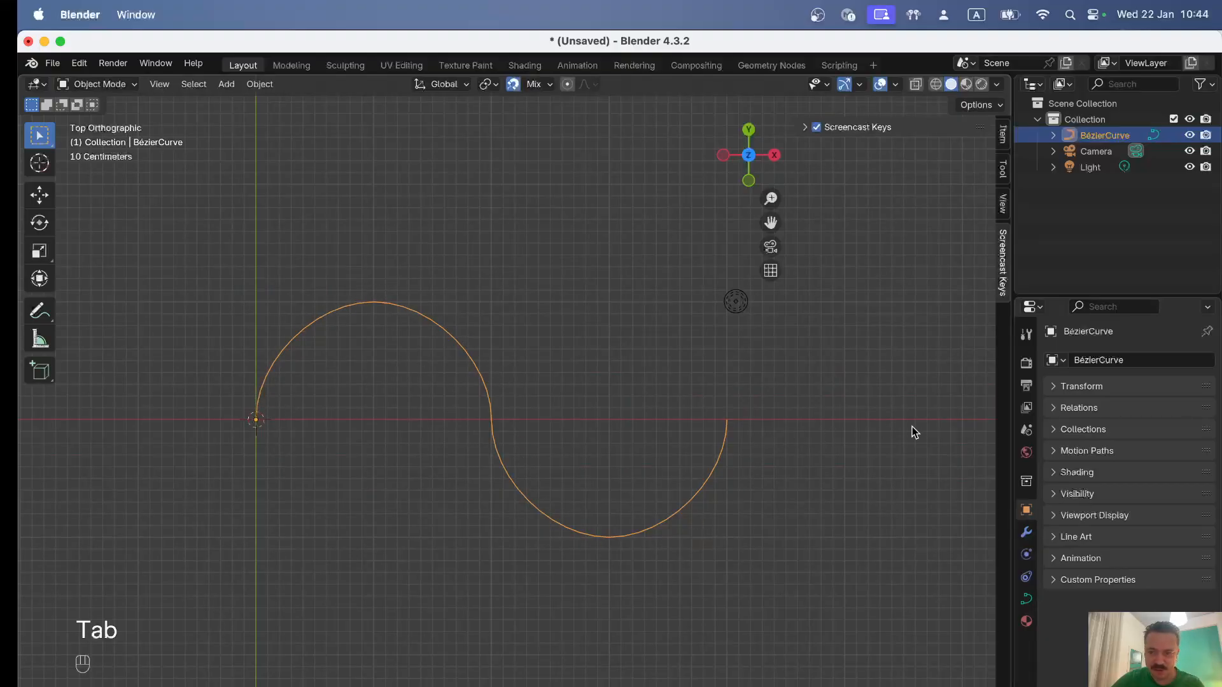
Look through the curve's modifier, transform and shape properties, and expand its Geometry settings
left_click(1026, 533)
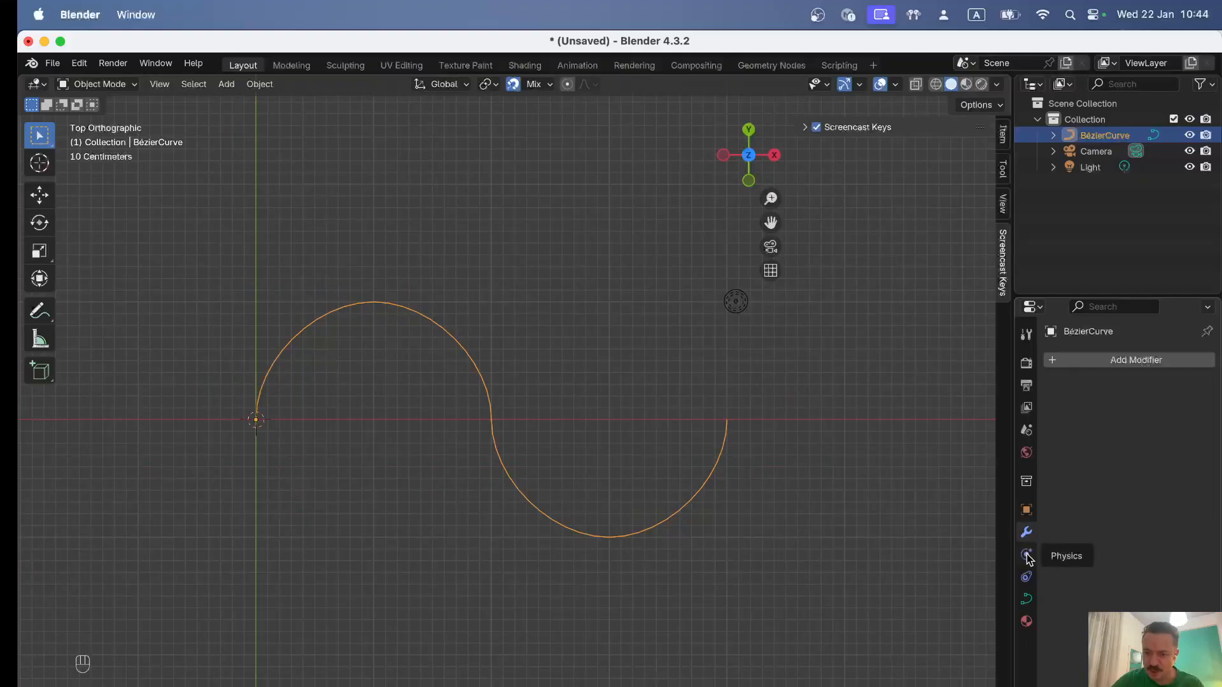
left_click(1026, 509)
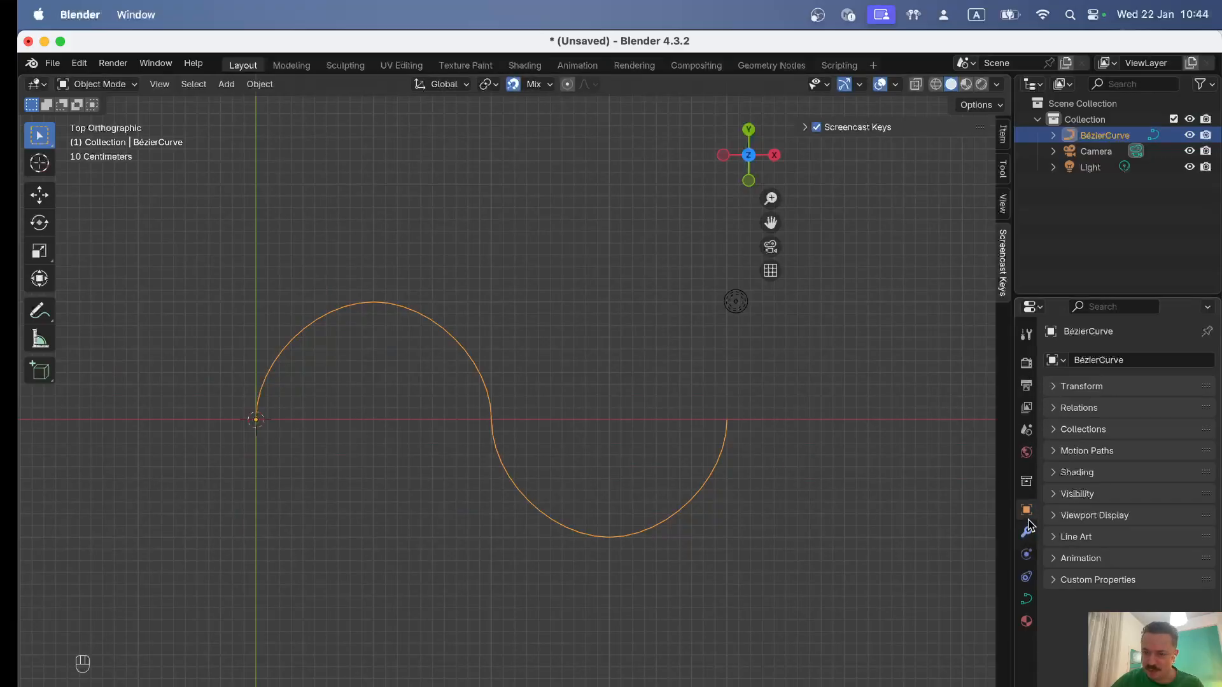
left_click(1054, 386)
left_click(1050, 610)
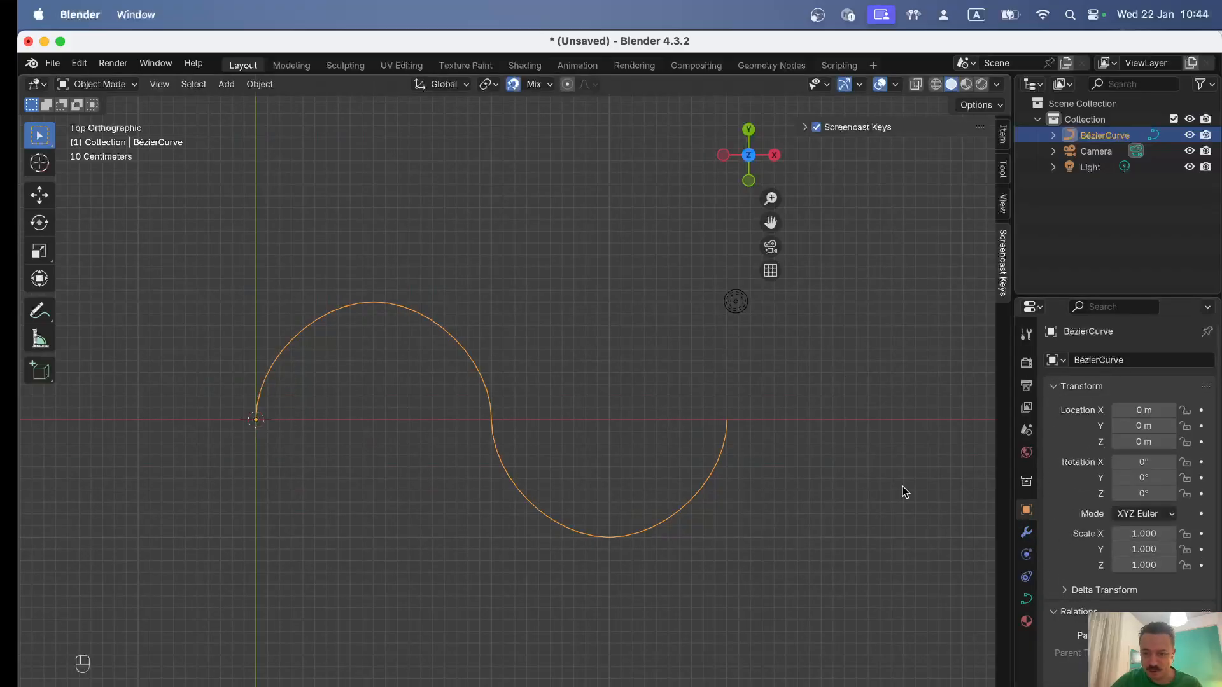
left_click(1026, 600)
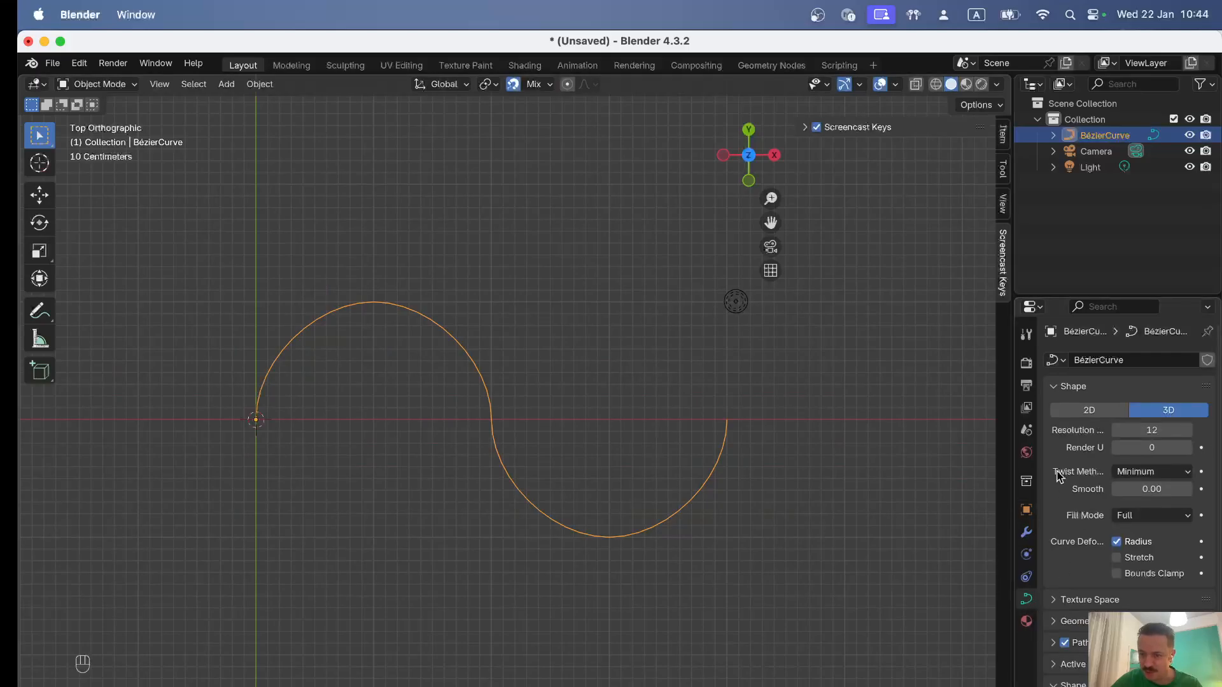
scroll(1082, 502, "down", 2)
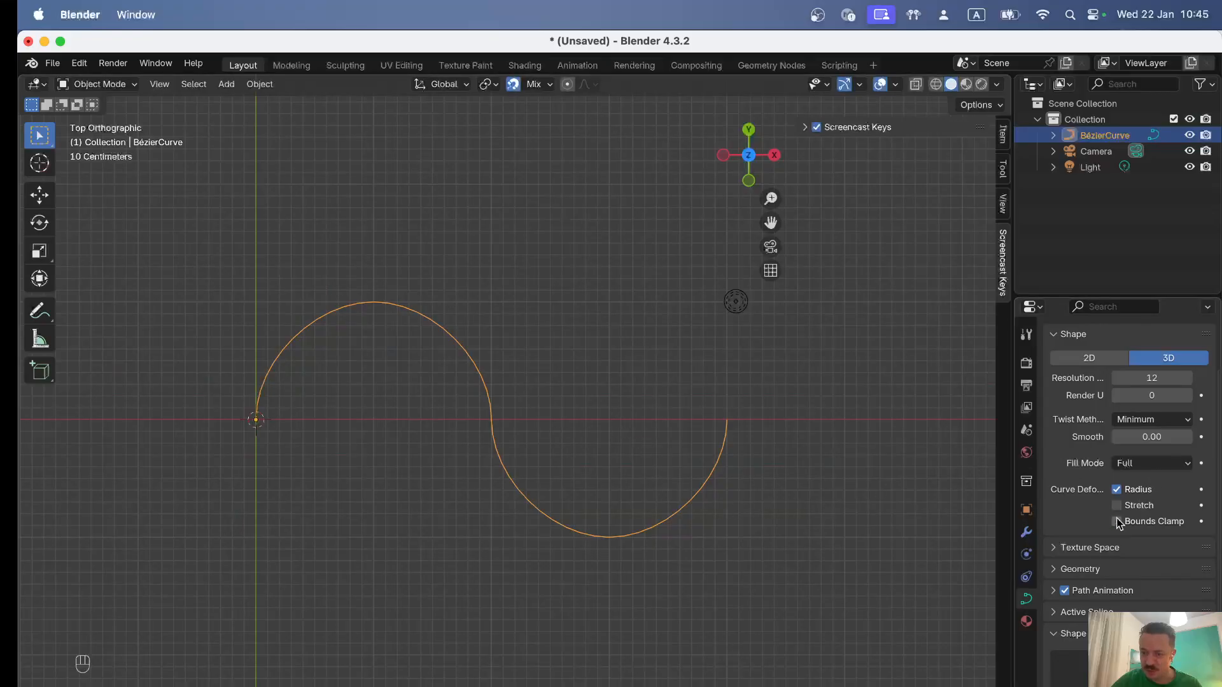
left_click(1056, 570)
scroll(1059, 564, "down", 5)
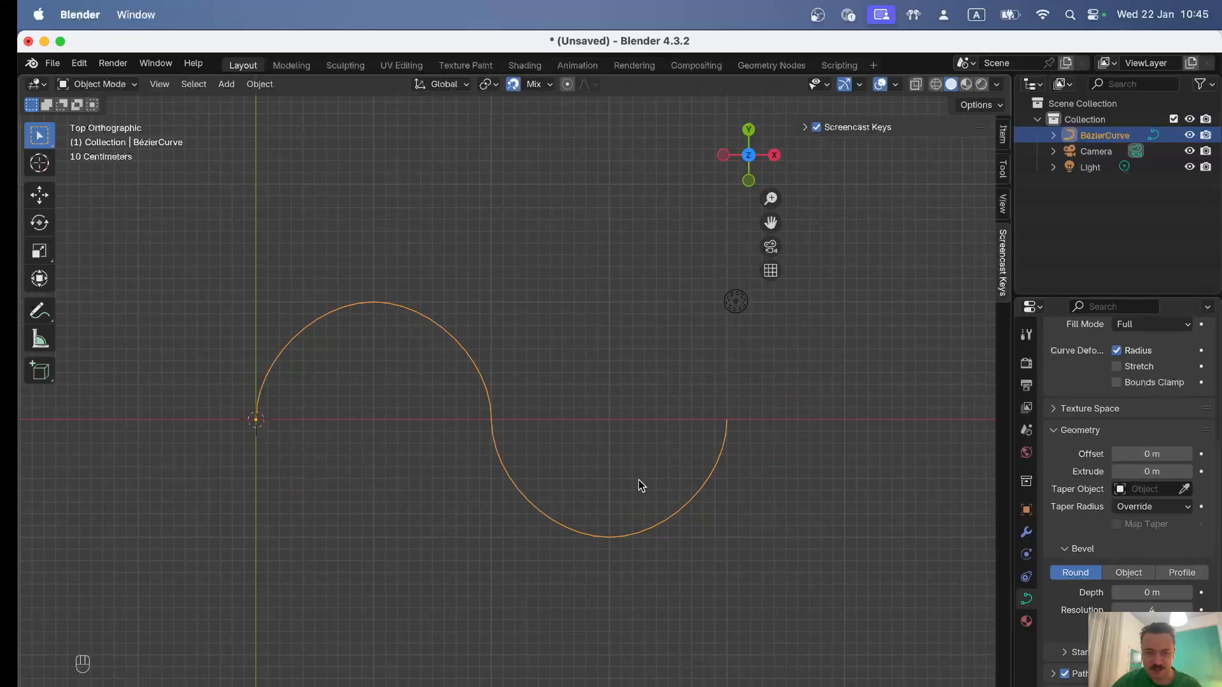
Try a 2 m Extrude on the curve in perspective view, and reset Extrude to 0 m
left_click(579, 496)
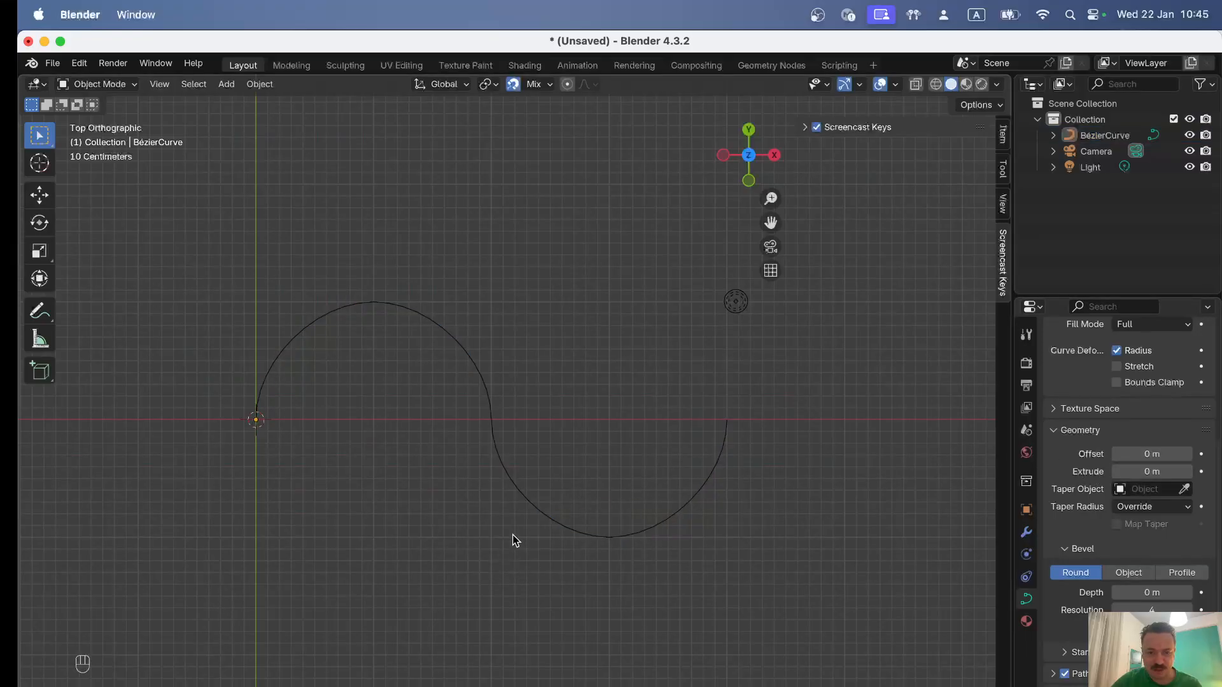
key("KP_5")
middle_click_drag(456, 533, 540, 436)
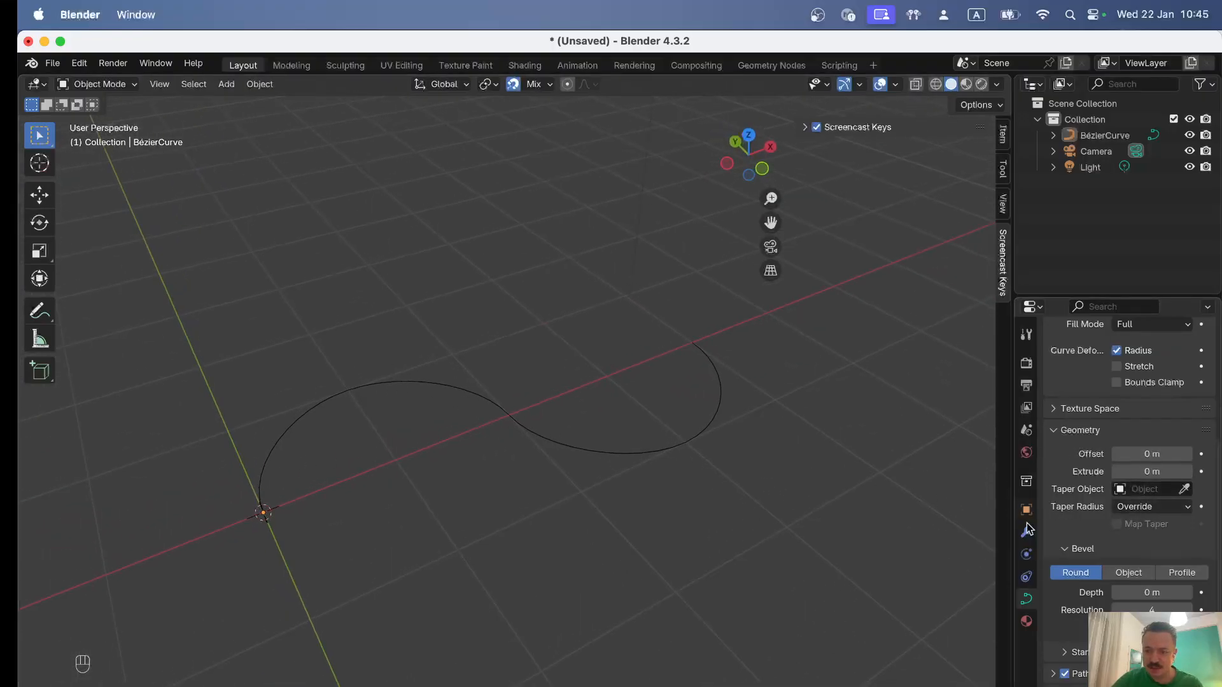
left_click(1156, 471)
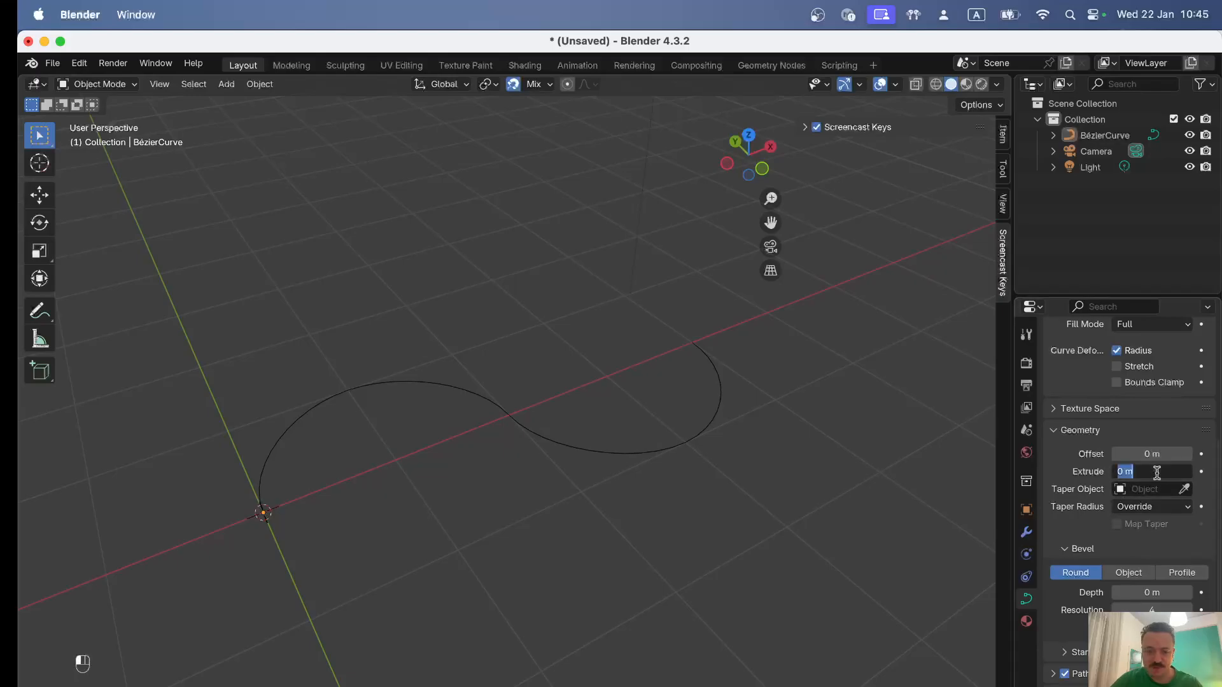
type("2")
key("Return")
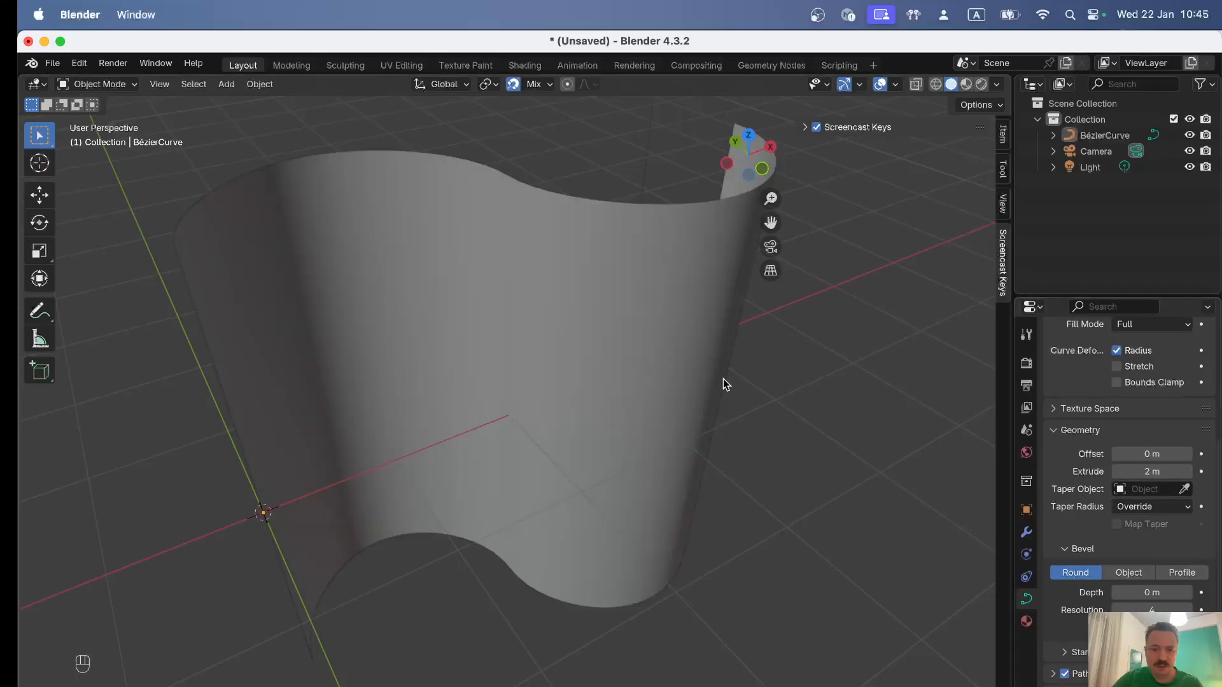
middle_click_drag(651, 484, 688, 492)
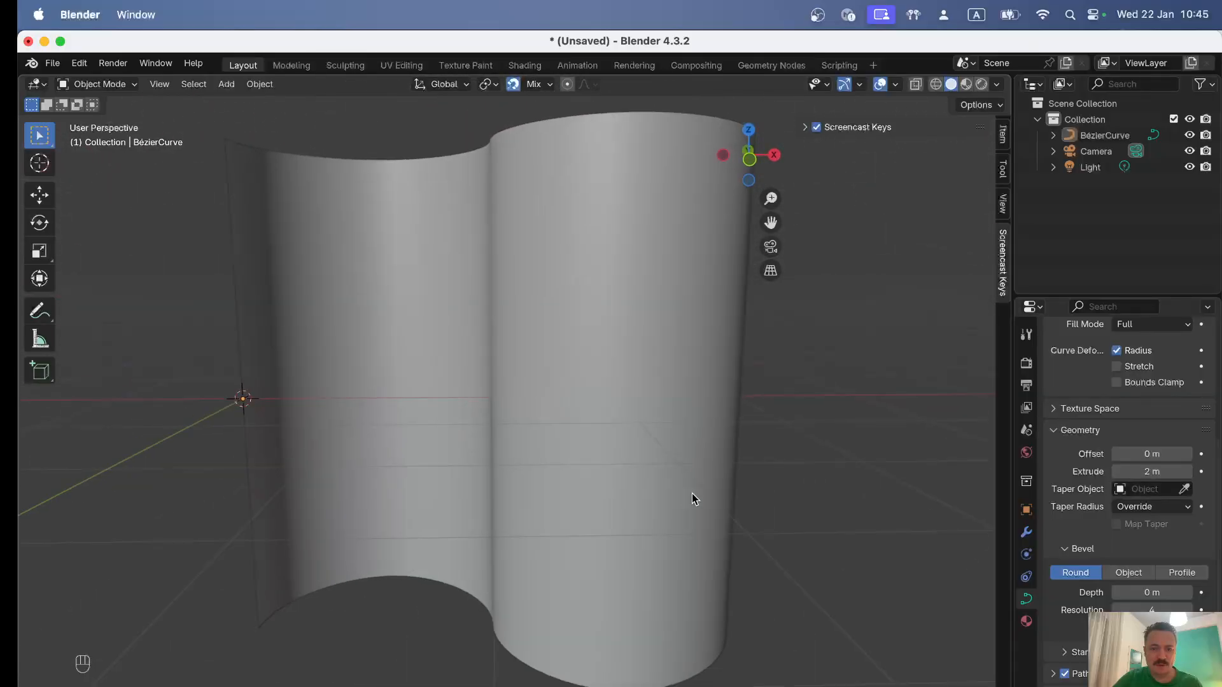
left_click(1149, 474)
type("0")
key("Return")
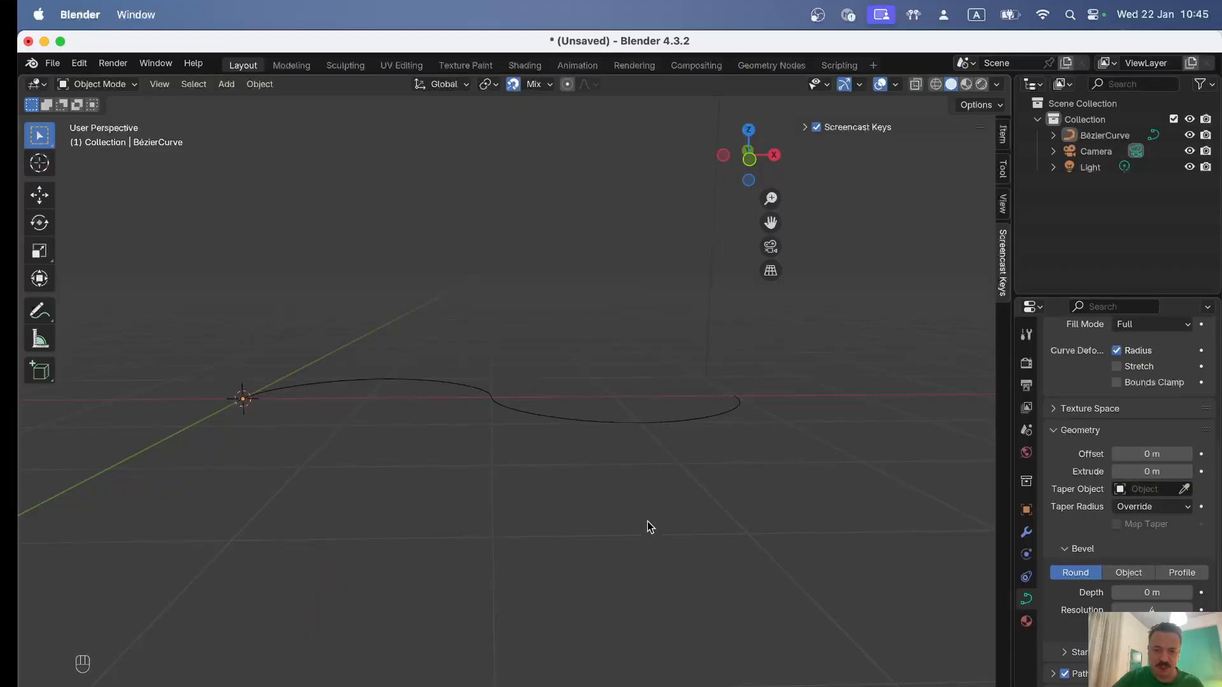
Place the 3D cursor on the negative side of the X axis, away from the wave, and snap it to the grid
middle_click_drag(629, 439, 611, 600)
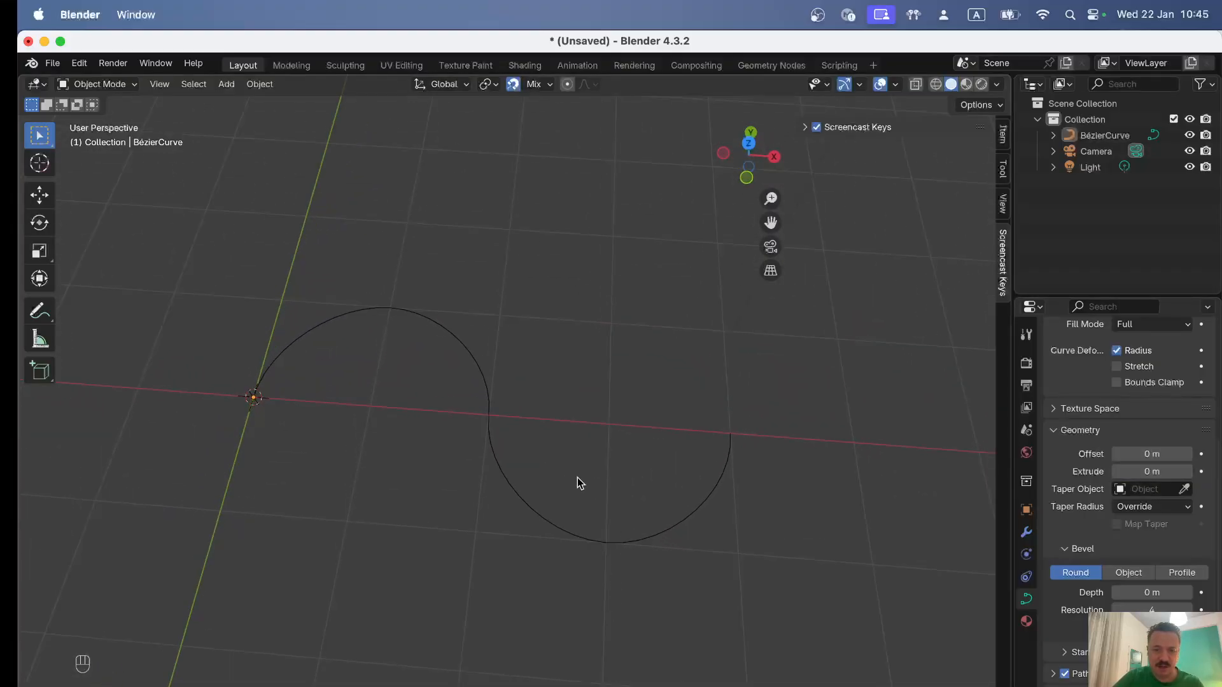
middle_click_drag(559, 503, 597, 554, "shift")
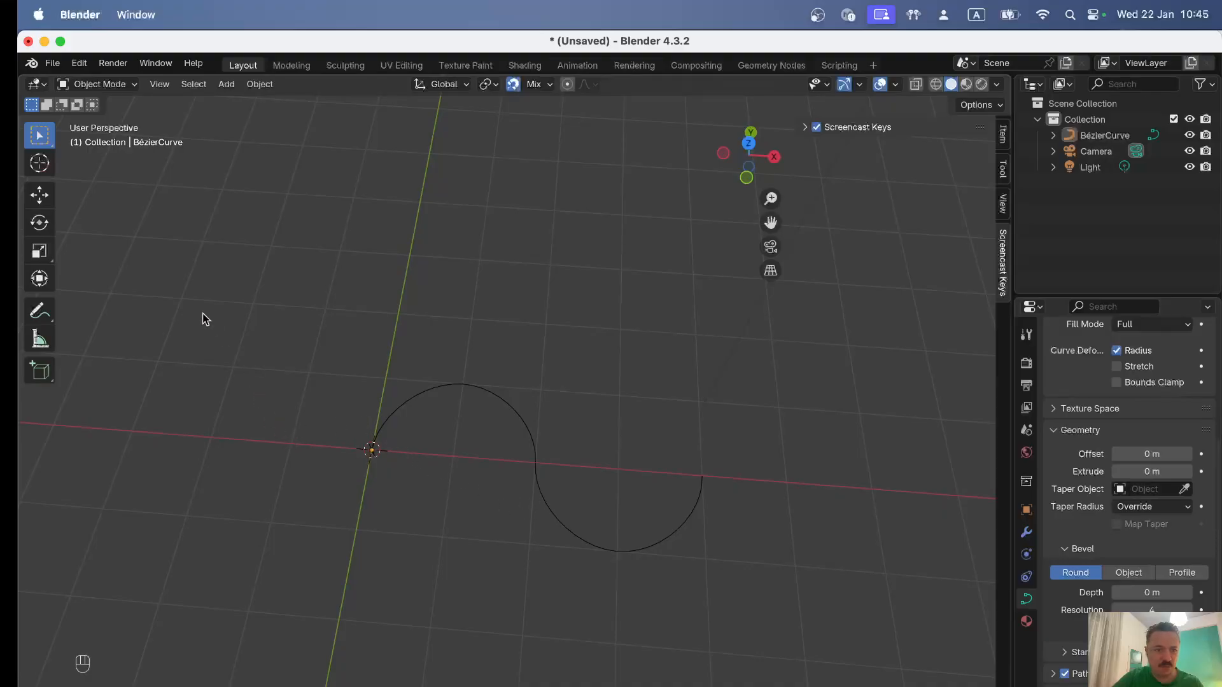
left_click(40, 164)
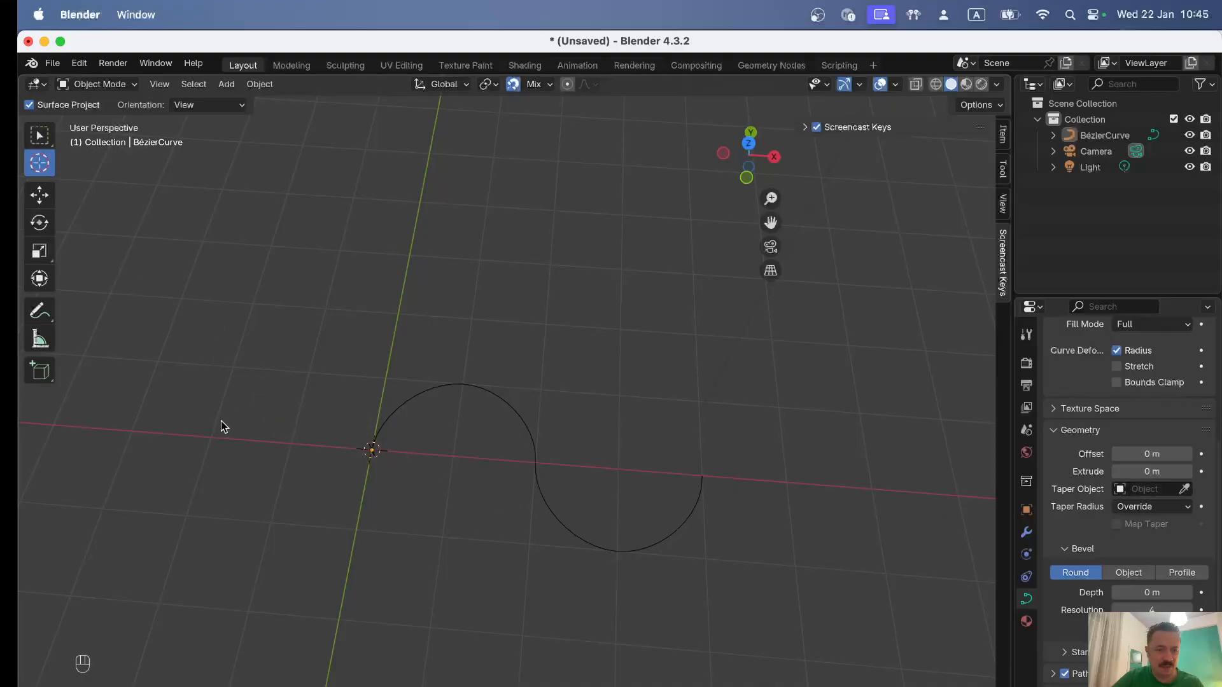
left_click(211, 441)
key("shift")
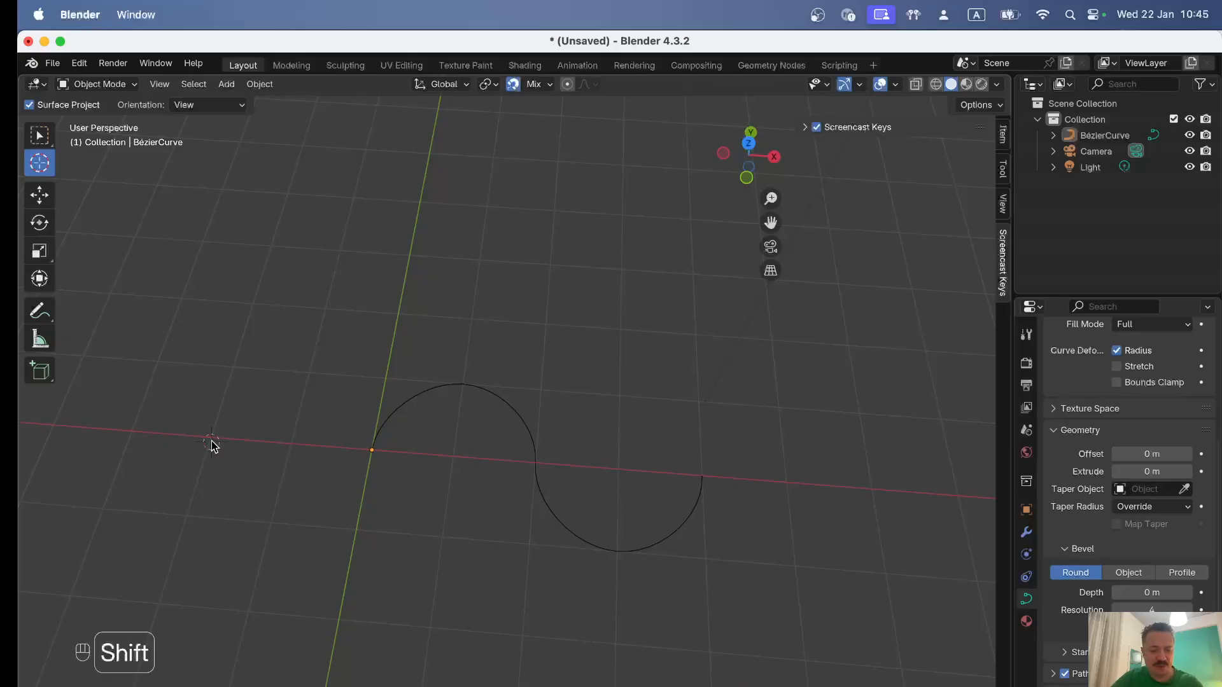
key("shift+s")
left_click(168, 439)
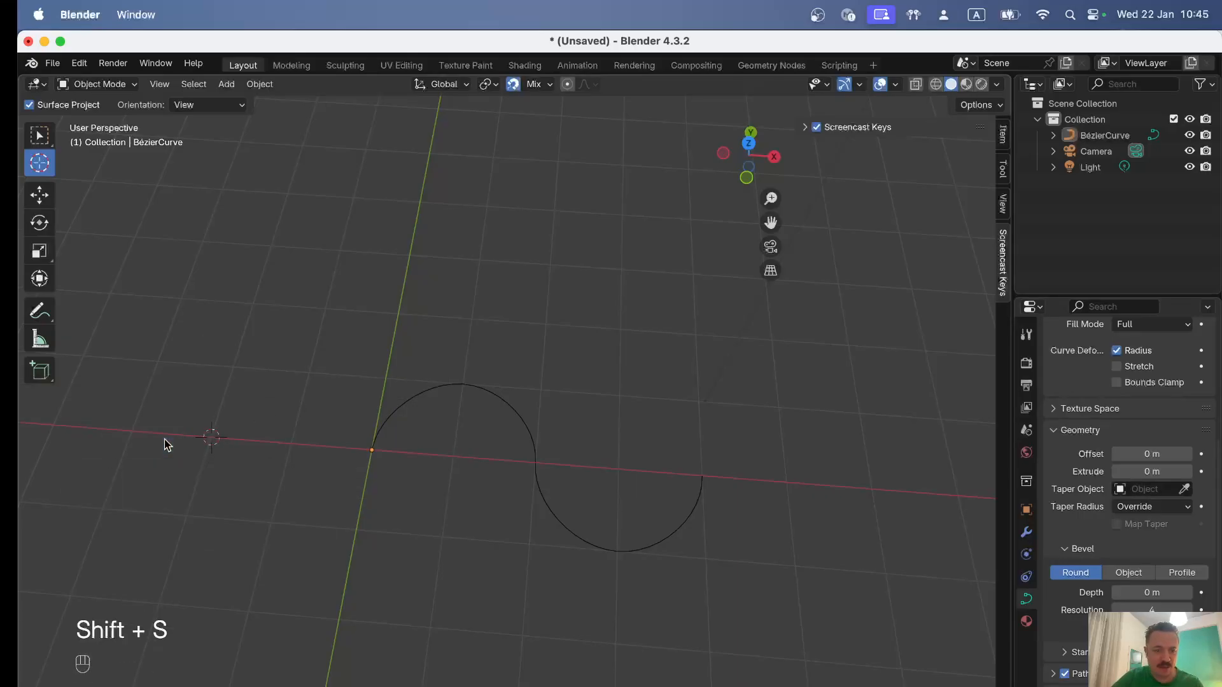
Add a Bézier circle at the 3D cursor, and switch back to the selection tool with the circle selected
key("shift")
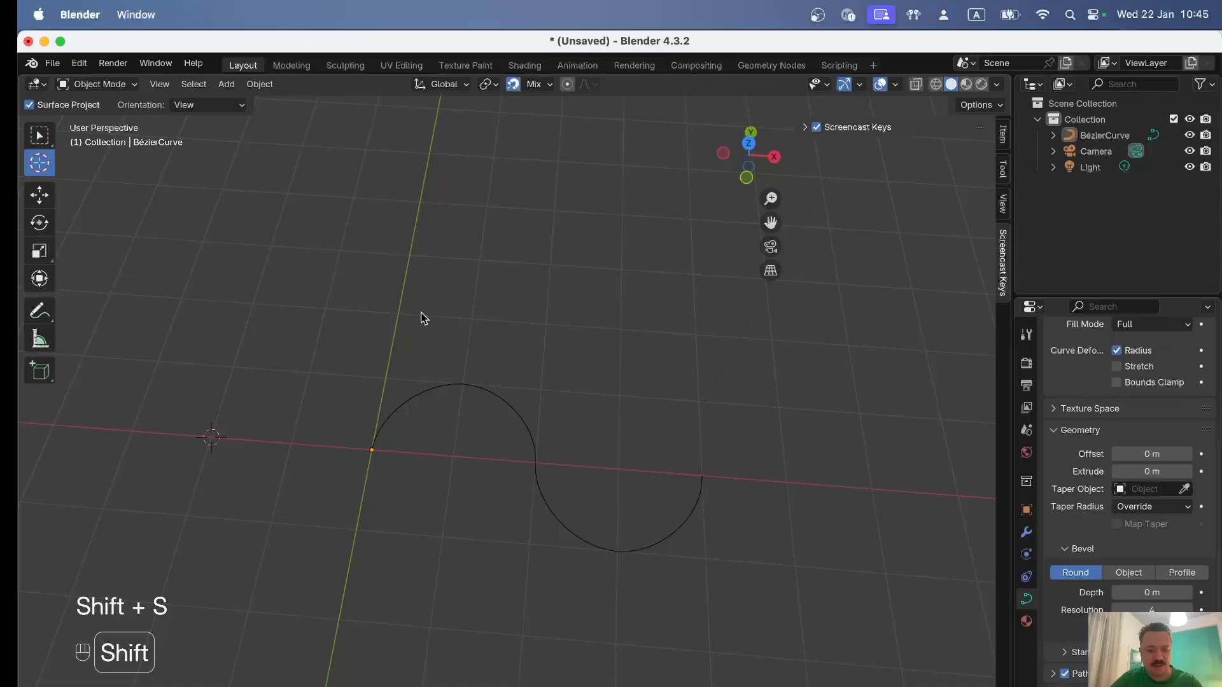
key("shift+a")
mouse_move(437, 315)
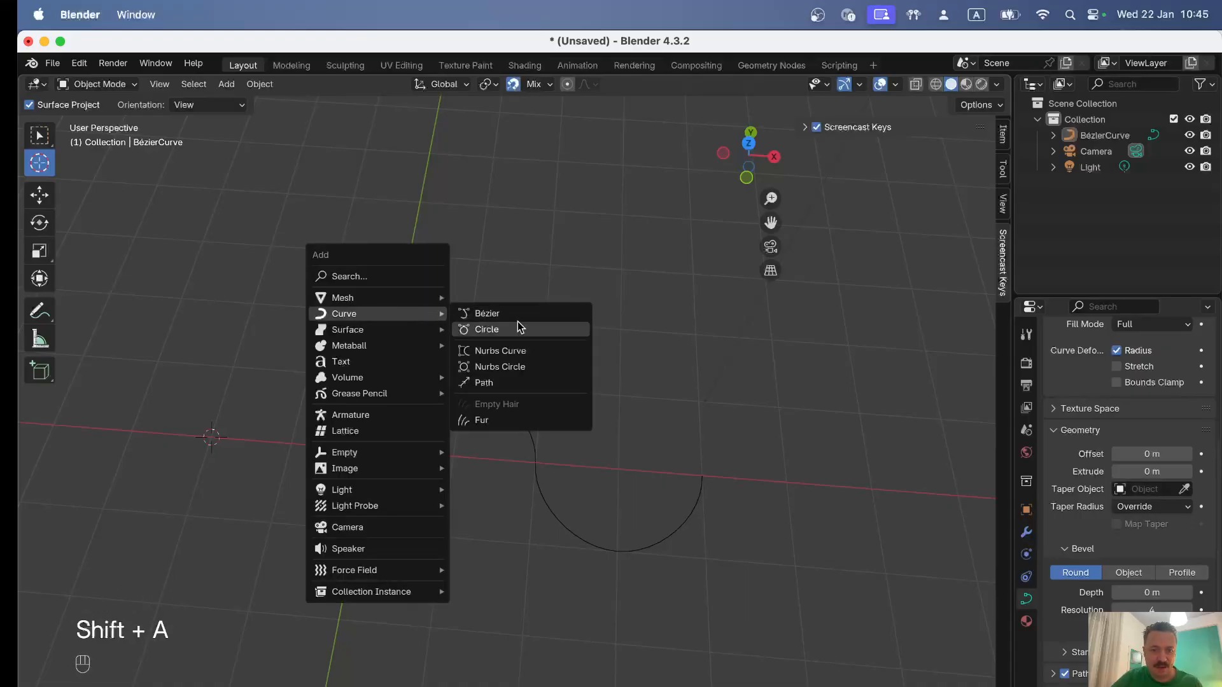
left_click(491, 333)
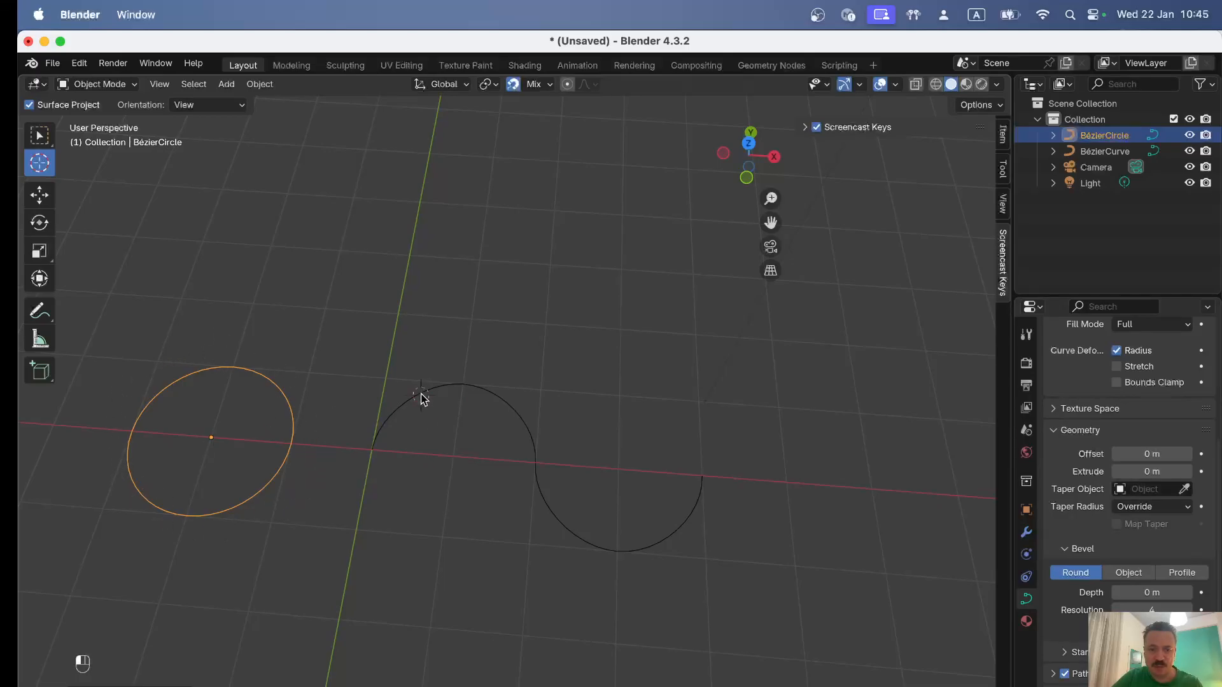
left_click(40, 136)
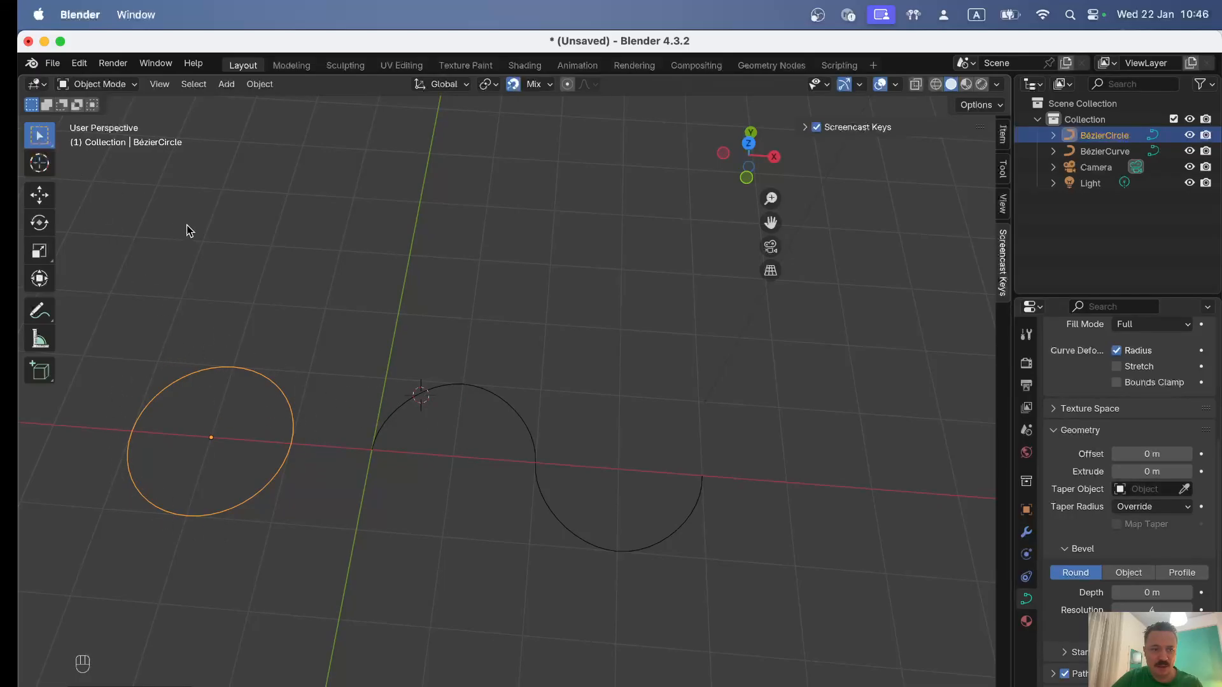
left_click(426, 403)
left_click(448, 385)
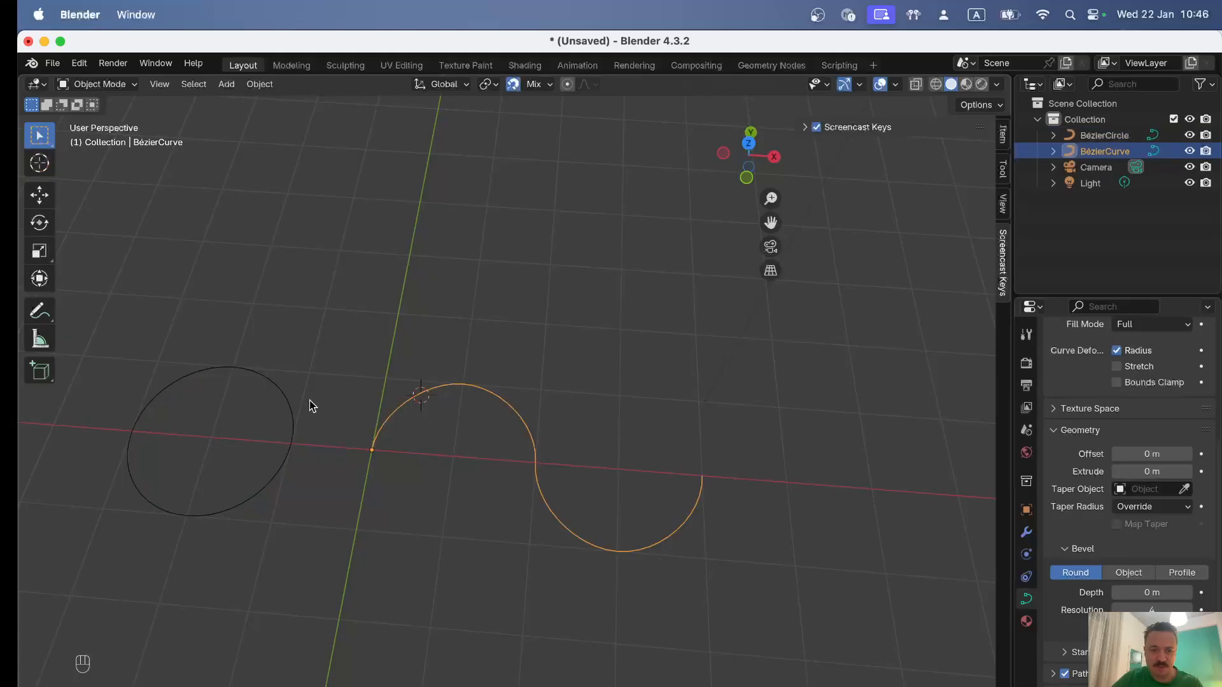
left_click(270, 382)
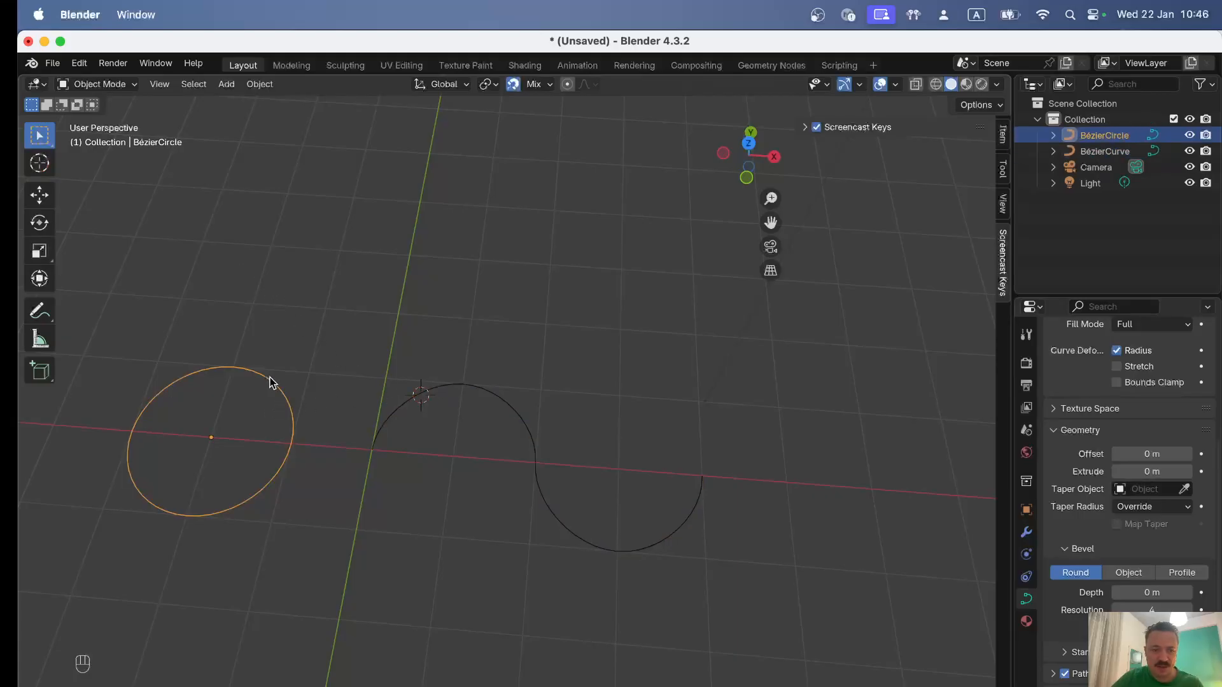
Rename the Bézier circle as cs1
double_click(1092, 134)
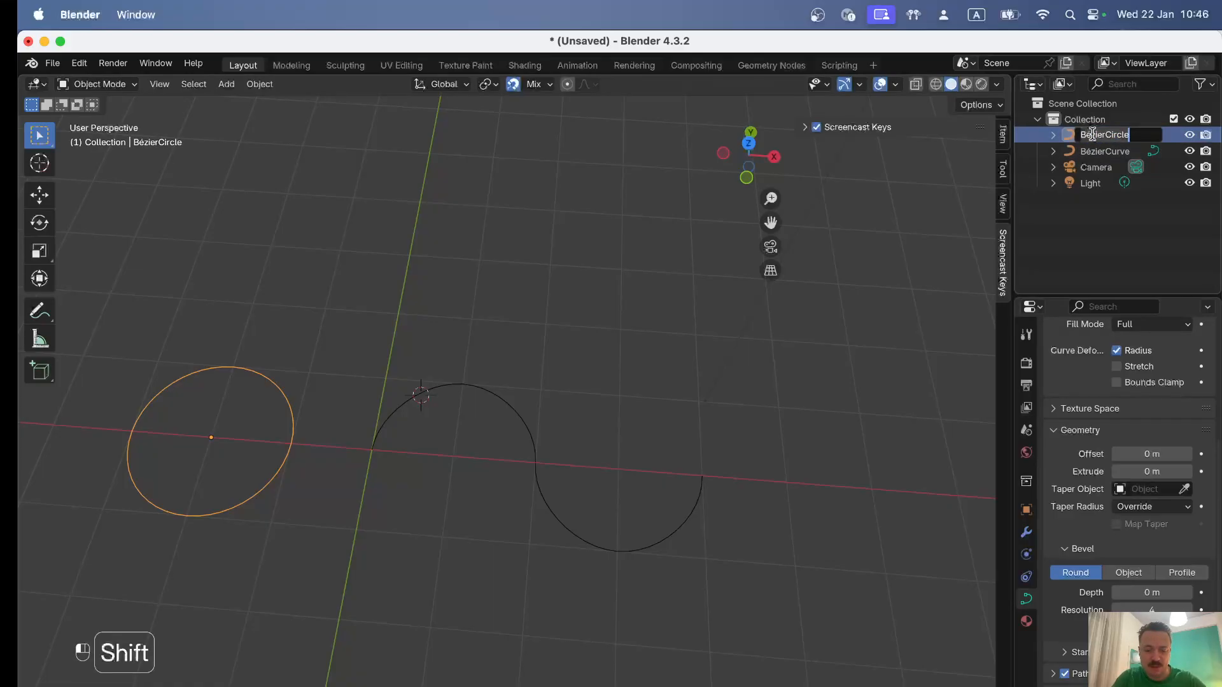
type("cc")
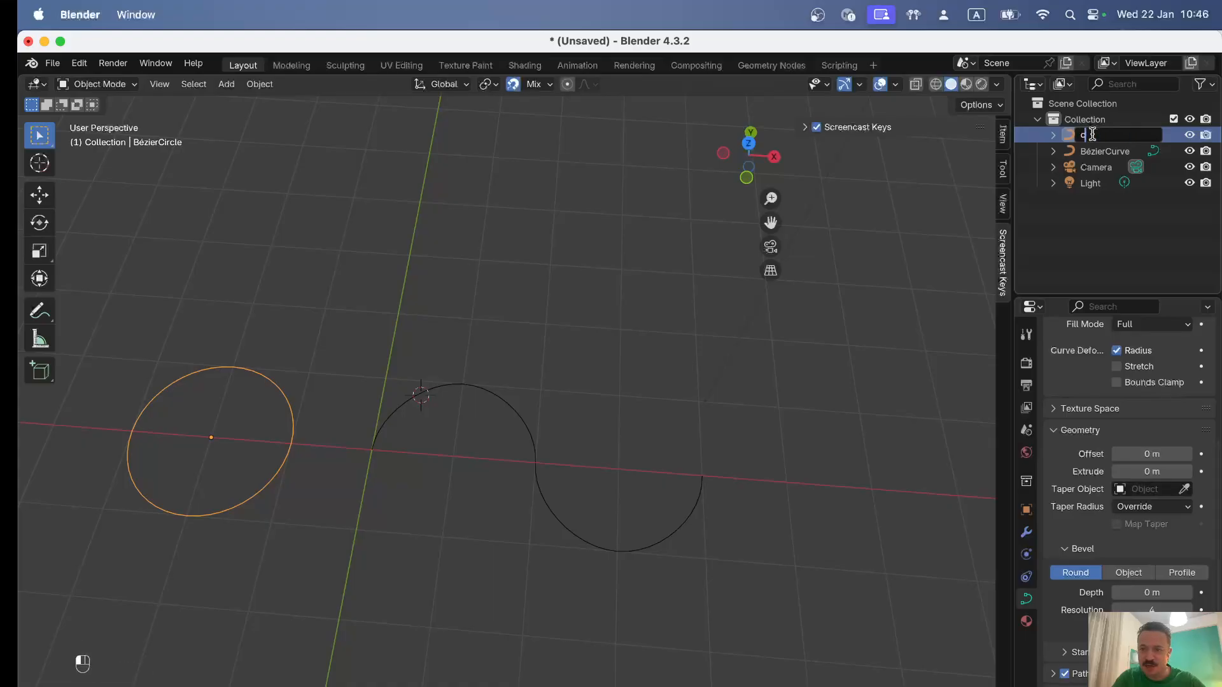
key("Return")
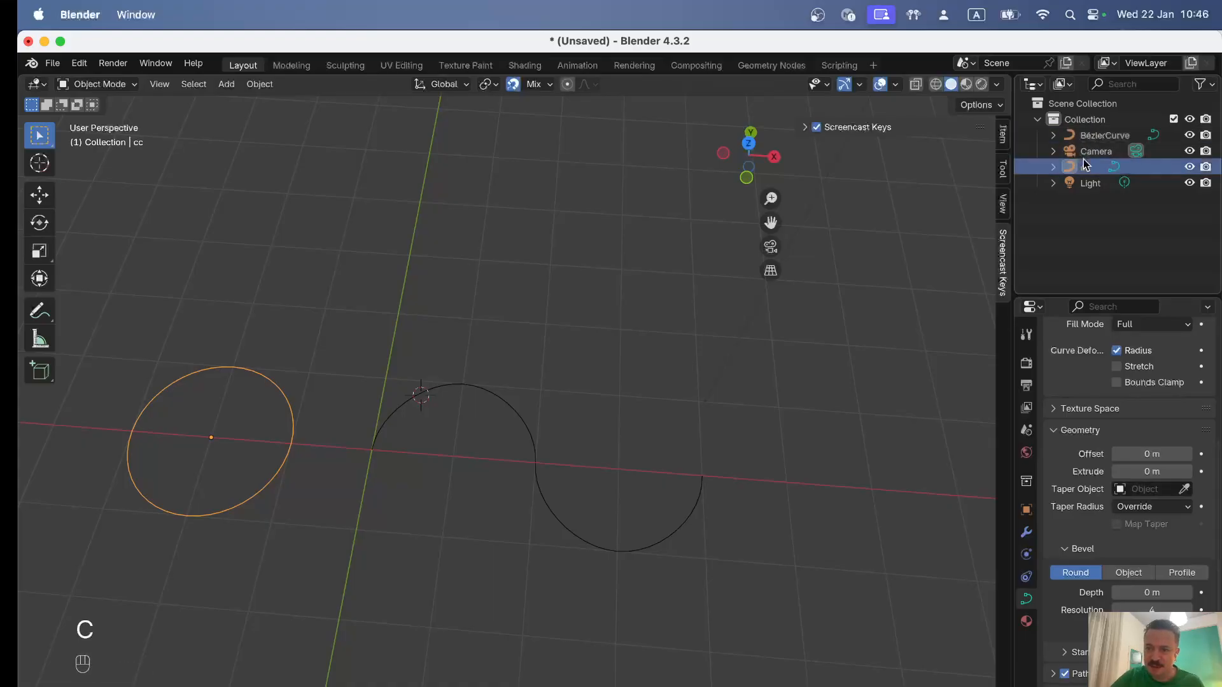
double_click(1085, 167)
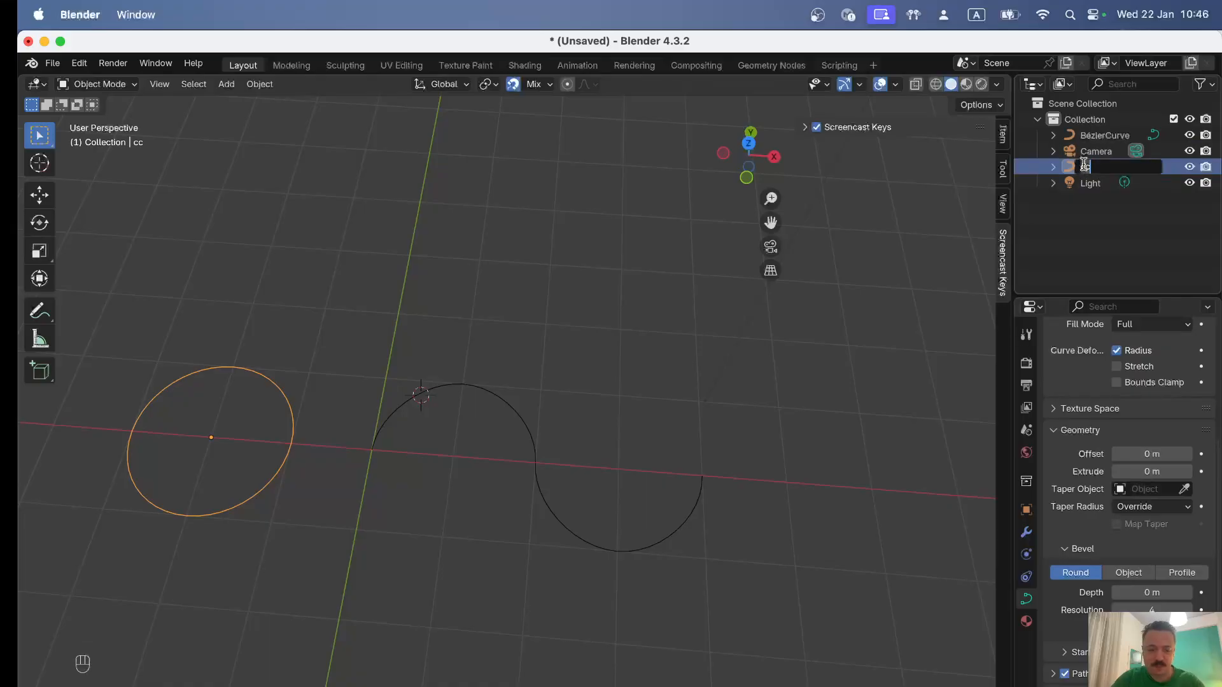
type("s")
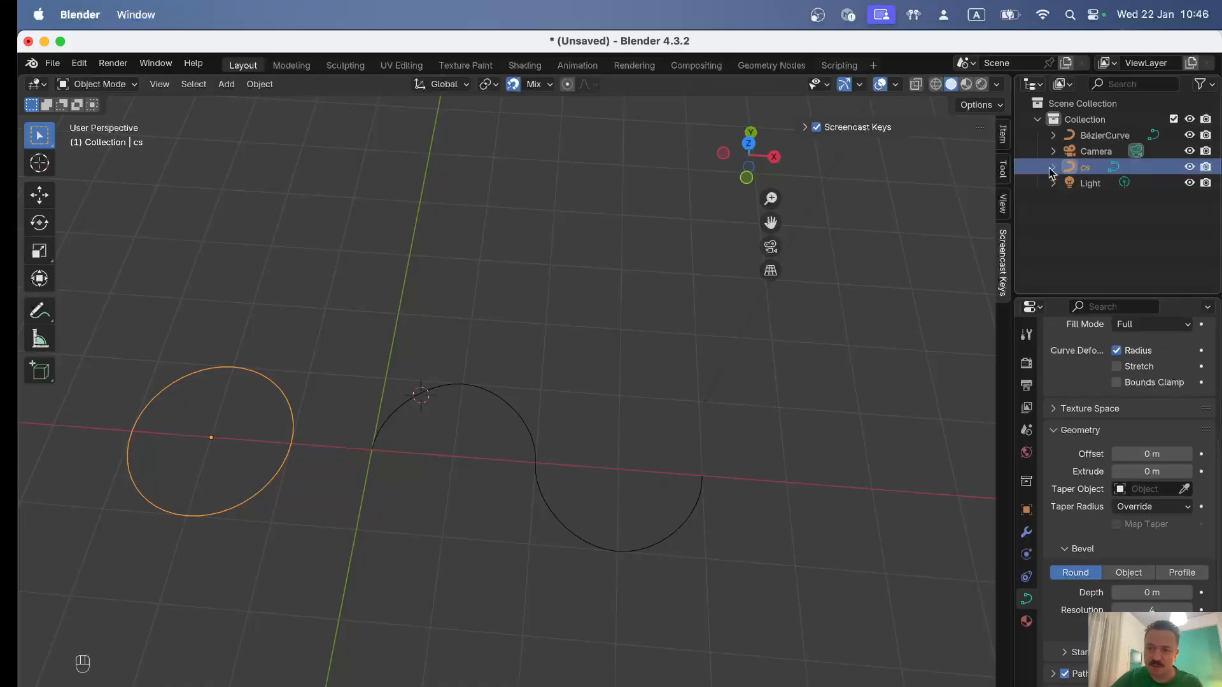
key("Return")
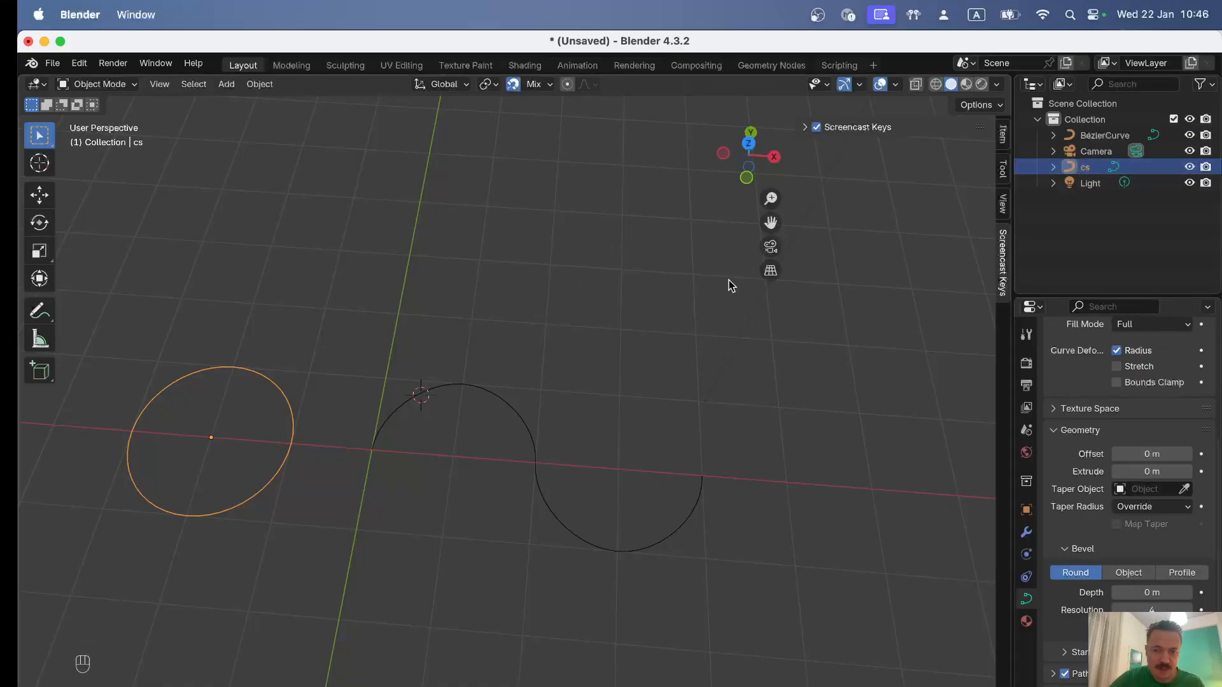
double_click(1091, 166)
type("cs1")
key("Return")
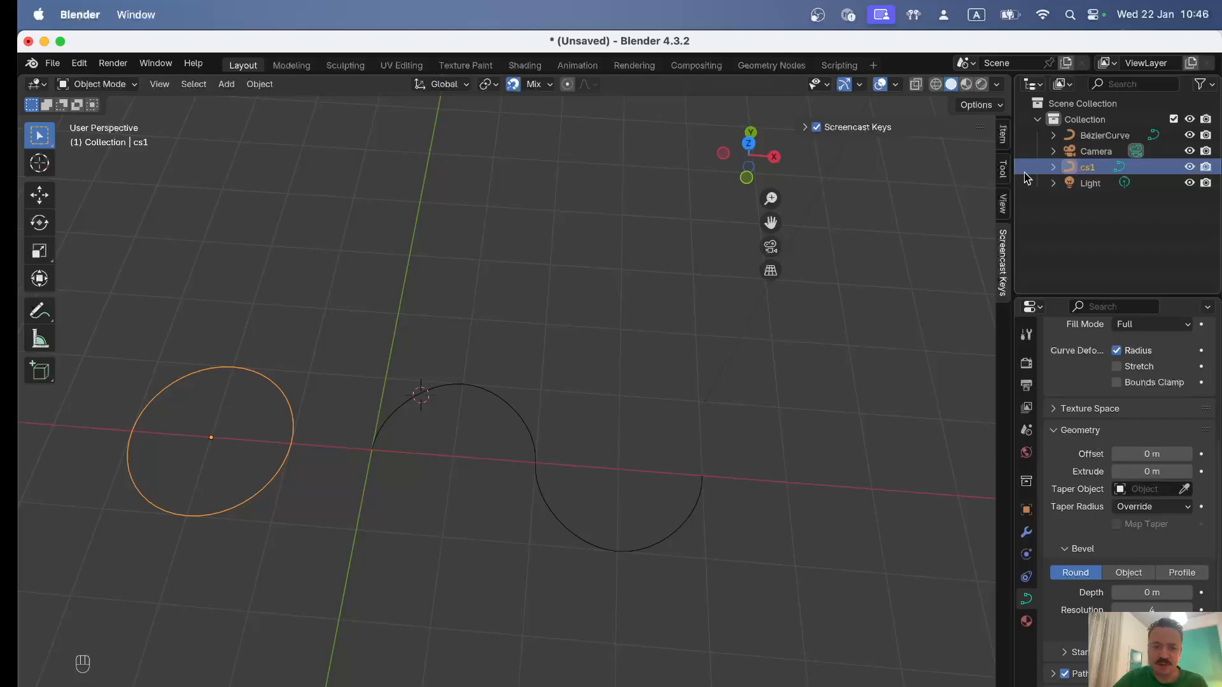
Set the wave curve's Bevel to Object mode and assign cs1 as the bevel object
left_click(502, 400)
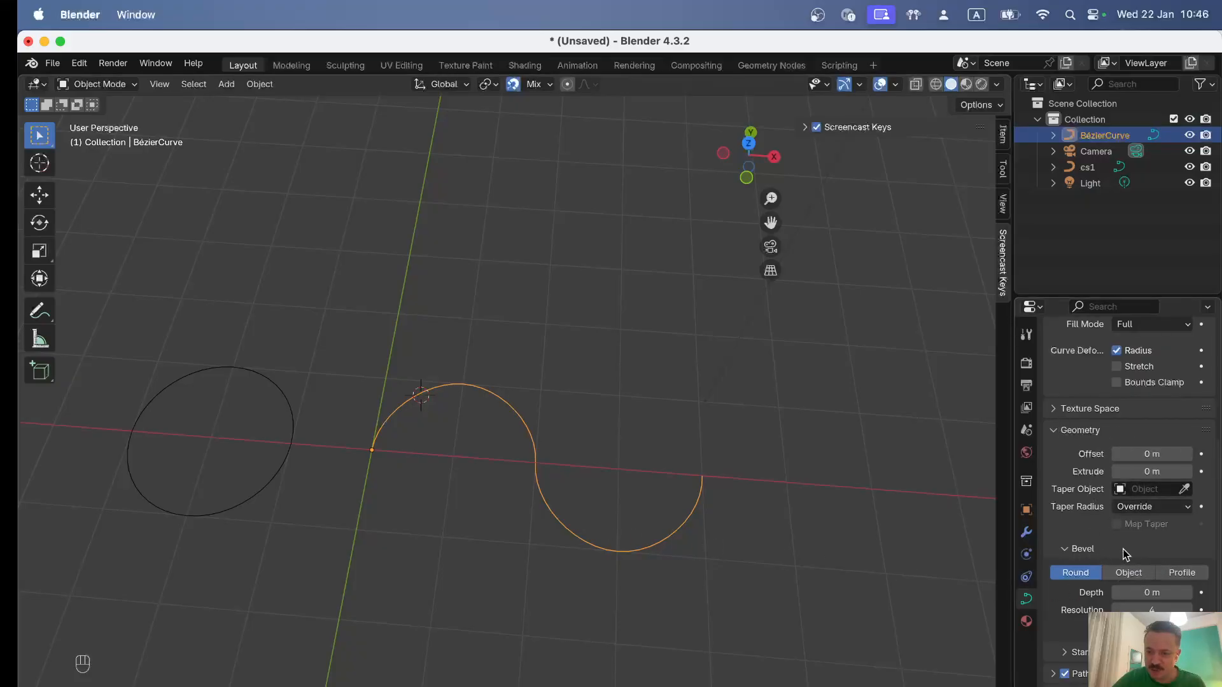
left_click(1128, 575)
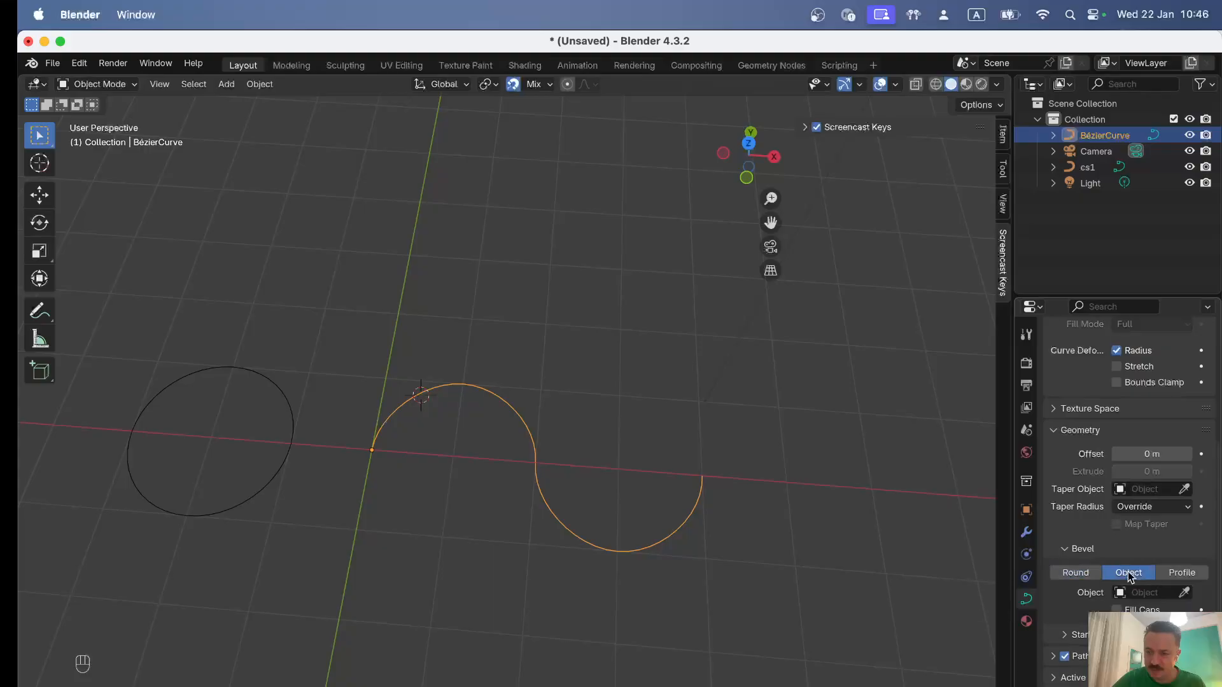
left_click(1153, 589)
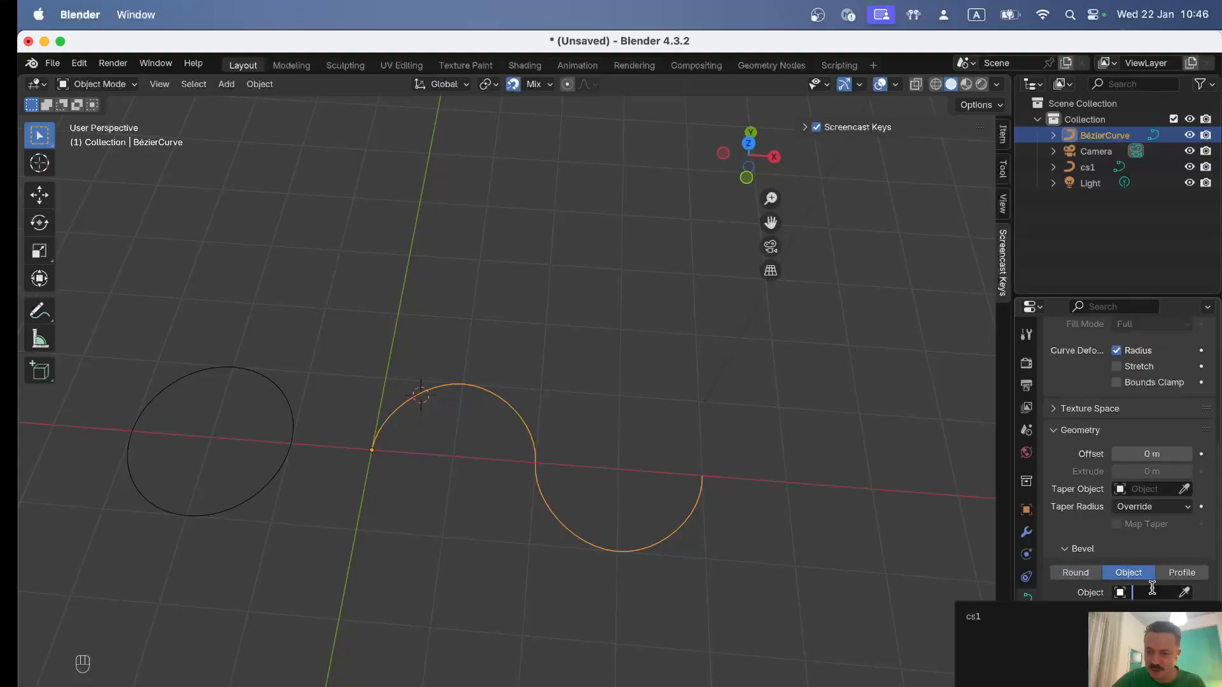
left_click(1149, 612)
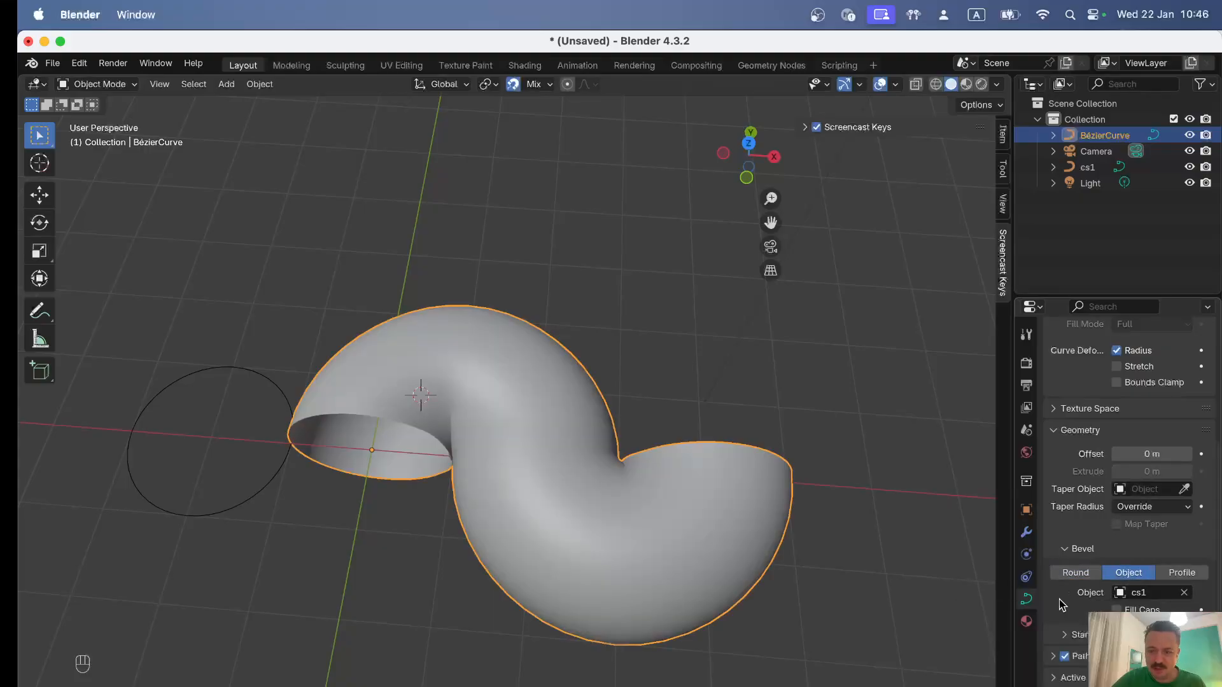
middle_click_drag(496, 415, 576, 456)
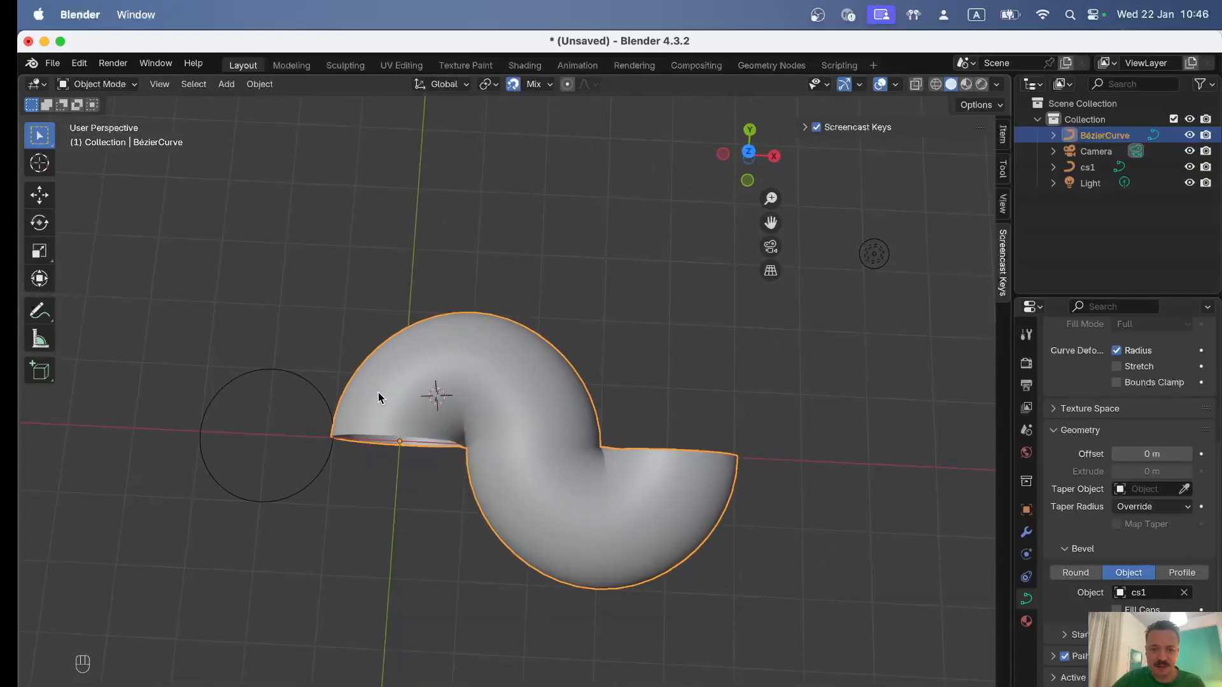
Scale all of the cs1 circle's control points by 0.2 in Edit Mode from top view, and return to Object Mode
left_click(231, 387)
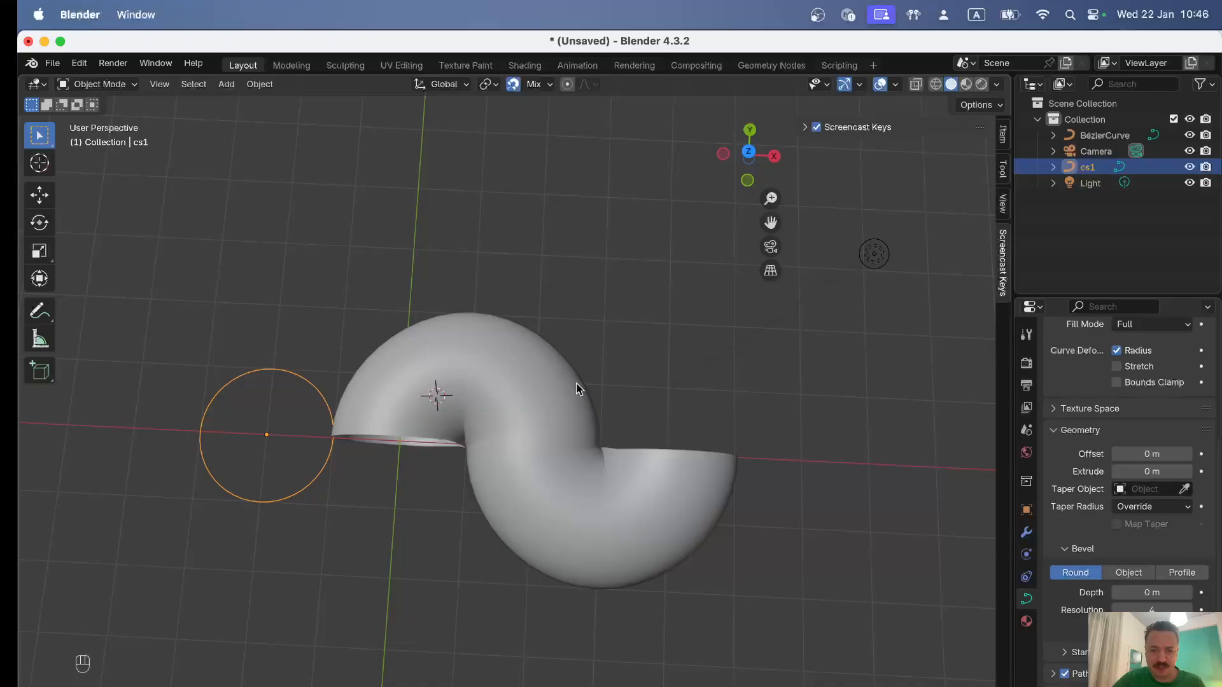
middle_click_drag(704, 449, 683, 543)
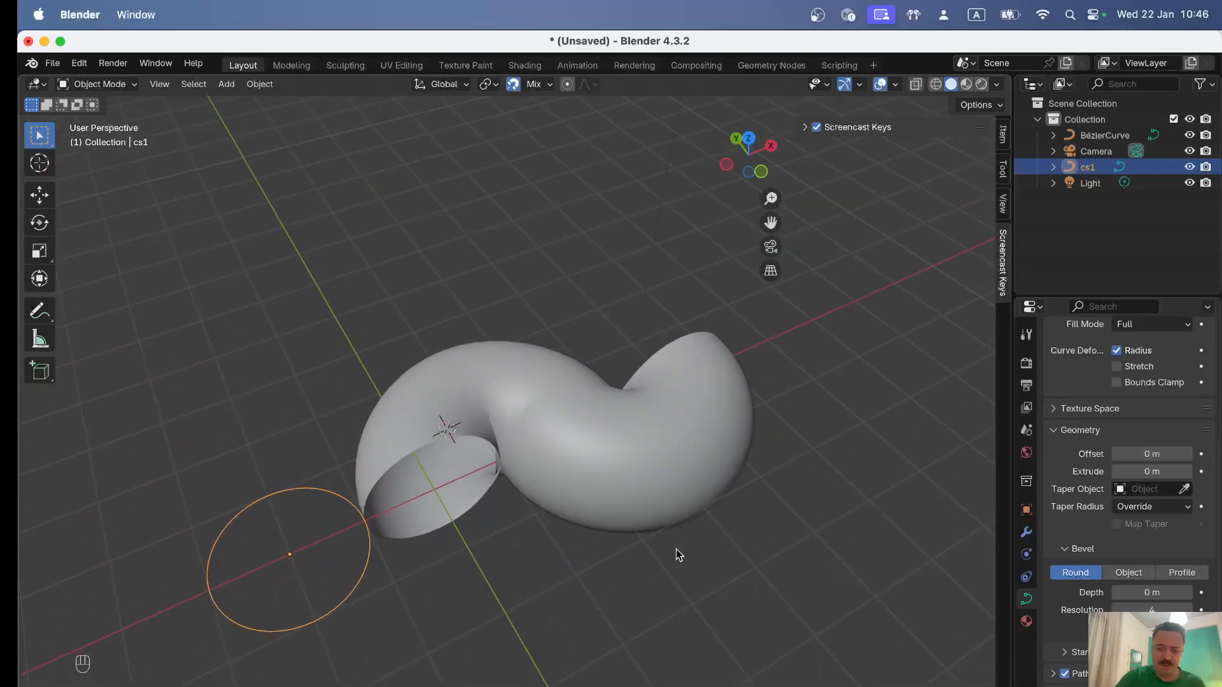
key("KP_7")
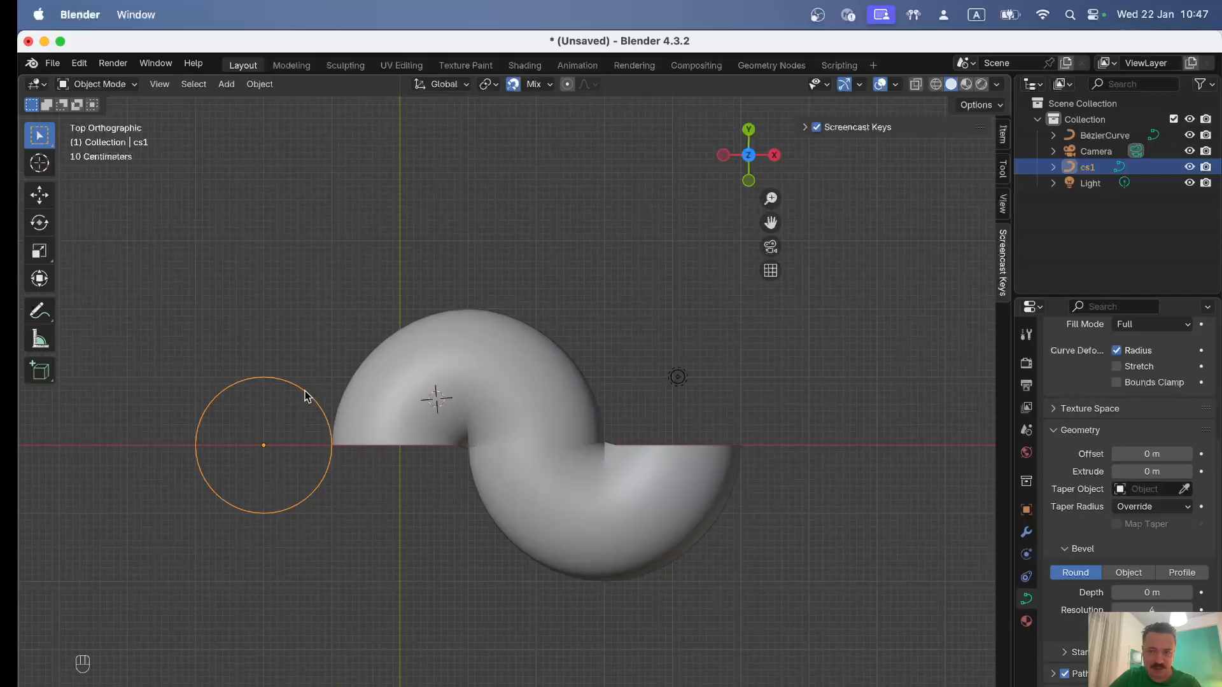
key("Tab")
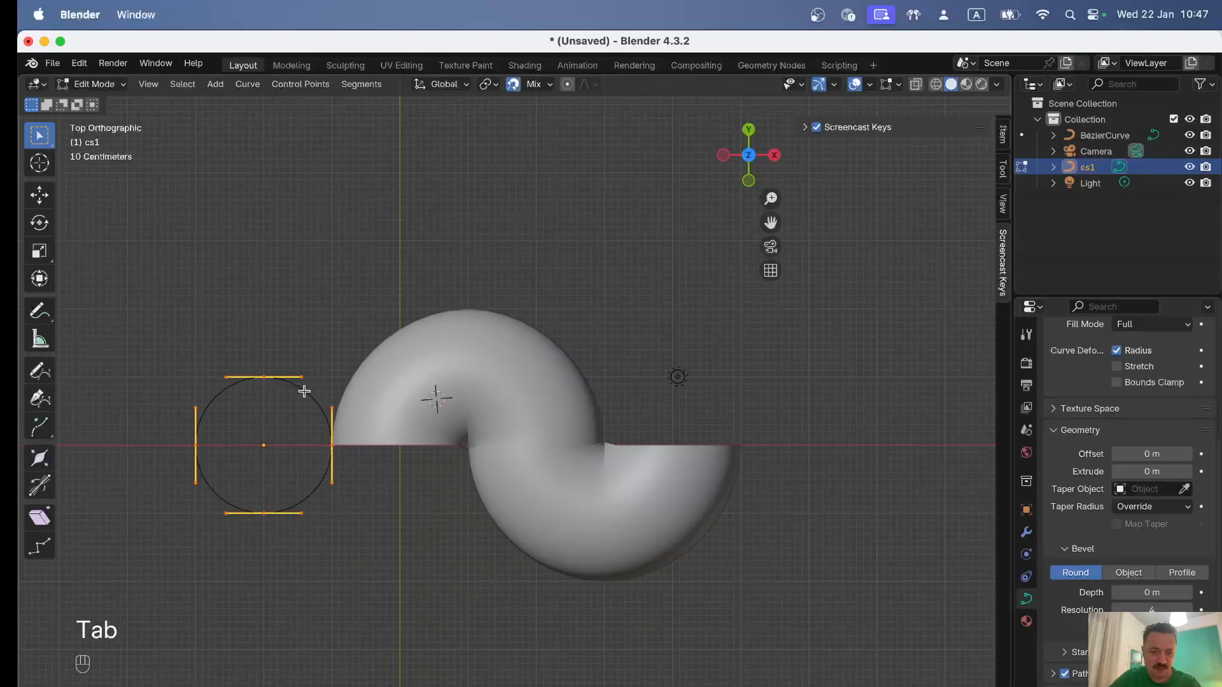
key("a")
key("a")
key("a")
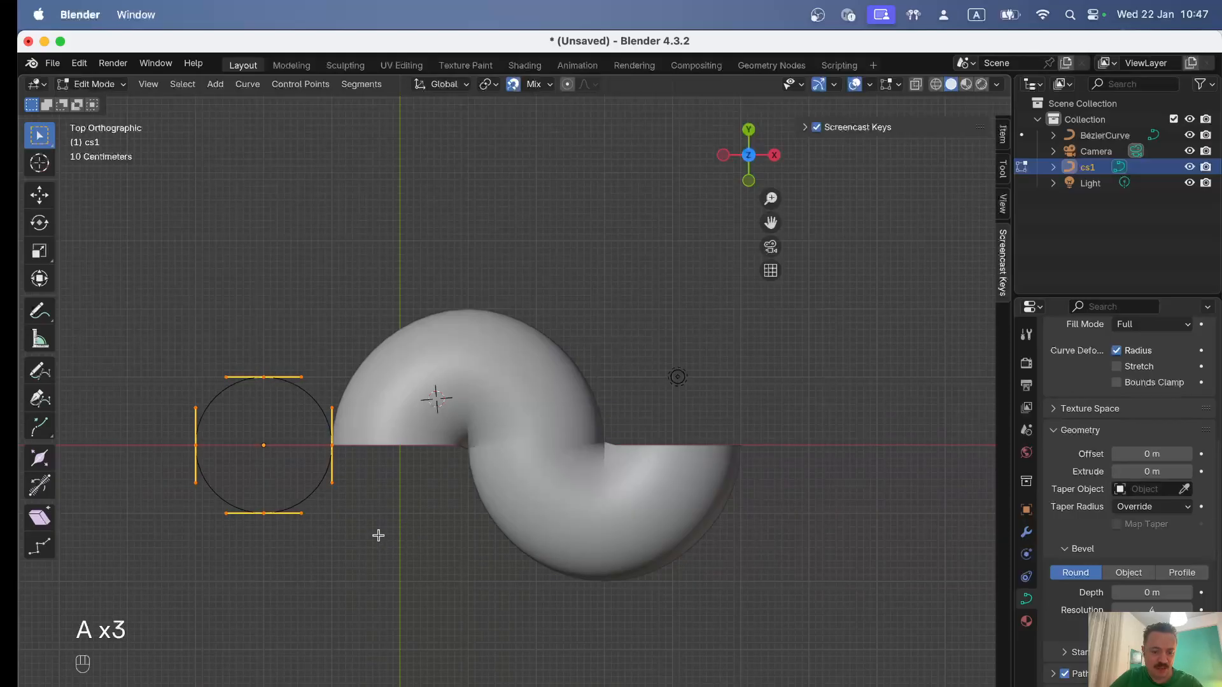
key("s")
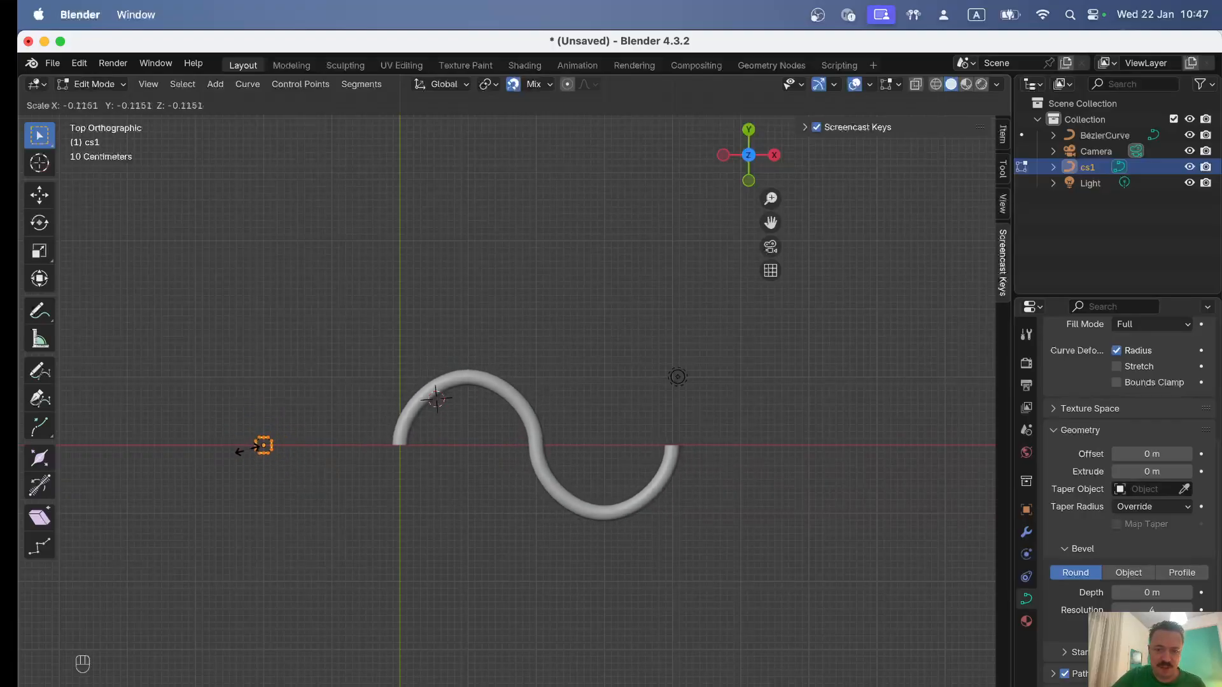
type(".2")
key("Return")
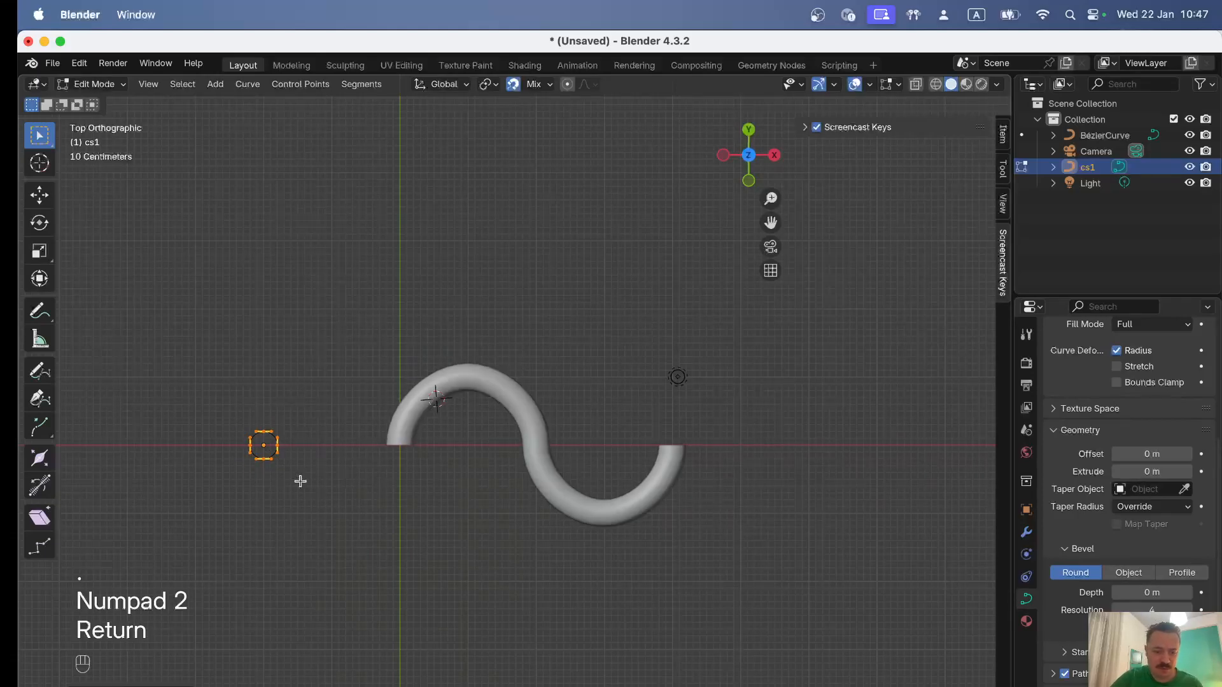
key("Tab")
middle_click_drag(582, 564, 625, 508)
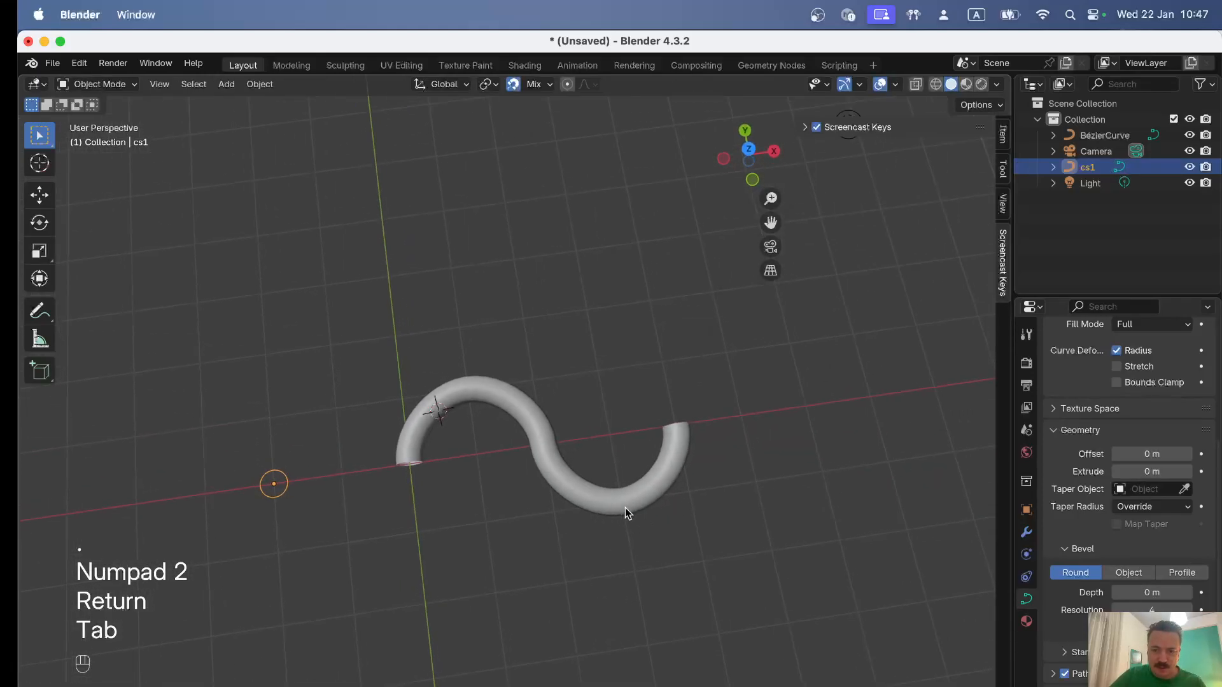
Enter Edit Mode on the wave curve in top view and switch the viewport shading to Wireframe
left_click(625, 508)
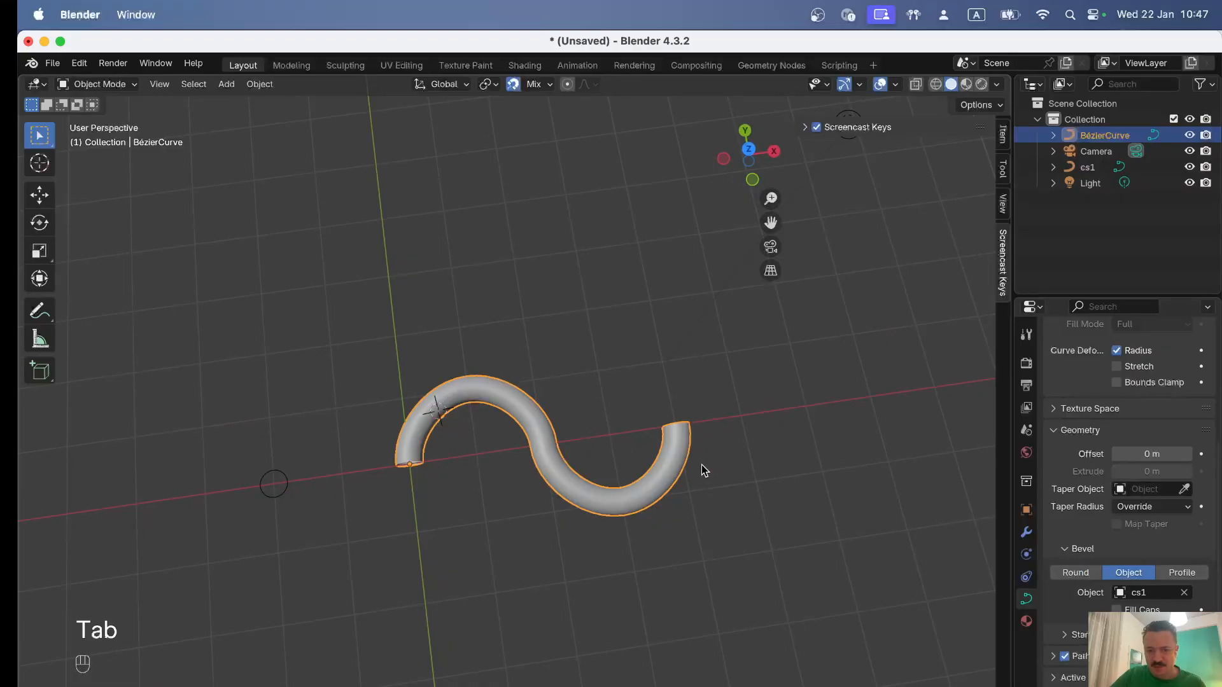
key("KP_7")
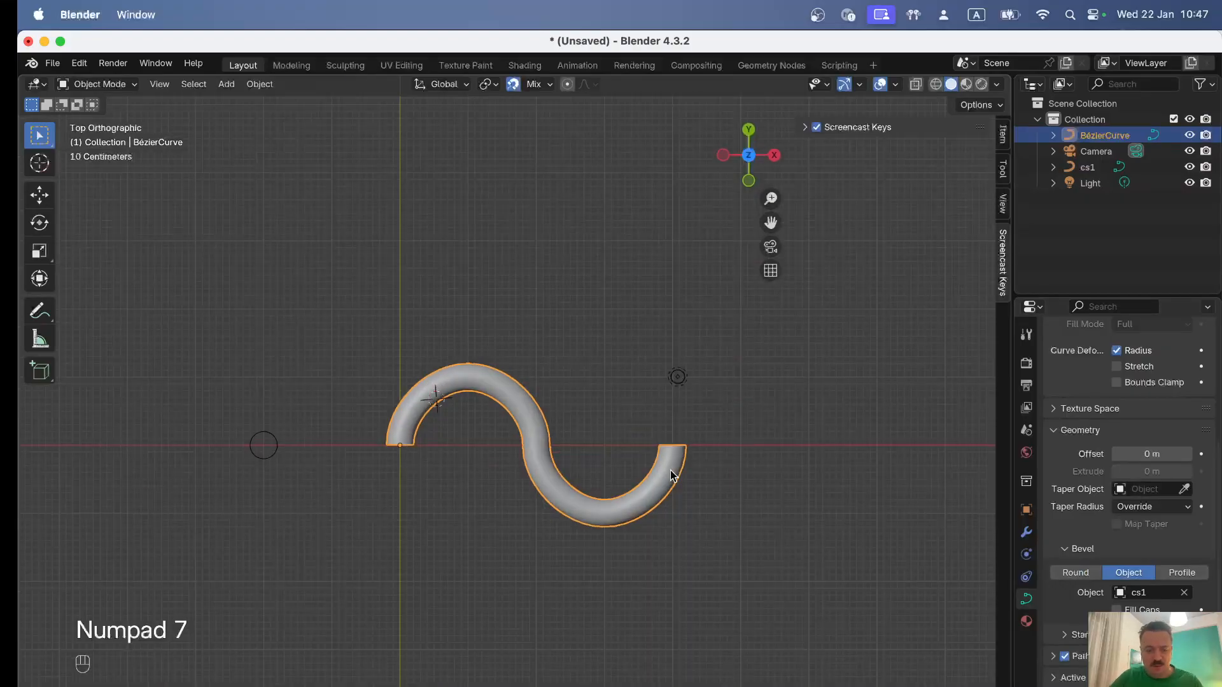
key("Tab")
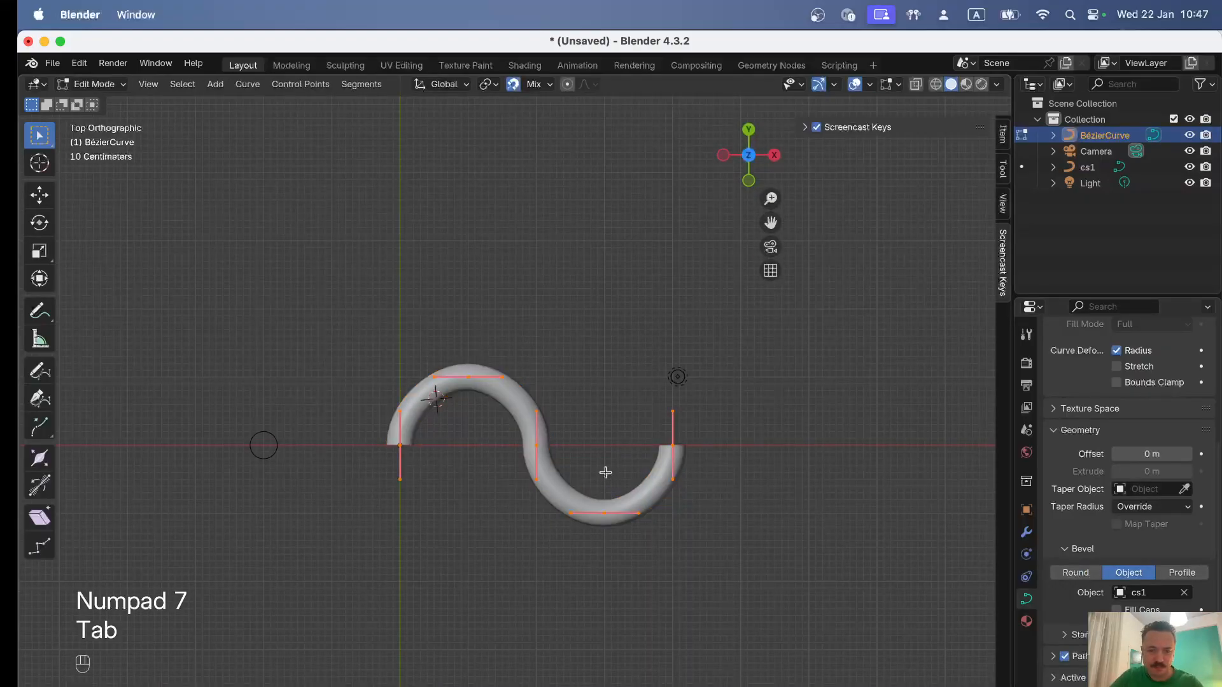
key("z")
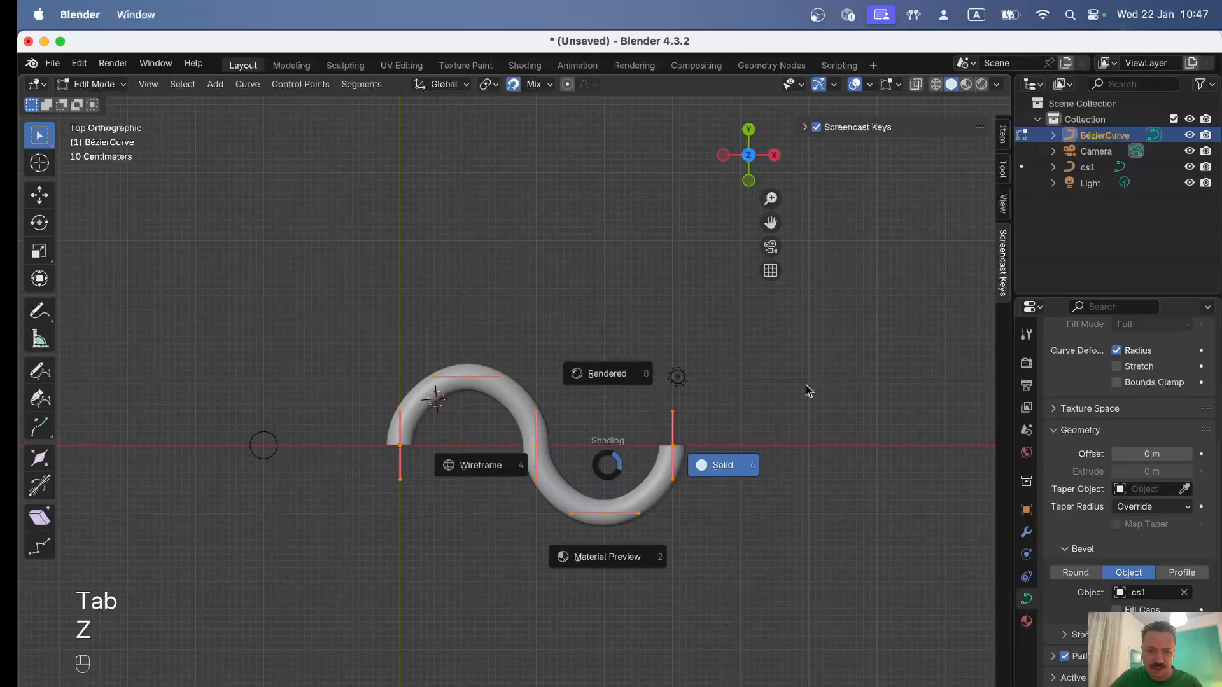
left_click(732, 448)
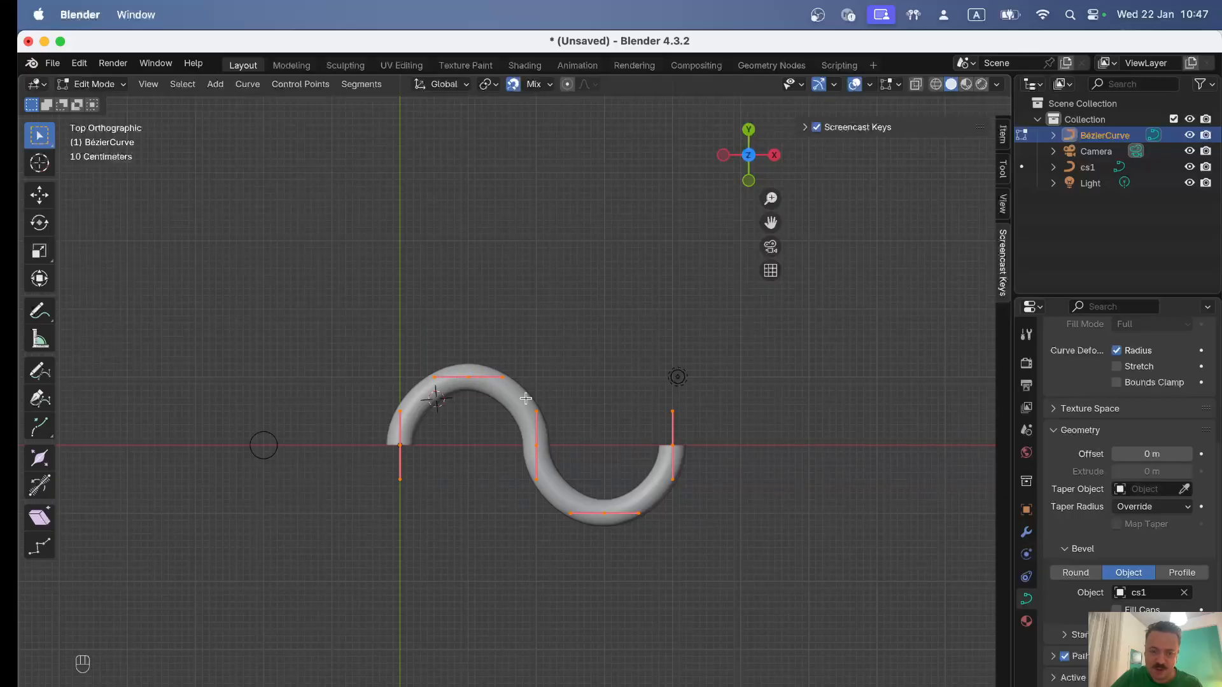
key("z")
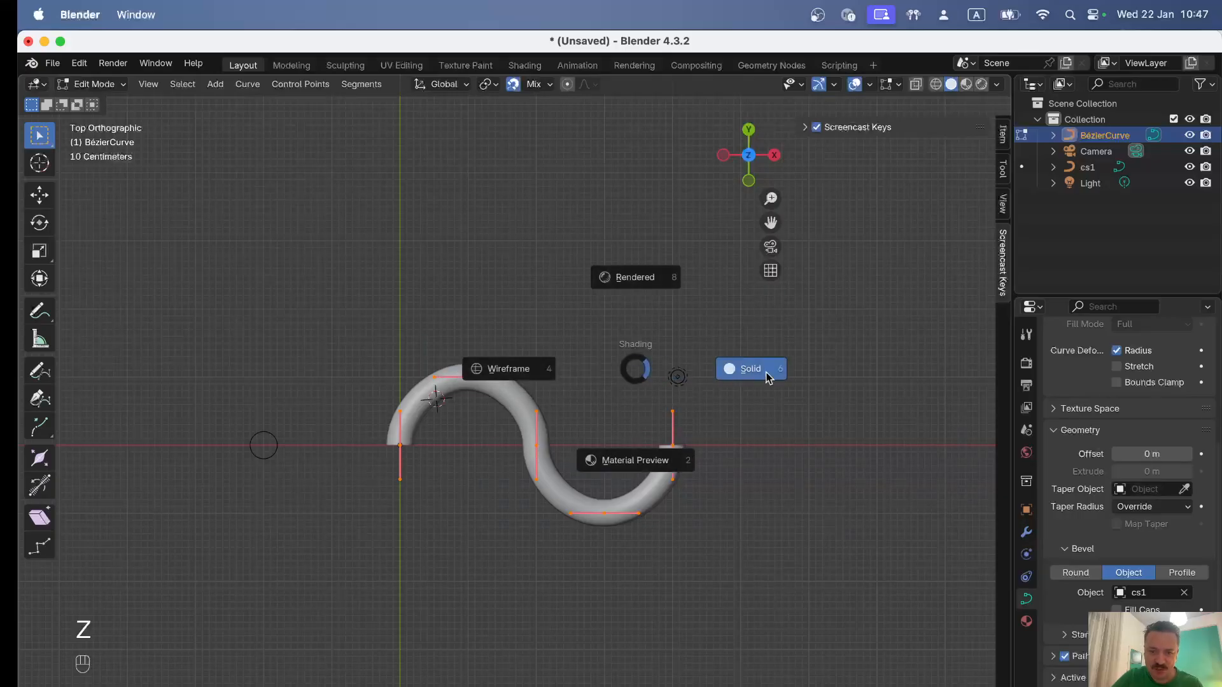
left_click(527, 368)
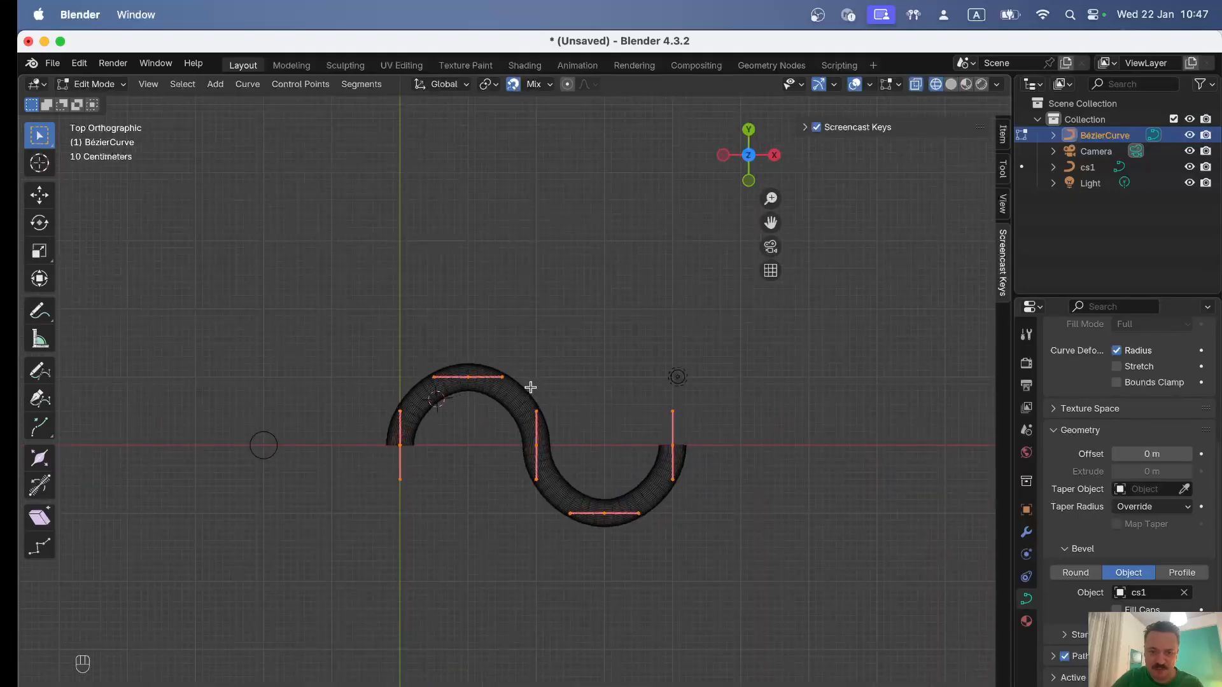
scroll(530, 386, "up", 2)
middle_click_drag(654, 448, 513, 412, "shift")
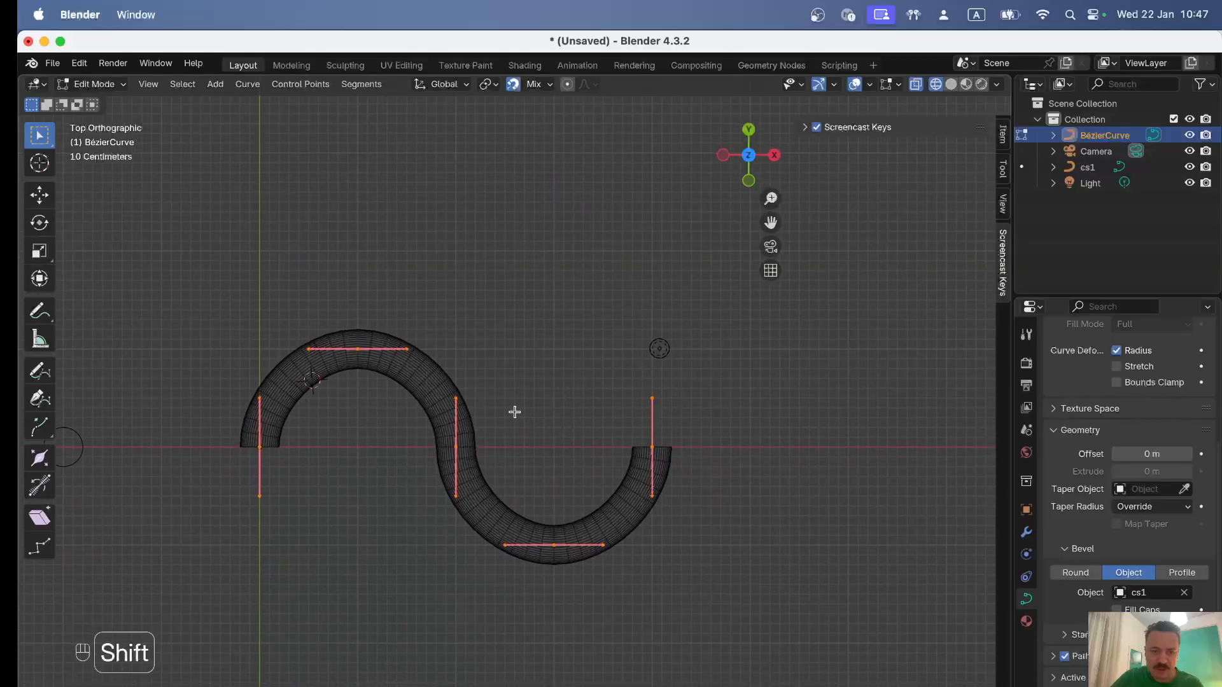
key("shift+d")
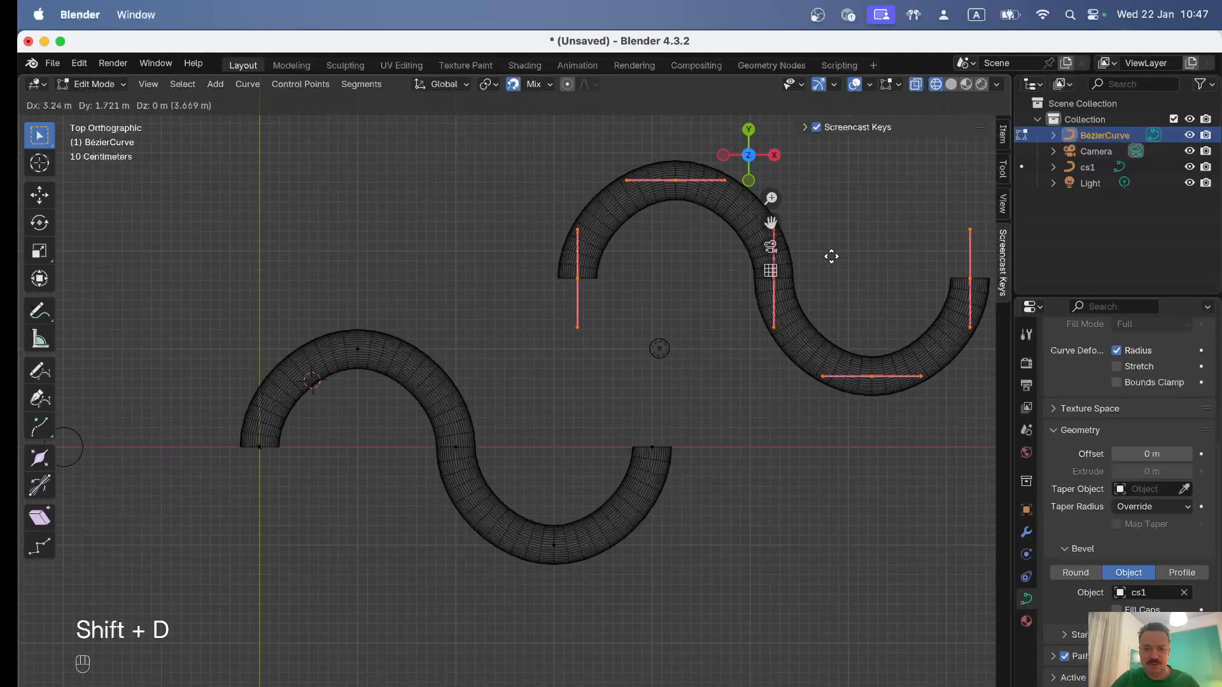
left_click(814, 330)
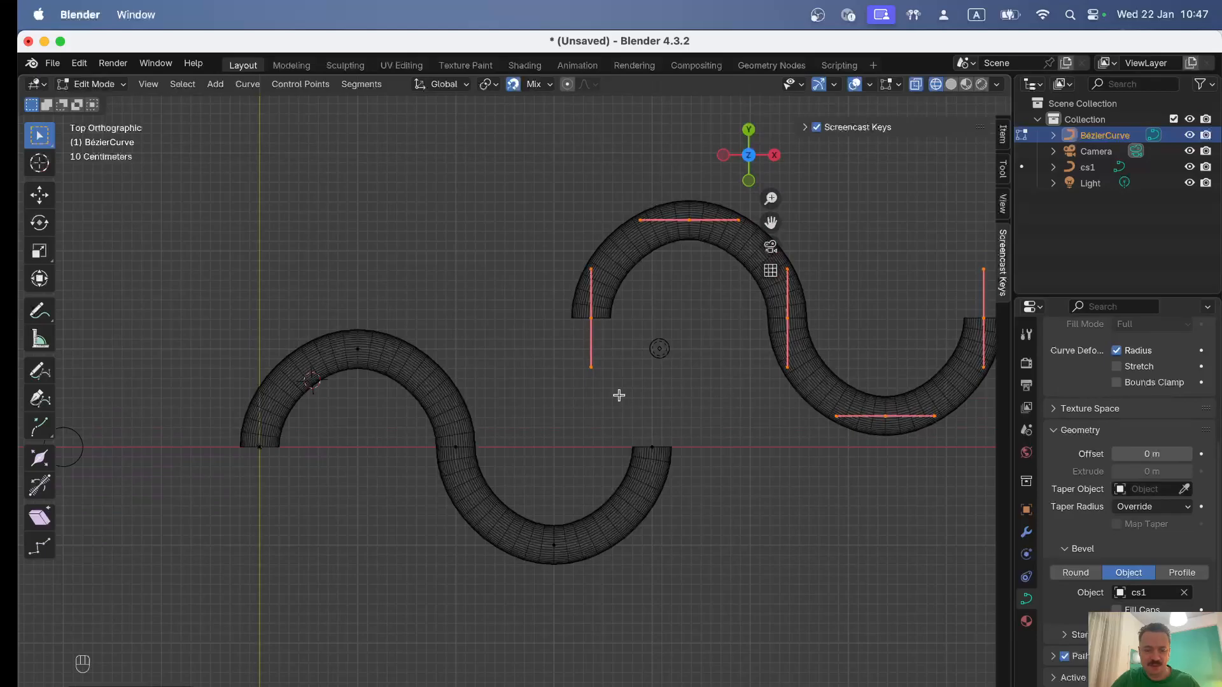
key("super+z")
Duplicate the wave's control points along the X axis and snap the copy's start onto the end of the original wave
key("shift+d")
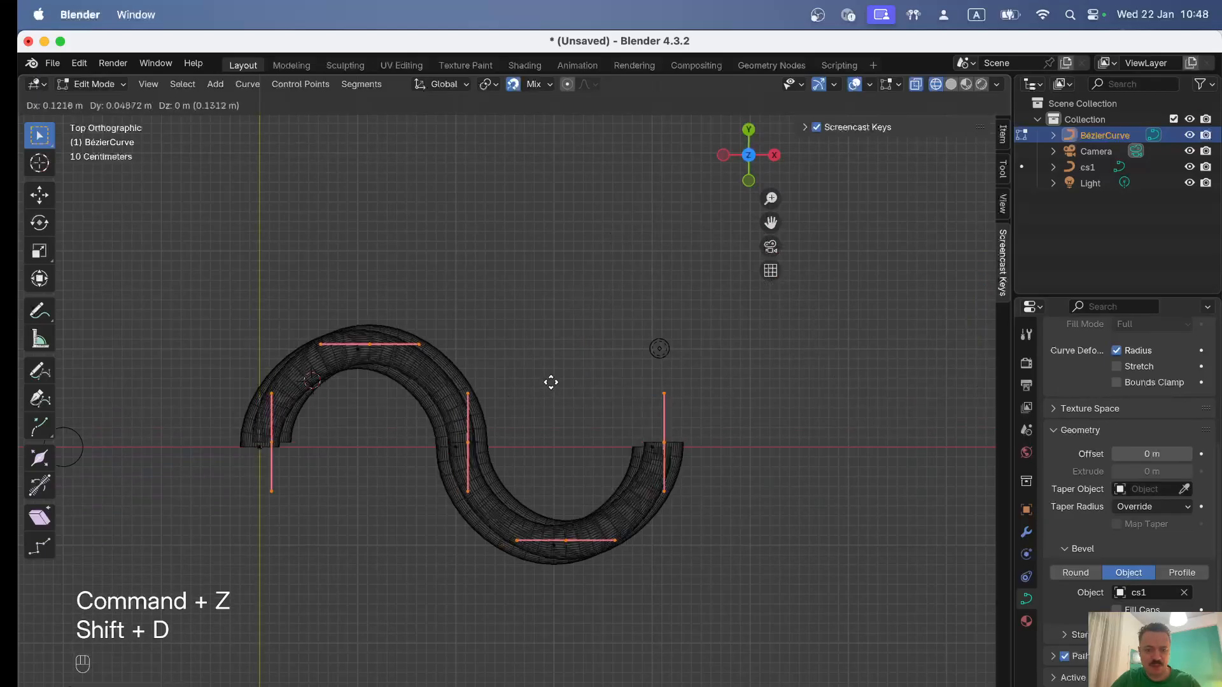
key("x")
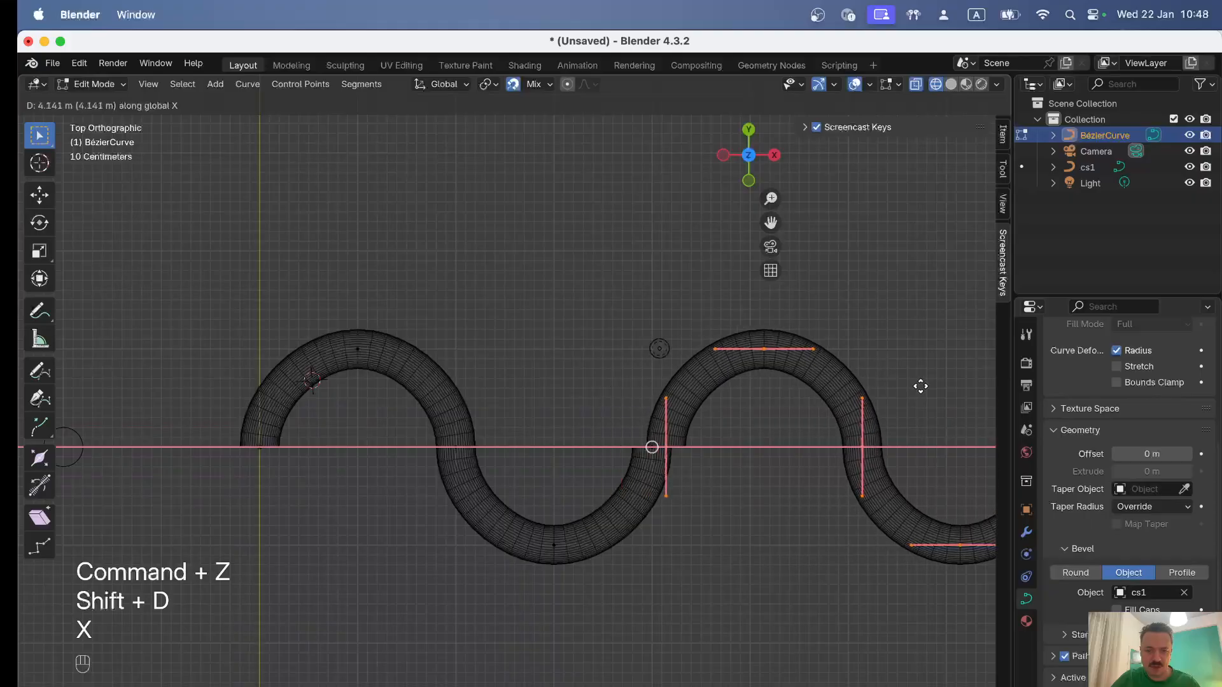
left_click(933, 385)
key("g")
key("x")
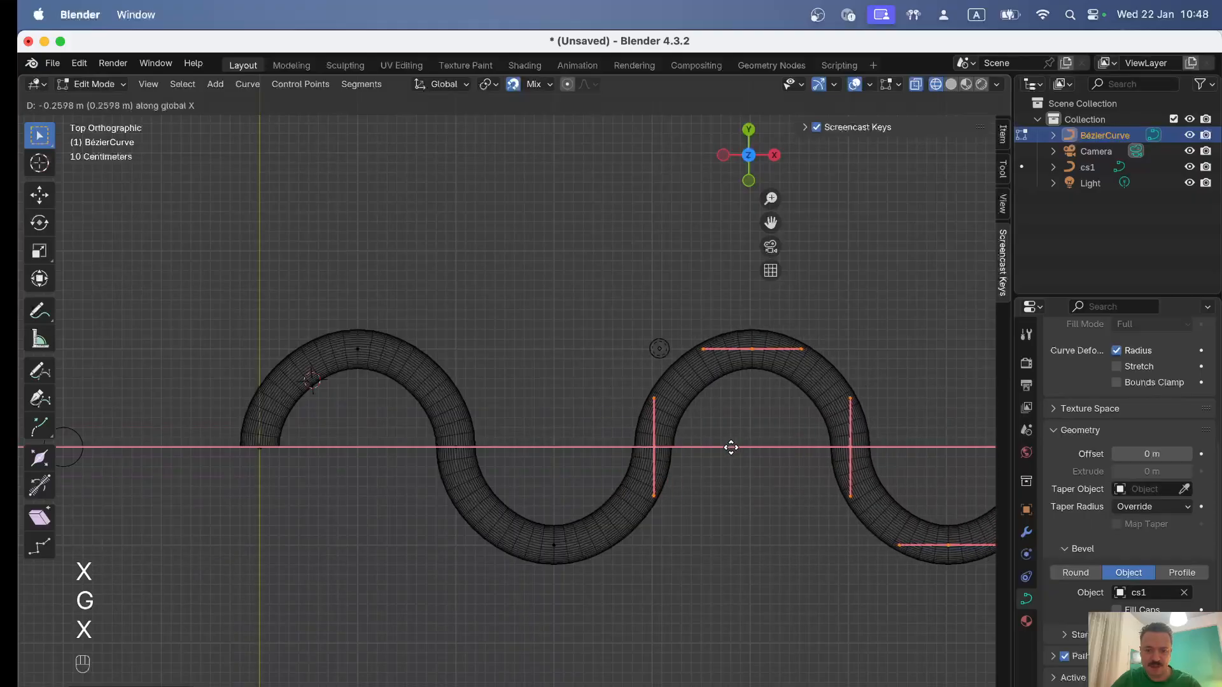
left_click(653, 449)
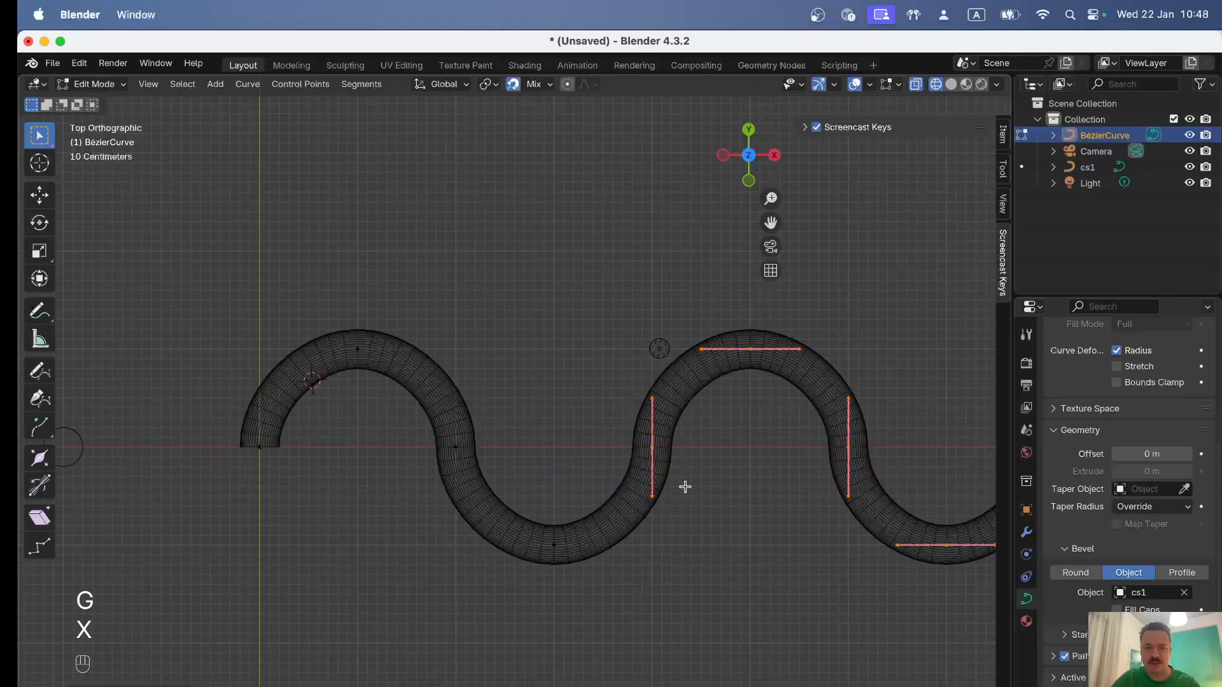
Duplicate all control points of the two-period wave along X and move the copy so it starts at the wave's end
scroll(684, 486, "down", 2)
key("a")
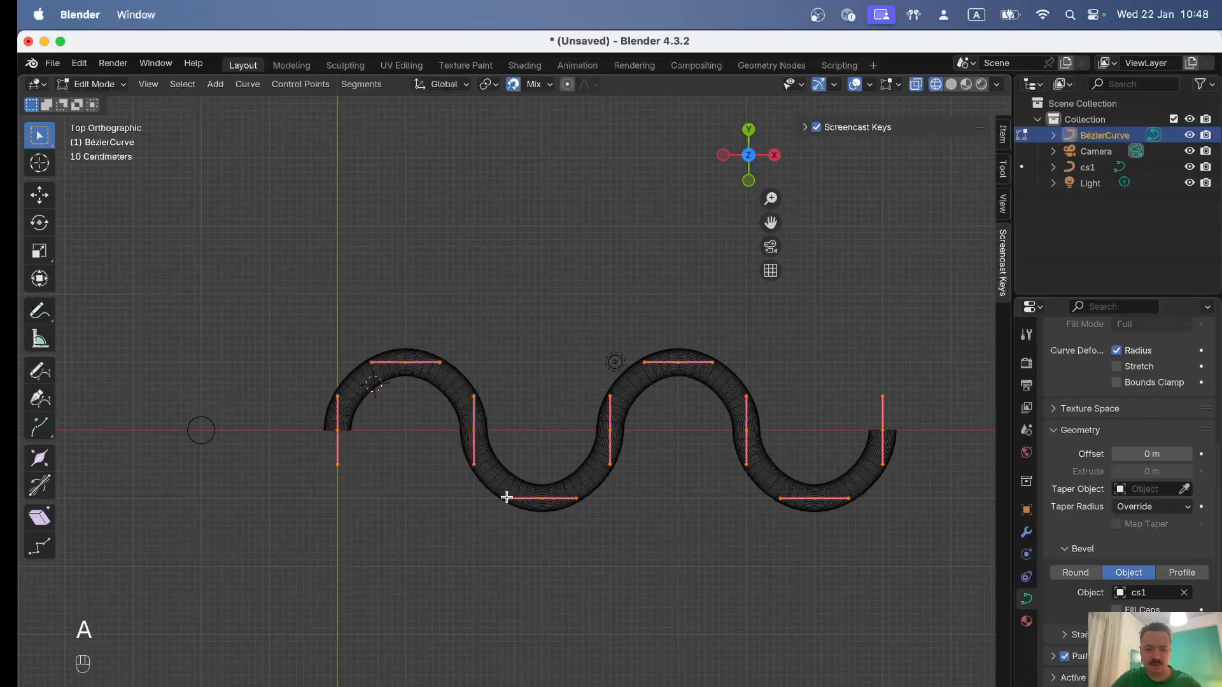
scroll(475, 504, "down", 2)
key("shift+d")
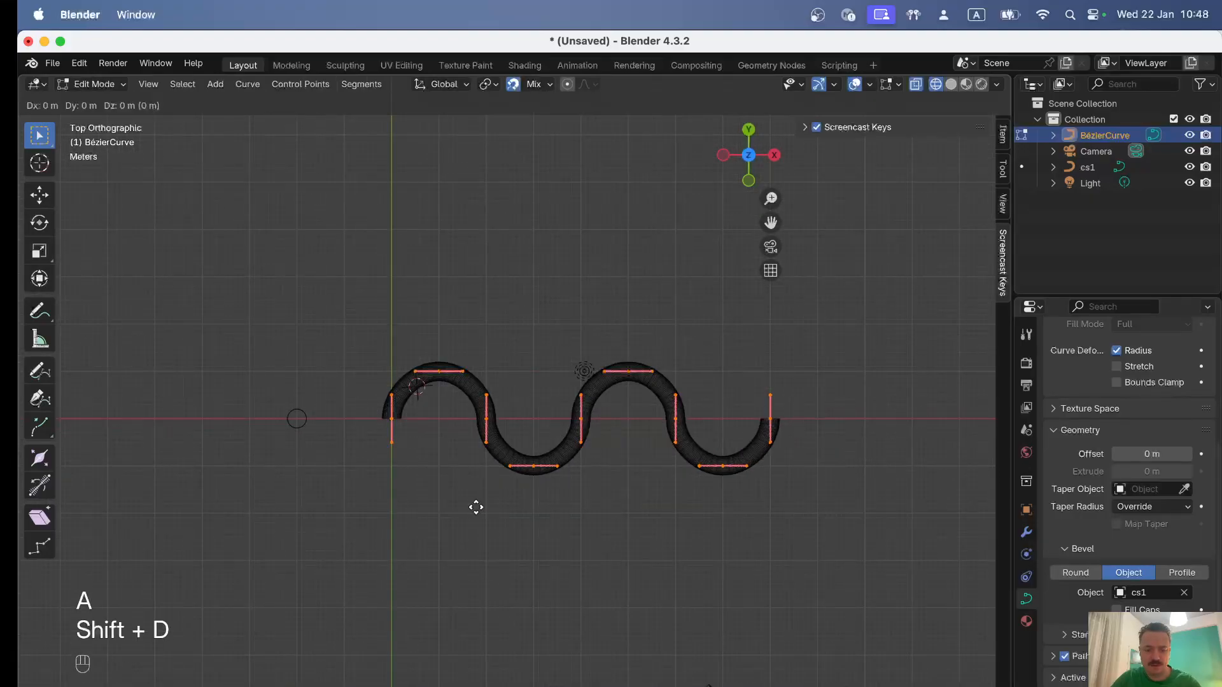
key("x")
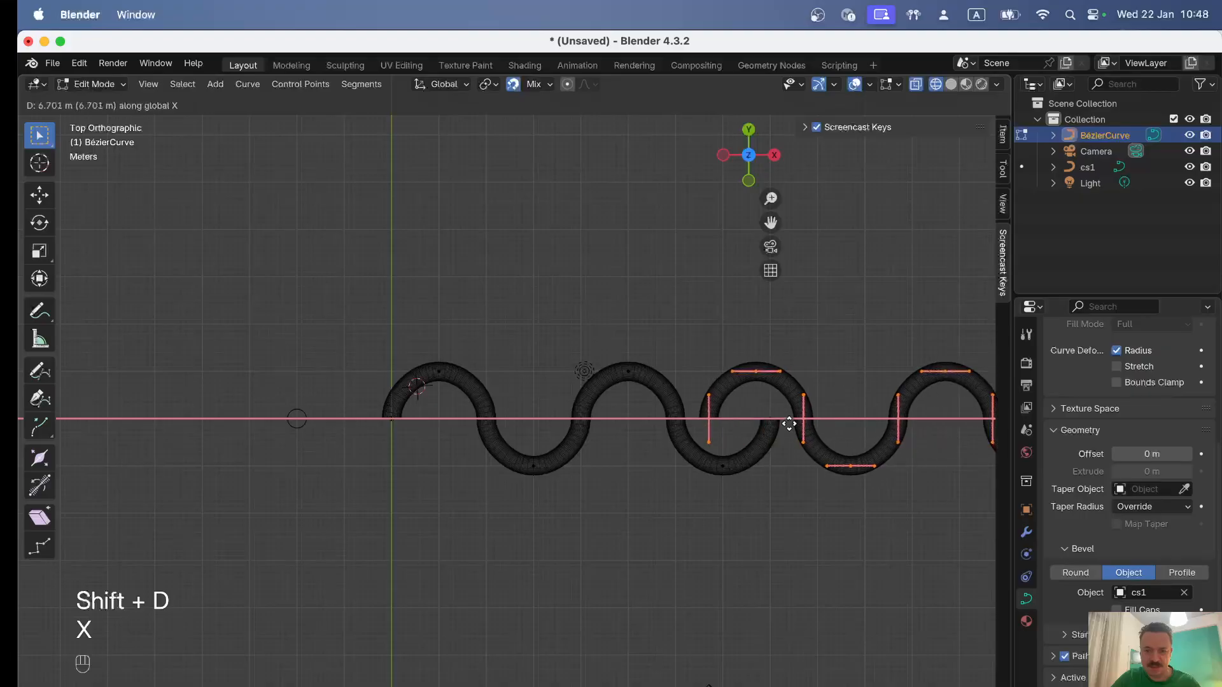
left_click(883, 463)
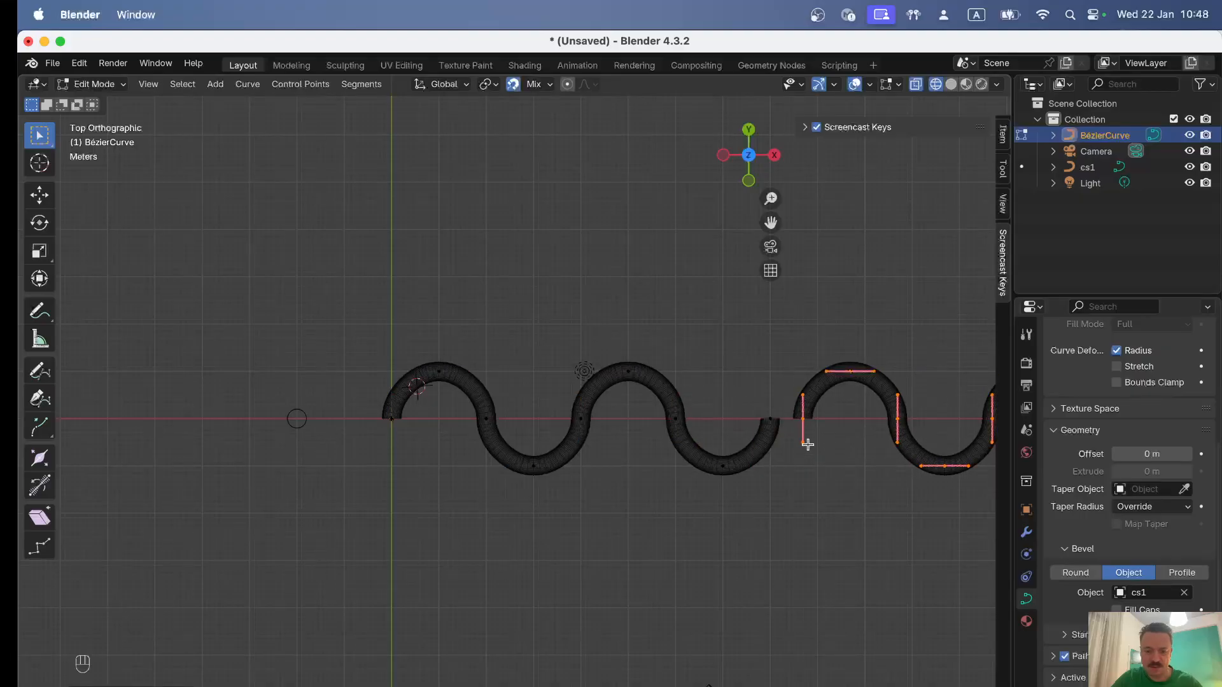
key("g")
key("x")
left_click(767, 419)
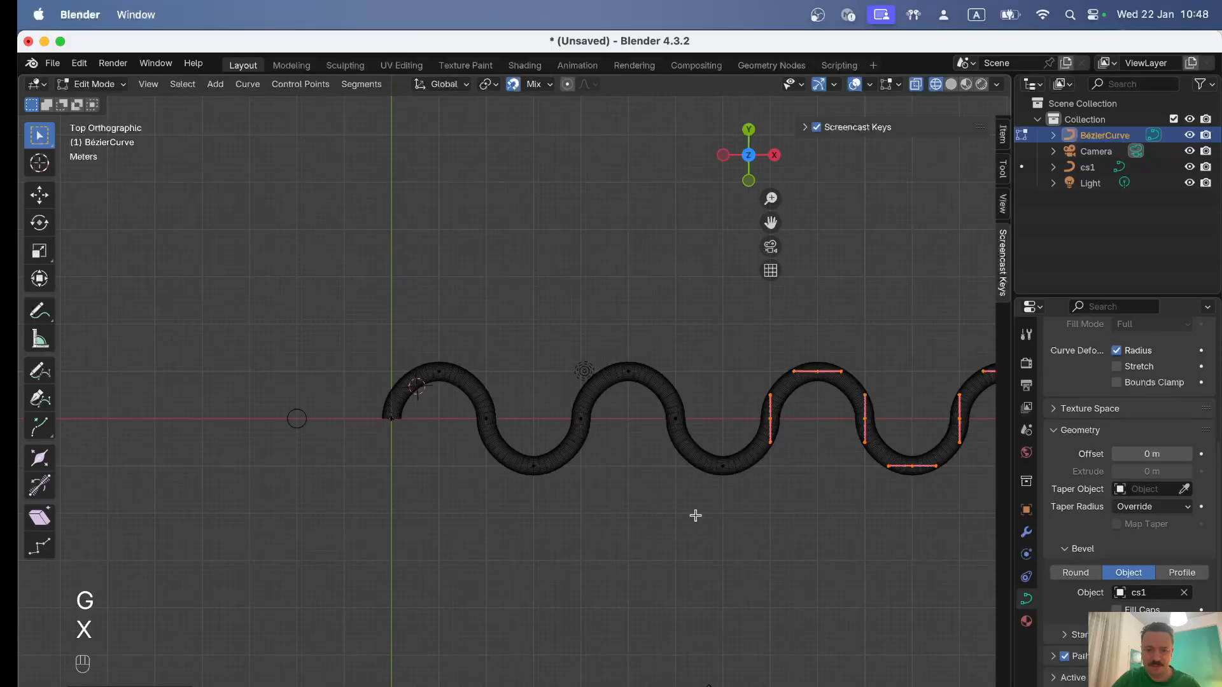
Select the whole four-period wave and place a duplicate of it along X near its far end
scroll(693, 515, "down", 4)
scroll(688, 471, "up", 1)
key("a")
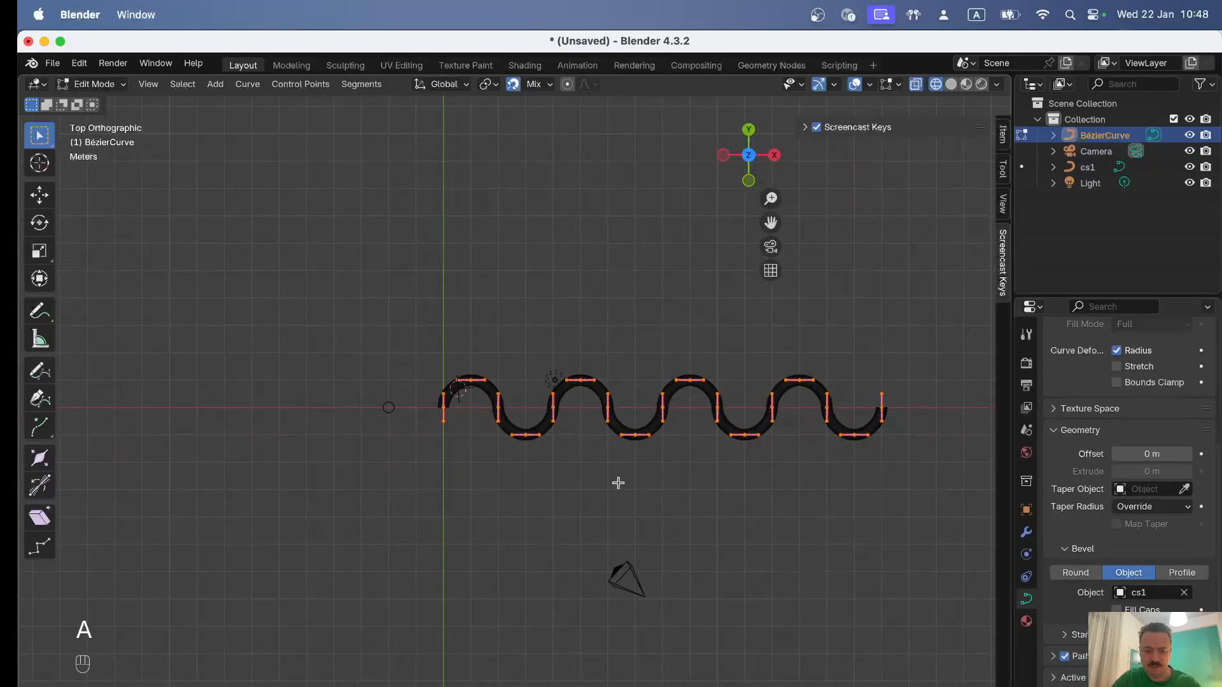
key("shift+d")
key("x")
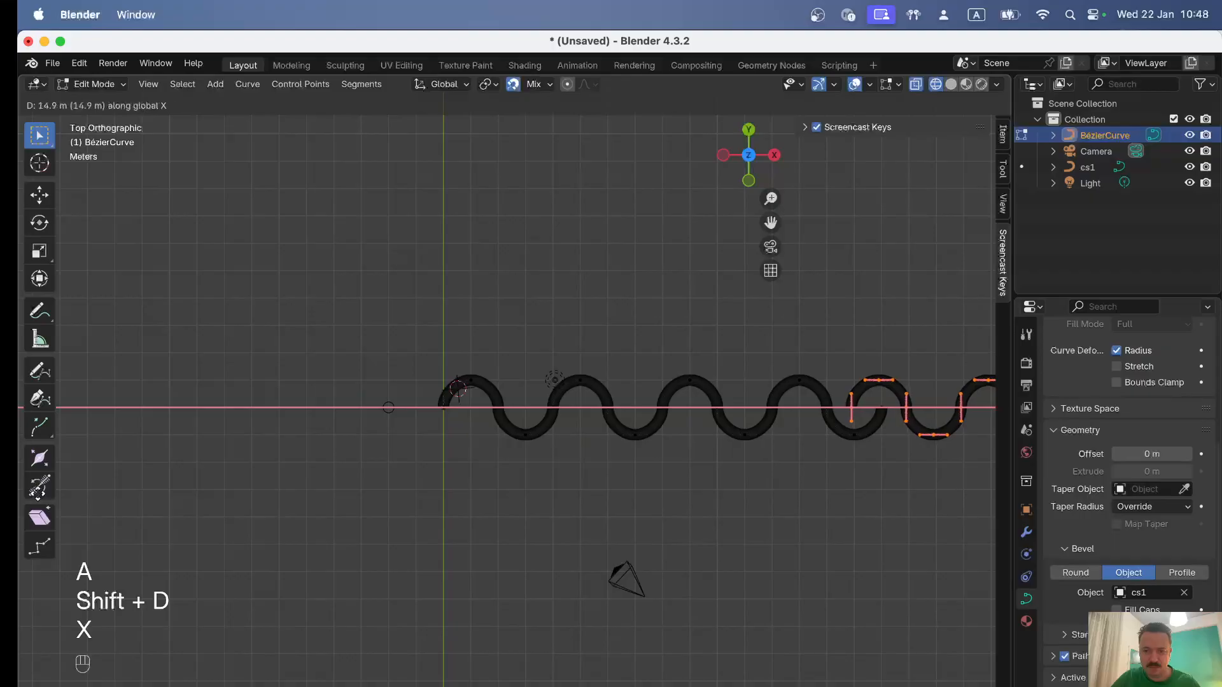
left_click(37, 493)
middle_click_drag(710, 506, 346, 508, "shift")
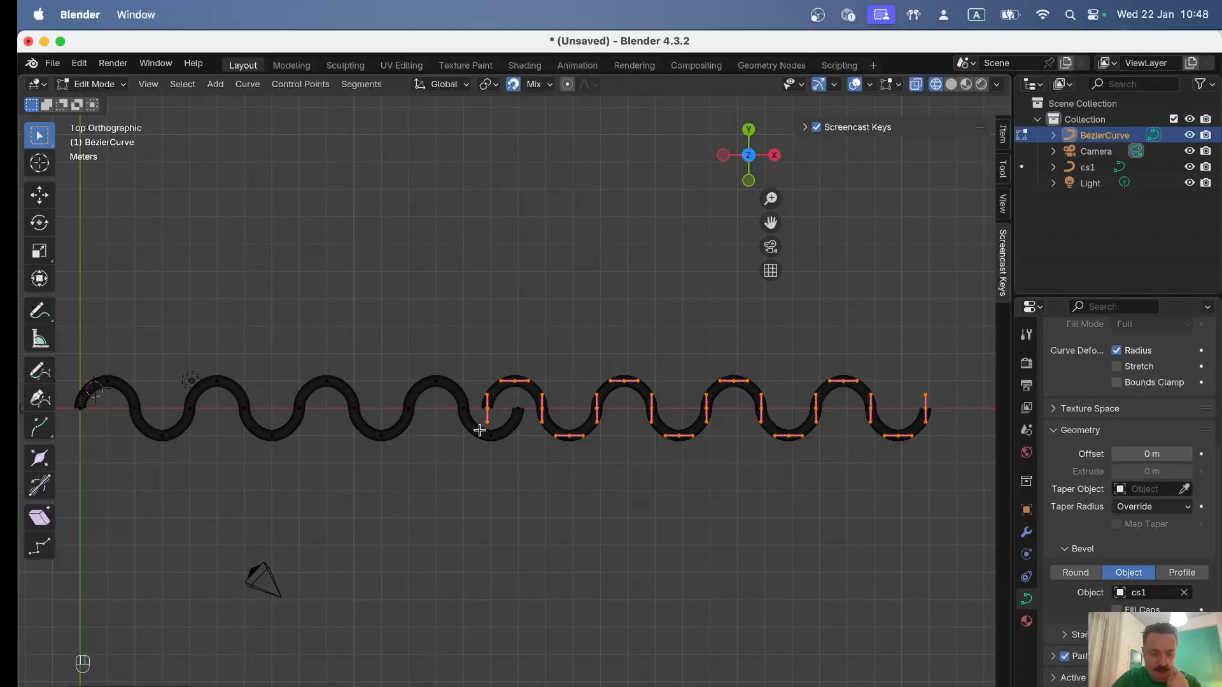
Move the duplicated section along X until its start meets the original wave's end, and return to Object Mode
scroll(489, 415, "down", 2)
scroll(489, 413, "up", 6)
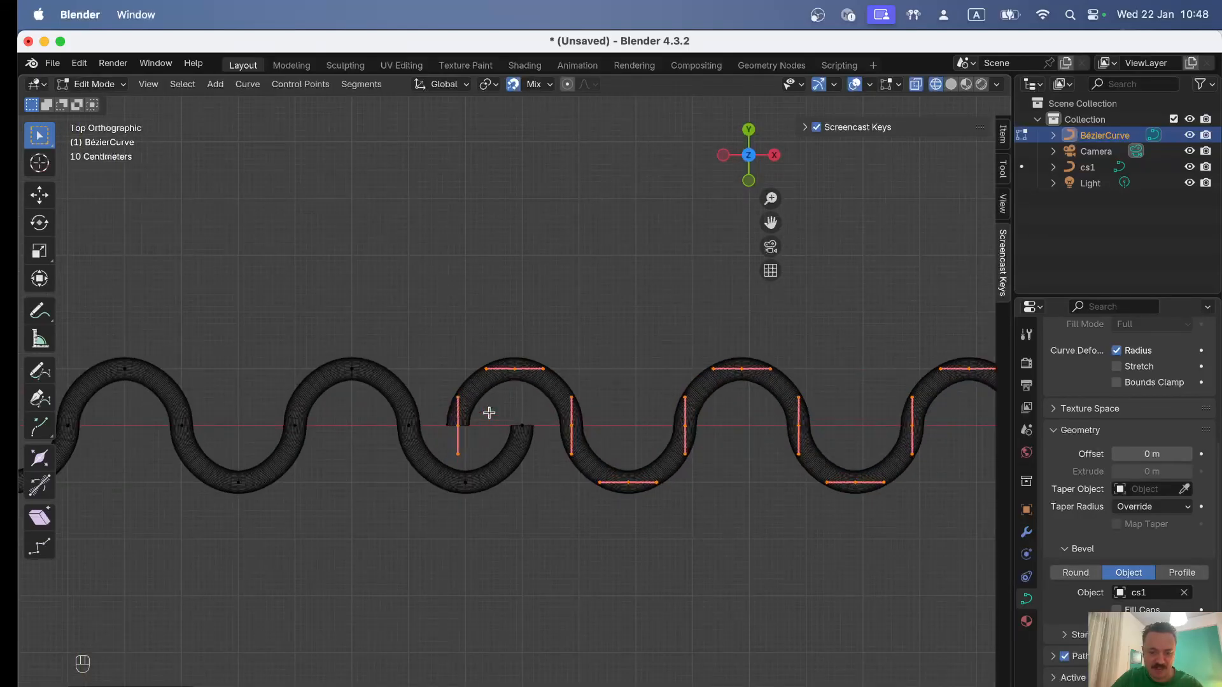
key("g")
key("x")
left_click(597, 425)
key("g")
key("x")
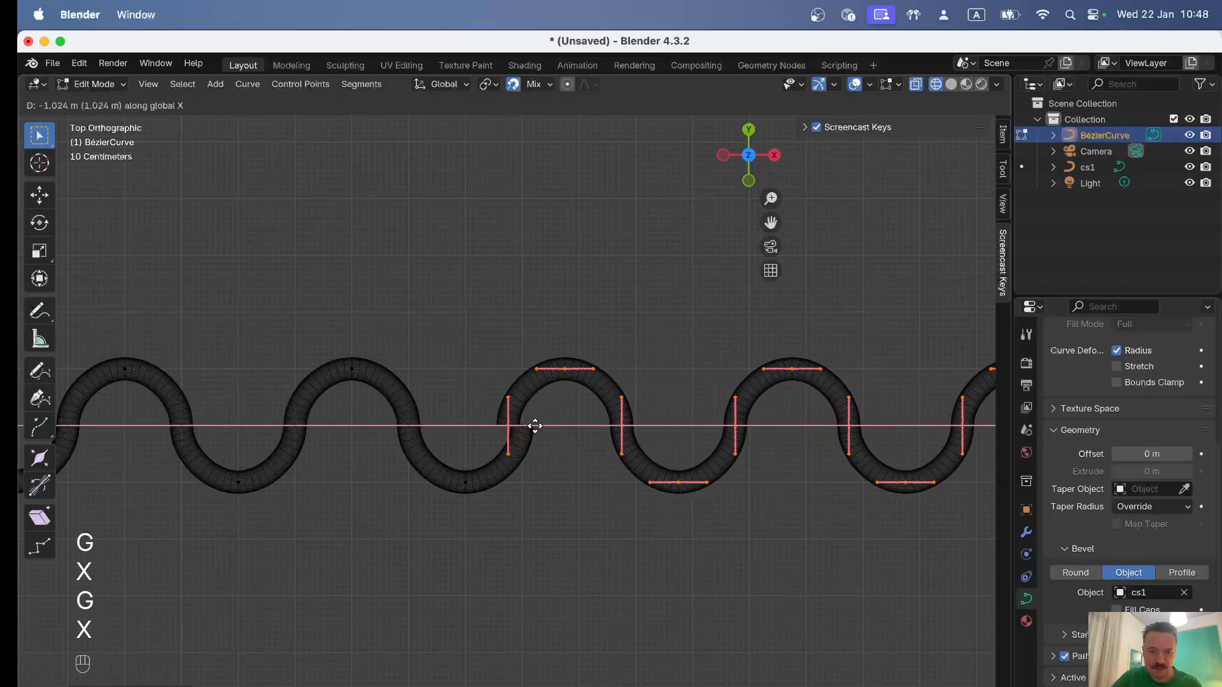
left_click(529, 426)
key("Tab")
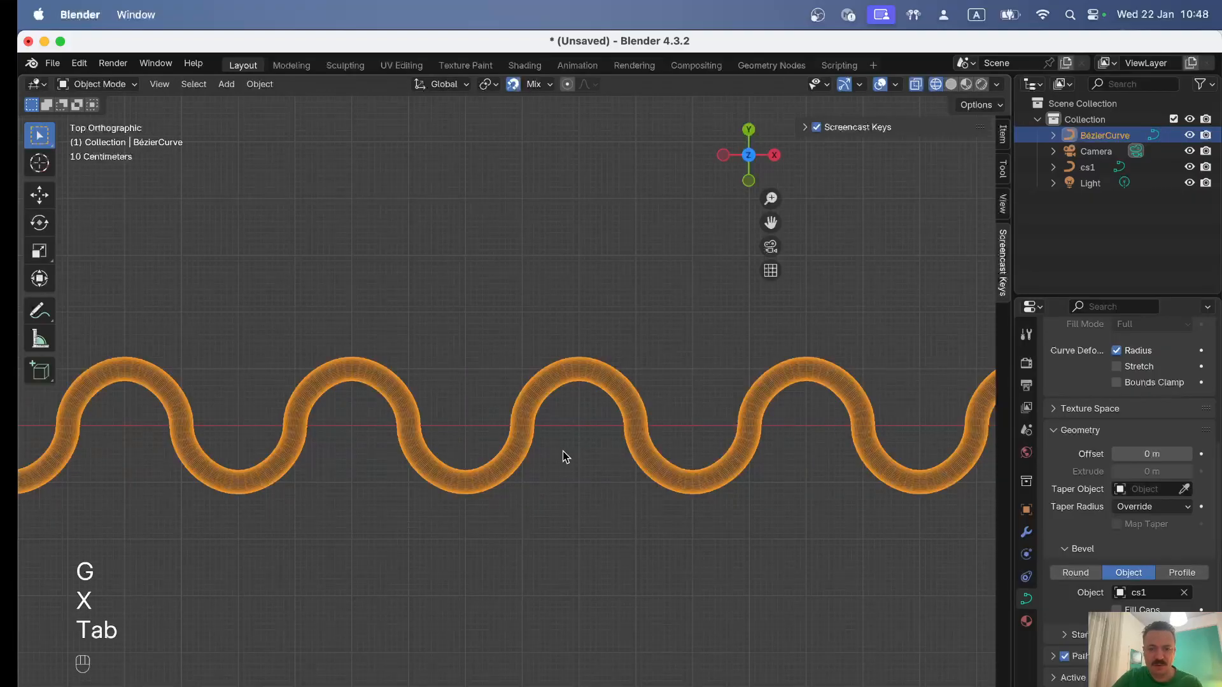
Create a linked duplicate of the wave curve, offset 2 m along the Z axis
scroll(563, 452, "down", 6)
middle_click_drag(583, 414, 480, 474)
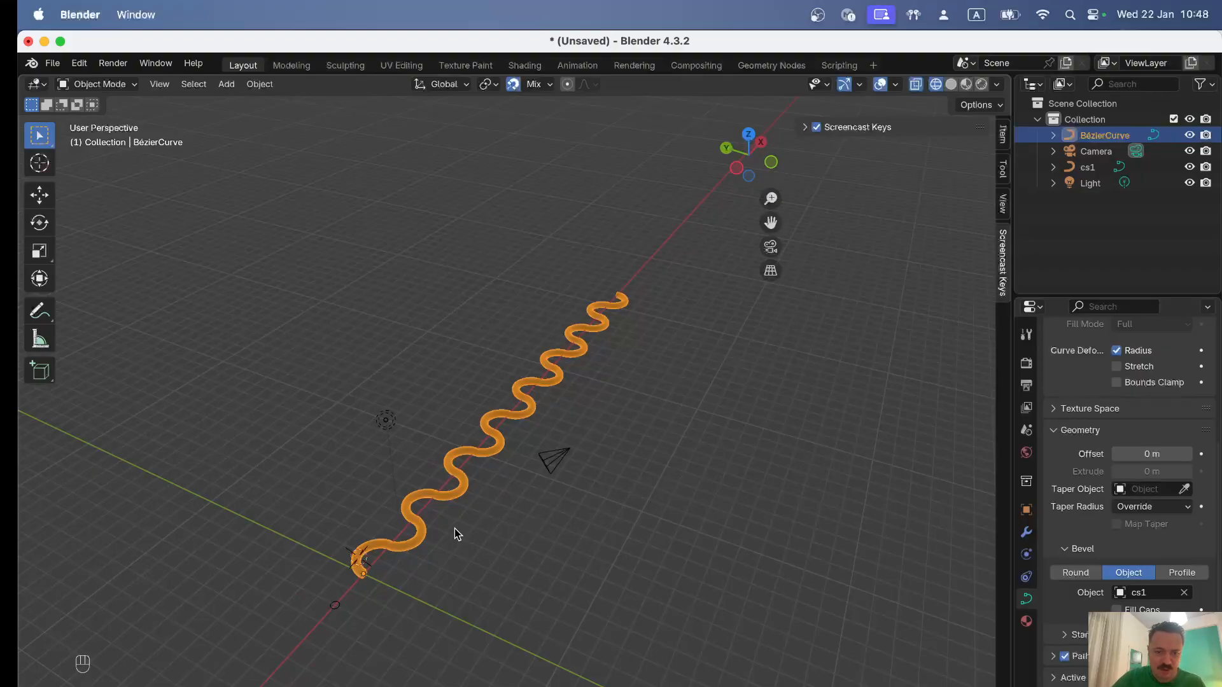
scroll(455, 529, "down", 4)
scroll(455, 528, "up", 5)
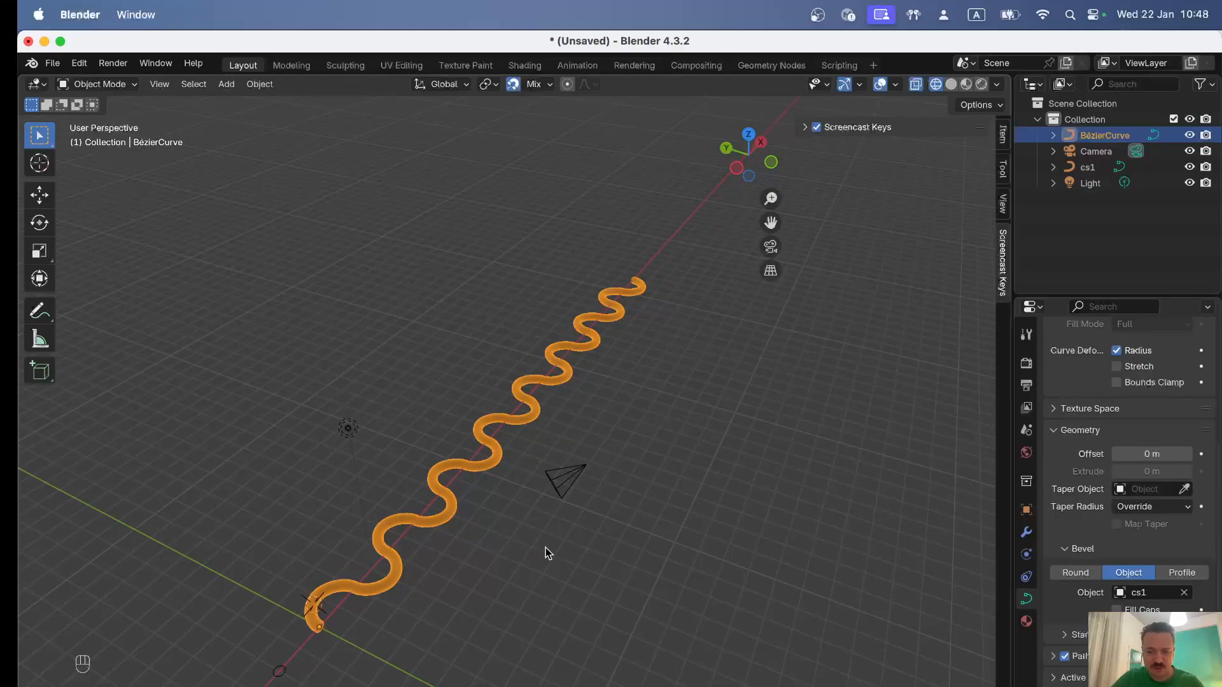
key("shift")
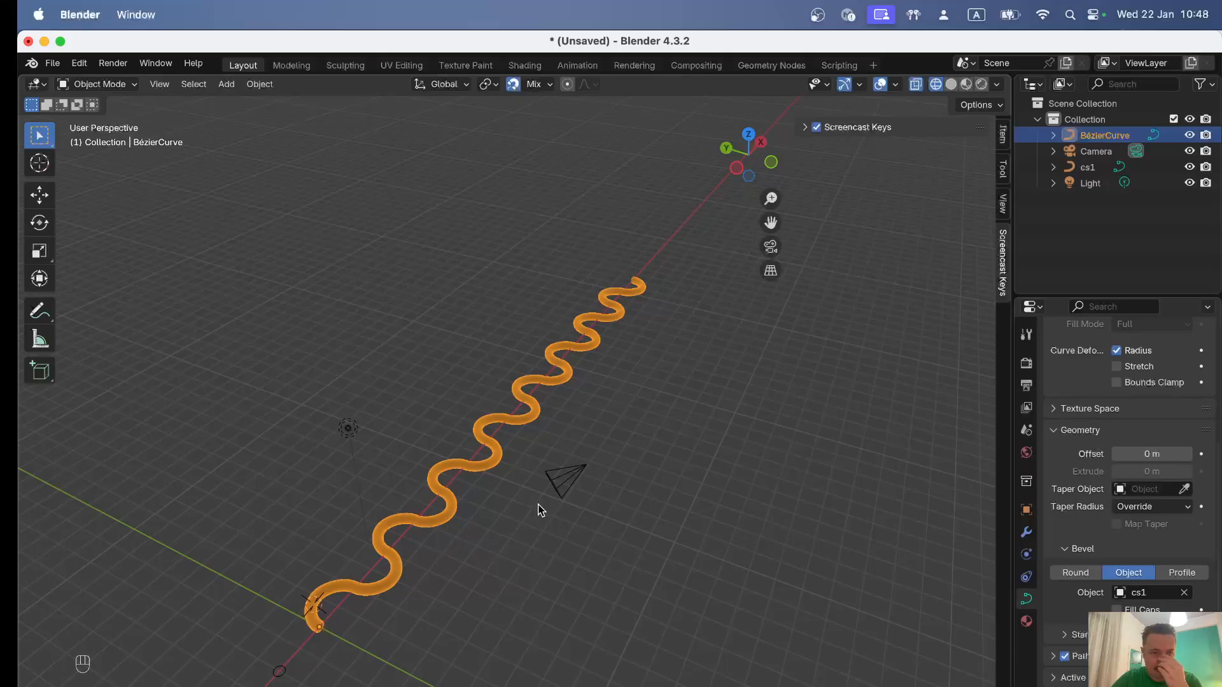
left_click(260, 84)
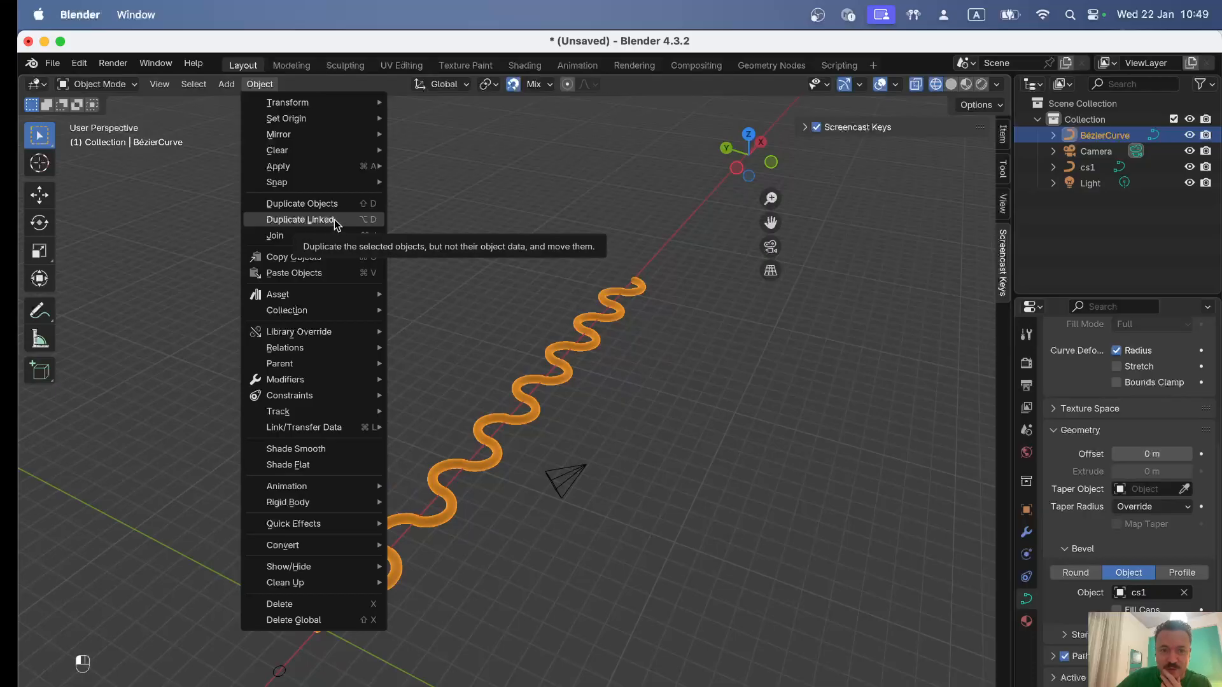
key("alt+d")
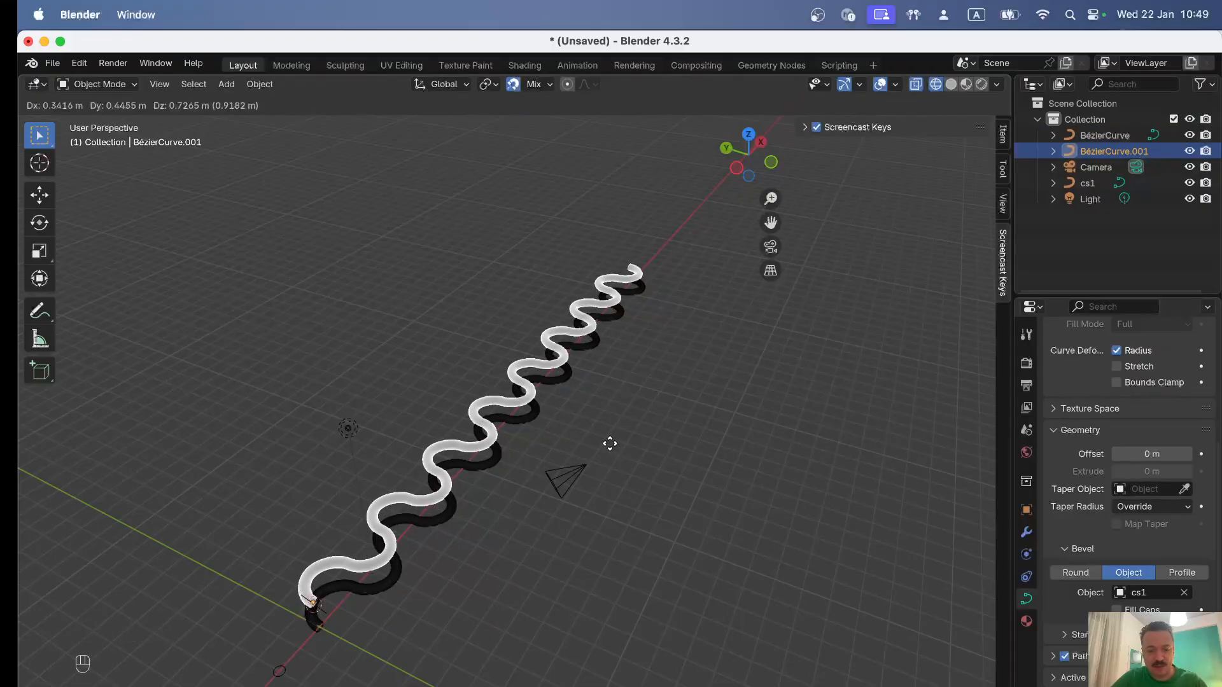
key("KP_2")
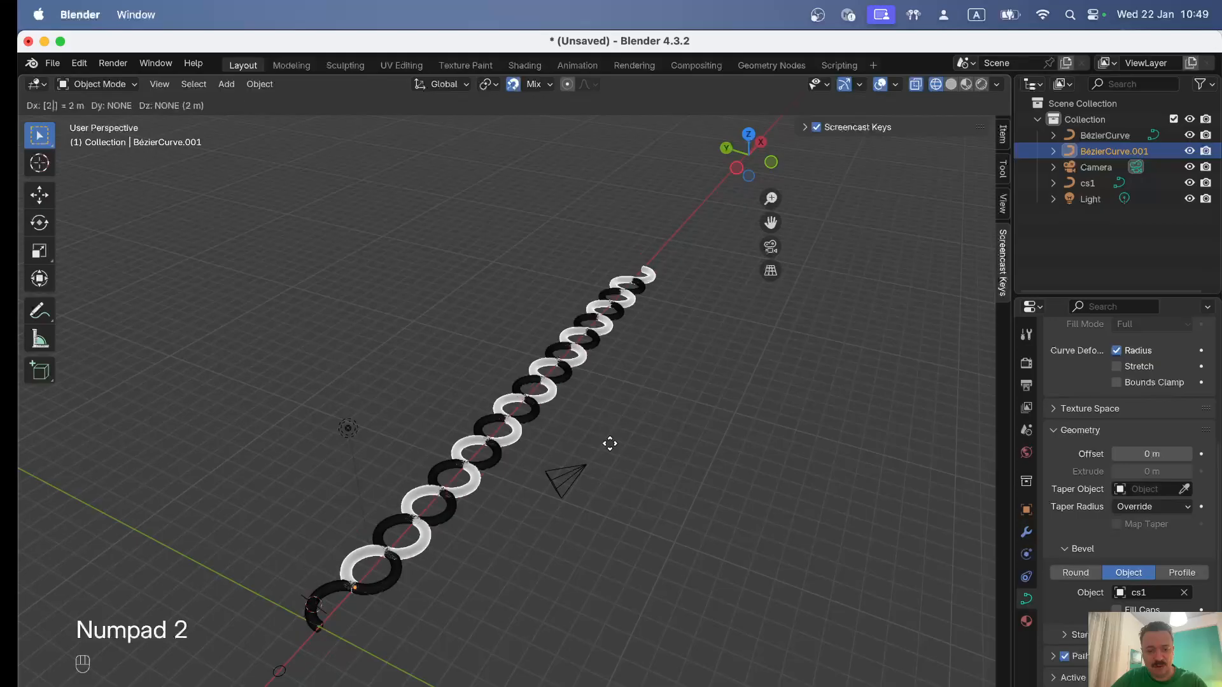
key("z")
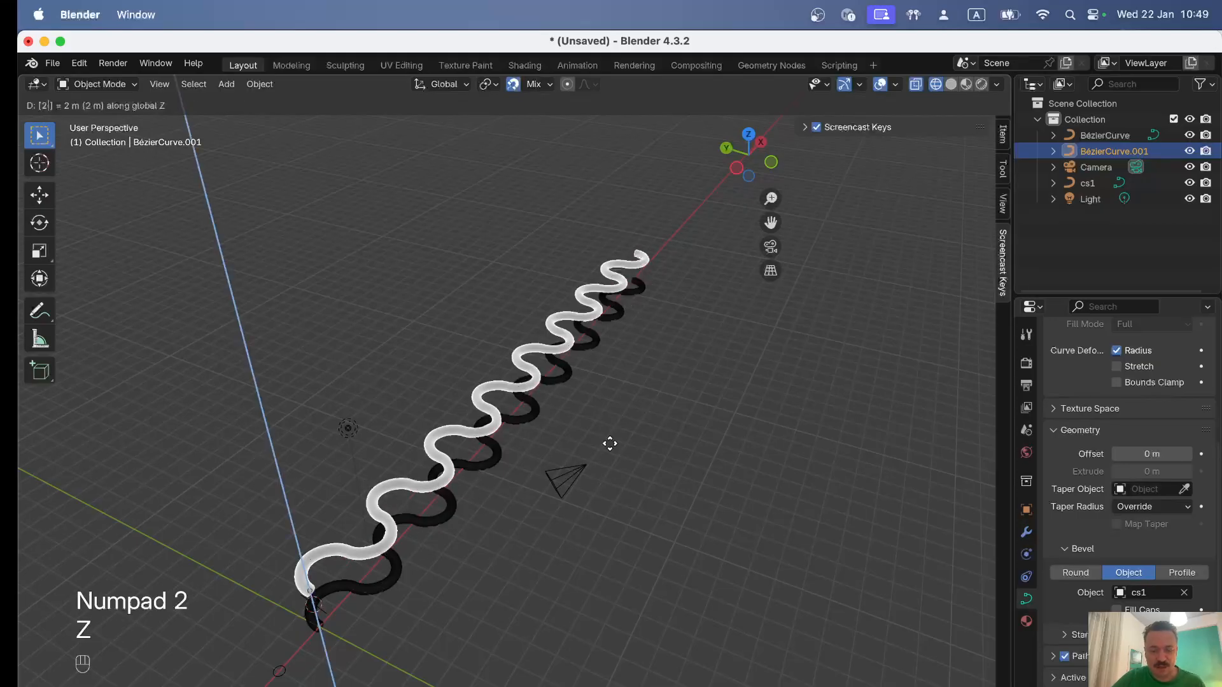
left_click(610, 443)
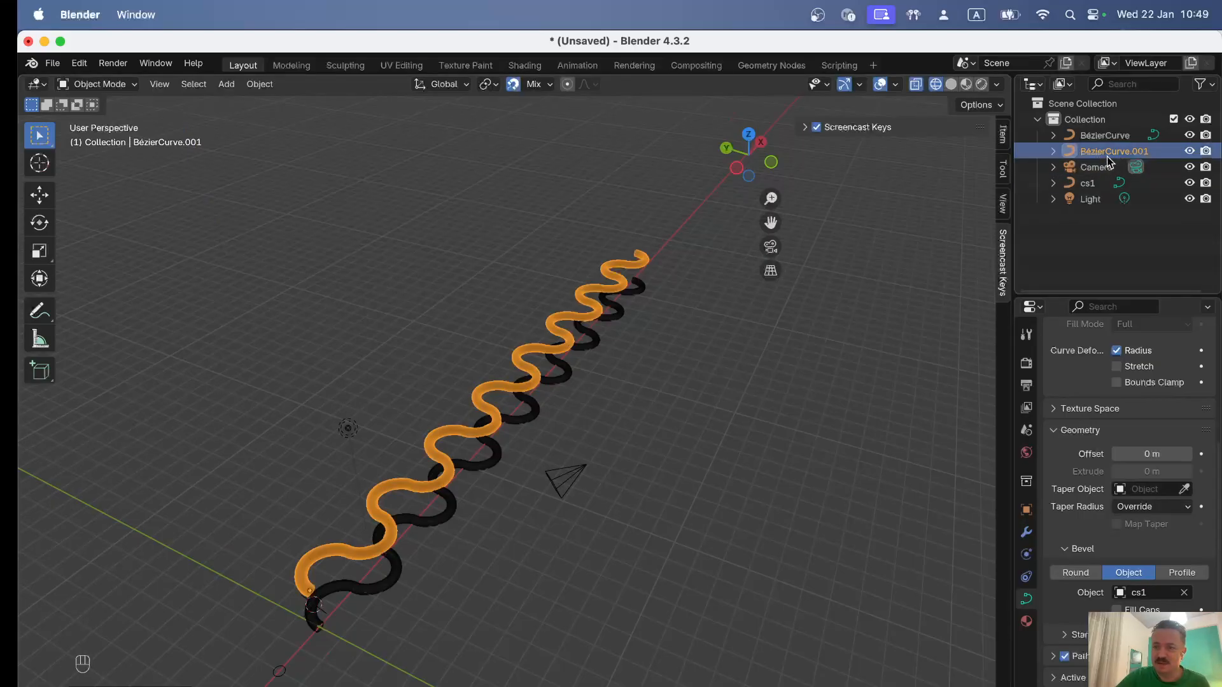
Expand both wave curve objects in the Outliner and rename their shared curve data as thread
left_click(1063, 136)
left_click(1060, 167)
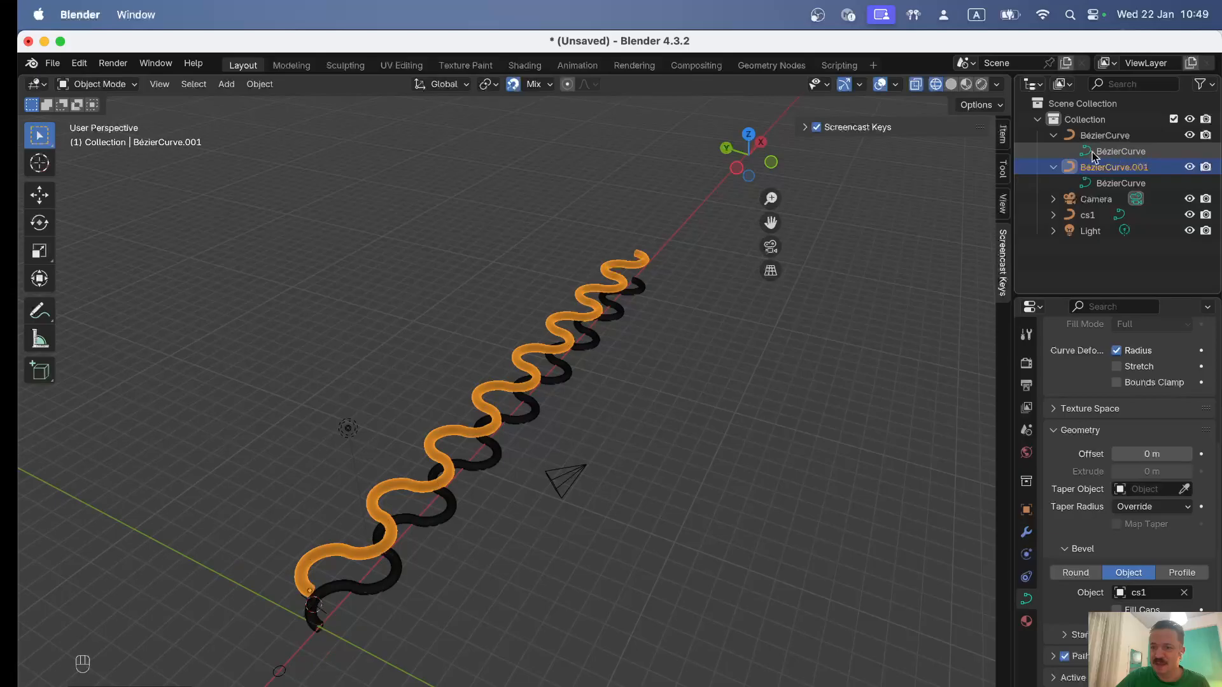
double_click(1113, 151)
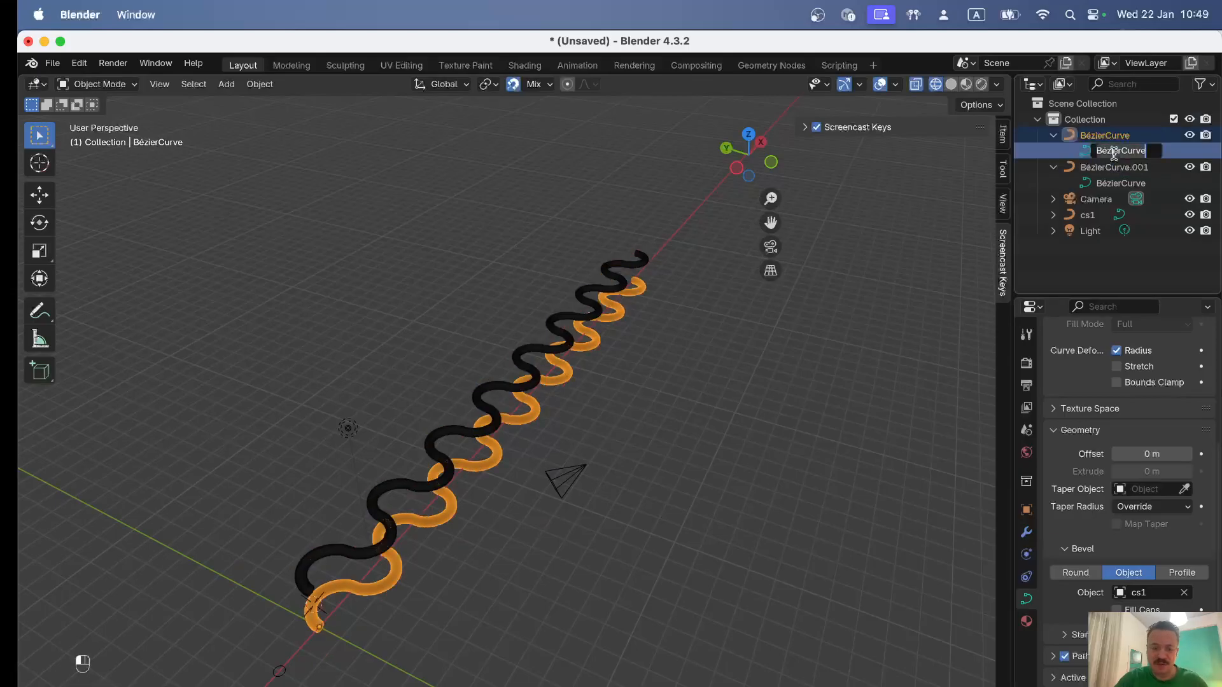
type("thread")
key("Return")
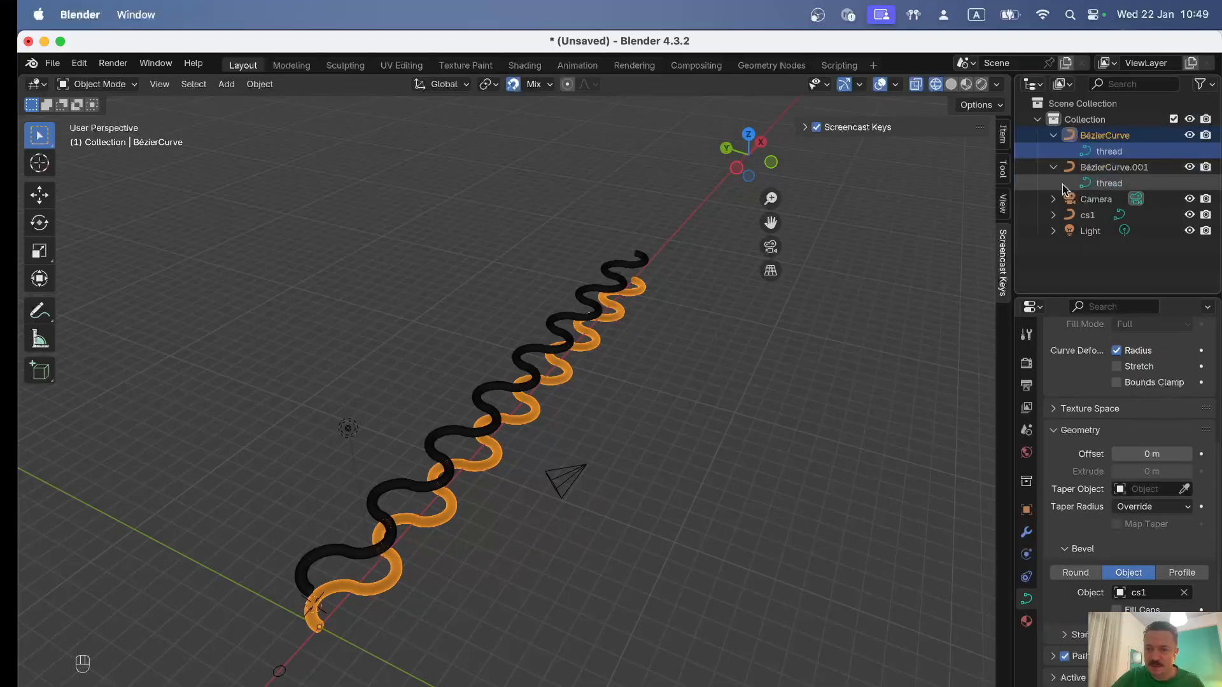
Examine the spacing of the two linked wave curves from the right and front views, selecting each in turn
left_click(300, 574)
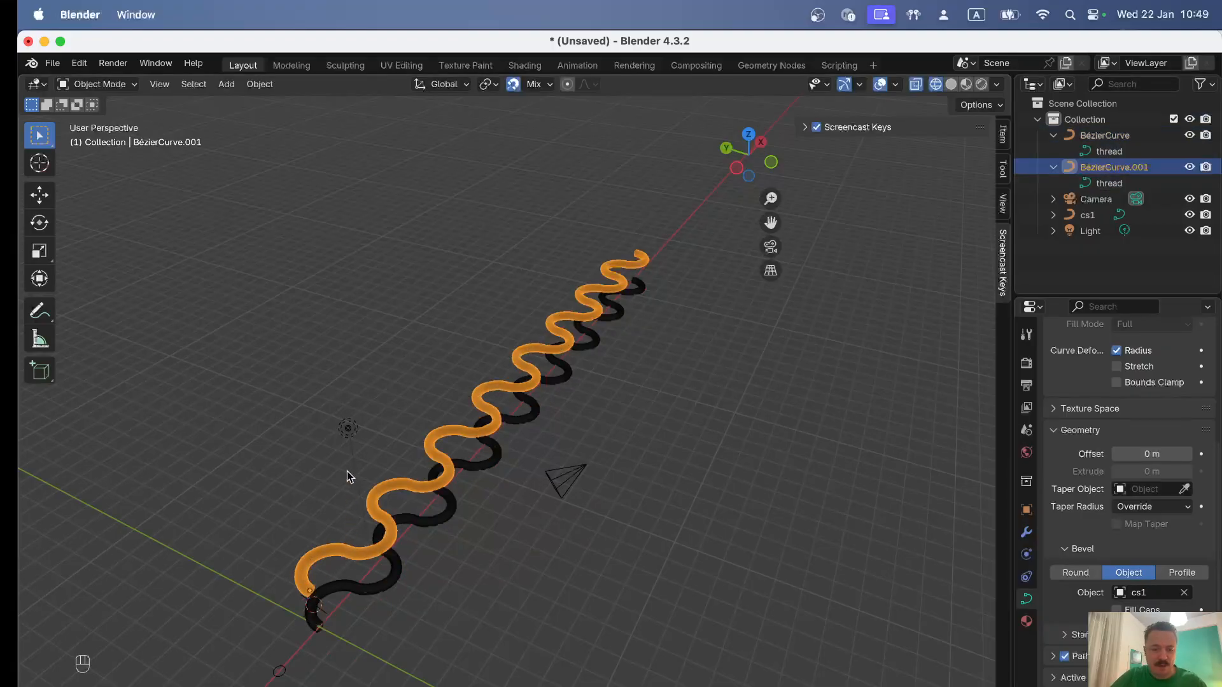
key("KP_3")
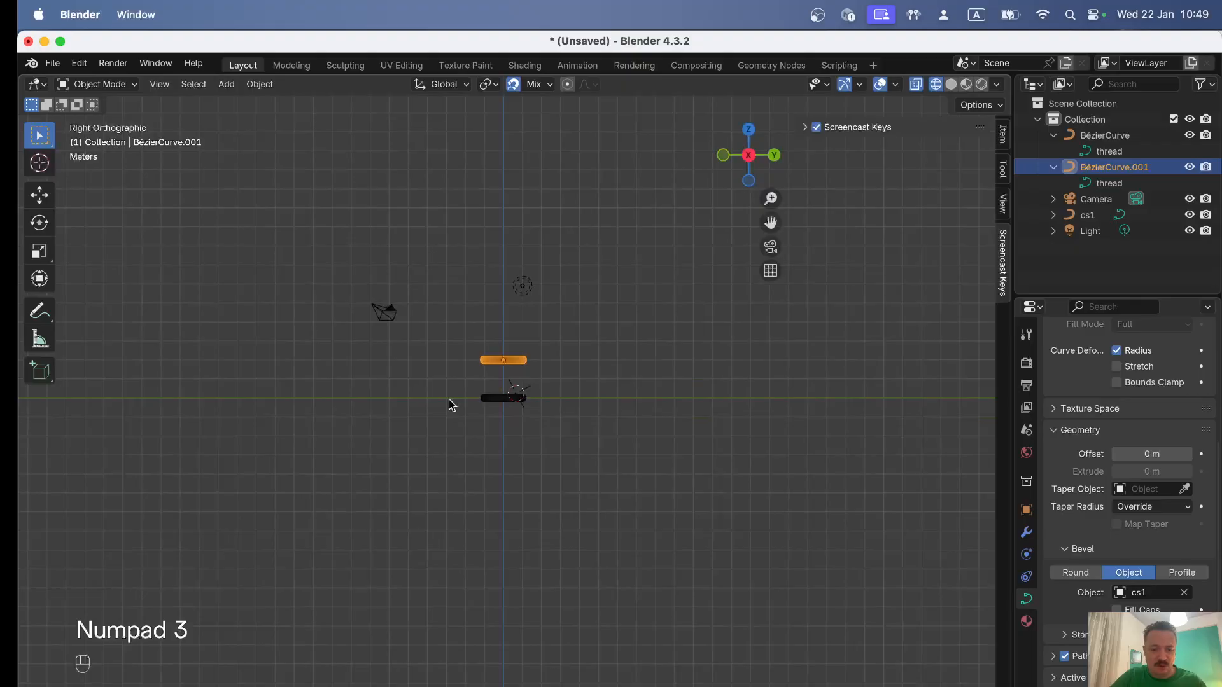
key("KP_1")
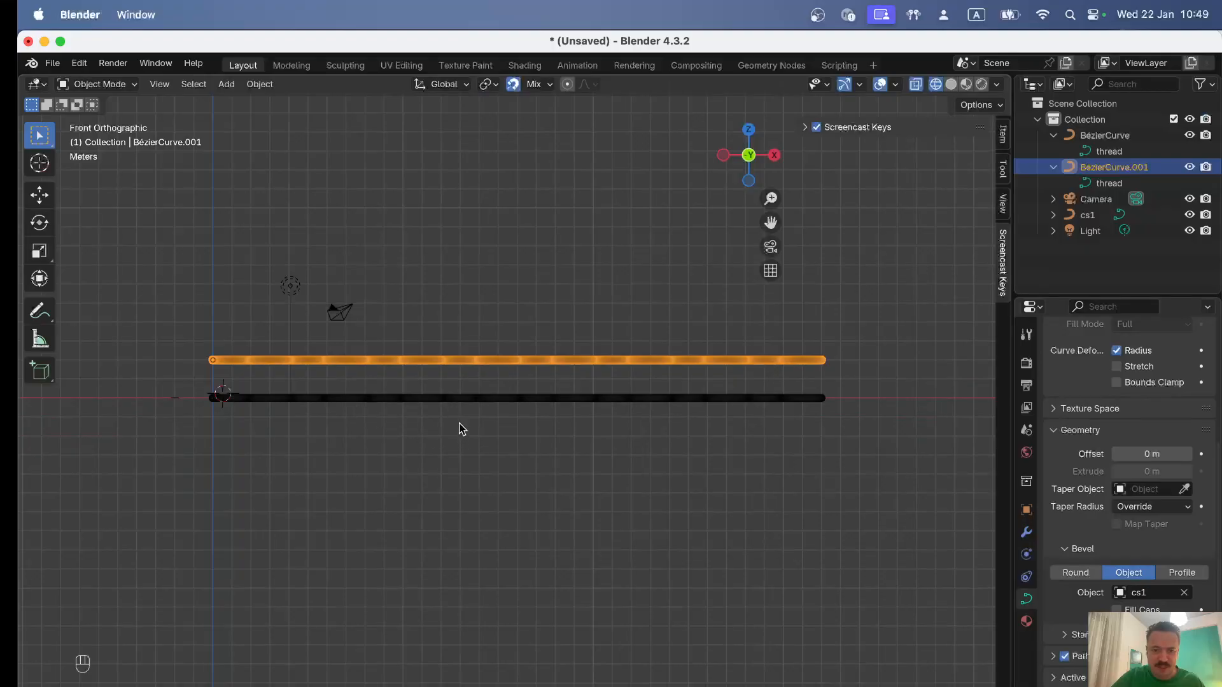
left_click(449, 397)
left_click(455, 361)
left_click(454, 392)
mouse_move(485, 414)
middle_mouse_down()
mouse_move(453, 518)
mouse_move(484, 510)
middle_mouse_up()
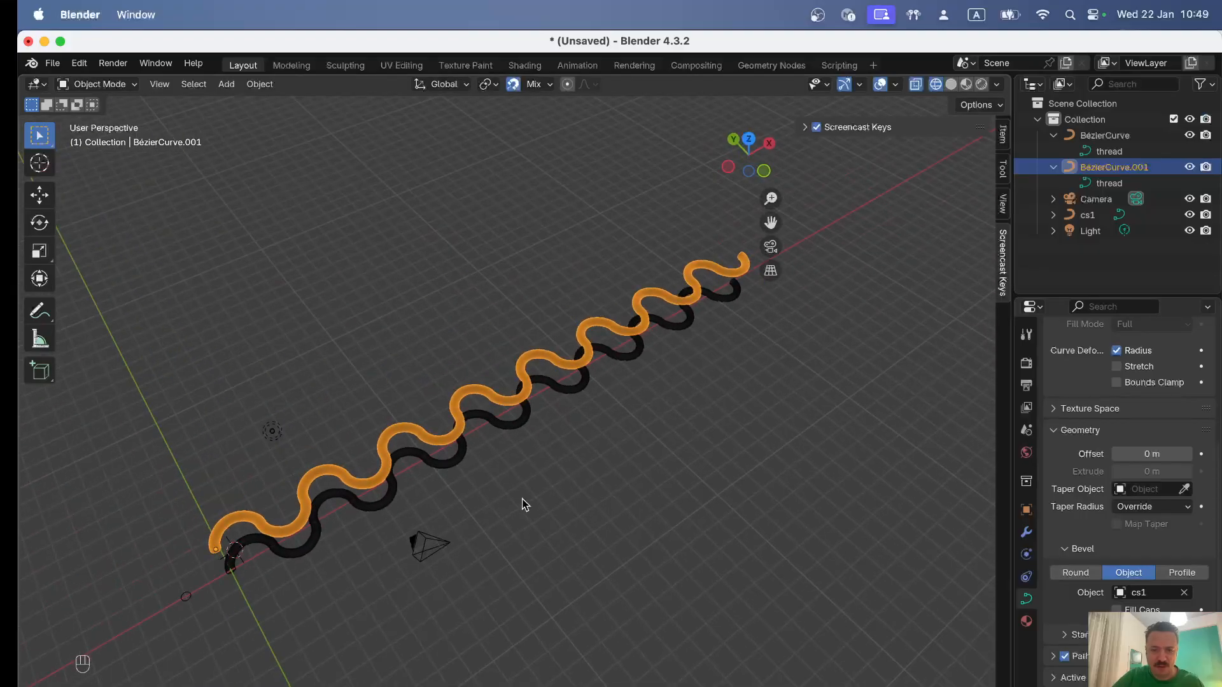
Create an independent duplicate of the upper wave curve, offset 2 m along the Z axis
key("shift")
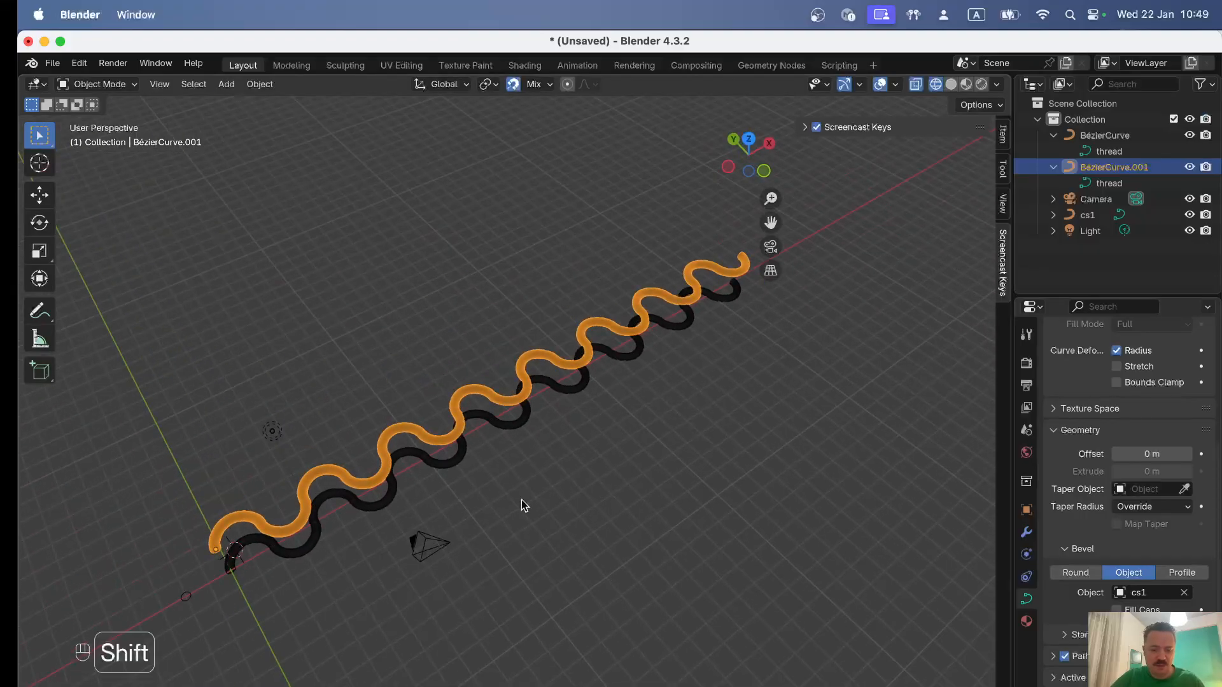
key("shift+d")
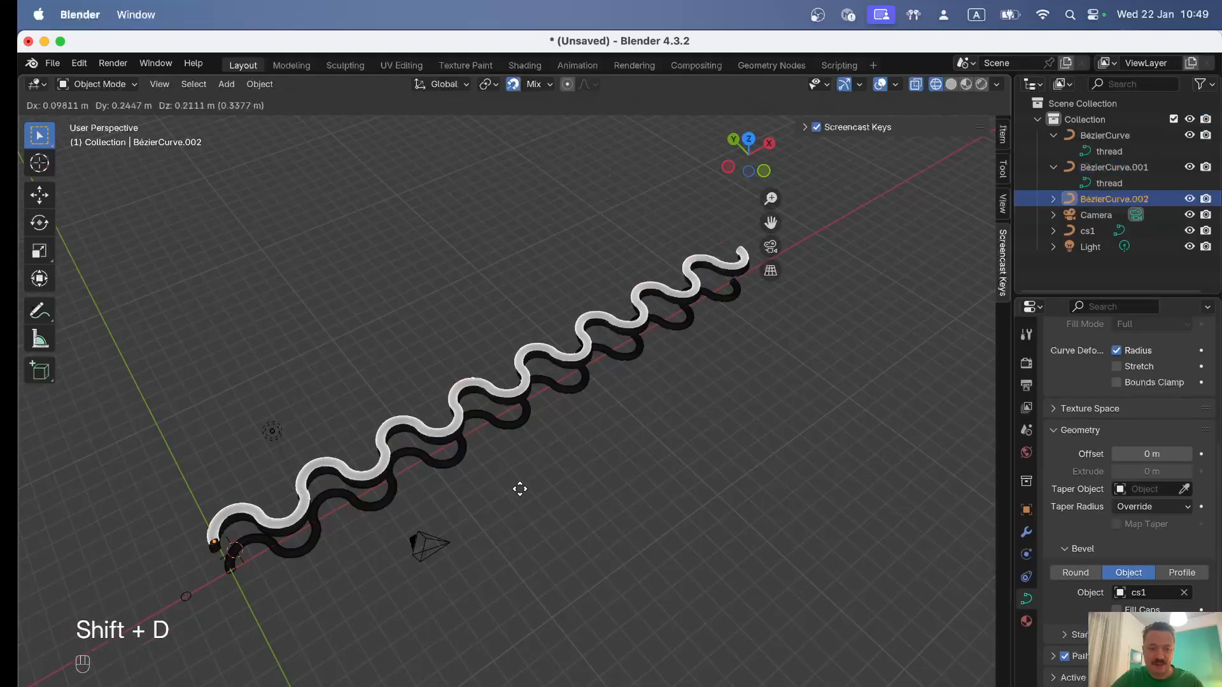
key("z")
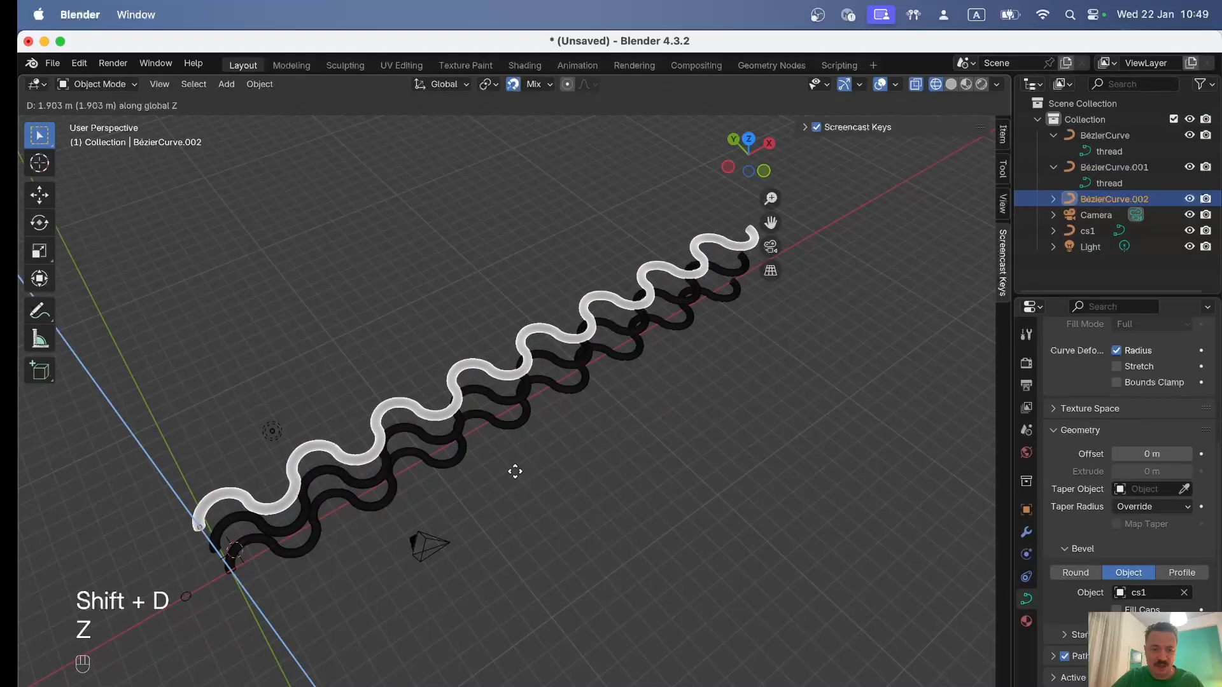
key("KP_2")
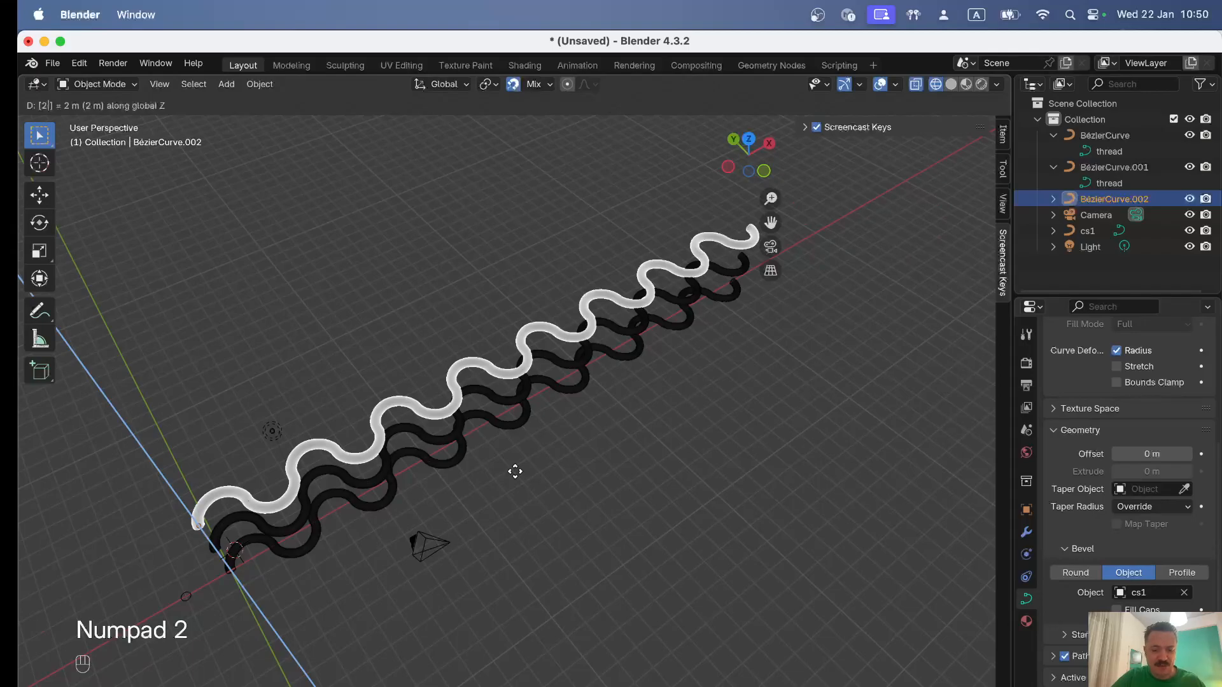
left_click(514, 471)
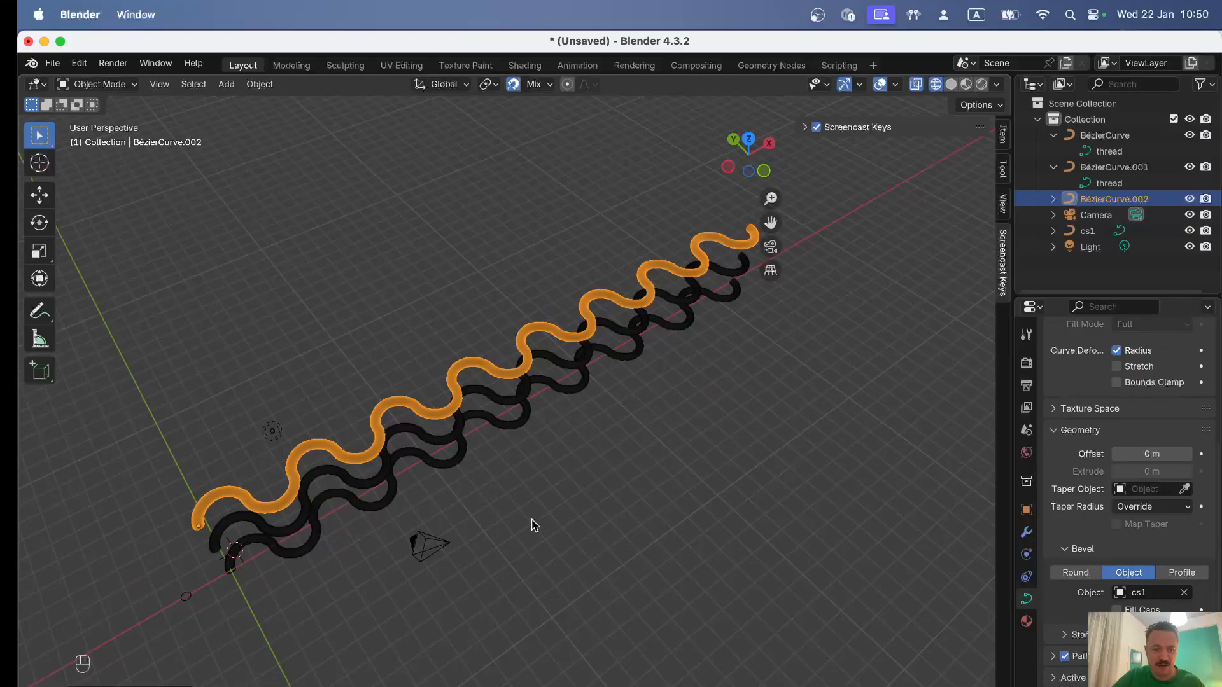
Rotate the new independent wave copy by -90° about the global Y axis so it stands upright
key("r")
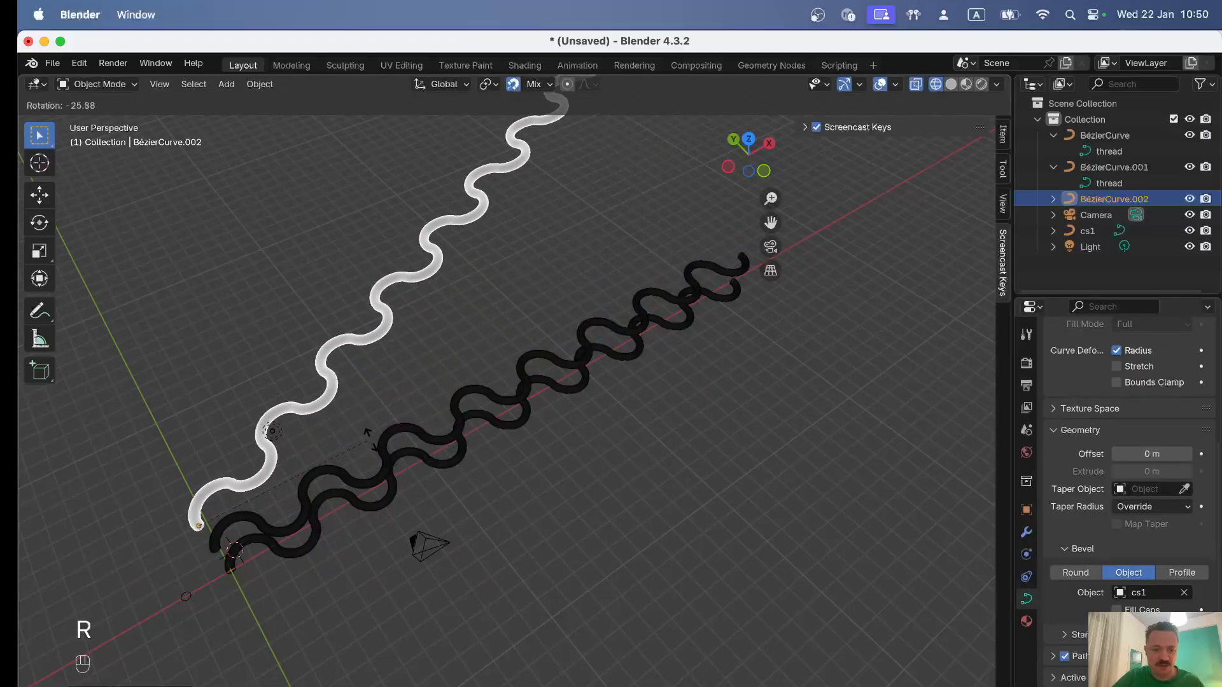
key("y")
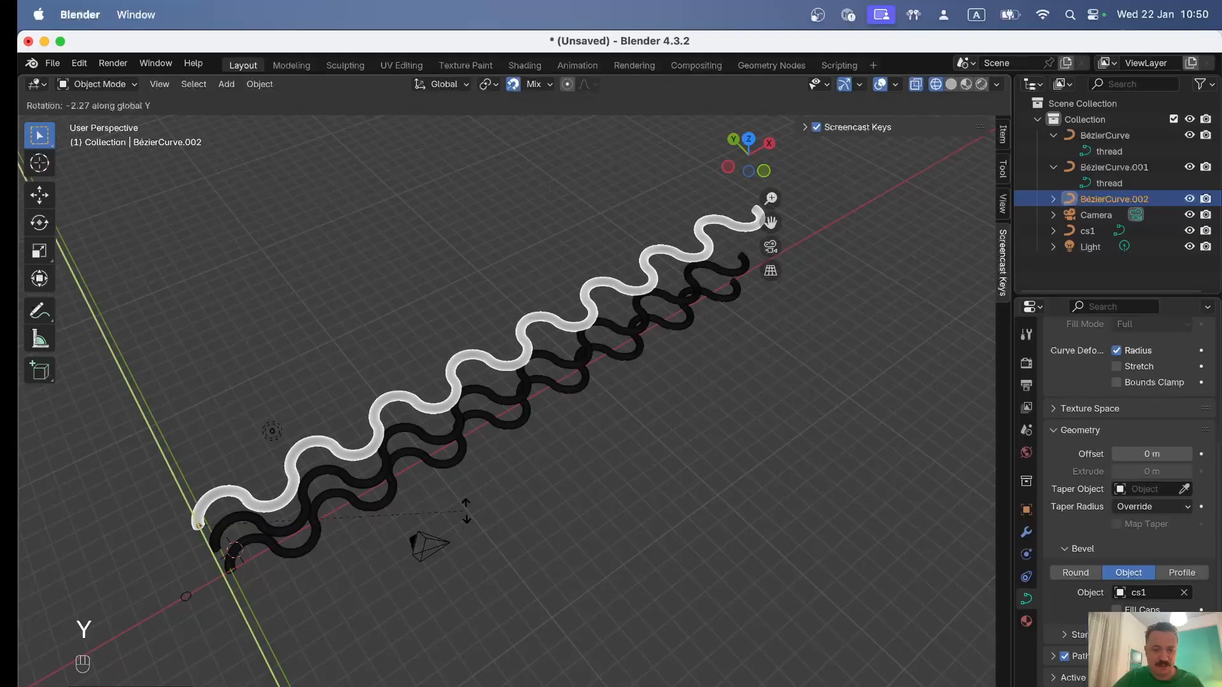
type("90")
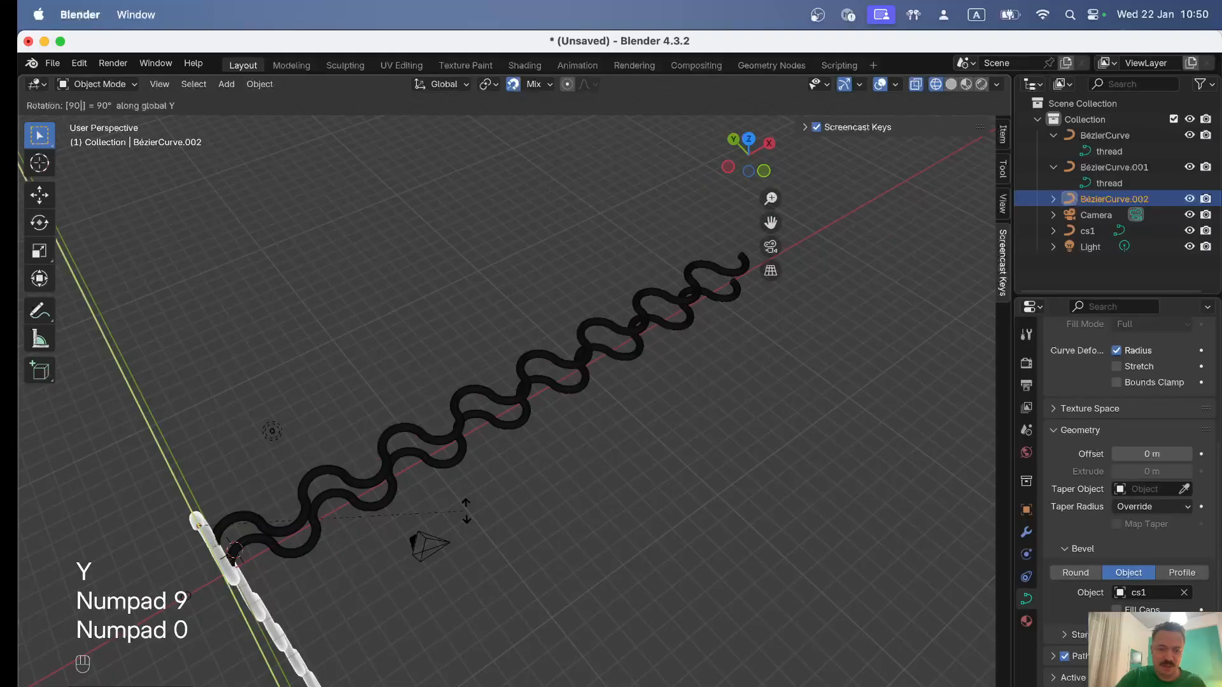
key("KP_Subtract")
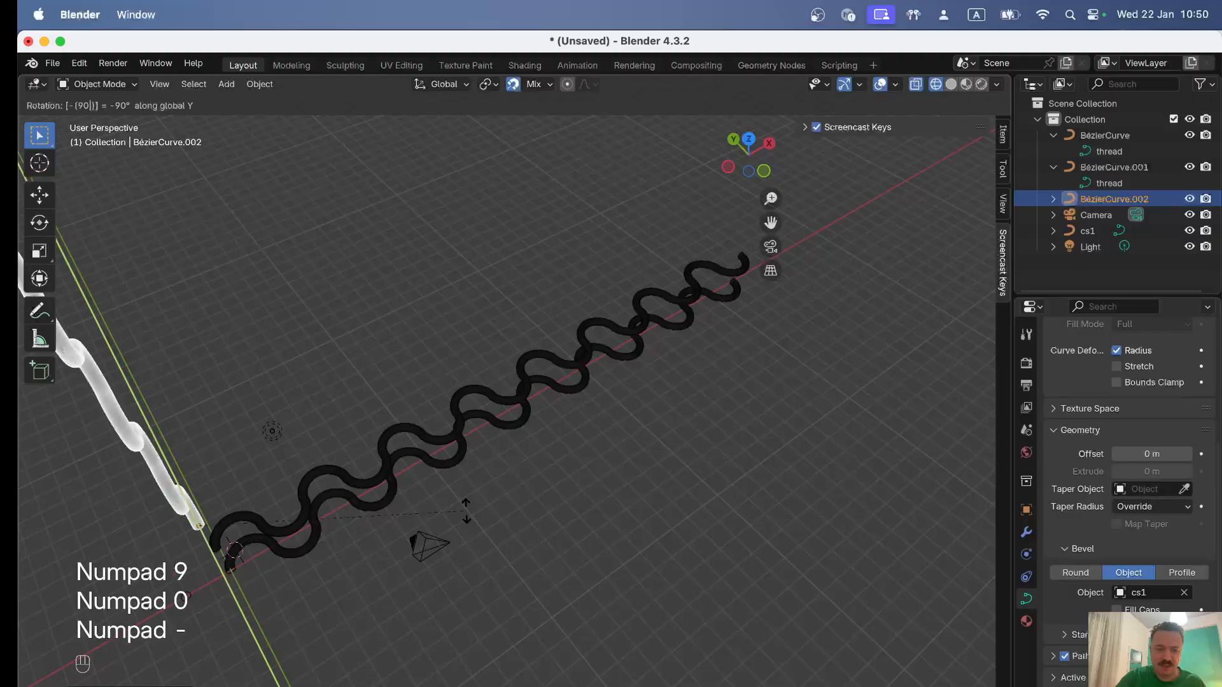
key("Return")
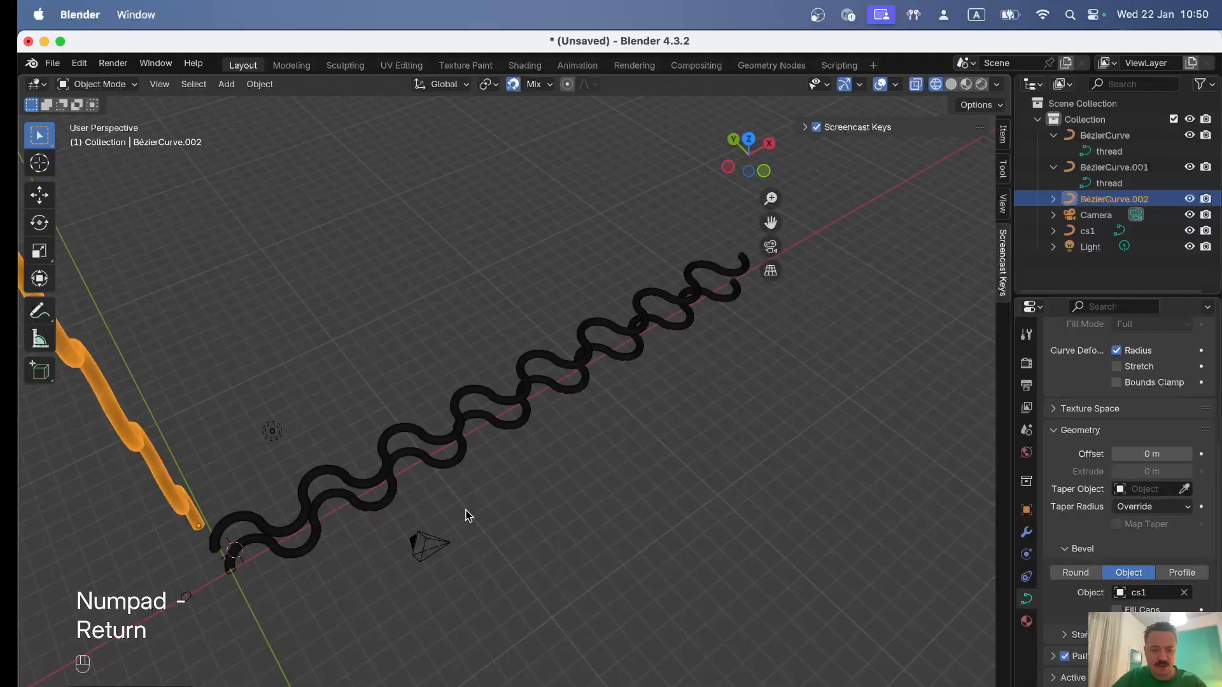
key("KP_1")
key("KP_3")
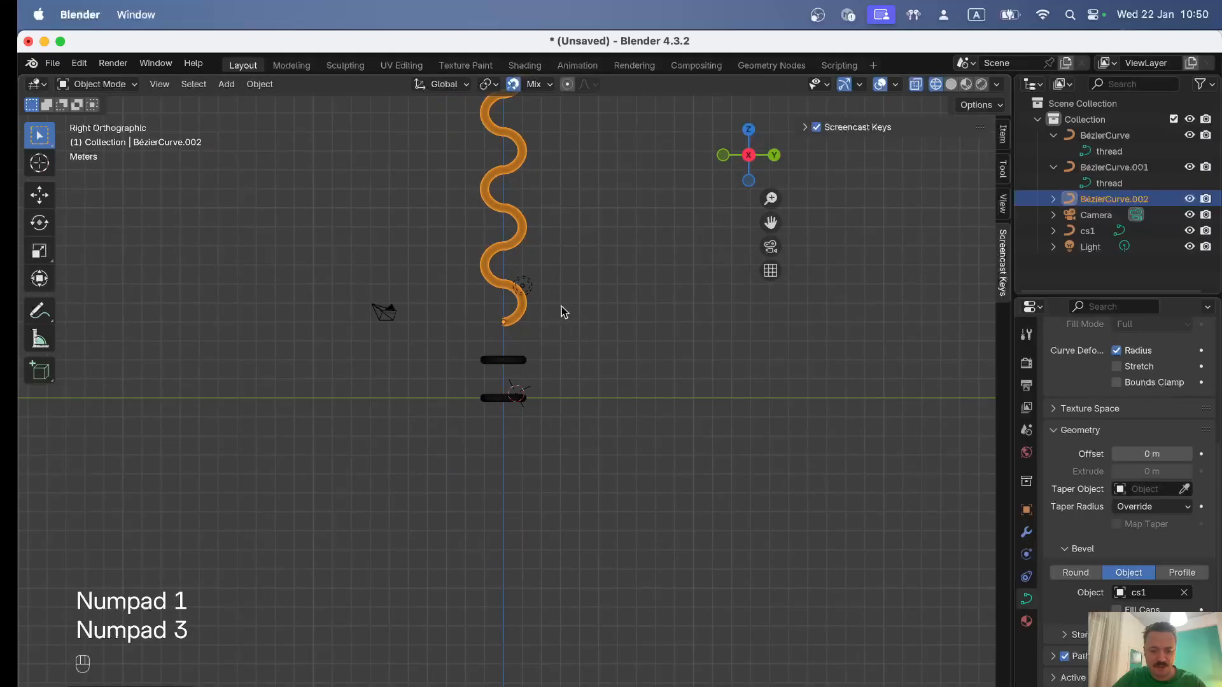
key("g")
key("y")
key("KP_Subtract")
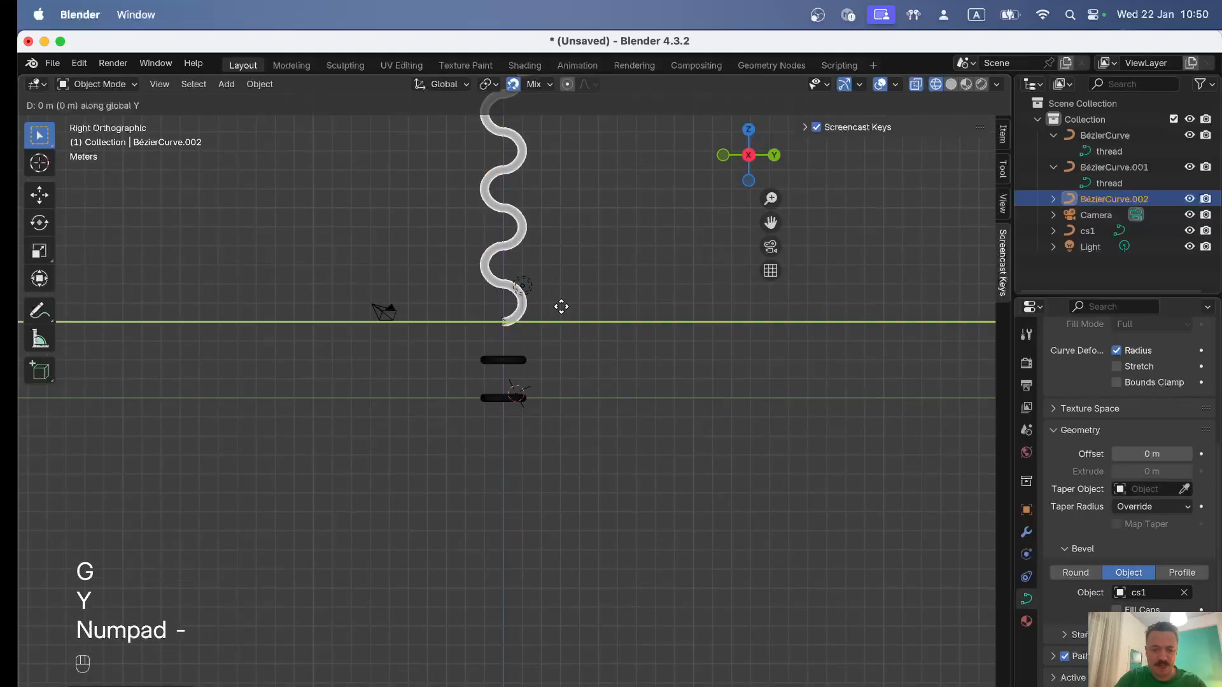
key("Escape")
Move the upright wave curve by -4 m along the Z axis, down to the lowest wave
key("g")
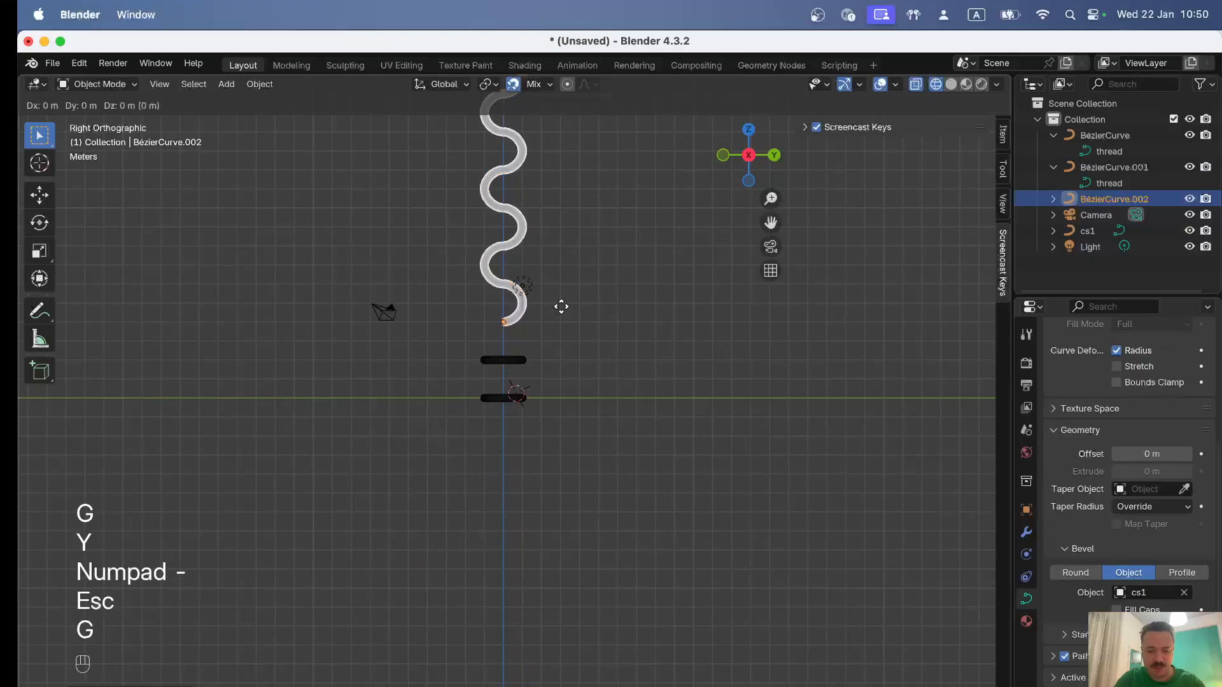
key("z")
key("KP_Subtract")
key("KP_4")
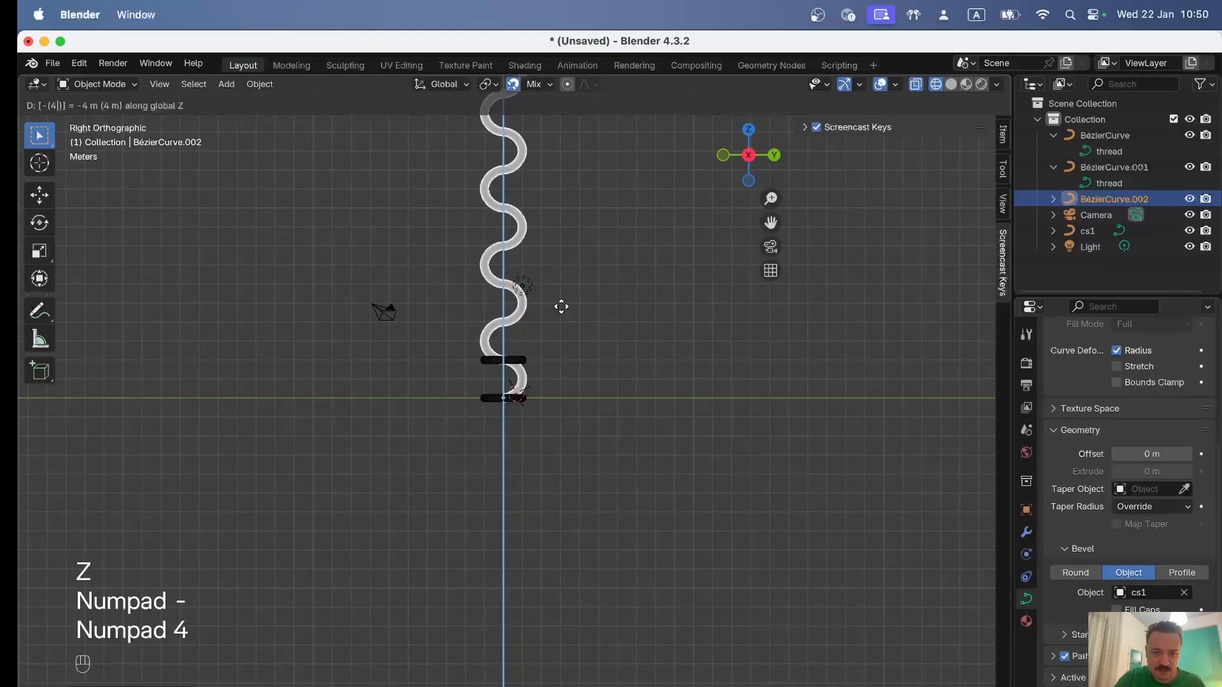
key("Return")
Move the upright wave curve a further -1 m along Z so it starts below the lowest horizontal wave
middle_click_drag(522, 327, 426, 443)
key("shift+b")
left_click_drag(490, 248, 669, 384)
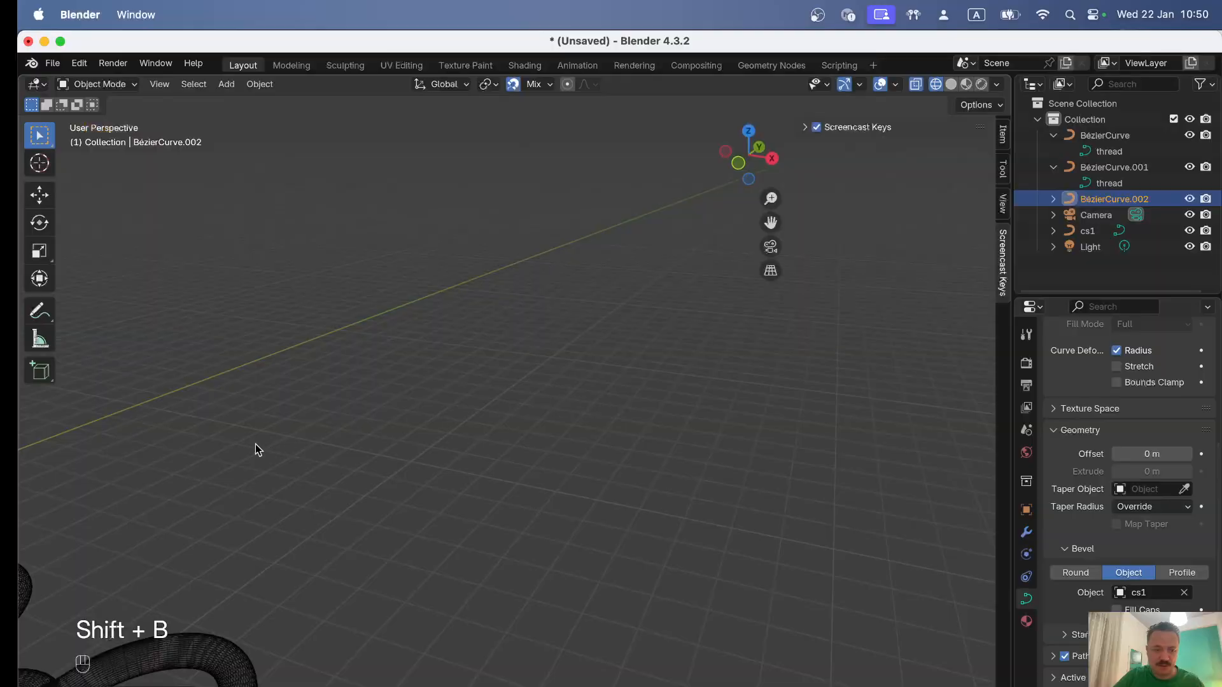
middle_click_drag(223, 469, 622, 478, "shift")
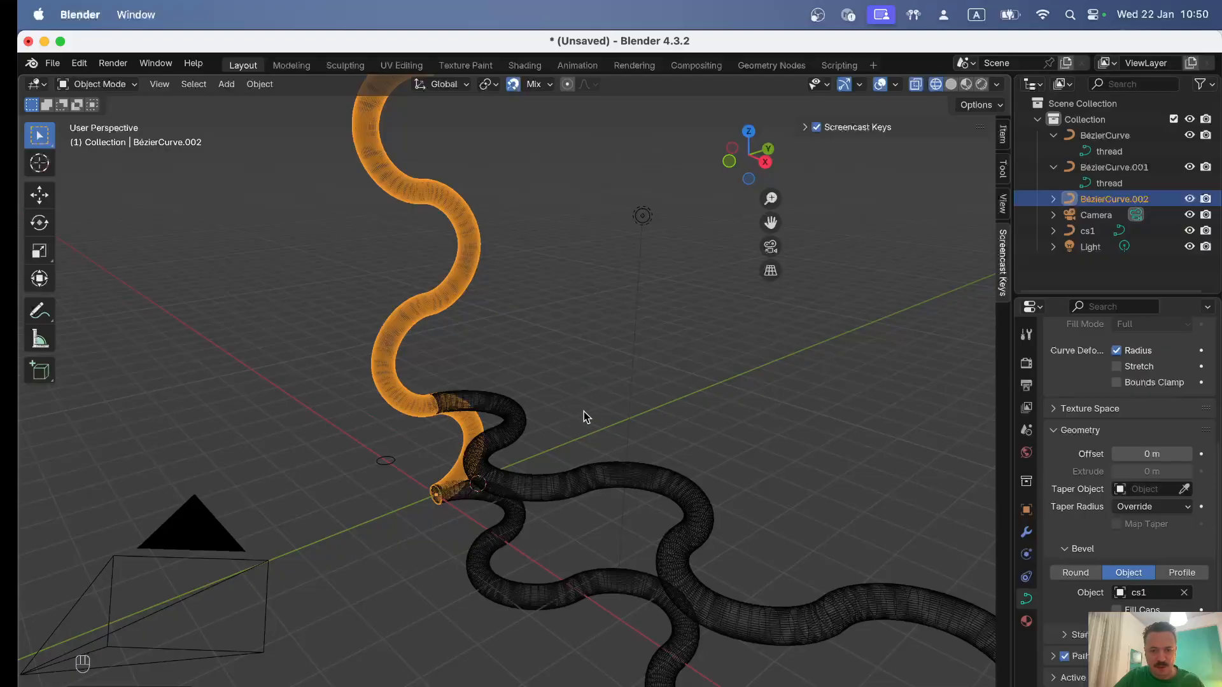
key("g")
key("z")
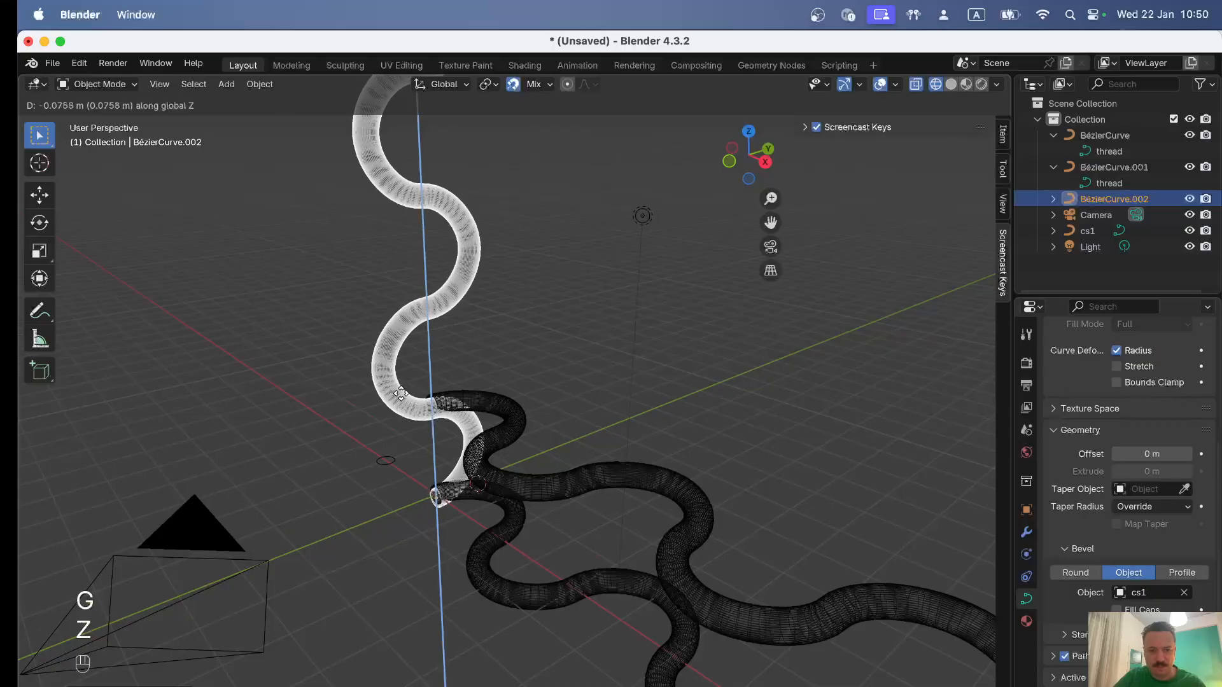
key("KP_Subtract")
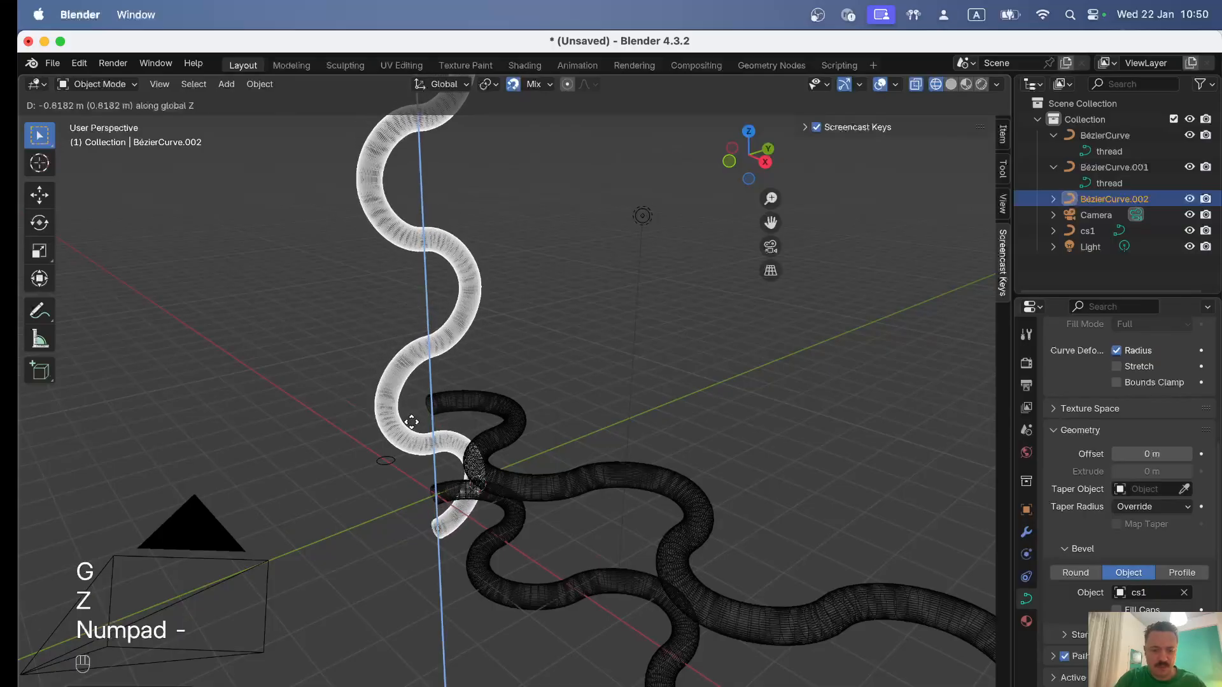
key("KP_1")
key("Return")
Move the upright wave curve 1 m along the X axis to the crest of the first arch
key("KP_7")
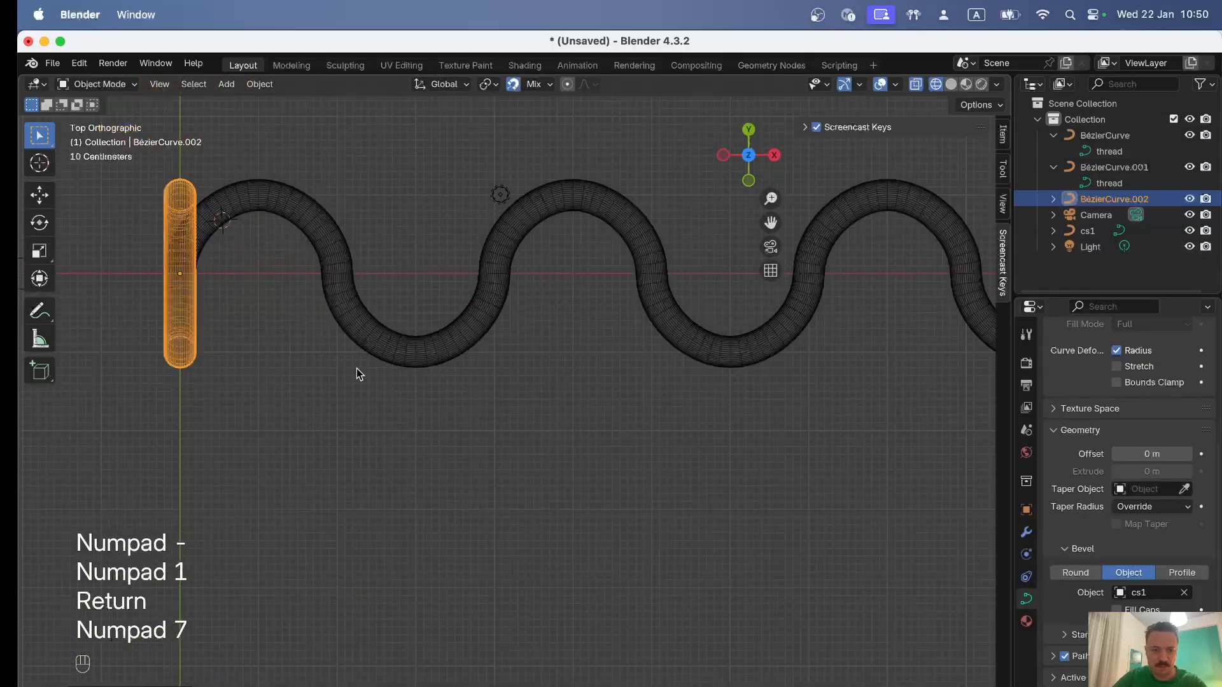
key("g")
key("x")
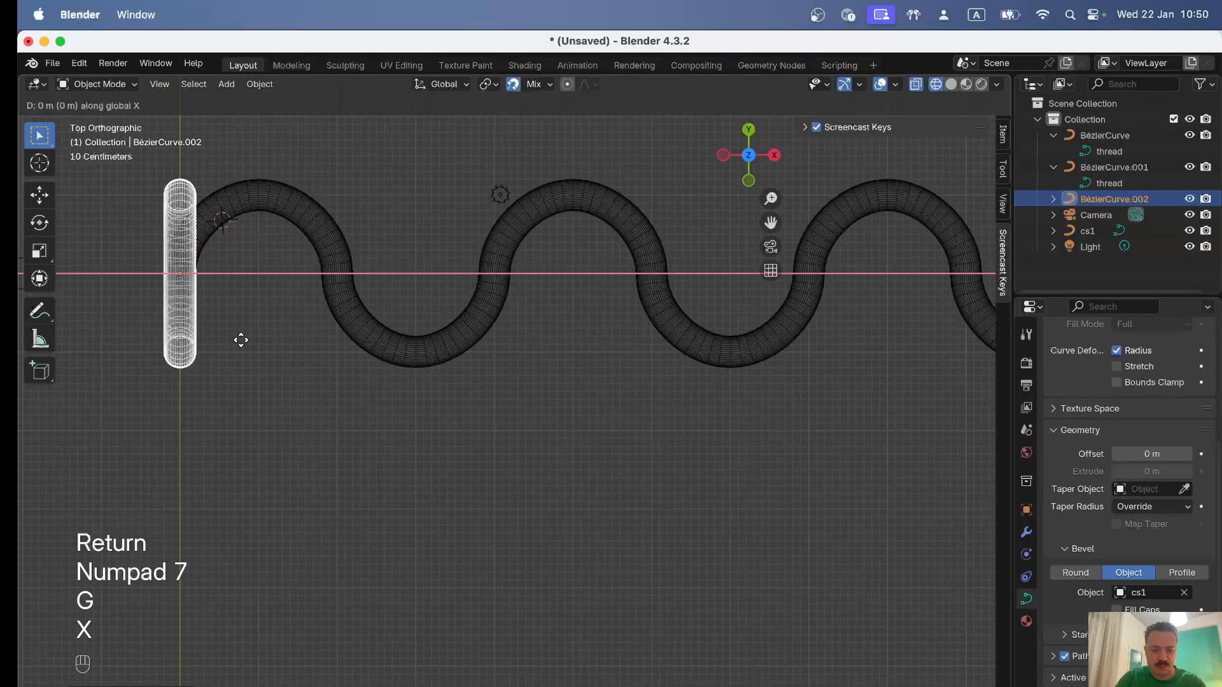
key("KP_1")
key("Return")
Rotate the upright wave curve 180° about the global Z axis to flip the direction of its bends
middle_click_drag(461, 479, 398, 376)
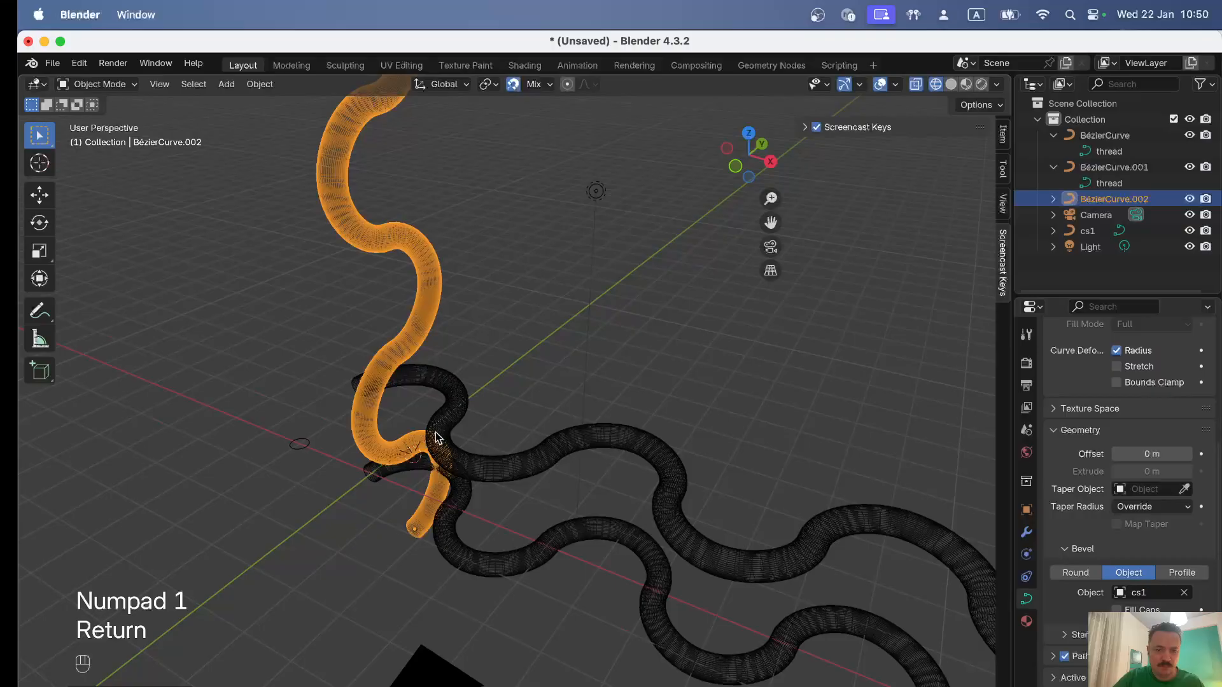
middle_click_drag(440, 449, 505, 499)
middle_click_drag(372, 584, 341, 563)
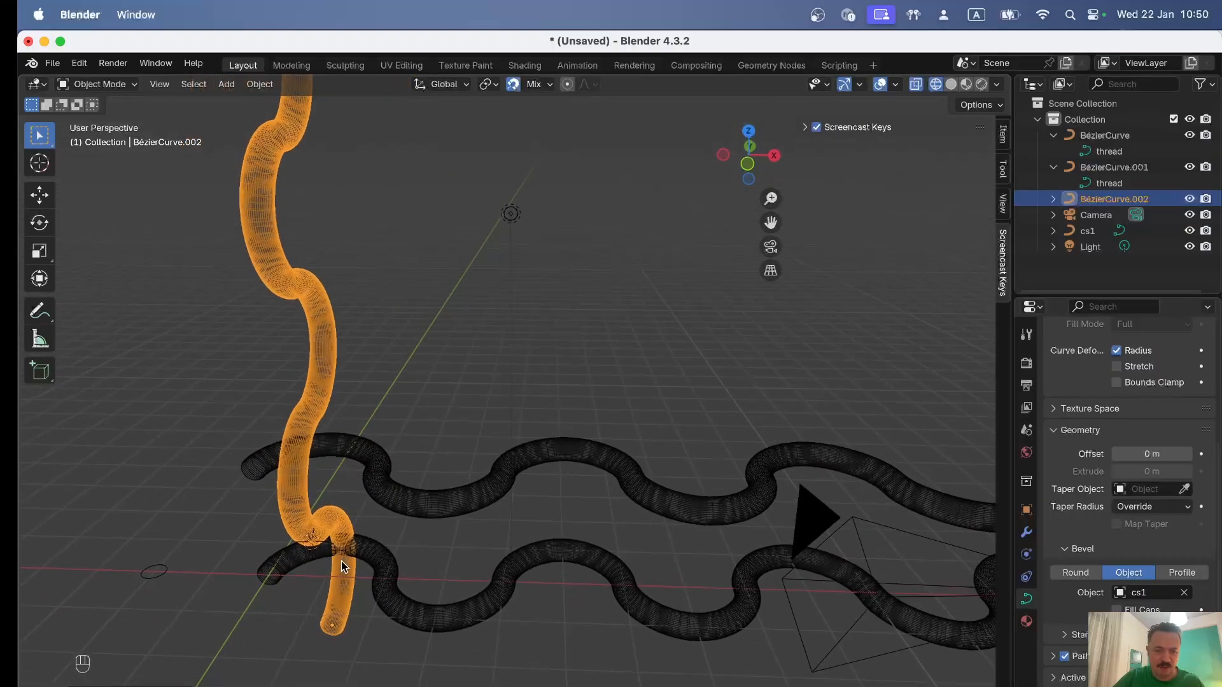
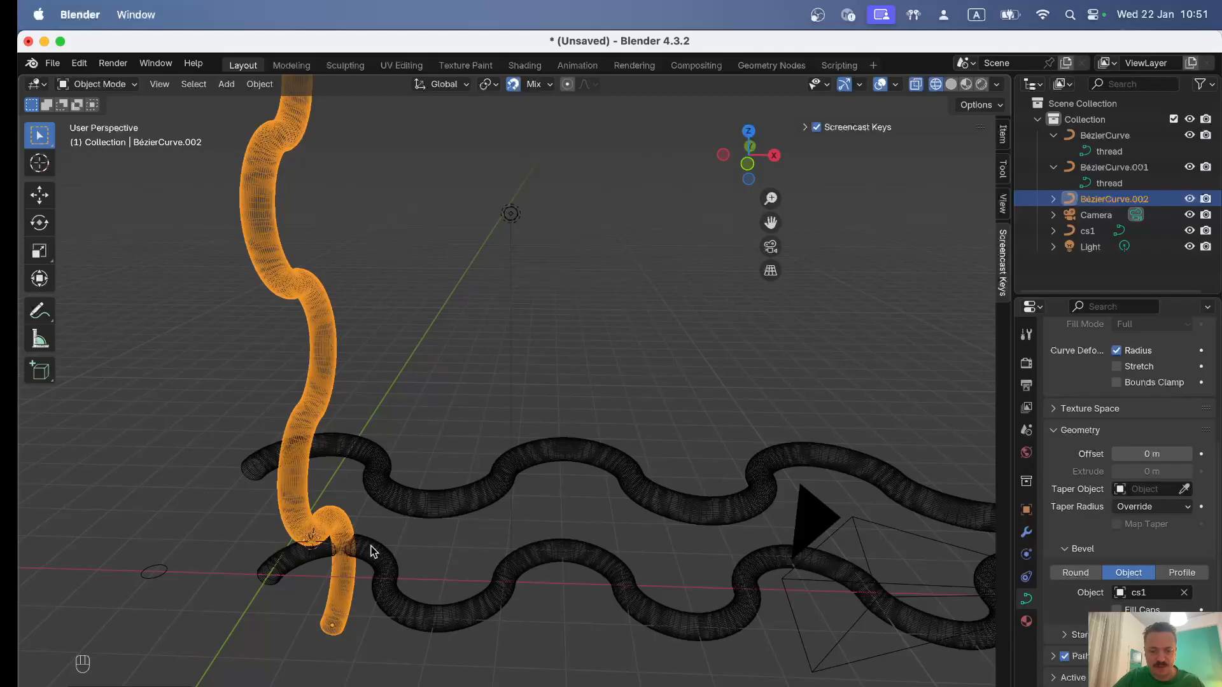
key("KP_7")
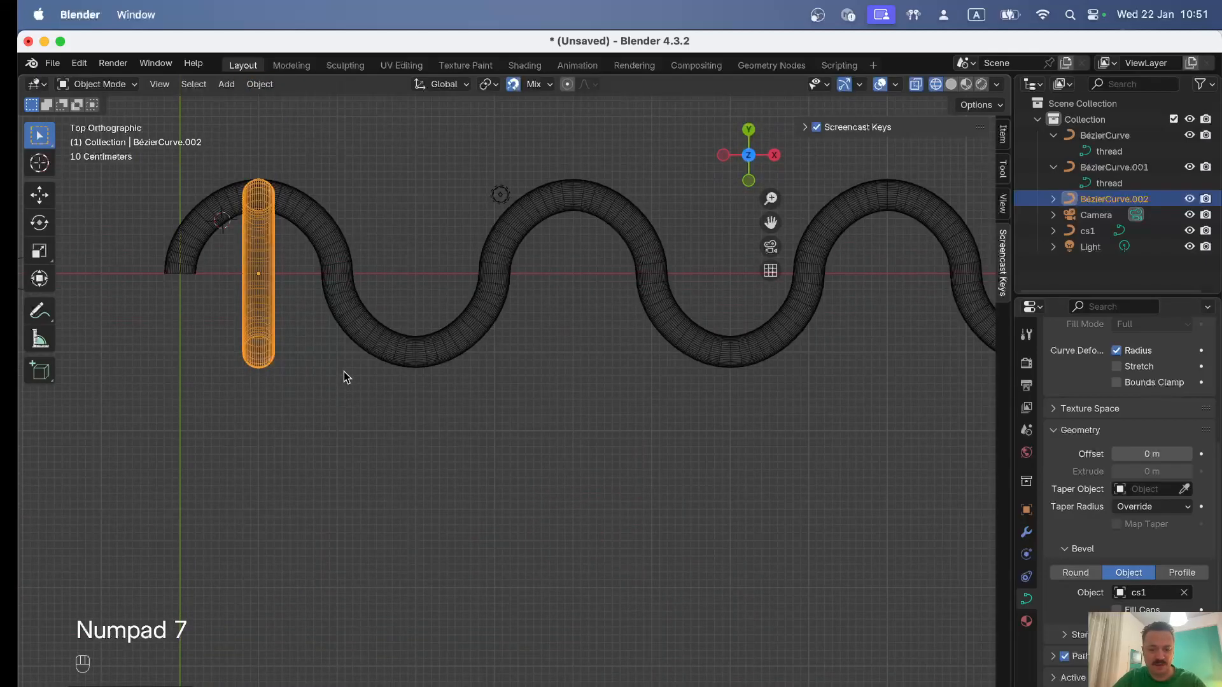
key("r")
key("z")
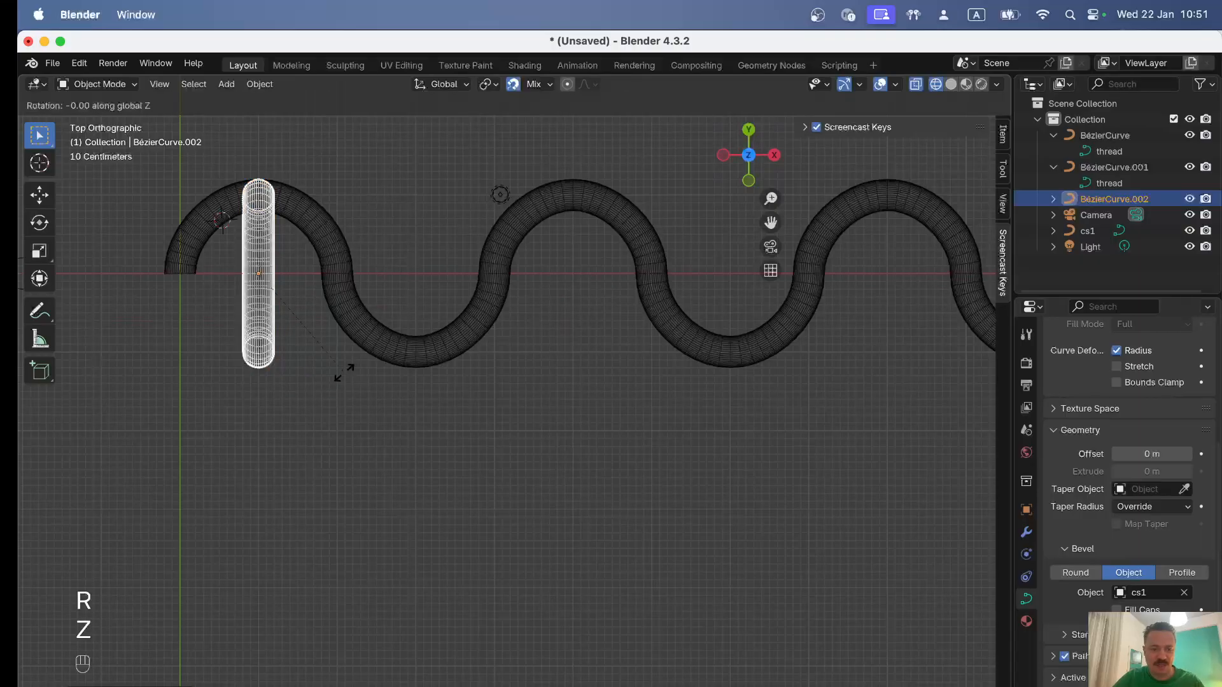
key("KP_1")
key("KP_8")
key("KP_0")
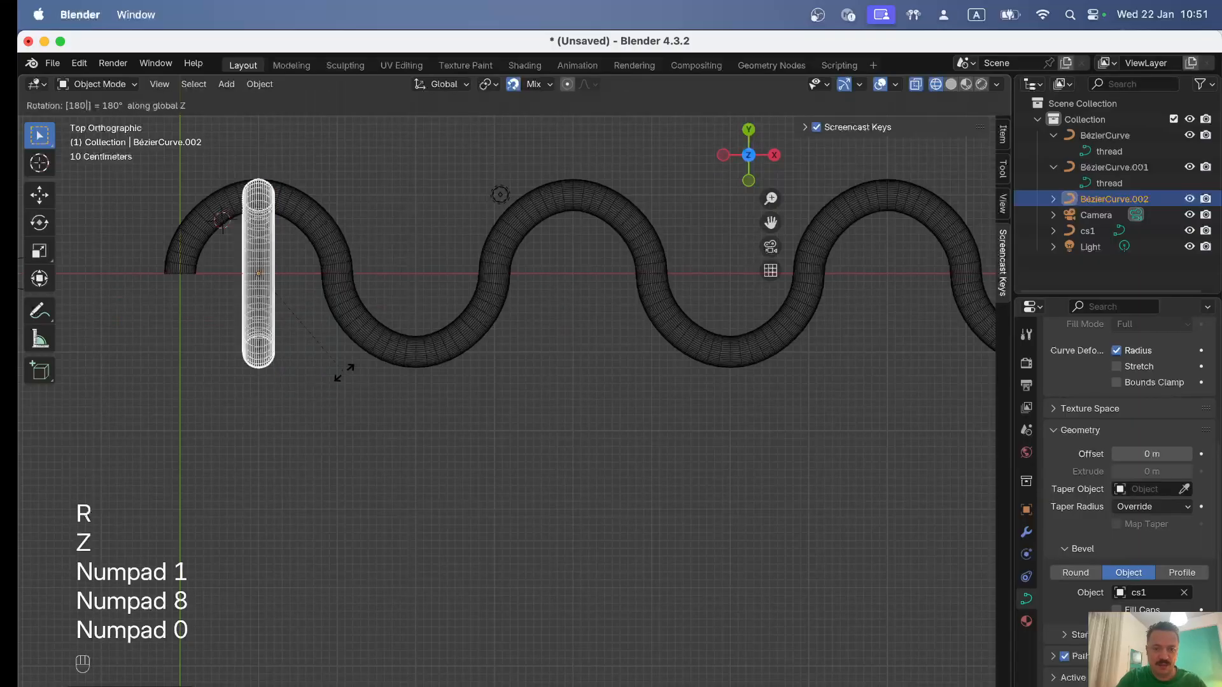
key("Return")
middle_click_drag(446, 518, 464, 457)
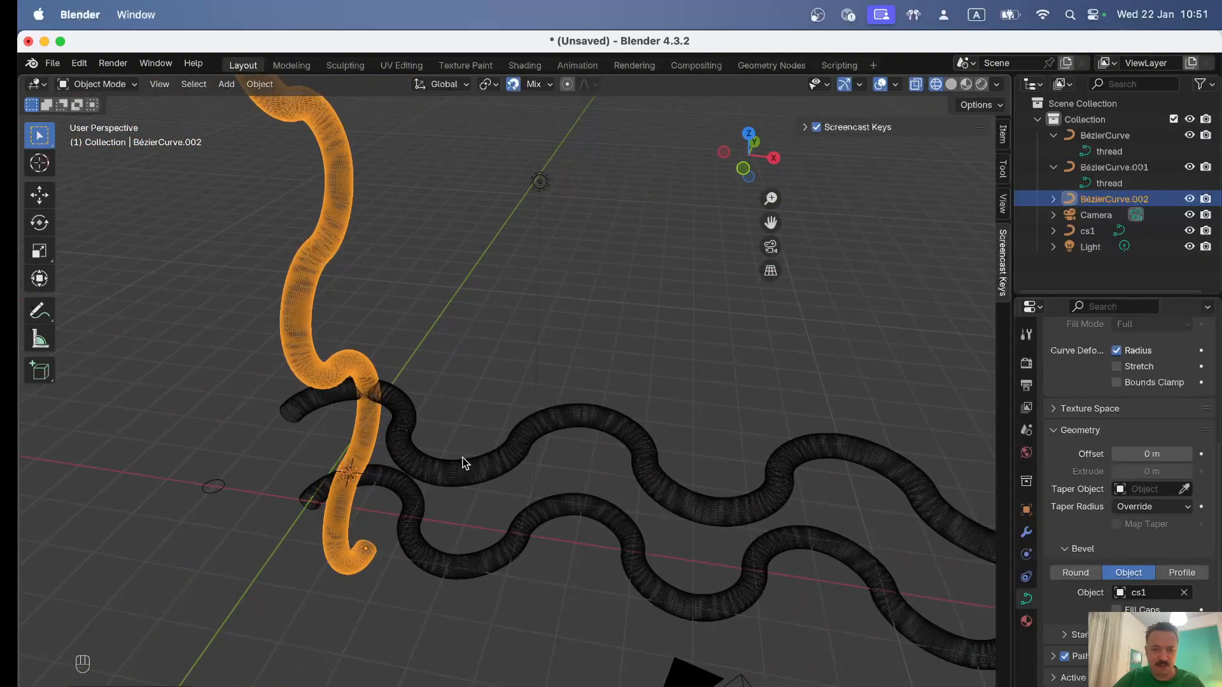
Move the upper horizontal wave curve by -2 m along the X axis
left_click(434, 471)
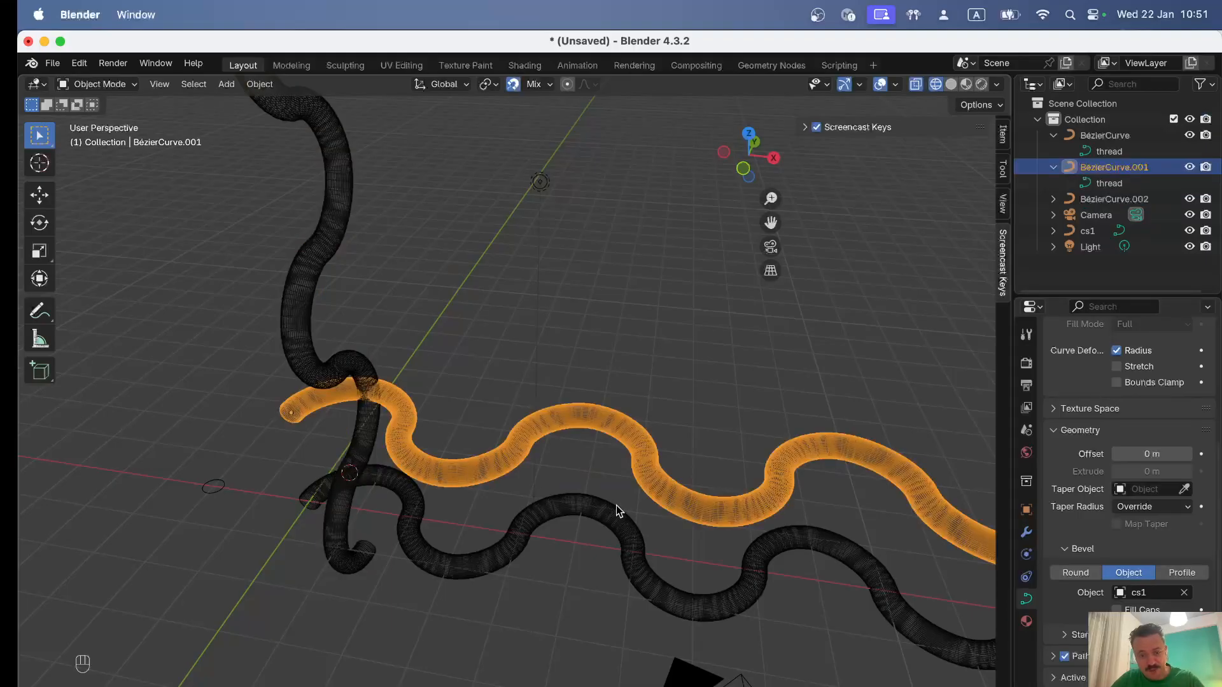
key("g")
key("x")
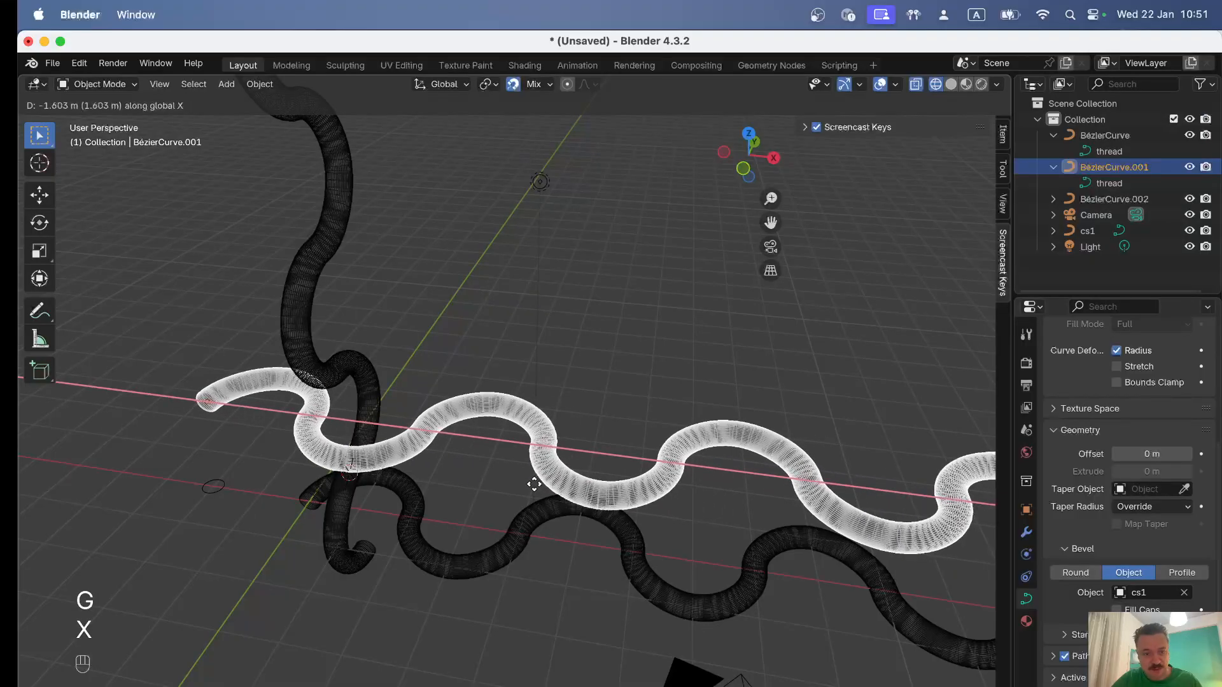
key("KP_Subtract")
key("KP_2")
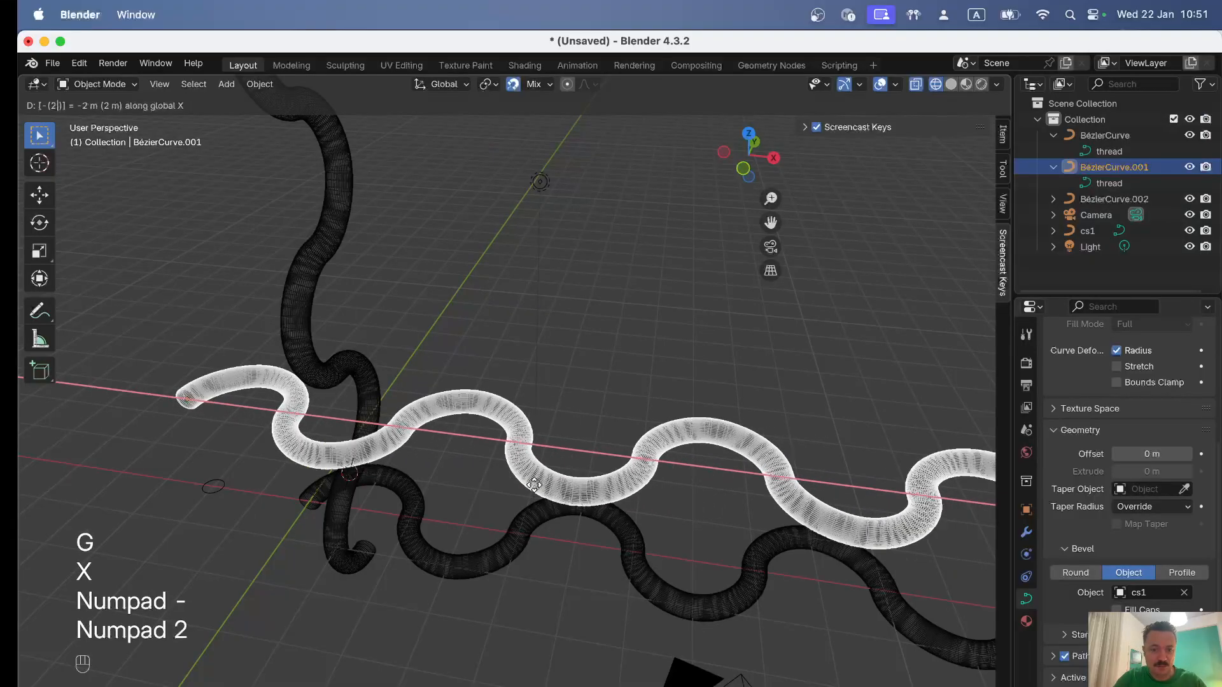
key("Return")
Rename the upright wave curve as vertical
middle_click_drag(410, 306, 223, 310)
middle_click_drag(480, 500, 485, 472)
middle_click_drag(500, 390, 469, 487, "shift")
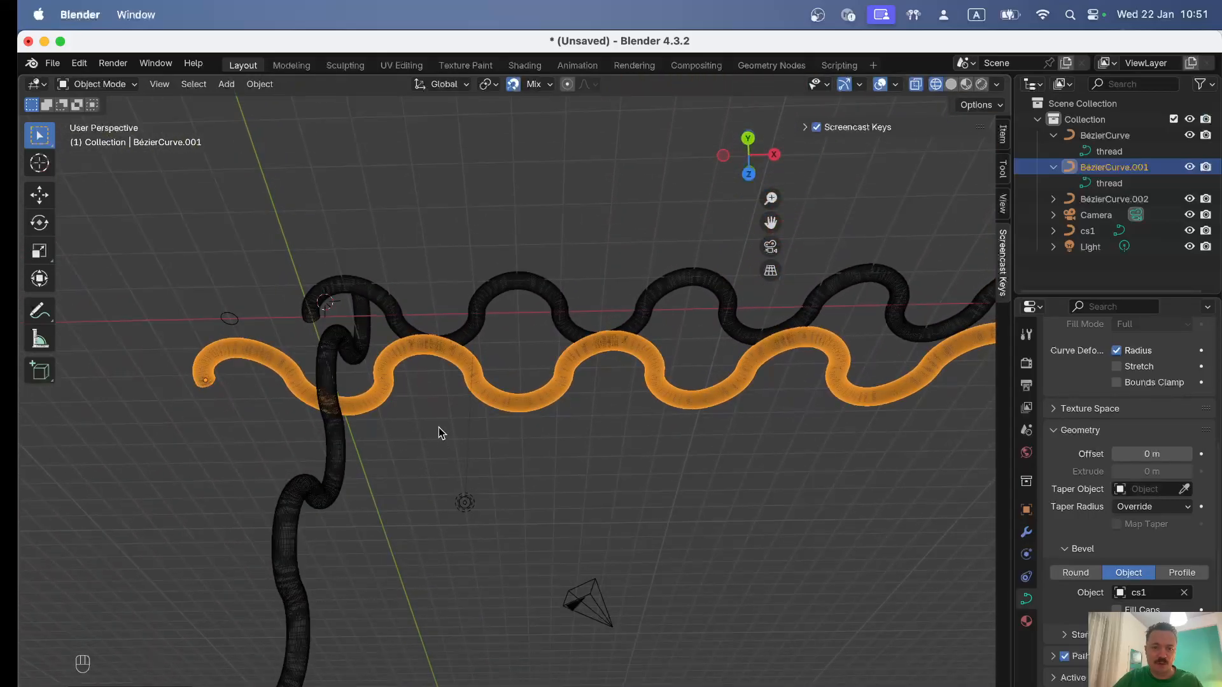
left_click(341, 344)
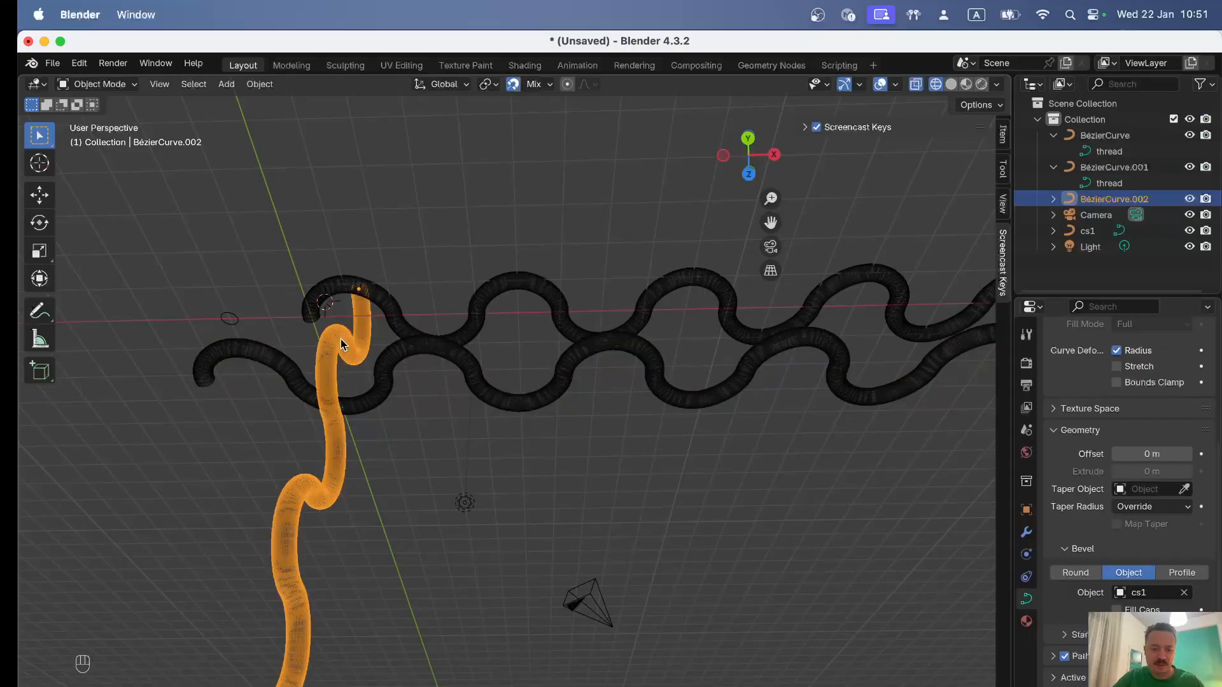
key("shift")
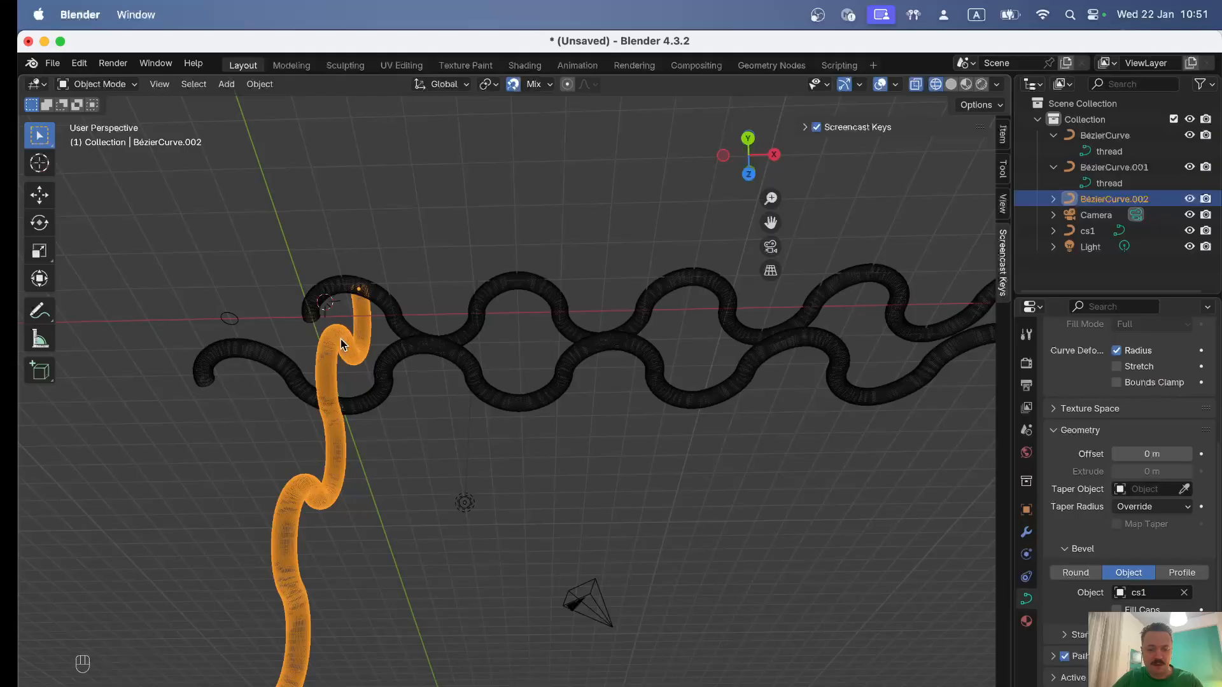
key("Escape")
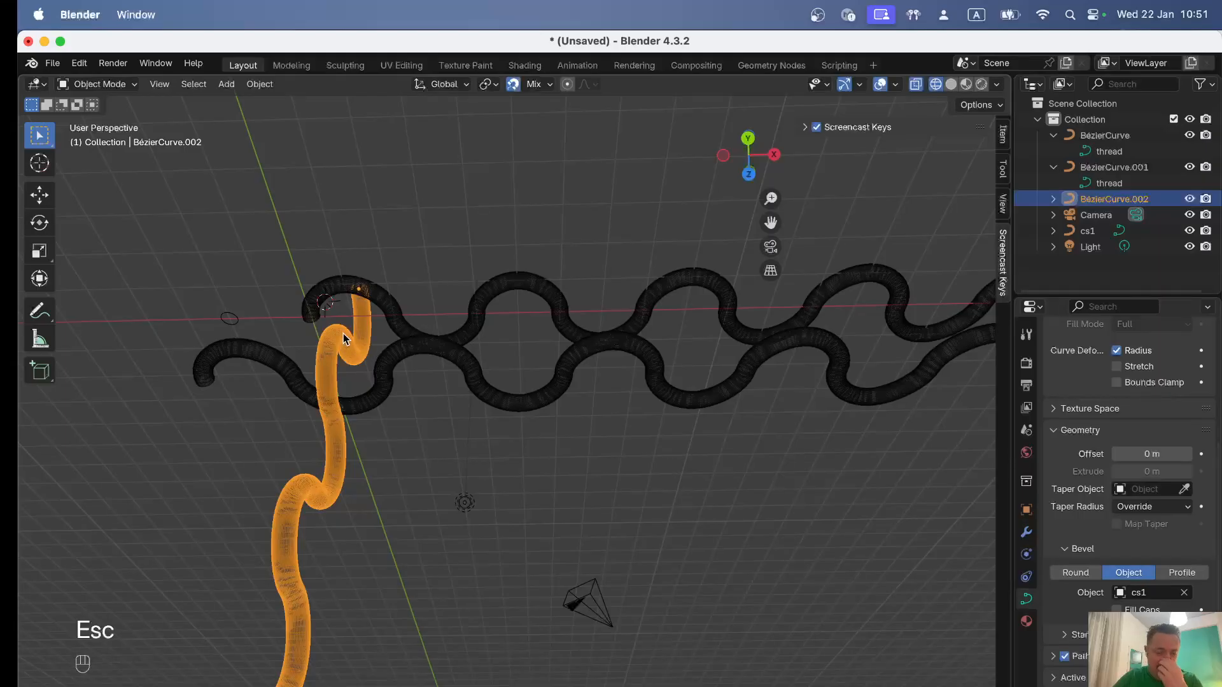
key("alt")
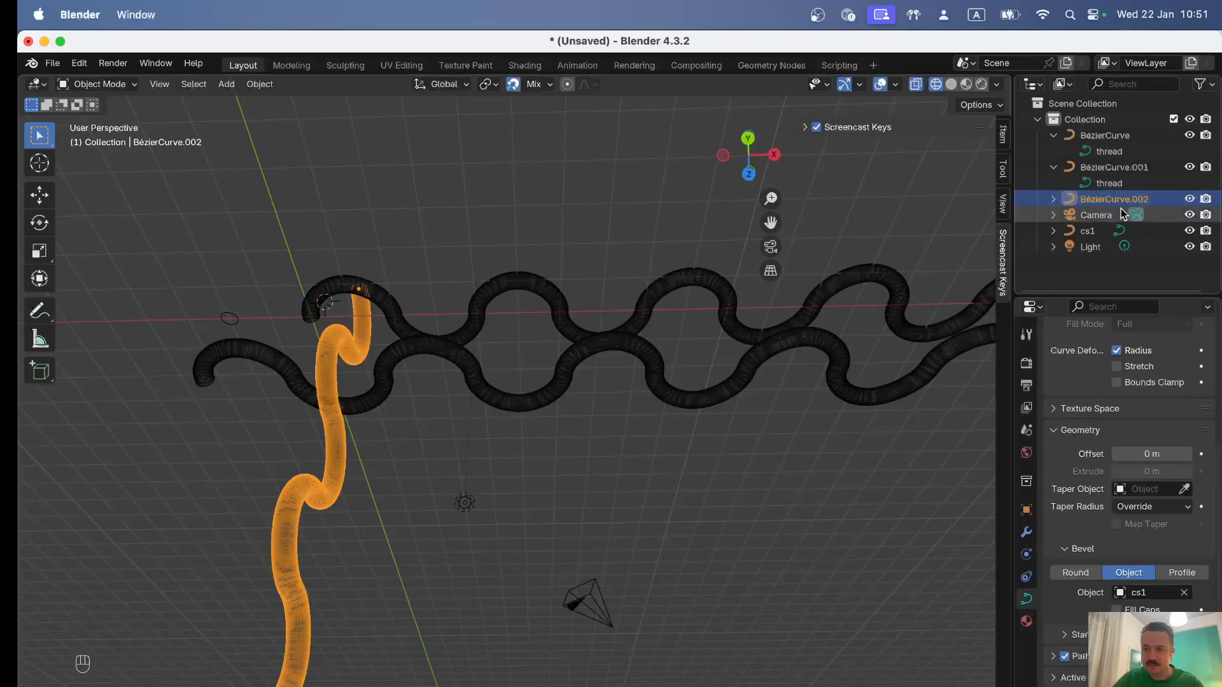
double_click(1095, 201)
type("ven")
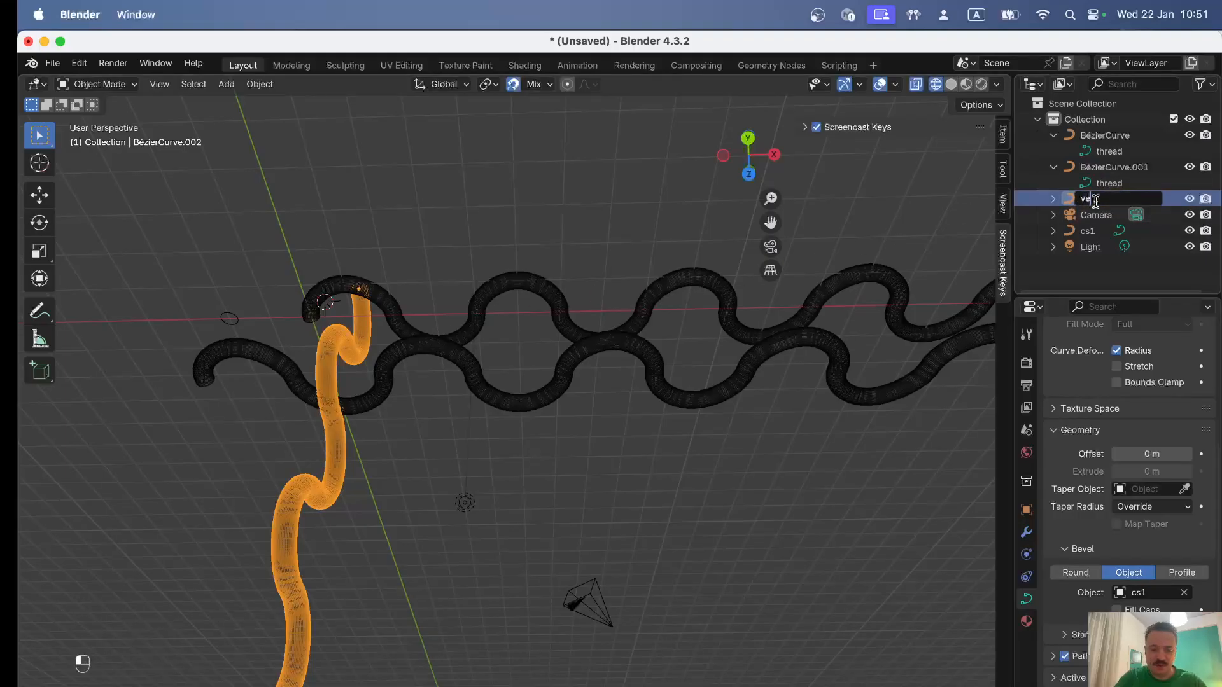
type("tical")
key("Return")
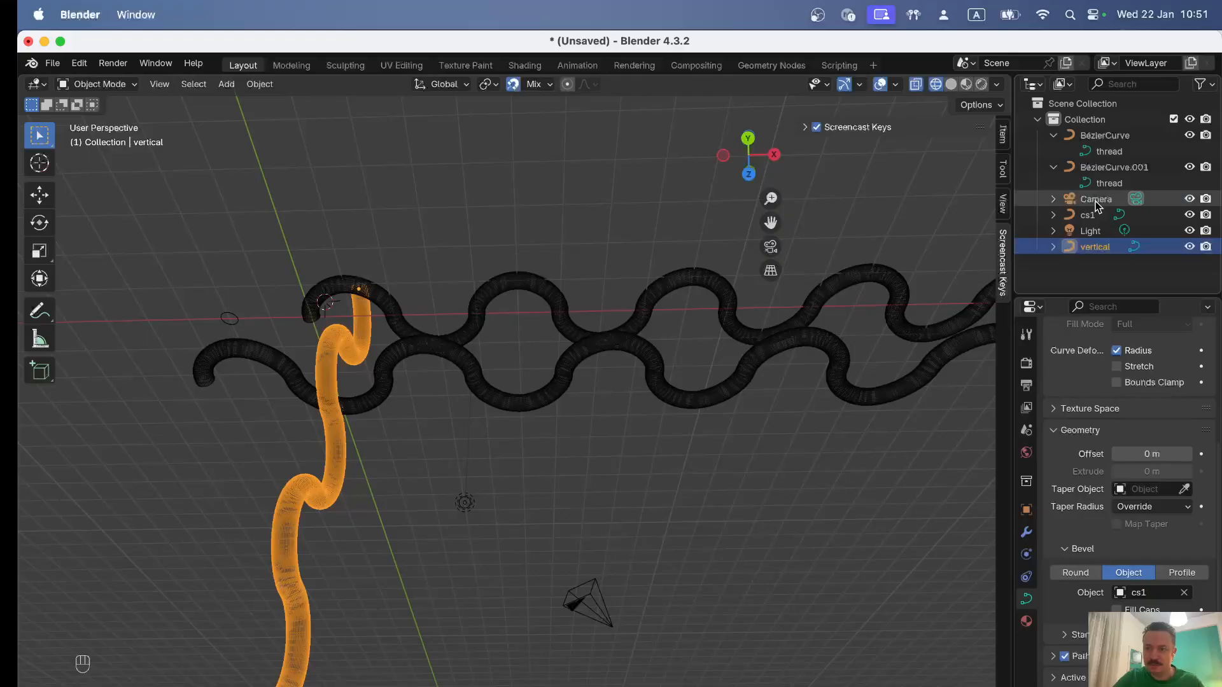
Rename the lower horizontal wave curve as horizontal and the upper one as horizontal_1
double_click(1096, 135)
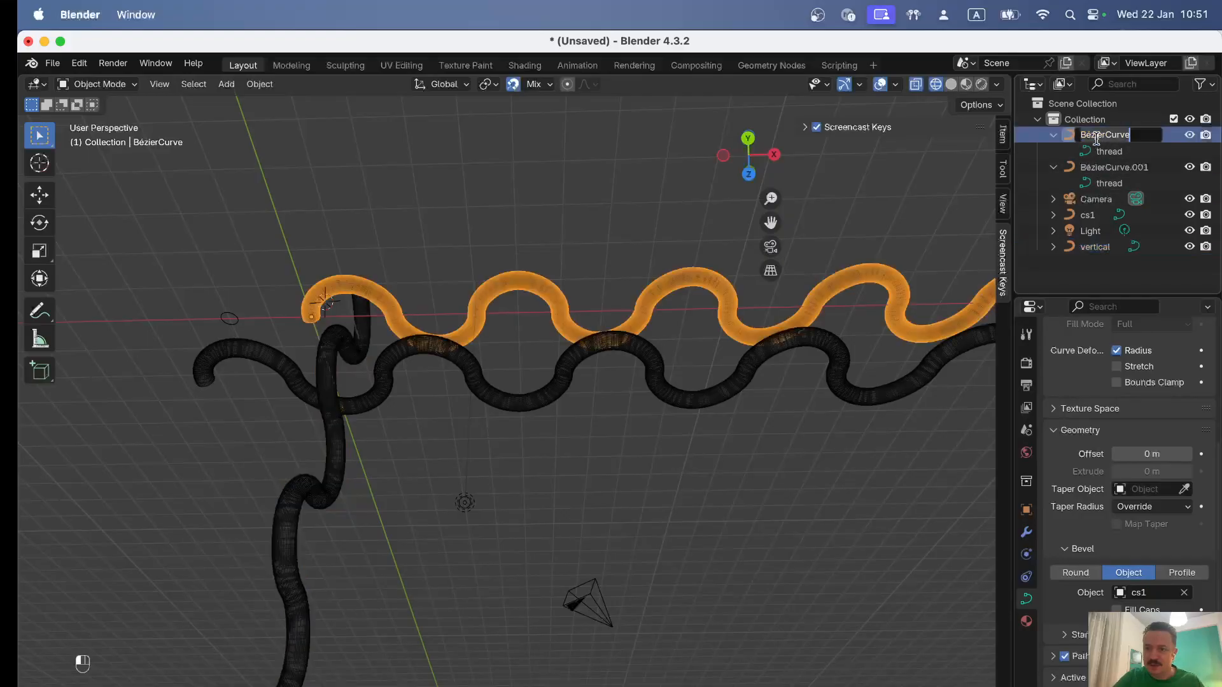
type("horizontal")
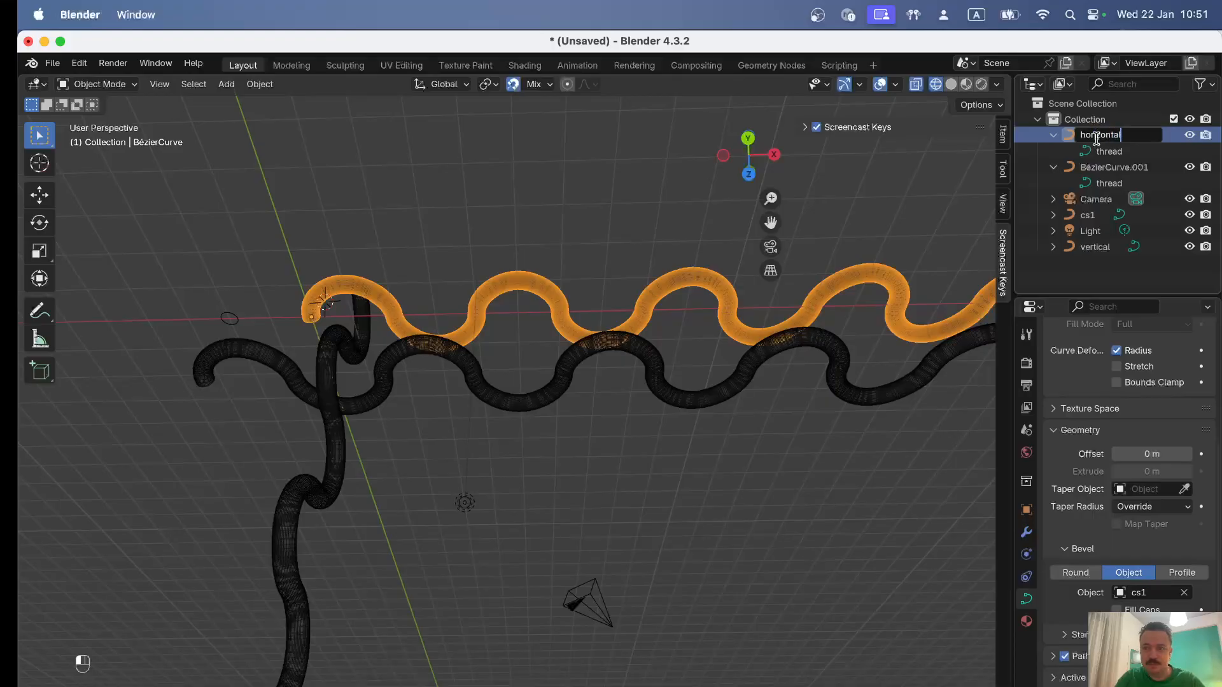
key("Return")
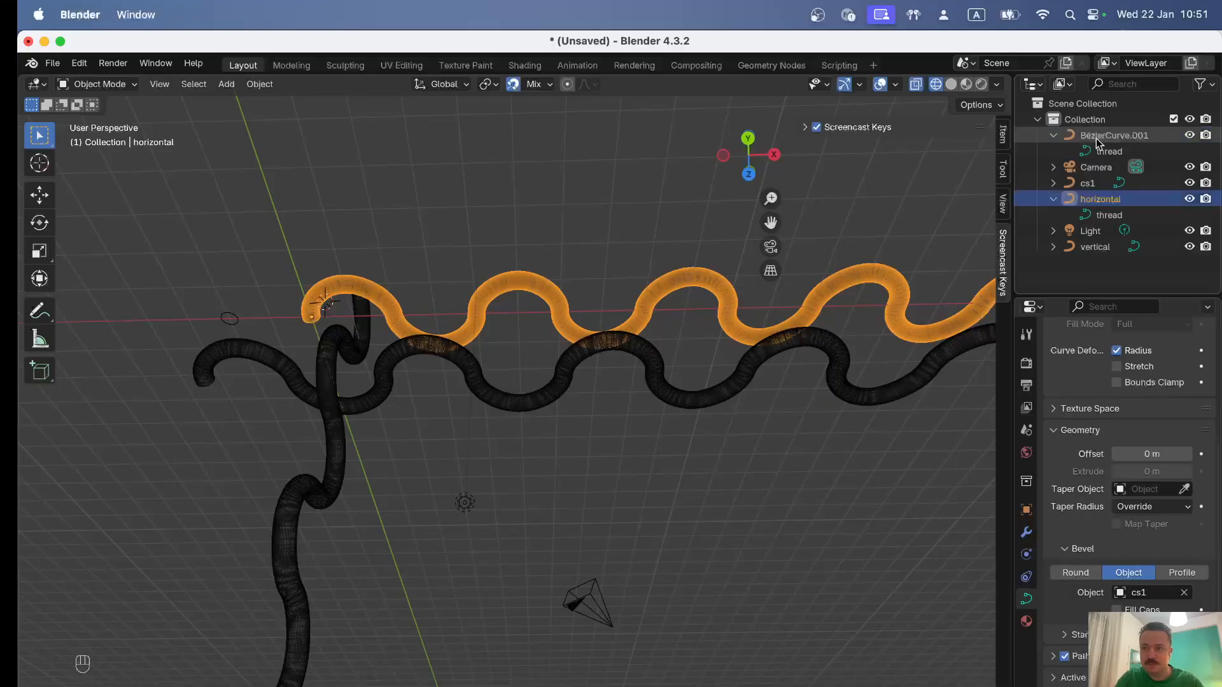
double_click(1115, 135)
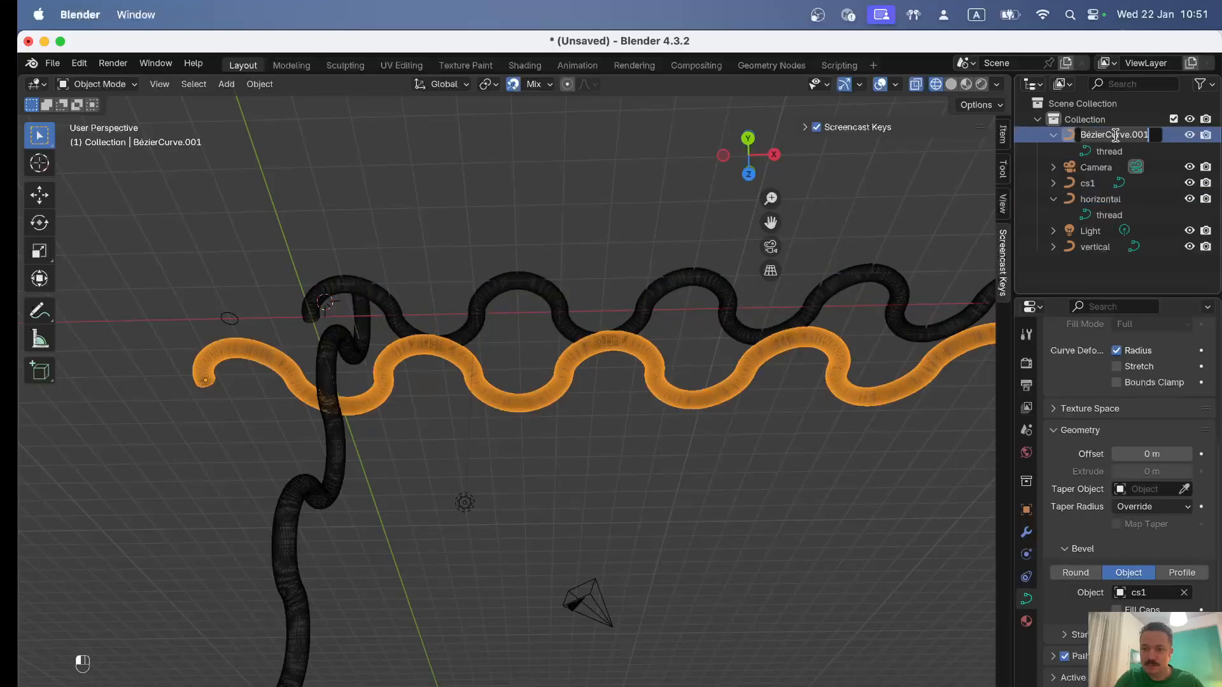
type("hor")
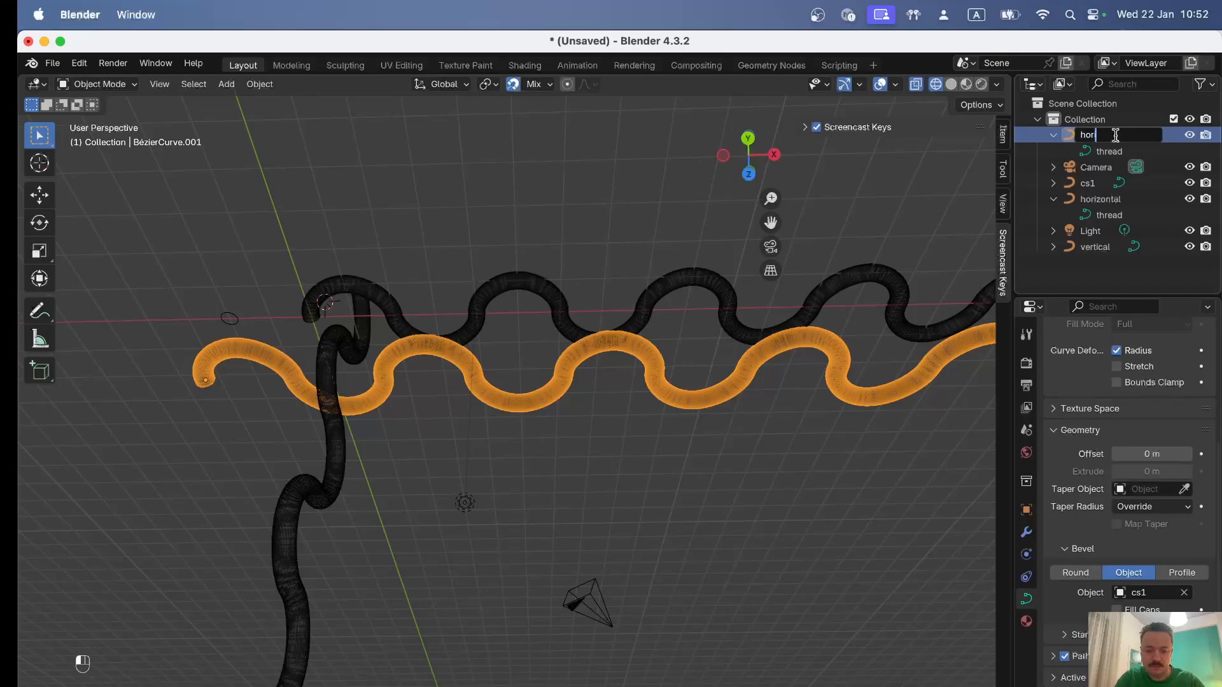
type("izontal_1")
key("Return")
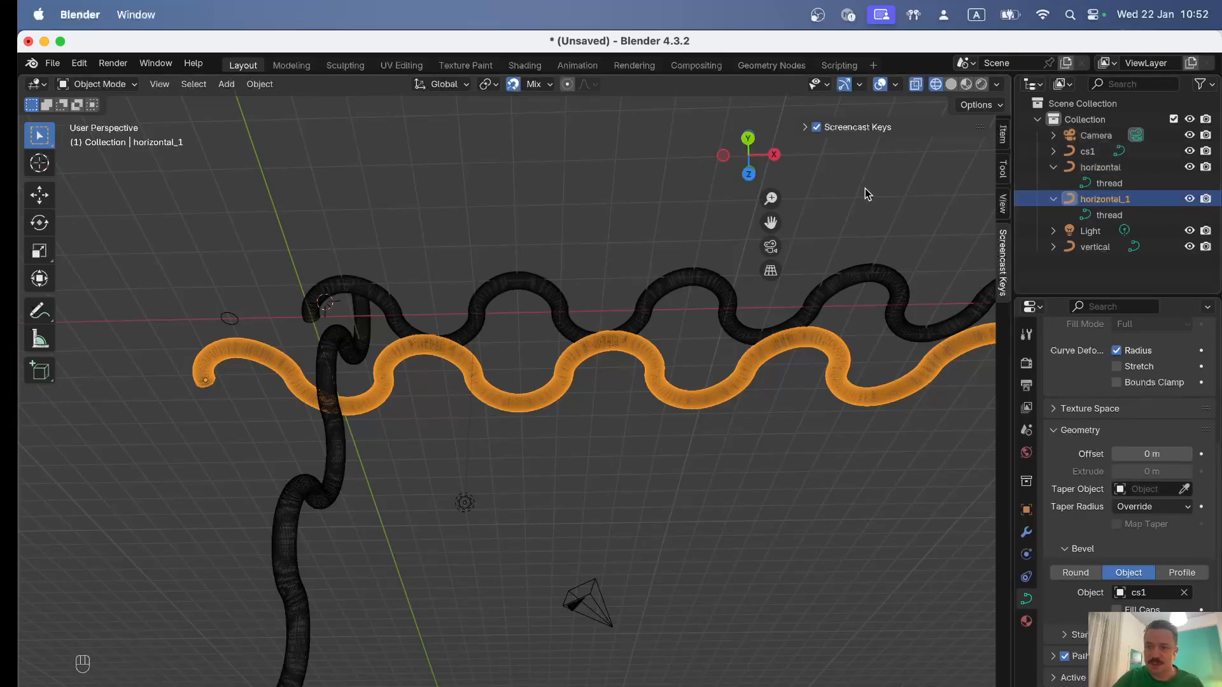
Create a linked duplicate of the vertical curve and move it 2 m along the X axis
left_click(325, 453)
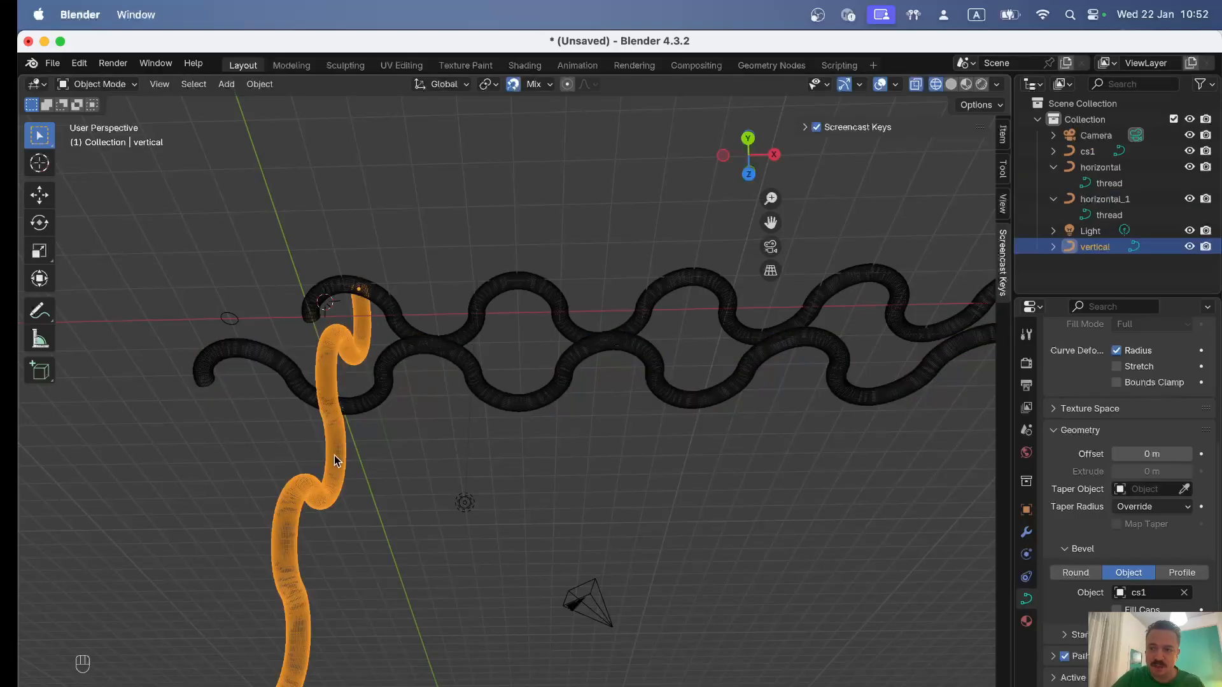
key("alt+d")
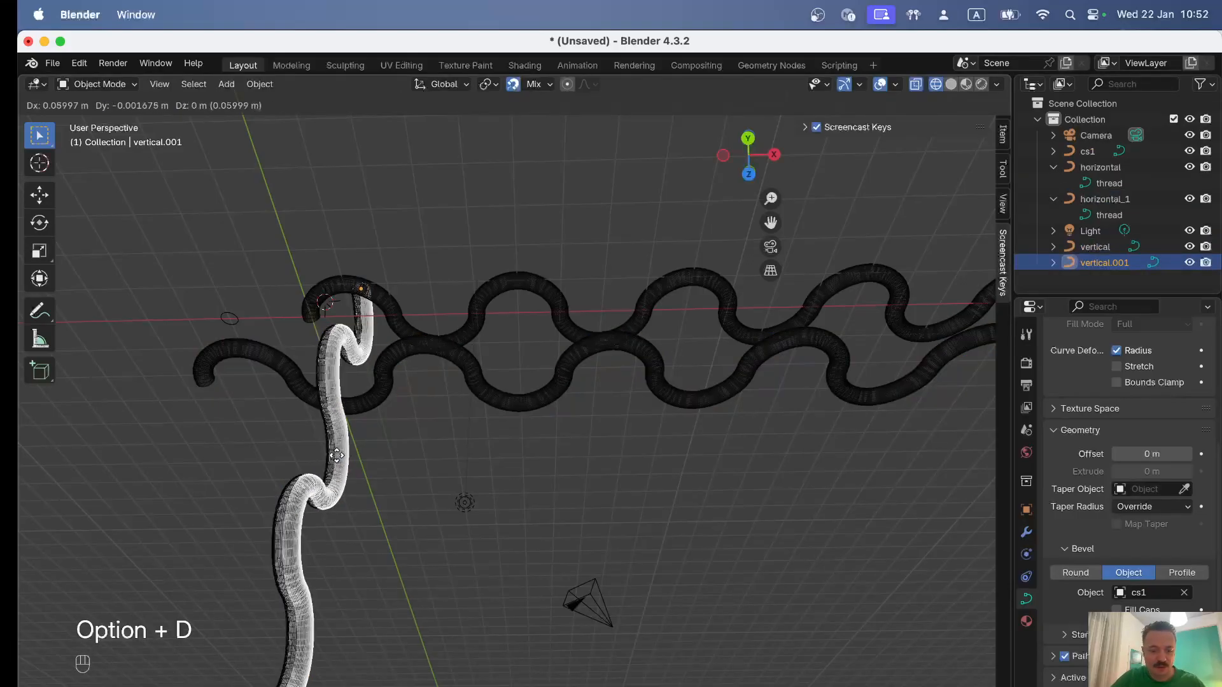
key("x")
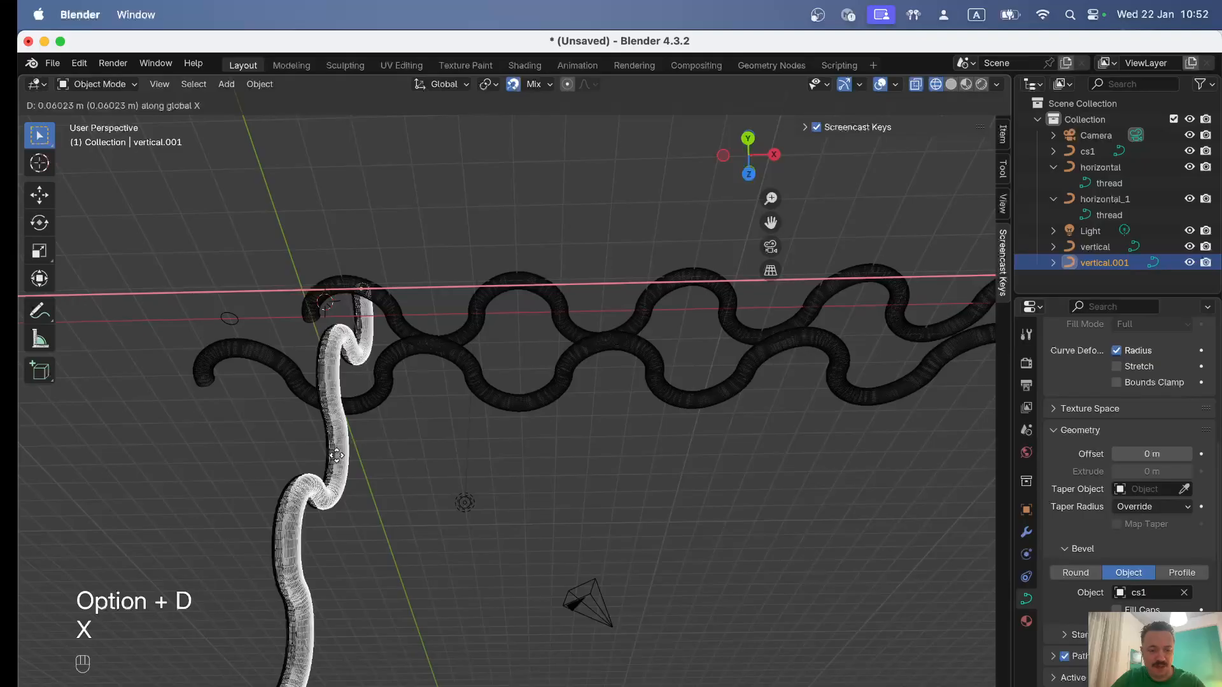
key("KP_1")
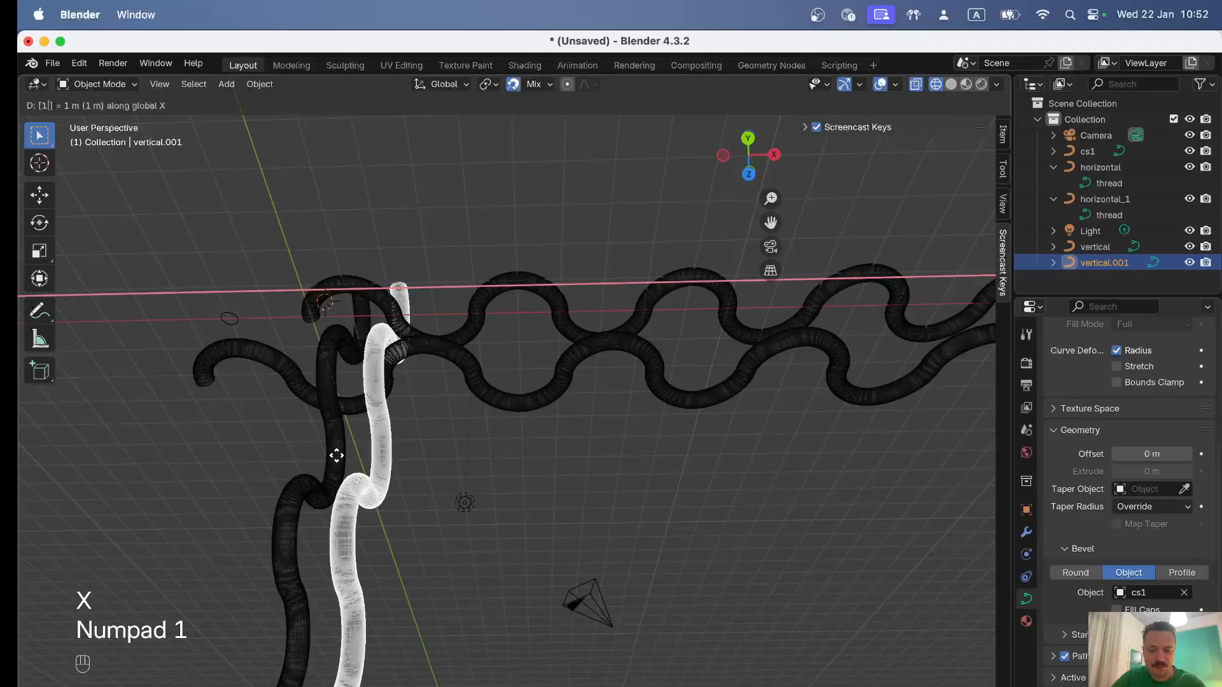
key("Escape")
key("g")
key("x")
key("KP_2")
key("Return")
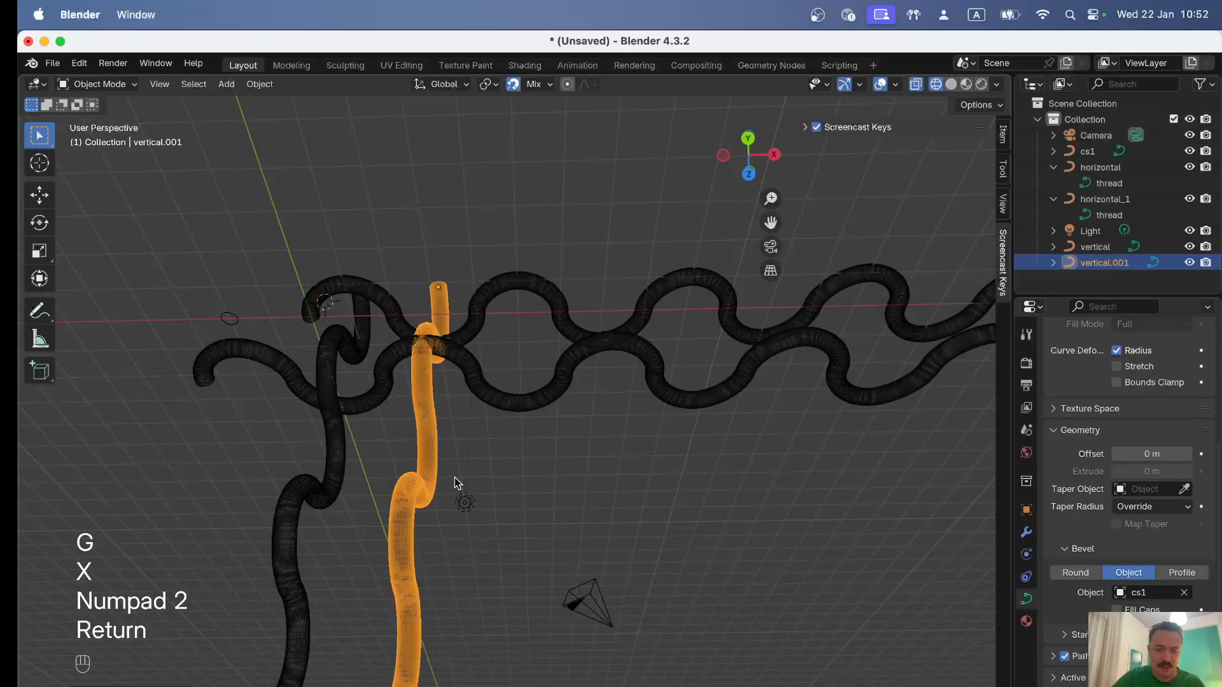
In front view, move the duplicated vertical curve by -1 m along the Z axis
key("KP_1")
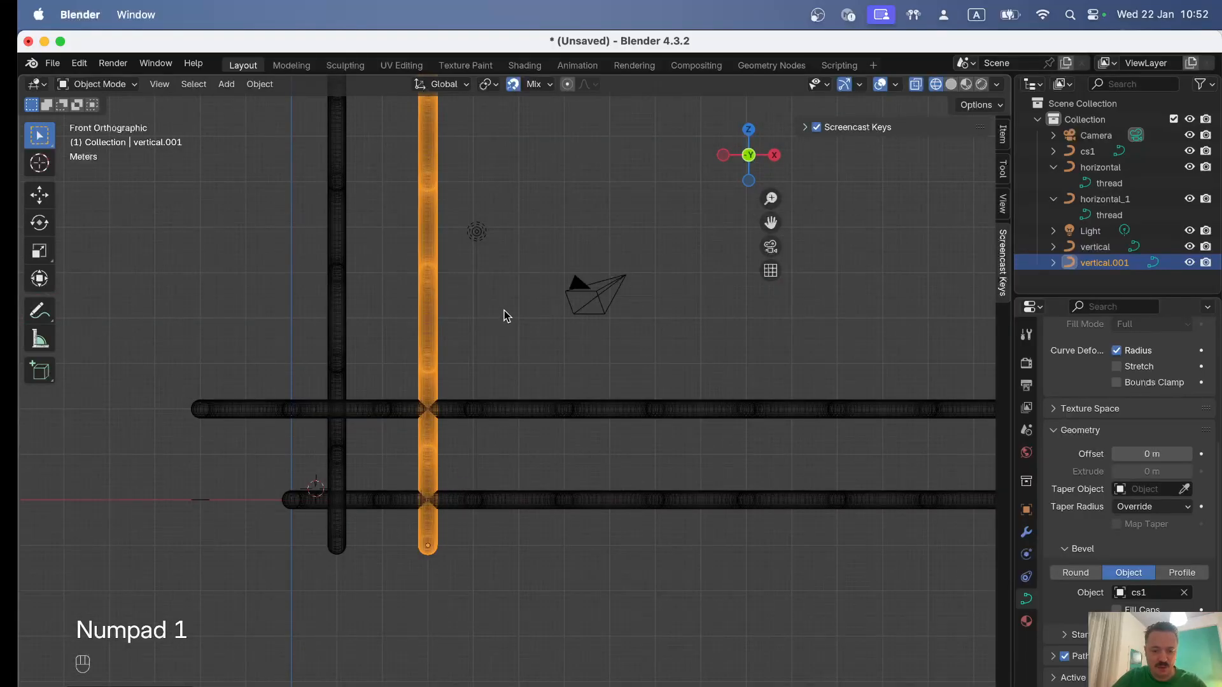
key("g")
key("z")
key("KP_Subtract")
key("KP_1")
key("Return")
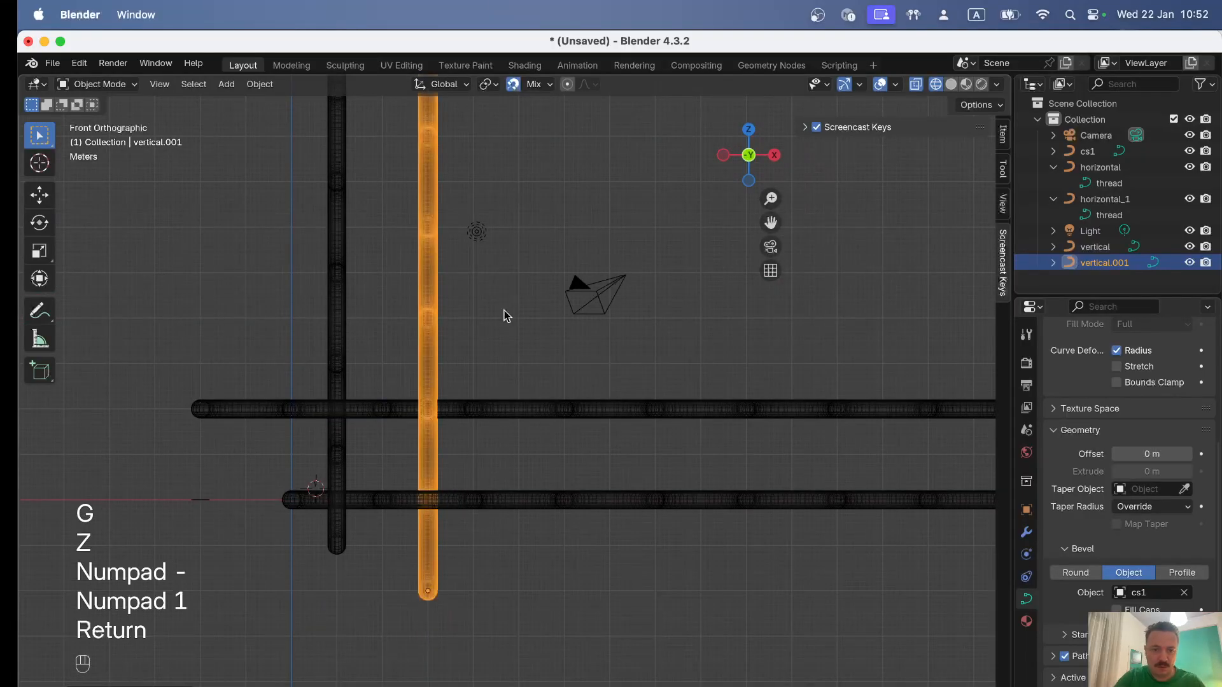
Move the duplicated vertical curve a further -1 m along Z and check its weave against the other threads, including from the right view
middle_click_drag(510, 346, 565, 484)
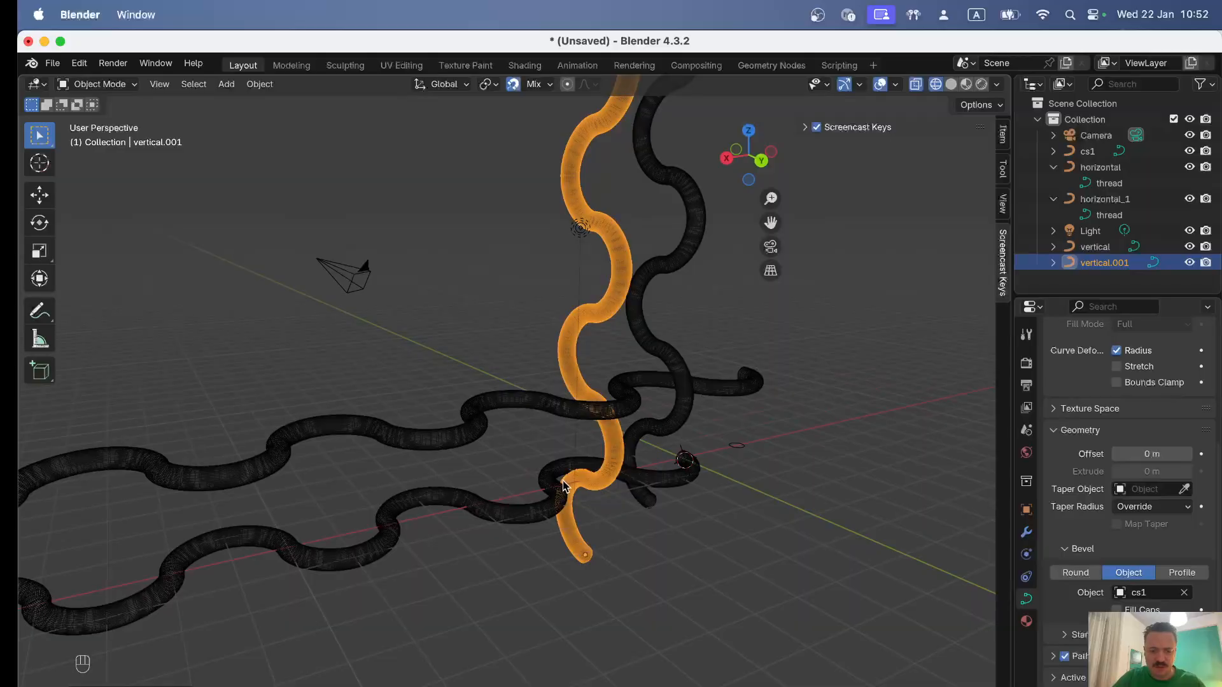
key("g")
key("z")
key("KP_Subtract")
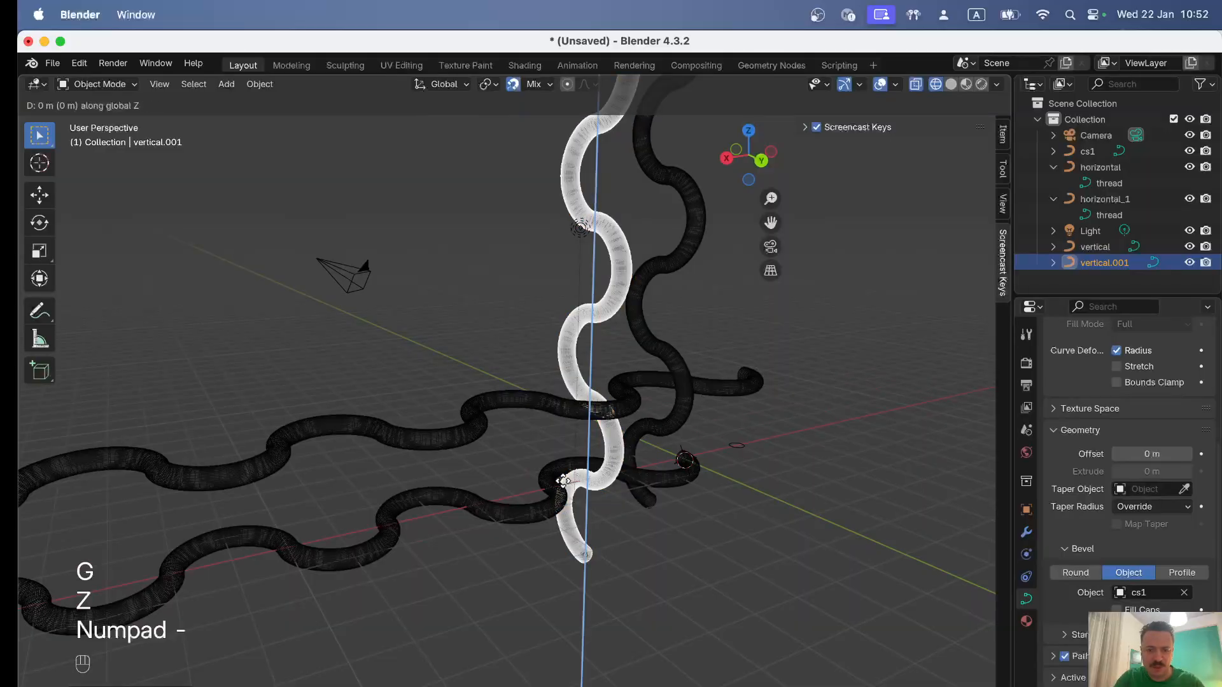
key("KP_1")
key("Return")
middle_click_drag(516, 507, 474, 575)
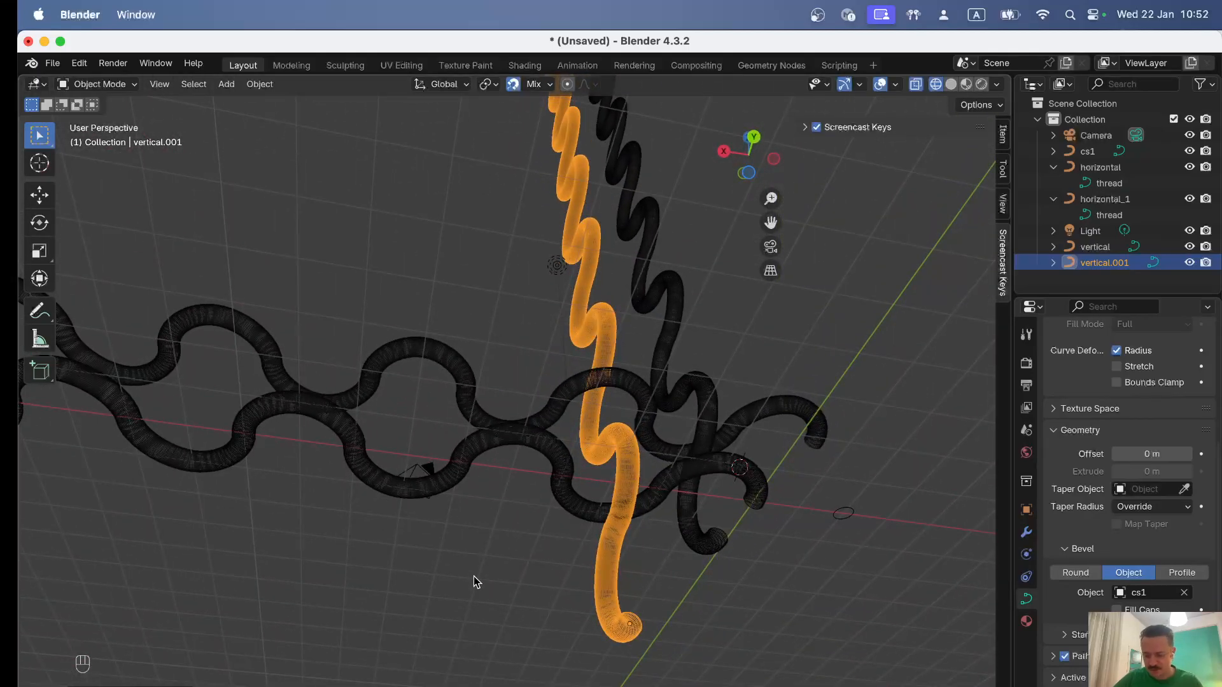
middle_click_drag(522, 546, 483, 541)
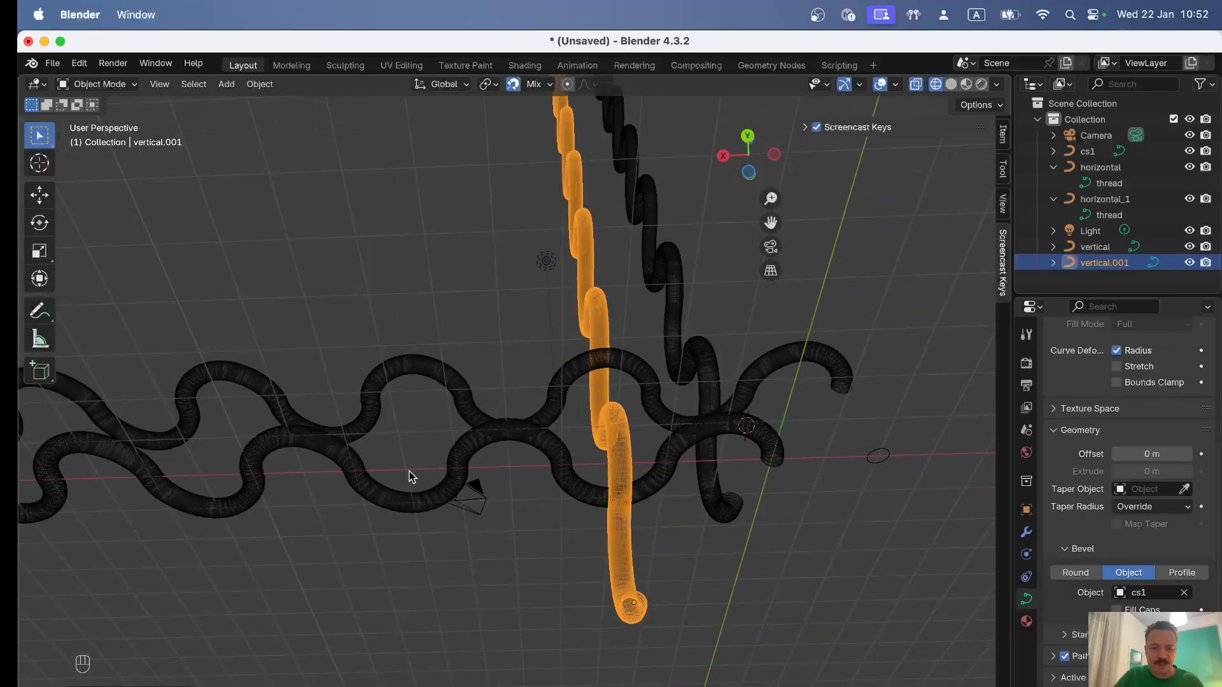
key("KP_3")
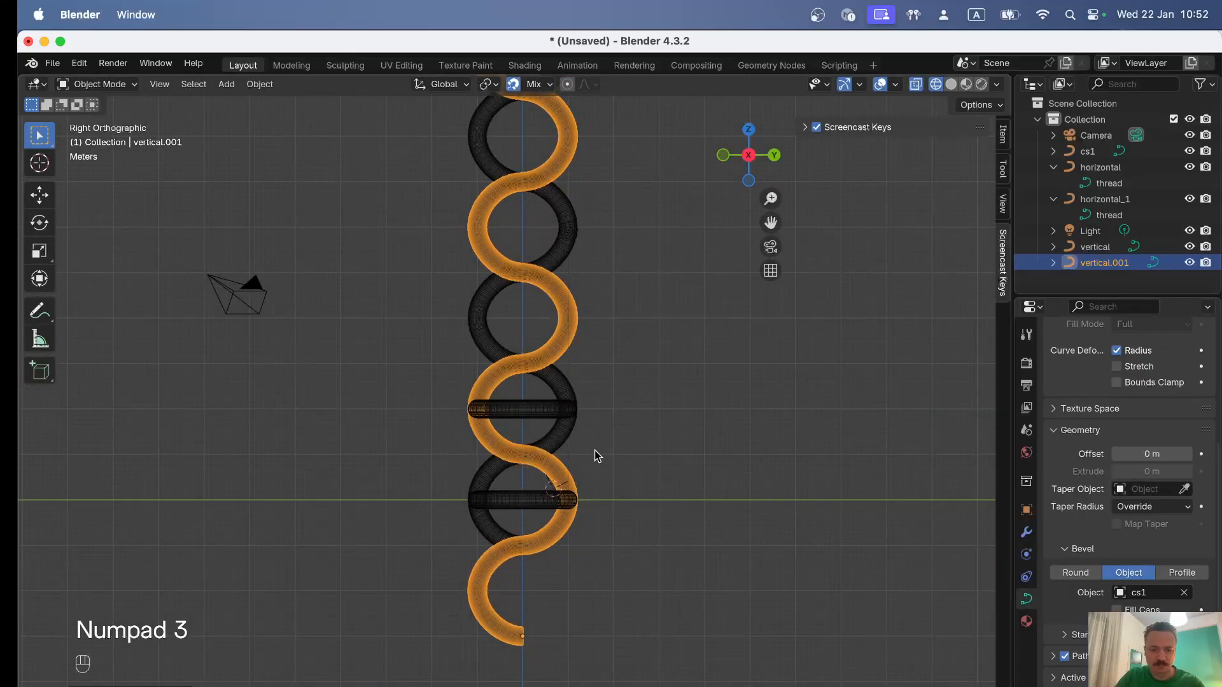
Create linked duplicates of both horizontal curves together, offset 4 m along the Z axis
key("KP_1")
left_click(529, 500)
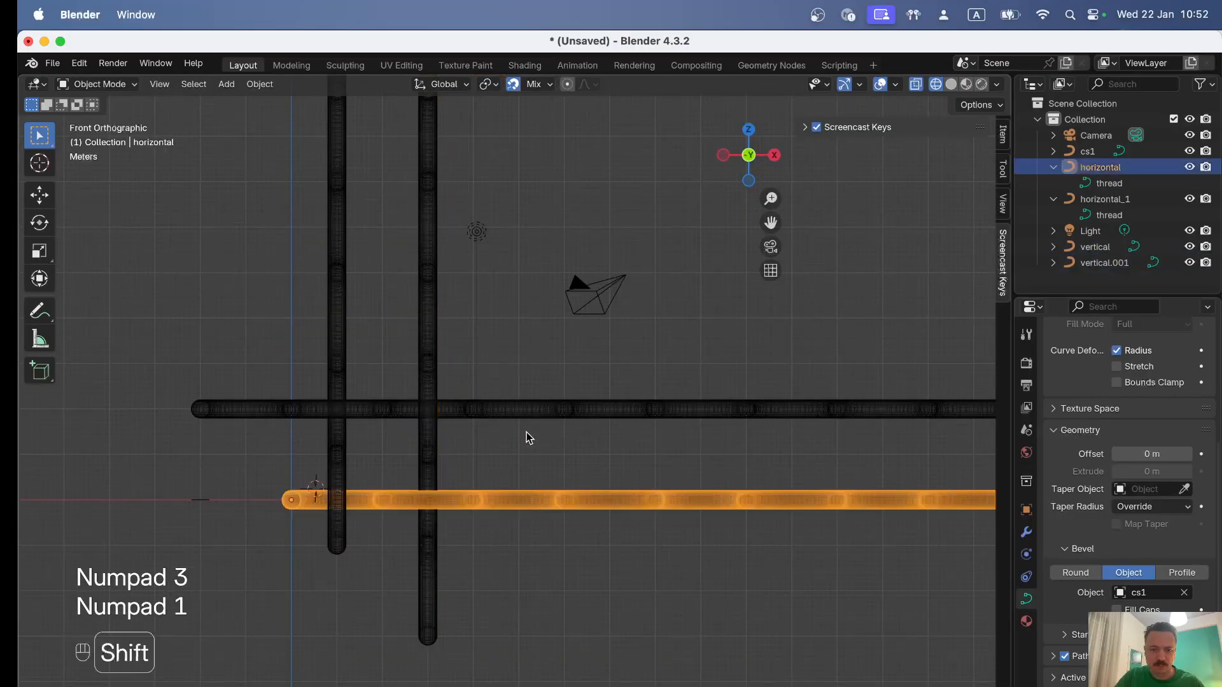
left_click(525, 410, "shift")
scroll(628, 514, "down", 2)
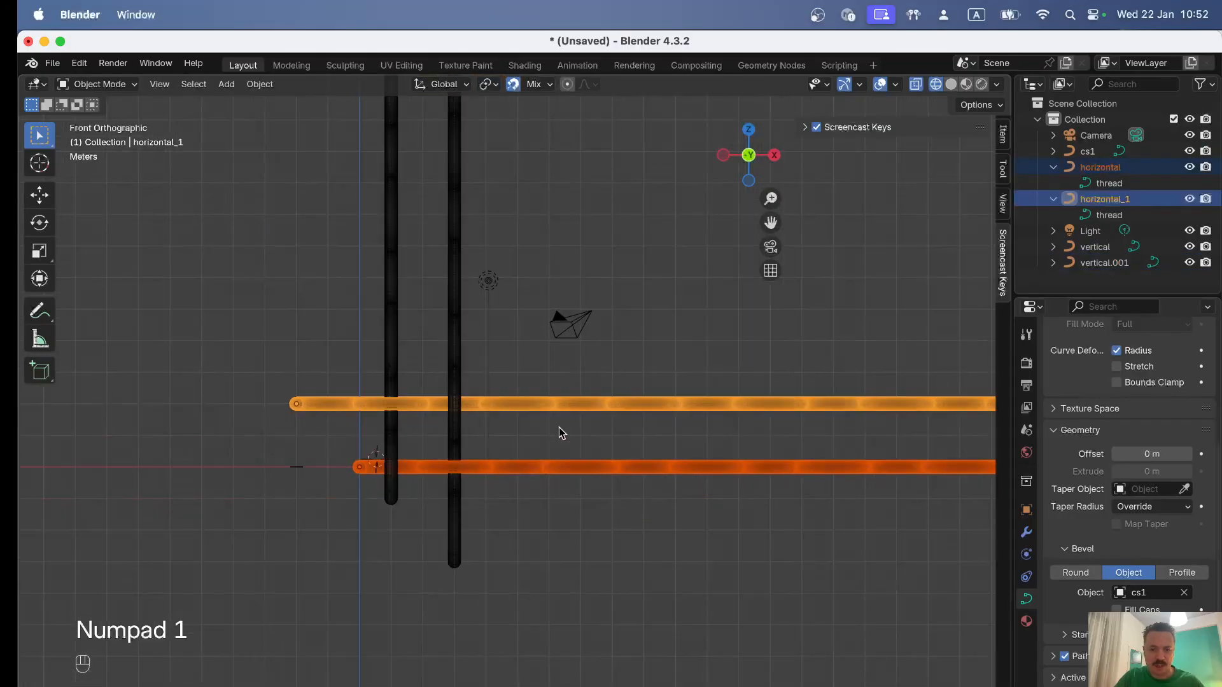
key("alt+d")
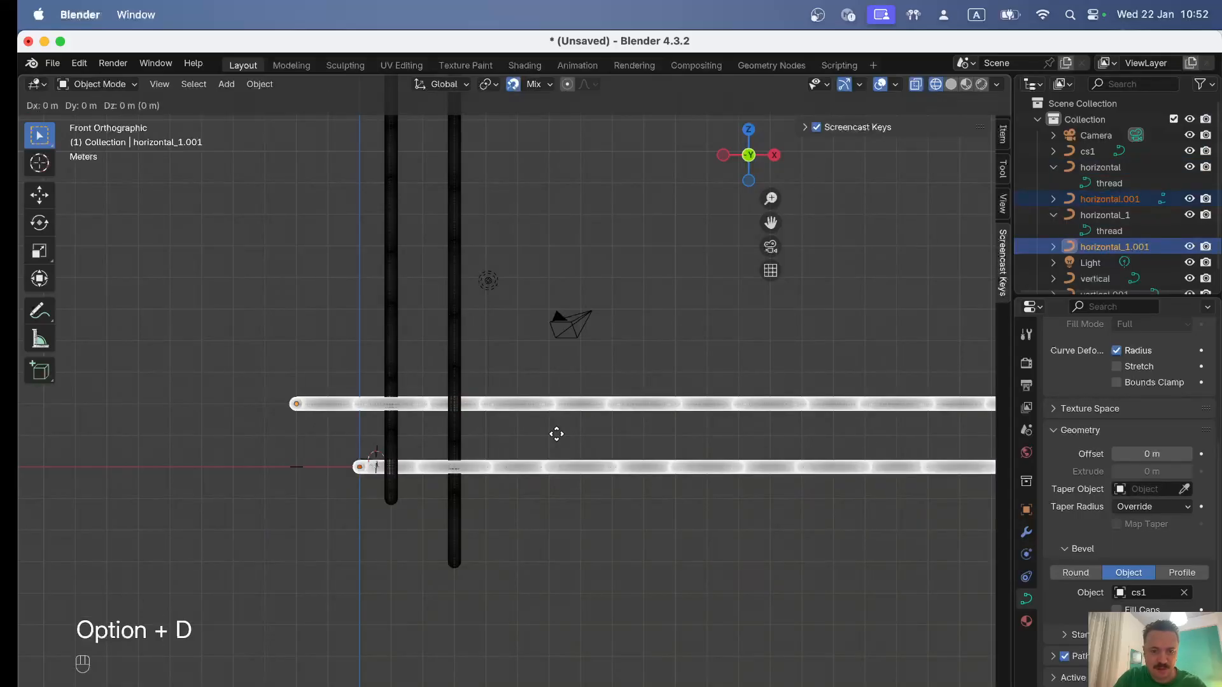
key("z")
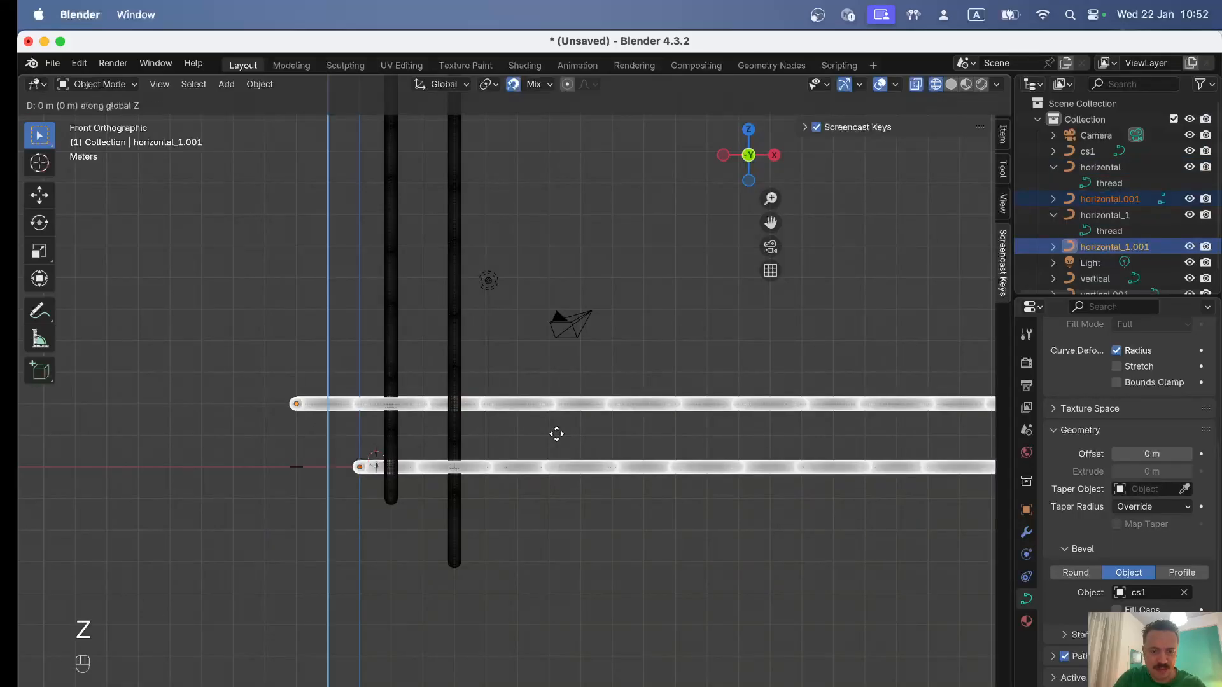
key("KP_4")
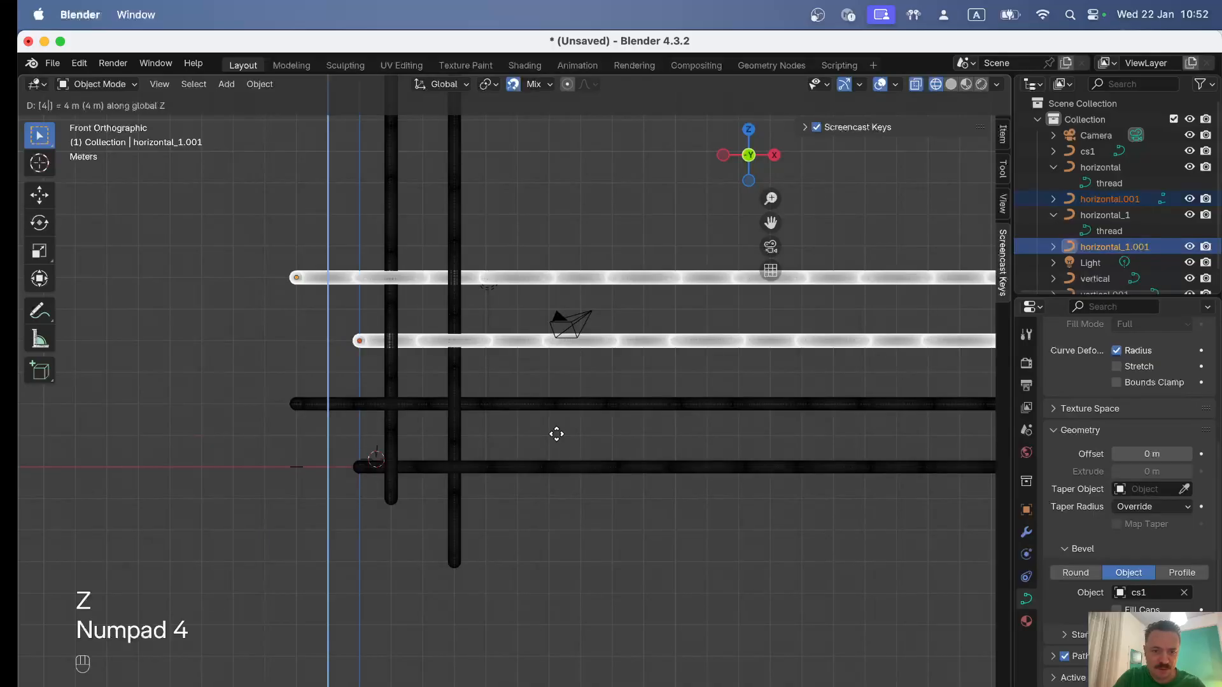
key("Return")
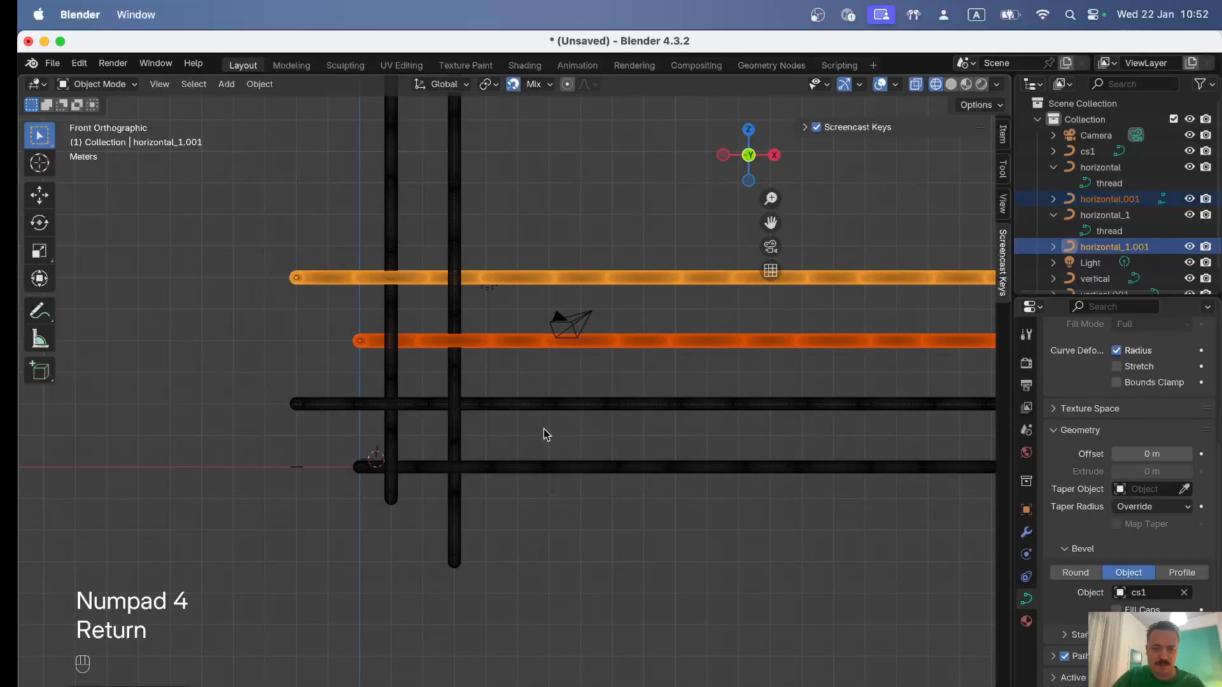
Create linked duplicates of both vertical curves together, offset 4 m along the X axis
middle_click_drag(617, 306, 477, 404)
middle_click_drag(730, 407, 581, 408)
mouse_move(530, 475)
middle_mouse_down()
mouse_move(655, 456)
mouse_move(598, 489)
mouse_move(606, 347)
middle_mouse_up()
left_click(590, 237)
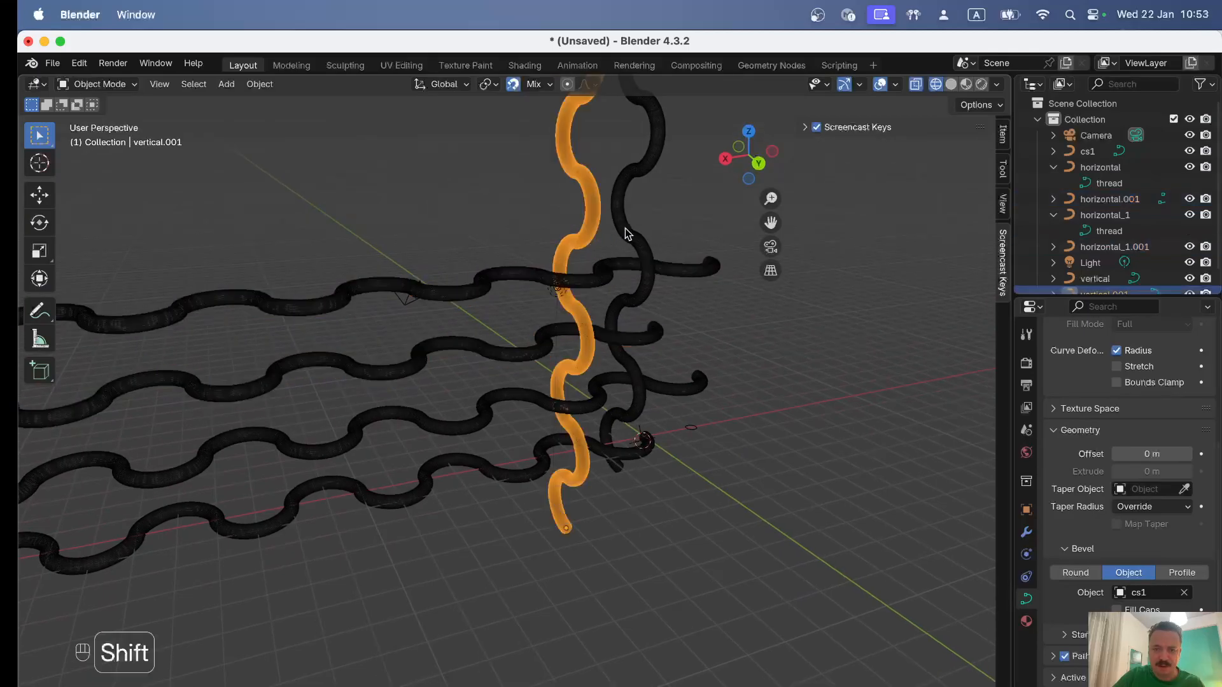
left_click(630, 230, "shift")
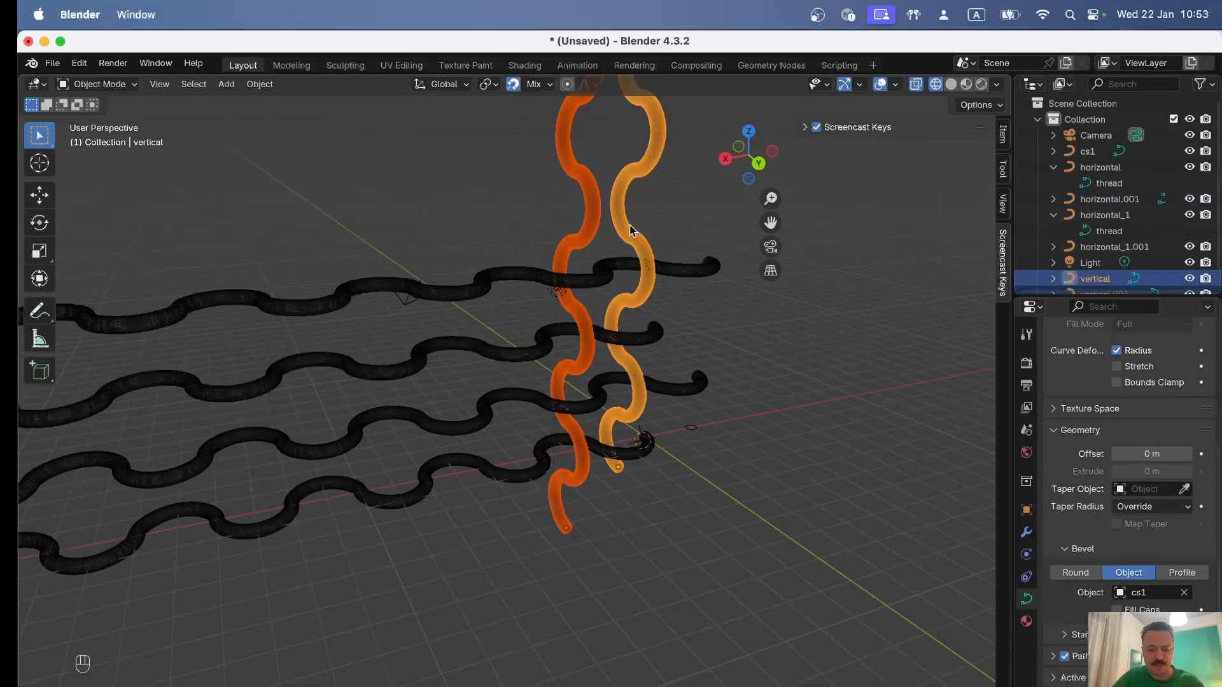
key("alt")
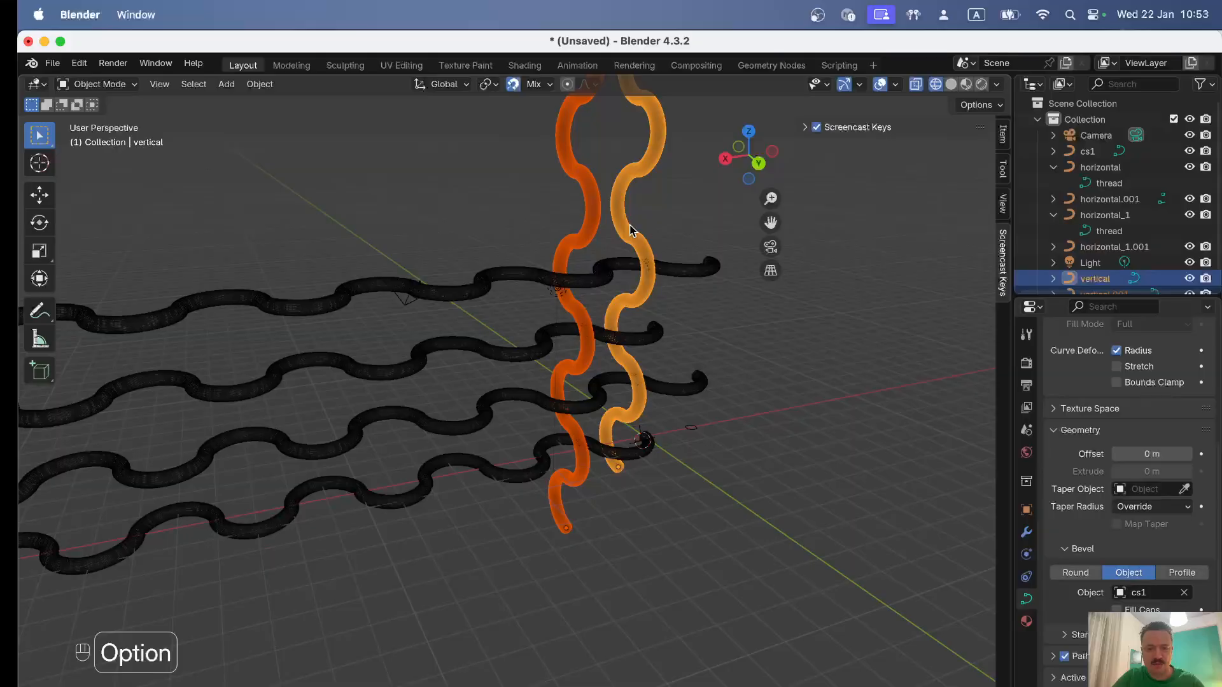
key("alt+d")
key("x")
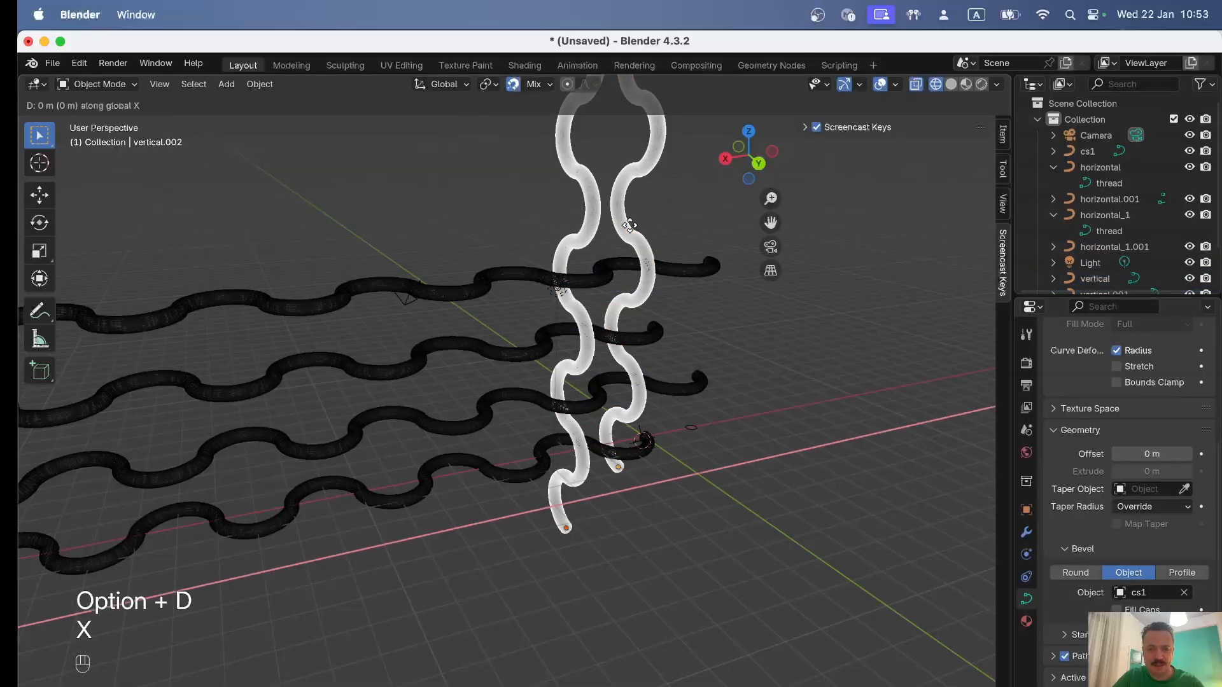
key("KP_4")
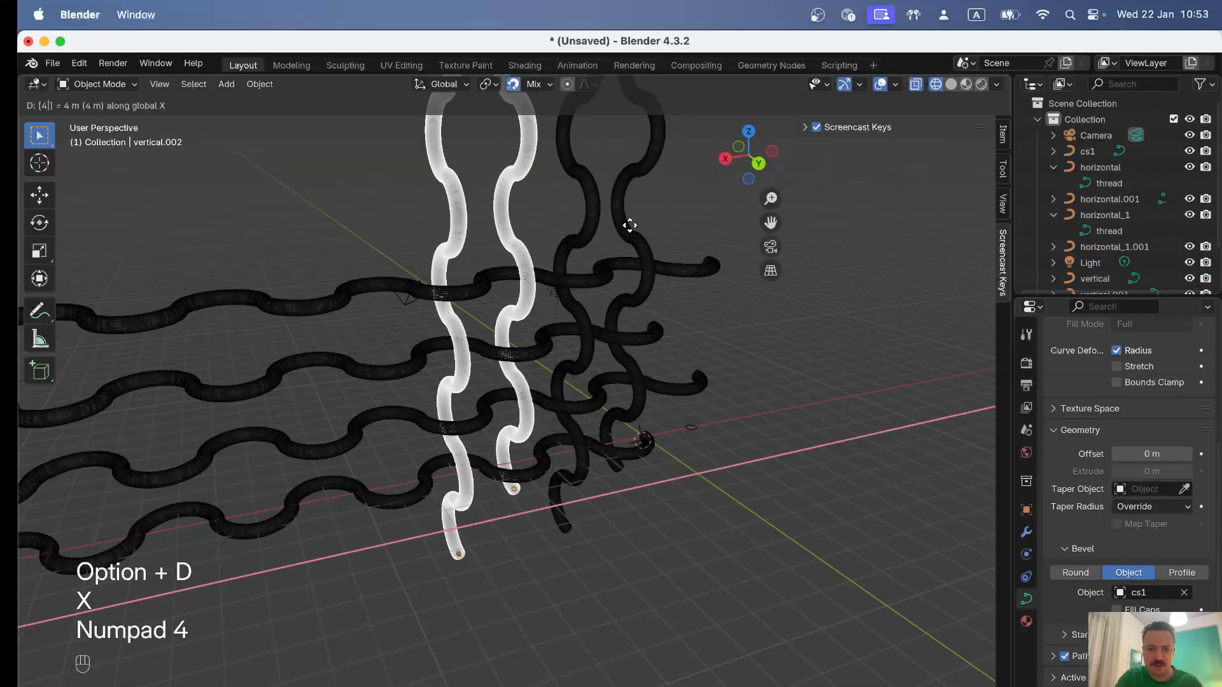
key("Return")
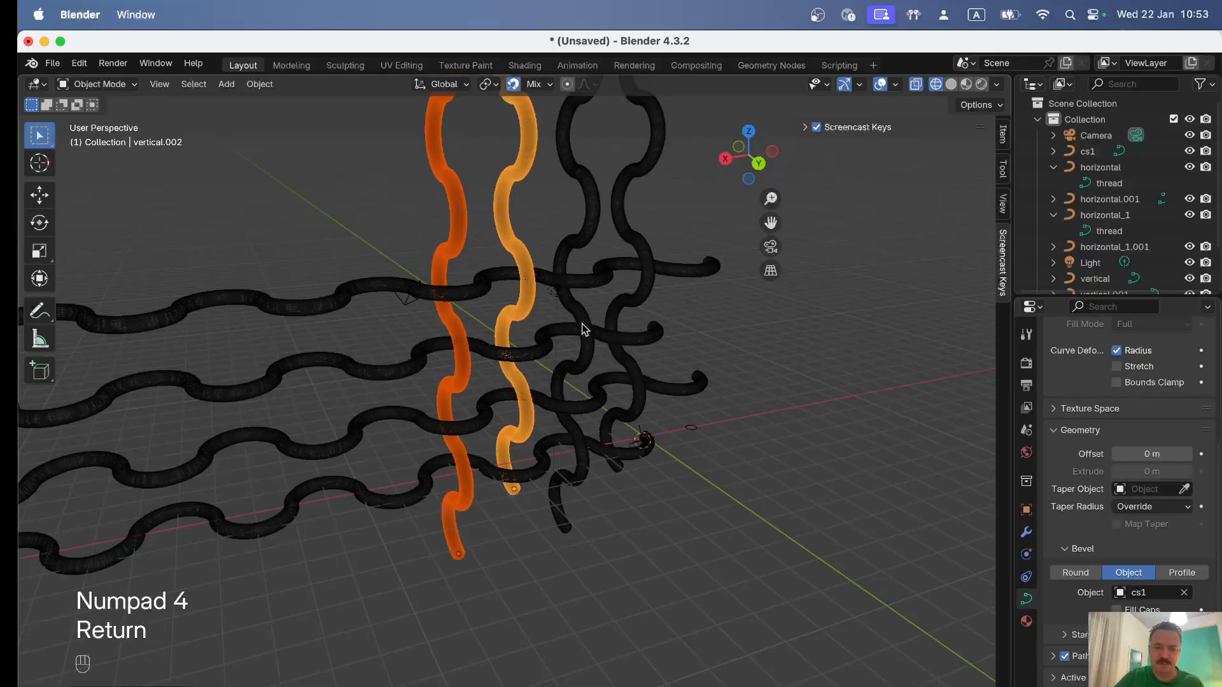
Switch the viewport to solid shading and inspect how the vertical and horizontal threads interweave
scroll(585, 325, "up", 4)
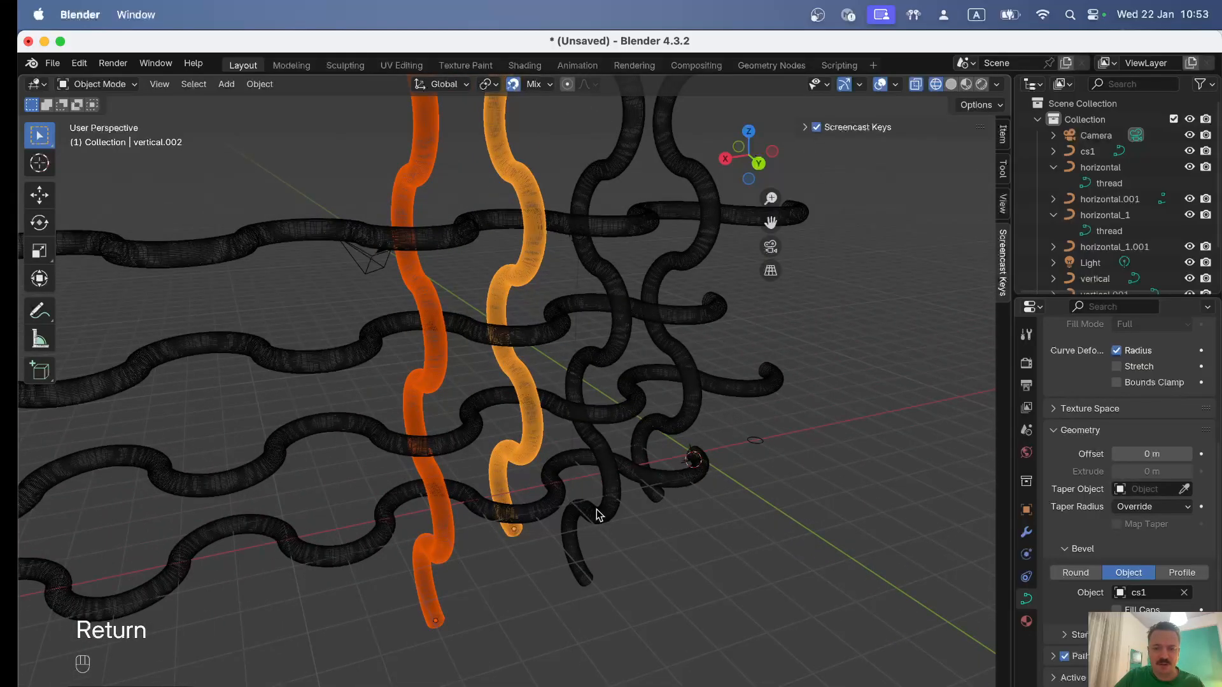
mouse_move(764, 622)
middle_mouse_down()
mouse_move(594, 460)
mouse_move(643, 411)
middle_mouse_up()
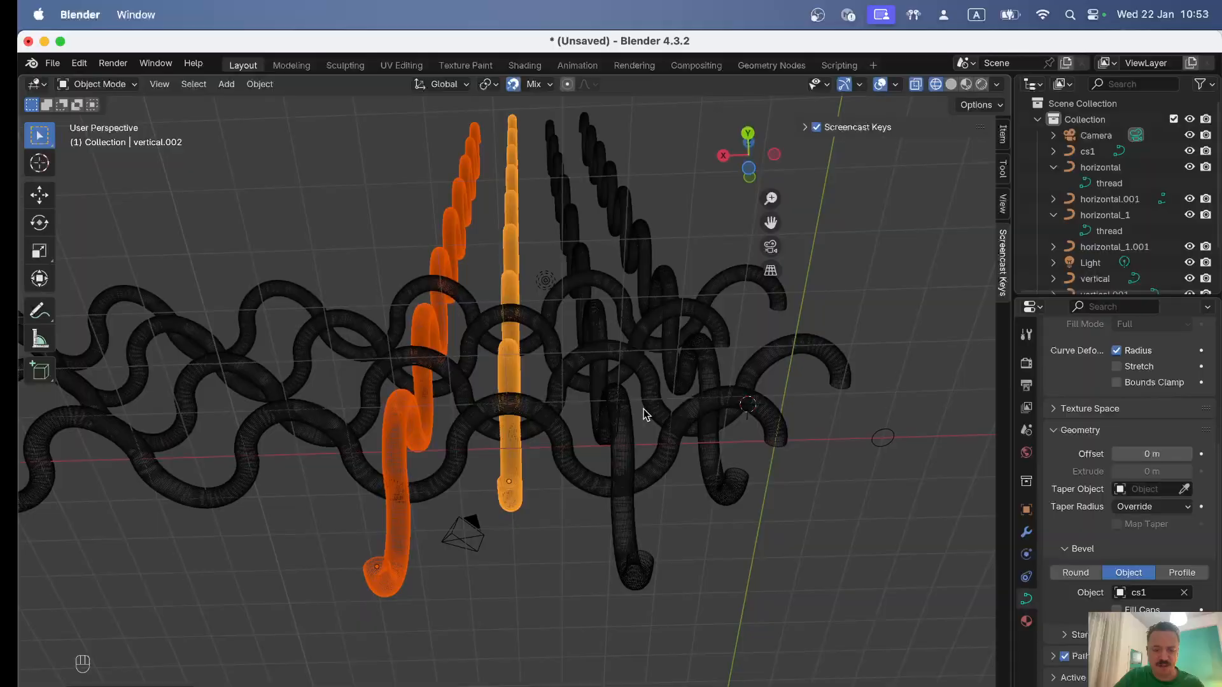
key("z")
left_click(697, 446)
middle_click_drag(601, 546, 534, 606)
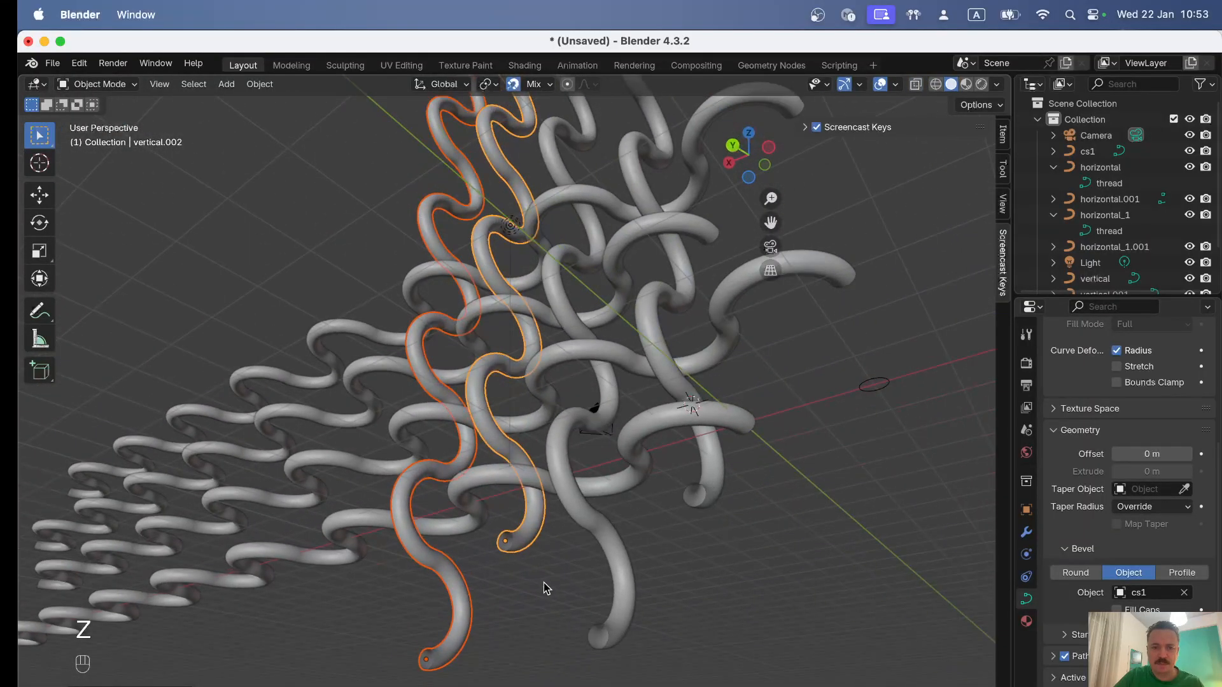
In front view, create linked duplicates of all four vertical threads, offset 8 m along the X axis
key("KP_1")
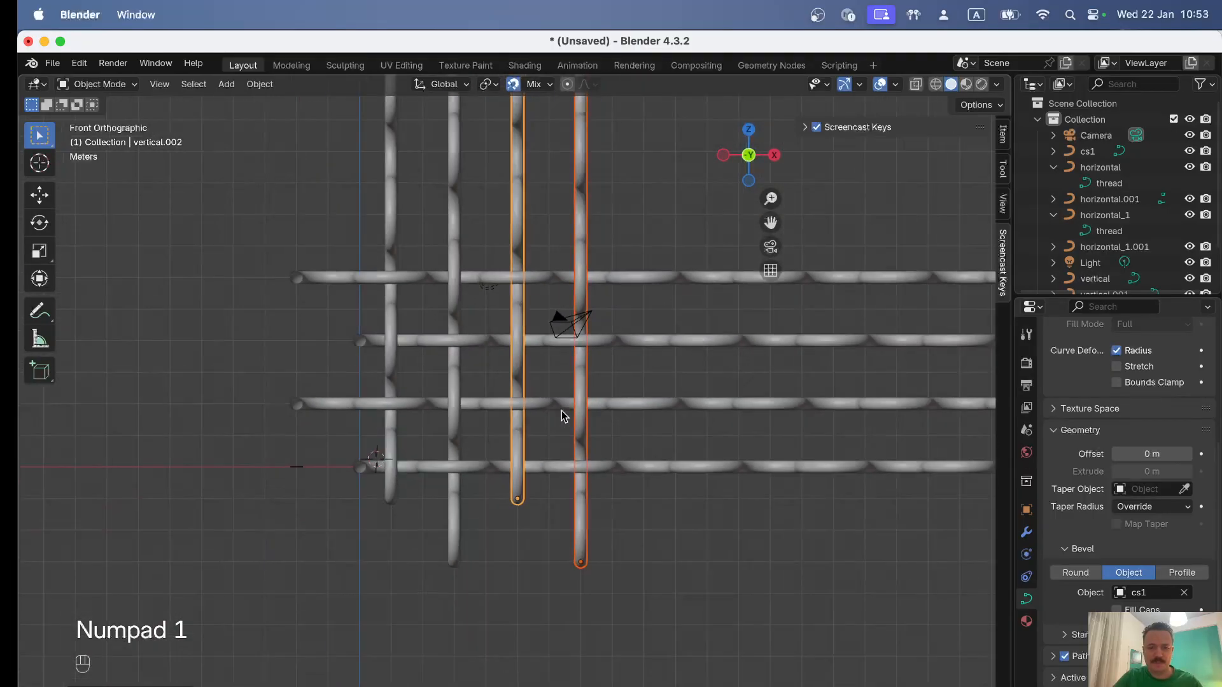
middle_click_drag(601, 349, 416, 498, "shift")
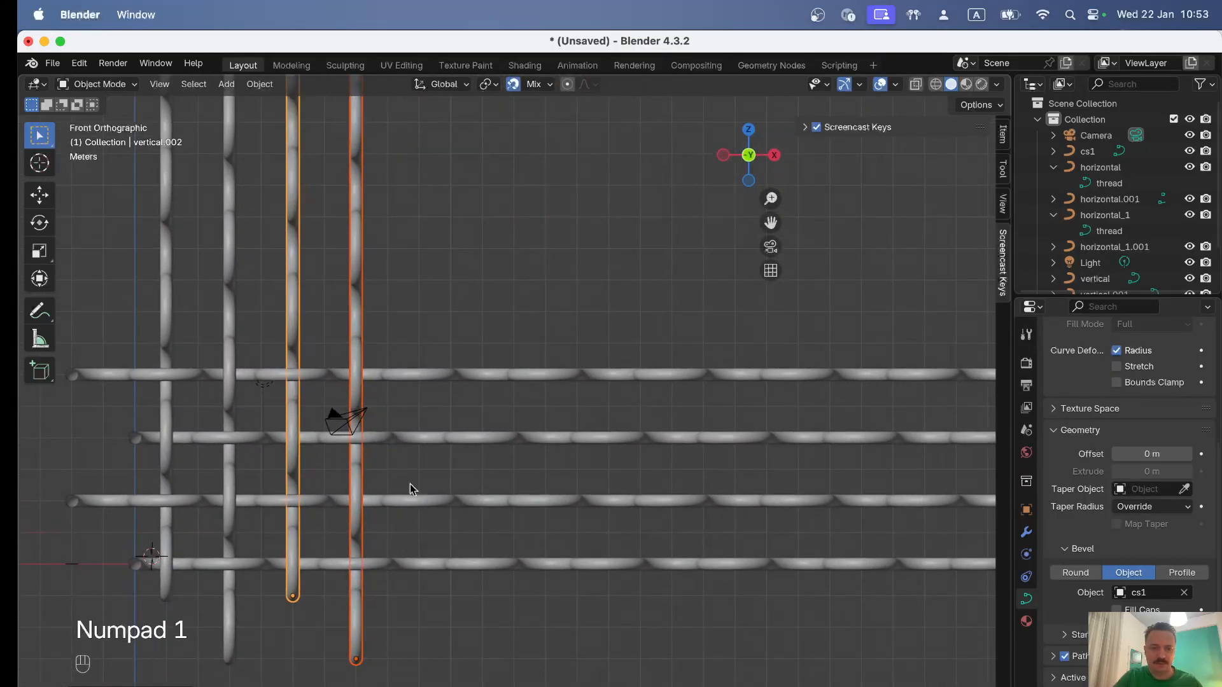
left_click(166, 282, "shift")
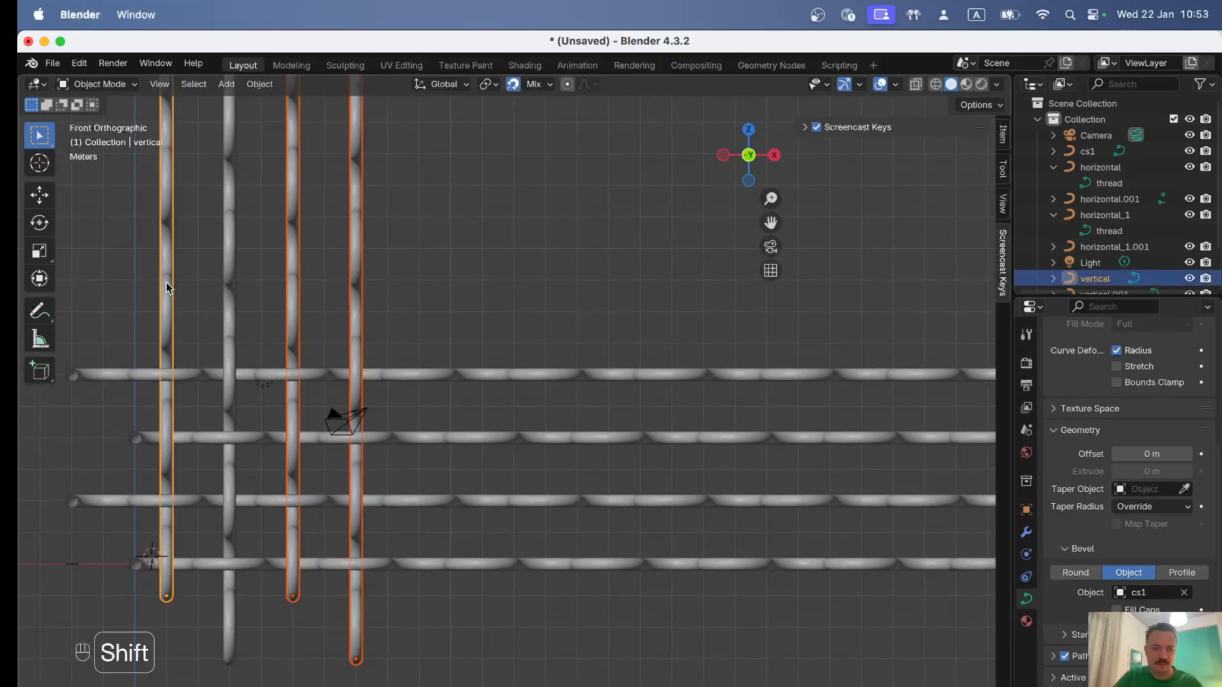
left_click(226, 269, "shift")
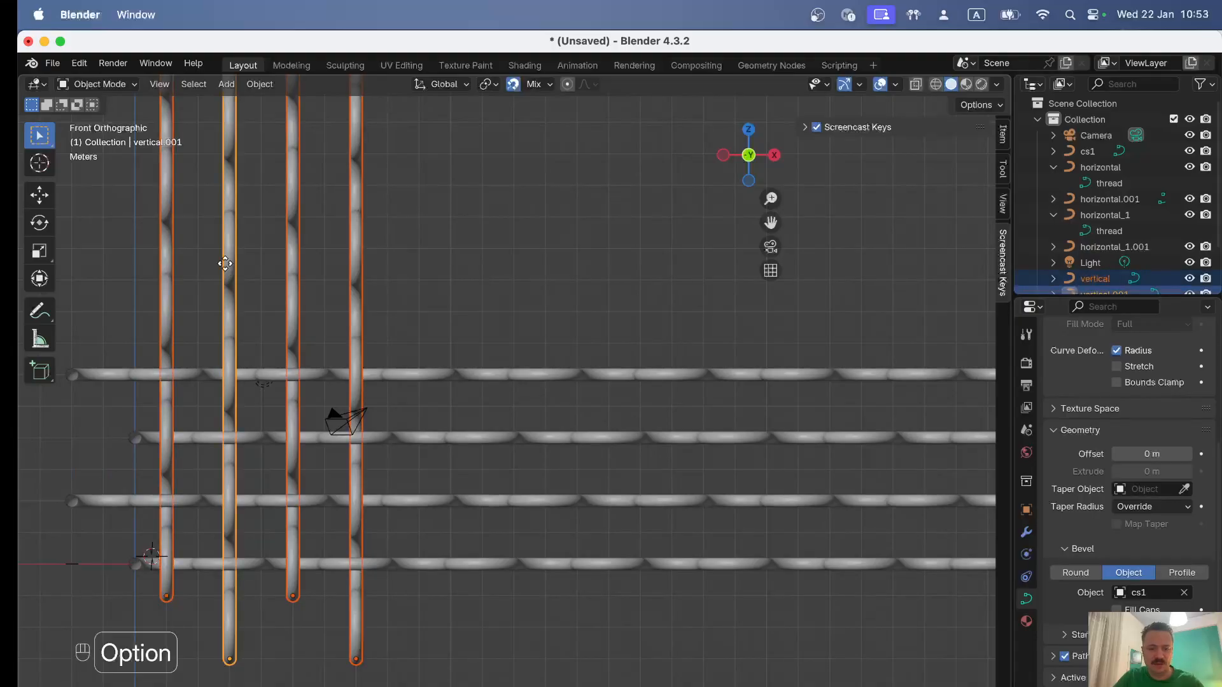
key("alt+d")
key("x")
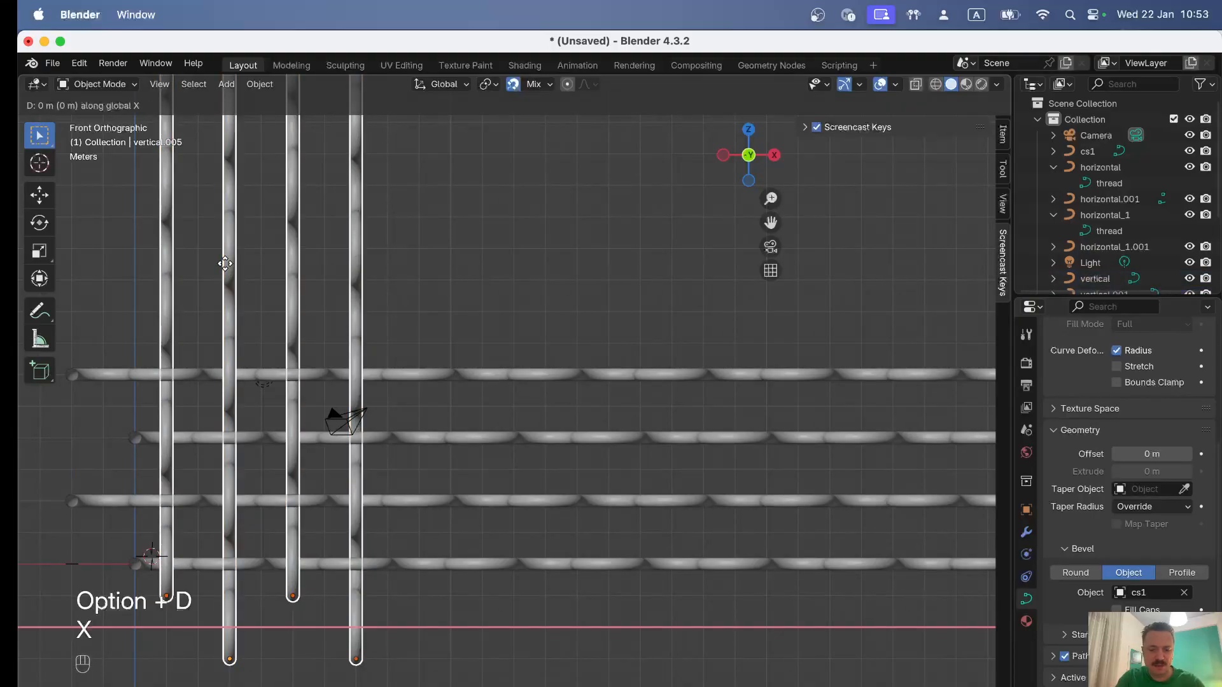
key("KP_8")
key("Return")
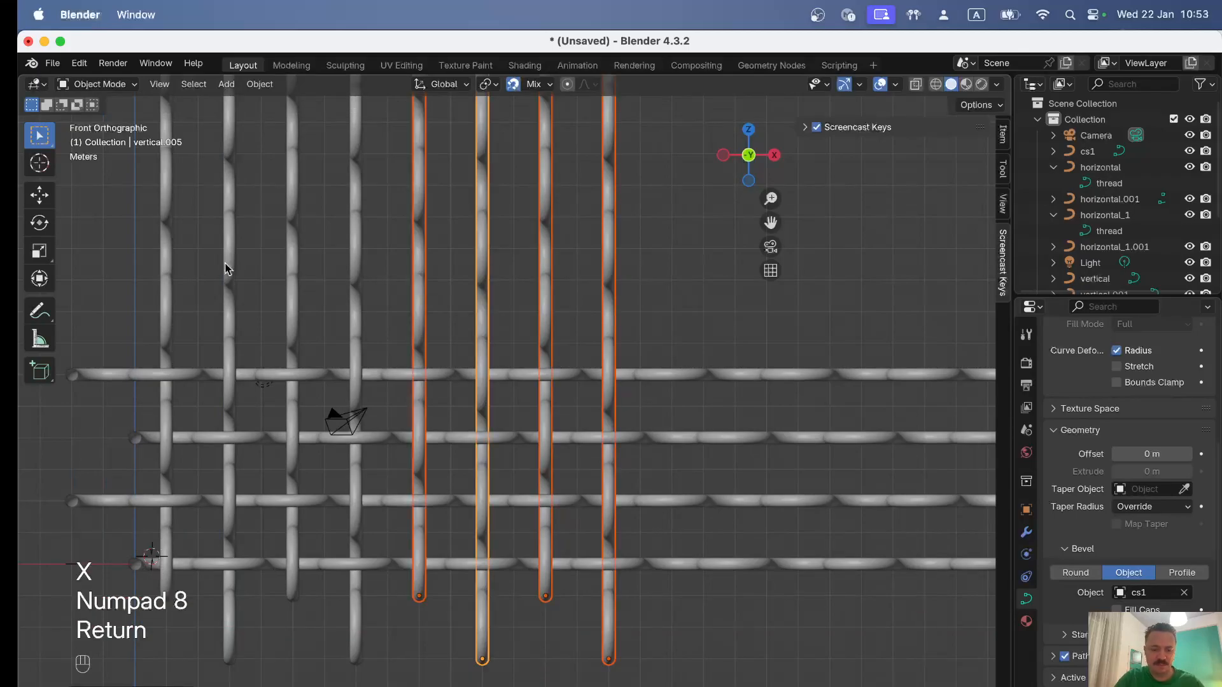
Add two more linked sets of the four vertical threads, each offset a further 8 m along X
key("alt+d")
key("x")
key("KP_8")
key("Return")
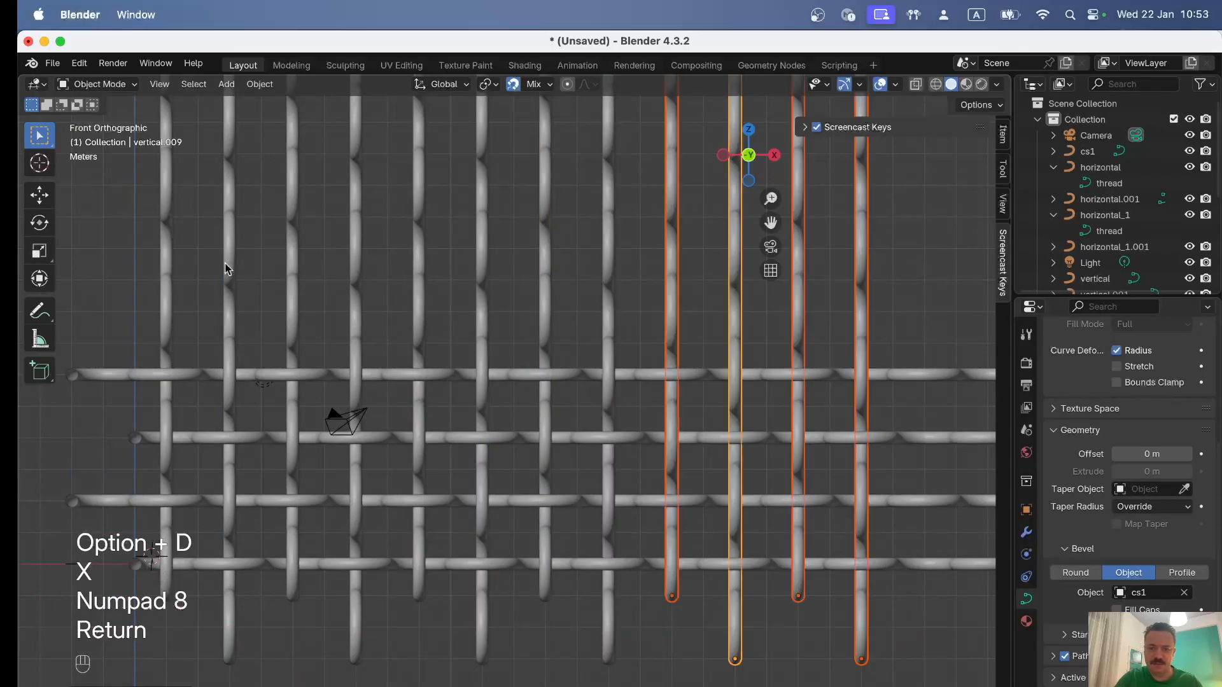
scroll(235, 266, "down", 3)
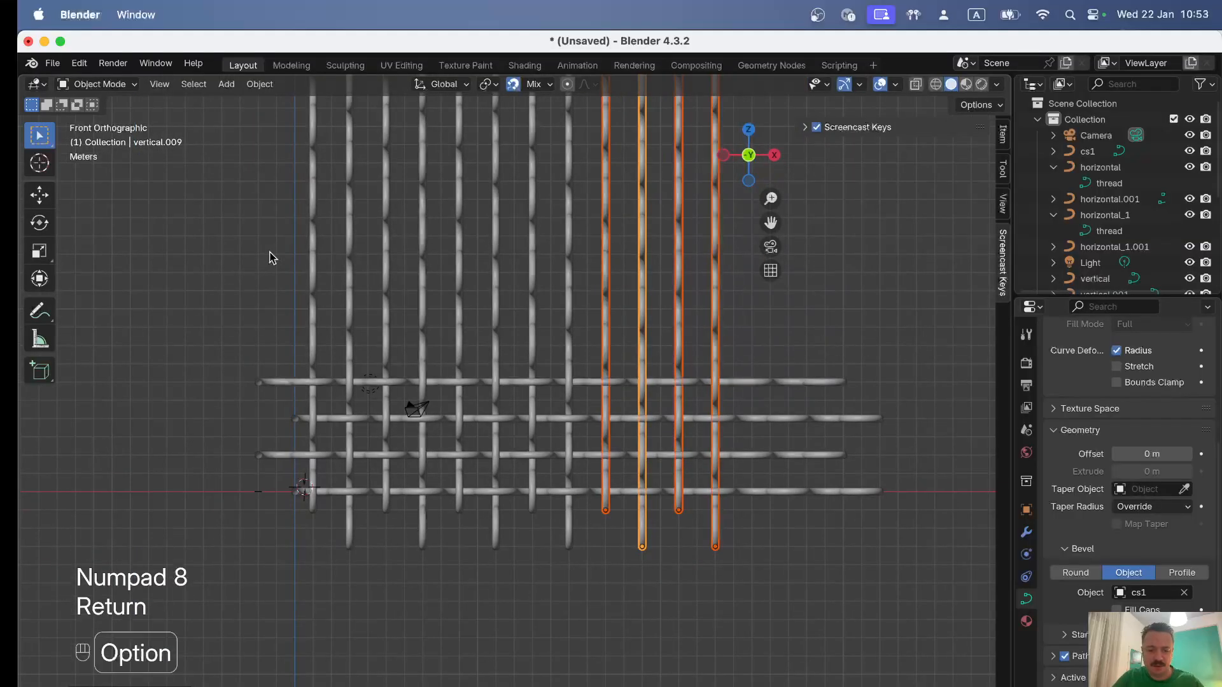
key("alt+d")
key("x")
key("KP_8")
key("Return")
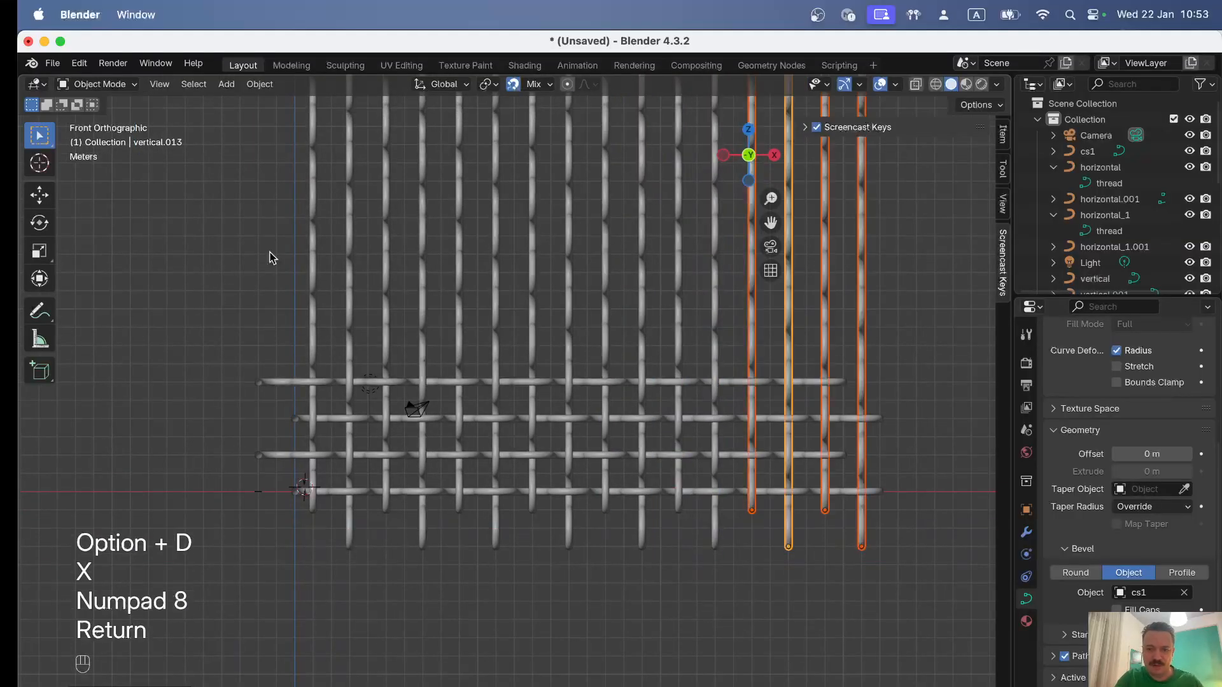
Create linked duplicates of all four horizontal threads and move them 8 m along the Z axis
left_click(293, 384)
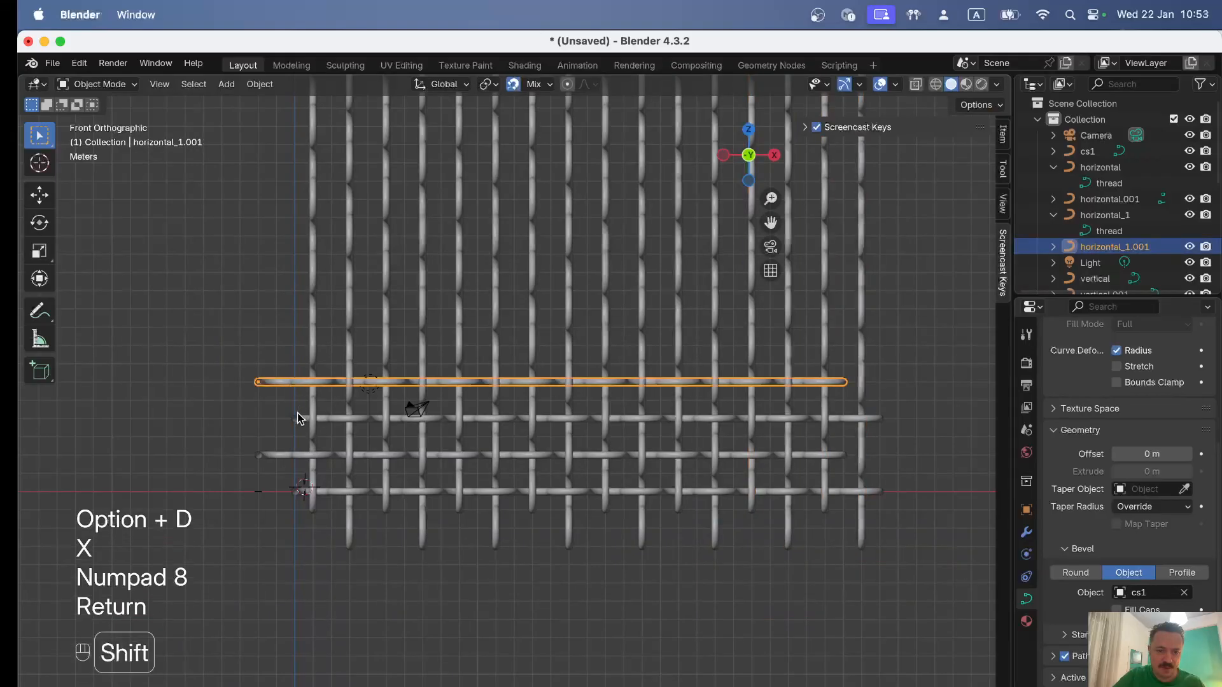
left_click(300, 418, "shift")
left_click(284, 452, "shift")
left_click(333, 490, "shift")
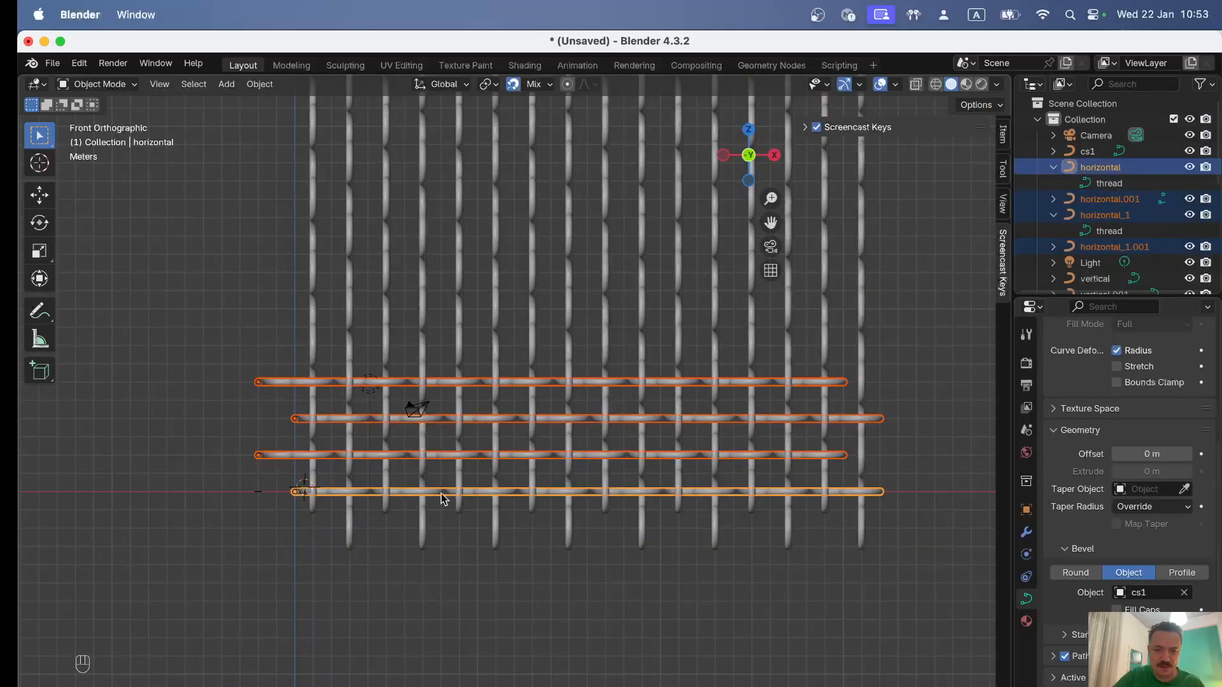
key("alt+d")
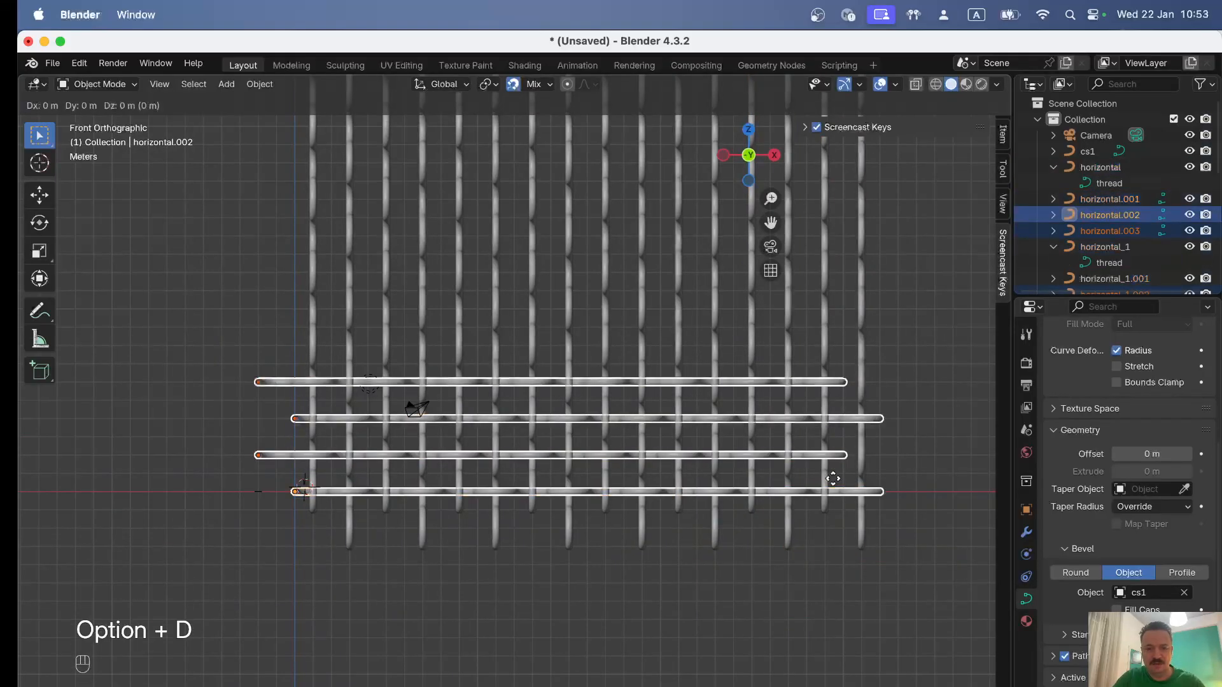
key("z")
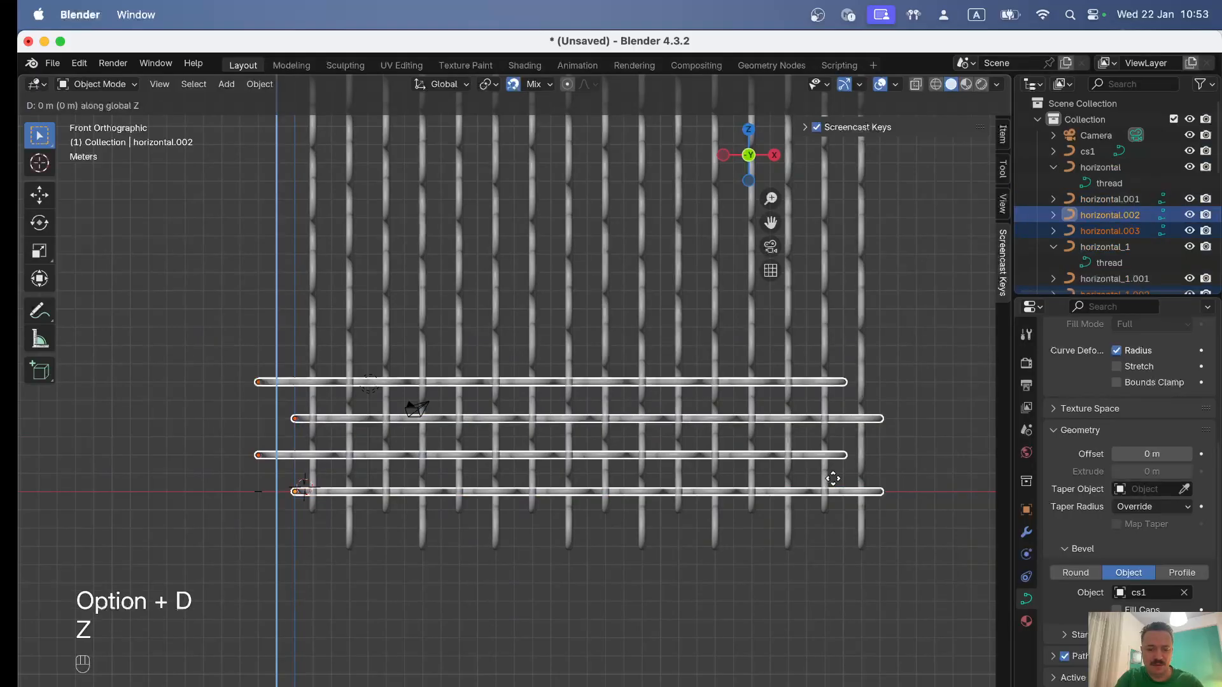
key("KP_4")
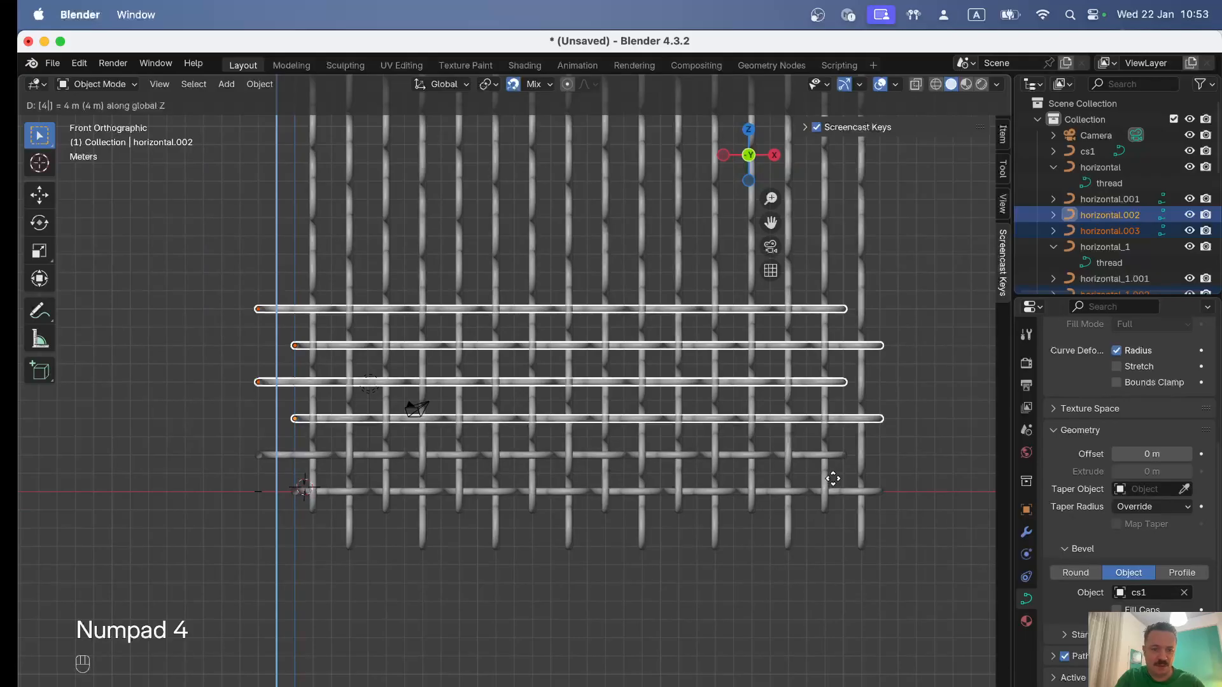
key("Escape")
key("g")
key("z")
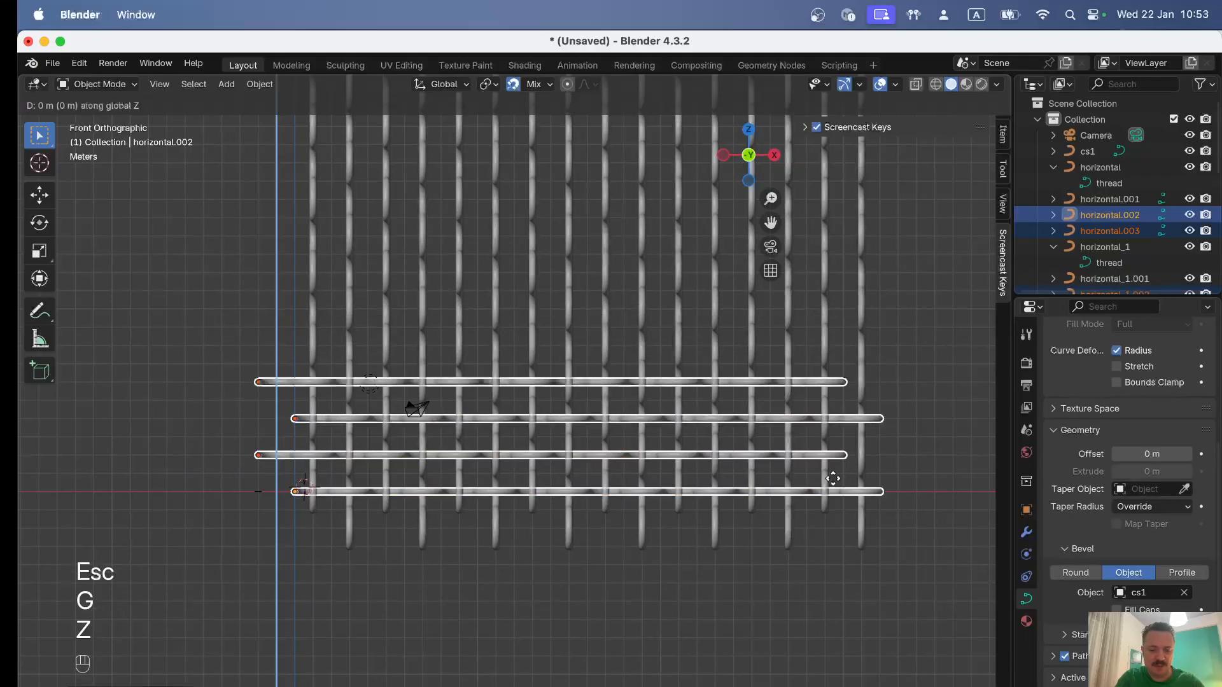
key("KP_8")
key("Return")
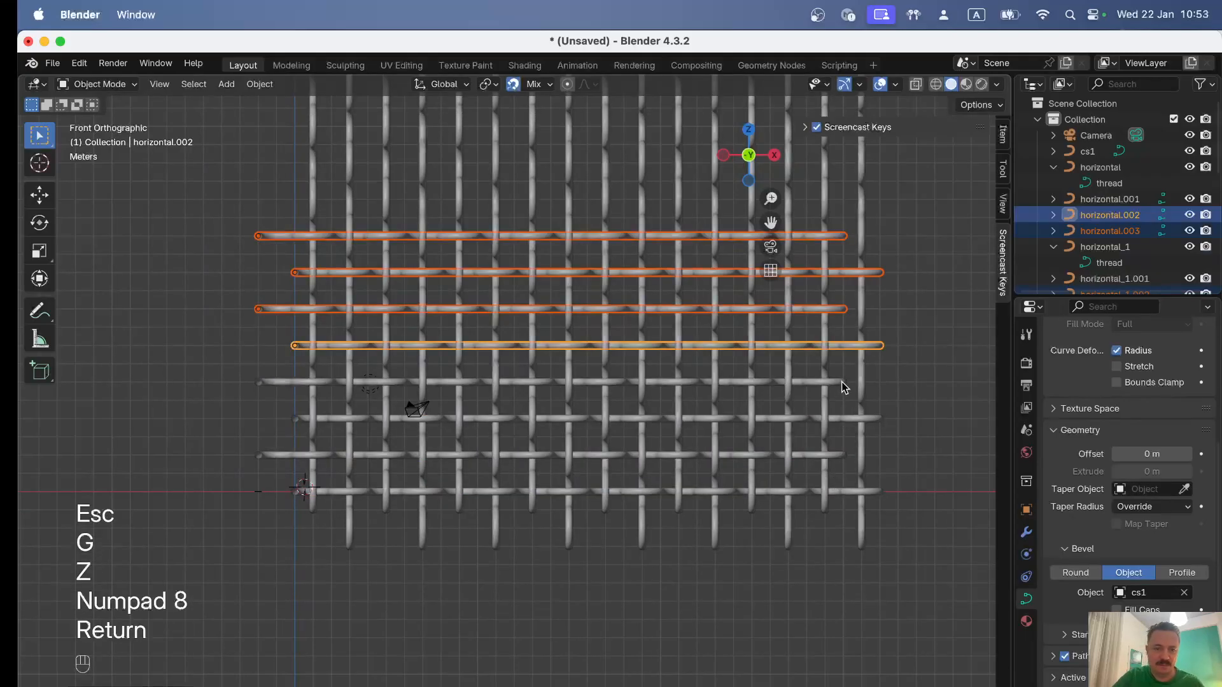
Create linked duplicates of the upper four horizontal threads, offset 8 m along the Z axis
scroll(683, 444, "up", 1)
scroll(631, 370, "down", 3)
middle_click_drag(576, 370, 505, 509, "shift")
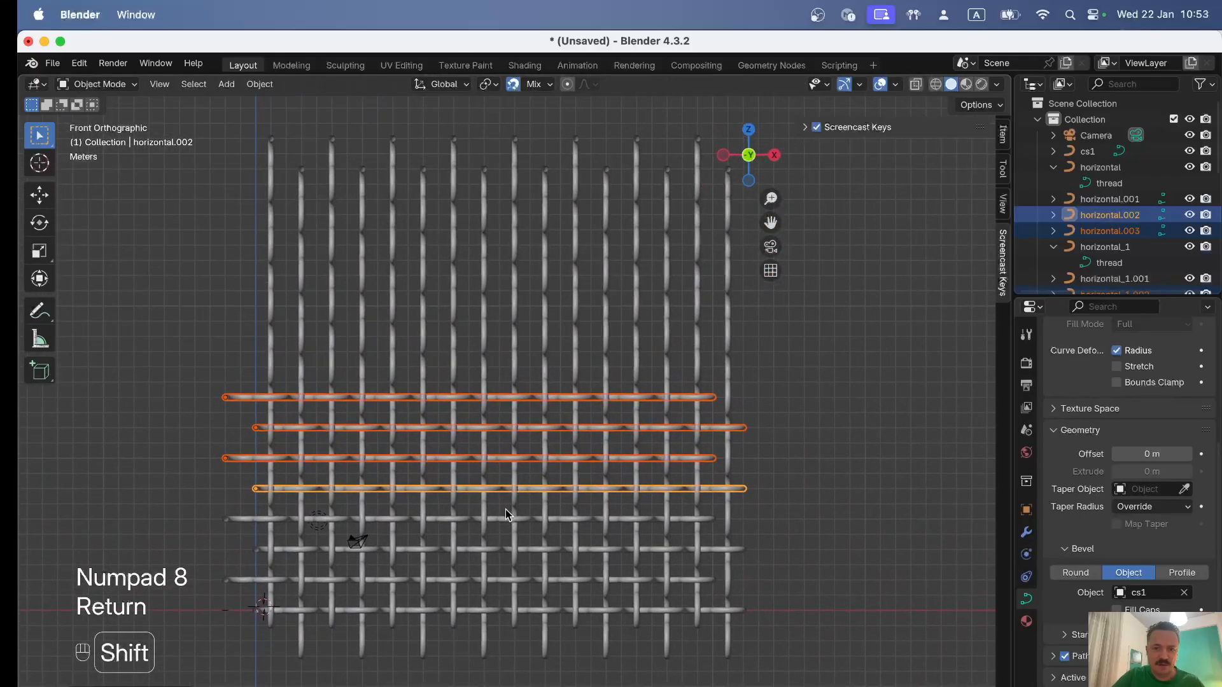
left_click(562, 521)
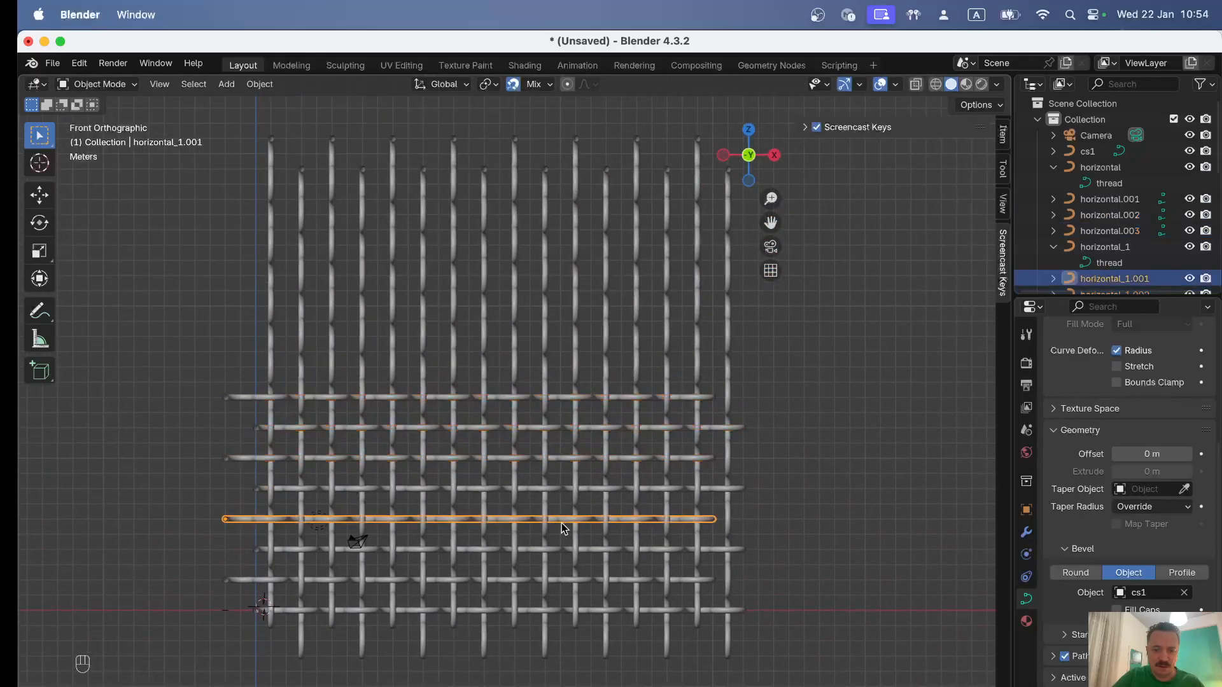
left_click(563, 491)
left_click(563, 458, "shift")
left_click(560, 426, "shift")
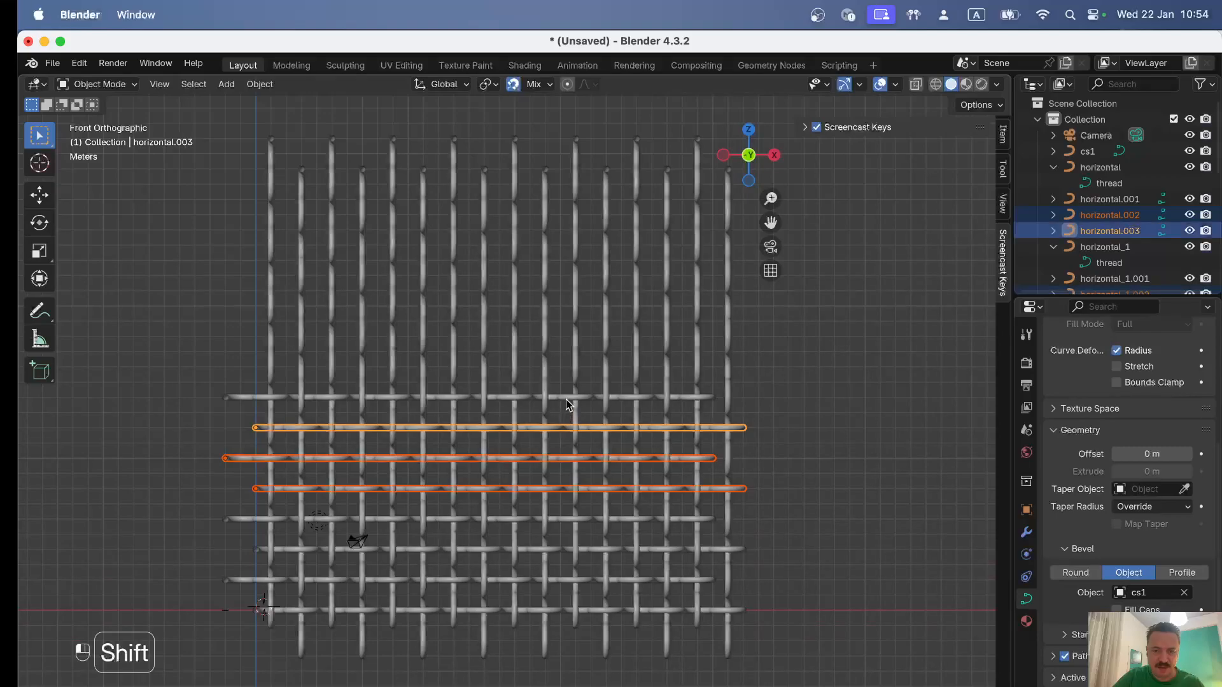
left_click(566, 398, "shift")
key("alt+d")
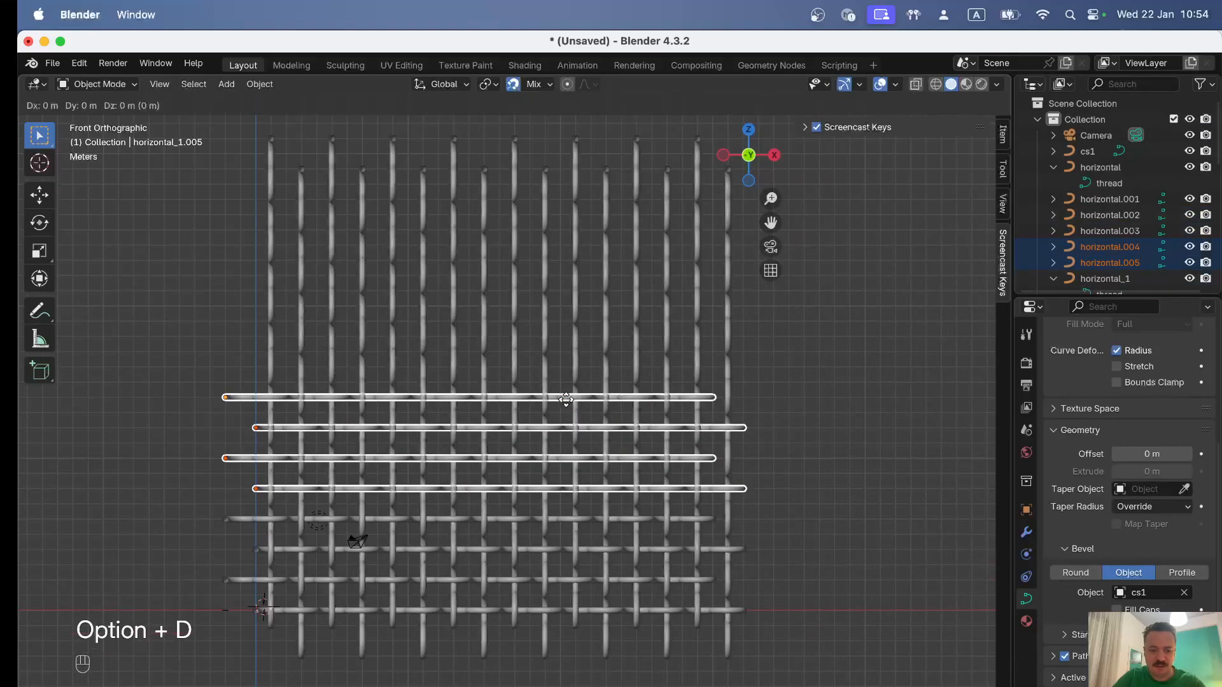
key("z")
key("KP_8")
key("Return")
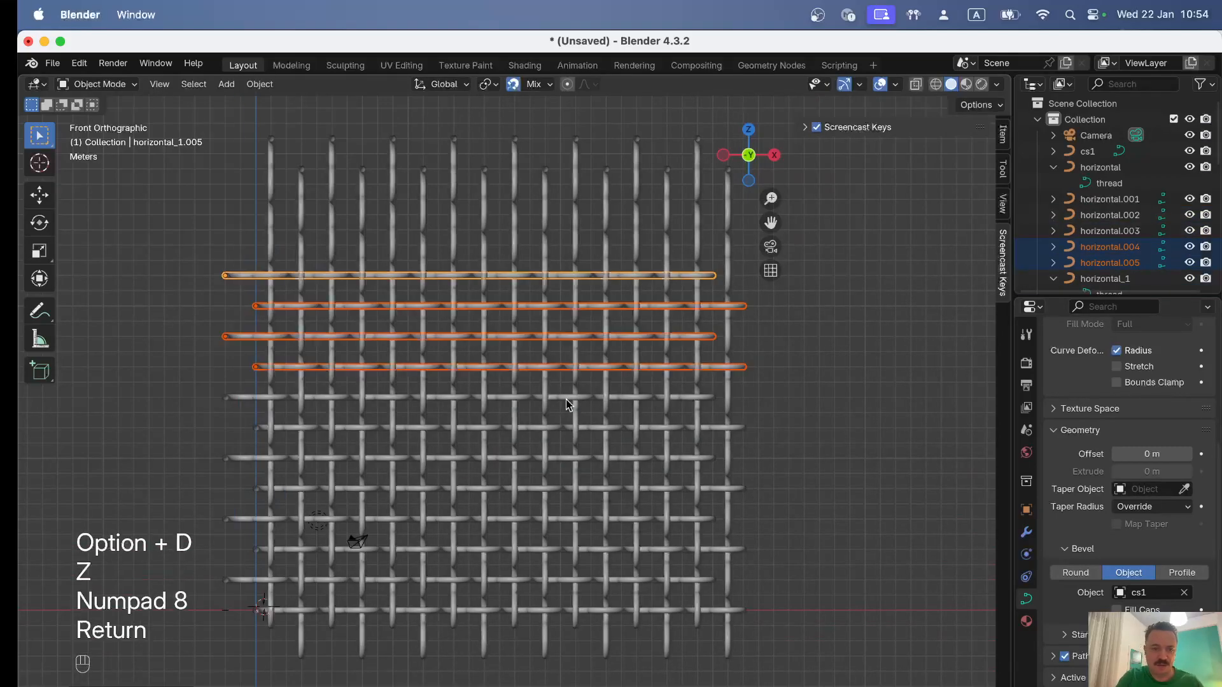
Add another linked set of the newest four horizontal threads, a further 8 m along Z, to cover the vertical threads' upper ends
key("alt+d")
key("z")
key("KP_8")
key("Return")
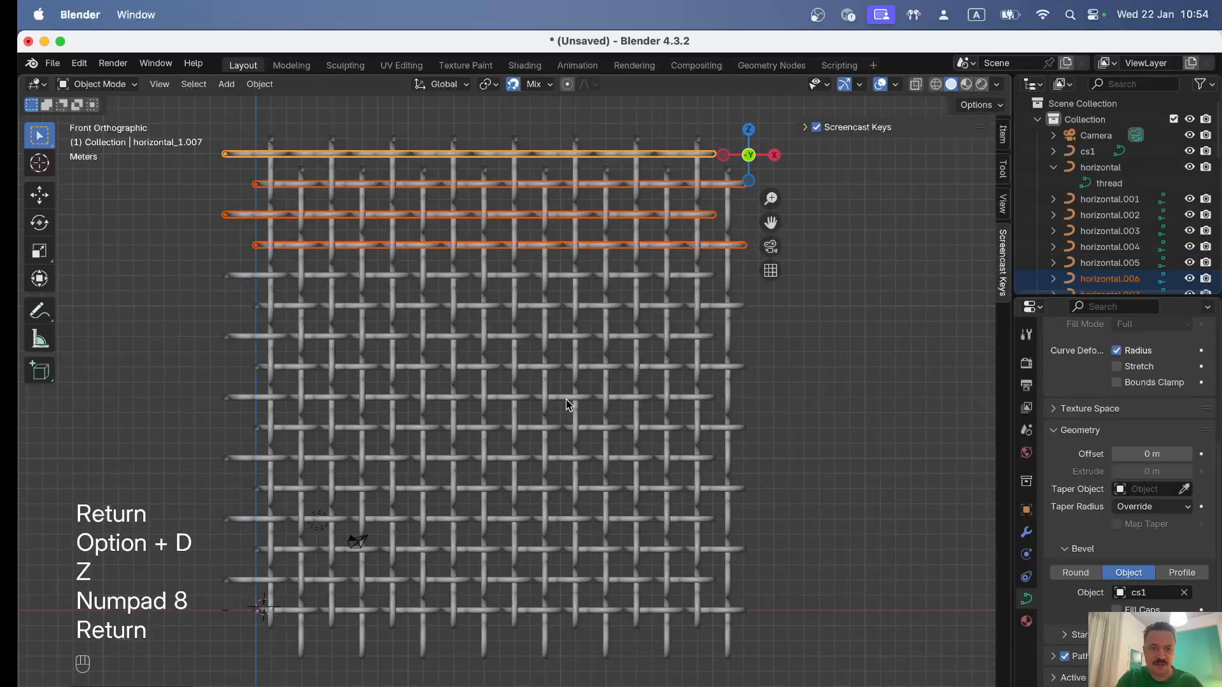
Examine the full woven mesh in perspective from several angles and distances
middle_click_drag(490, 621, 460, 512)
scroll(460, 512, "down", 4)
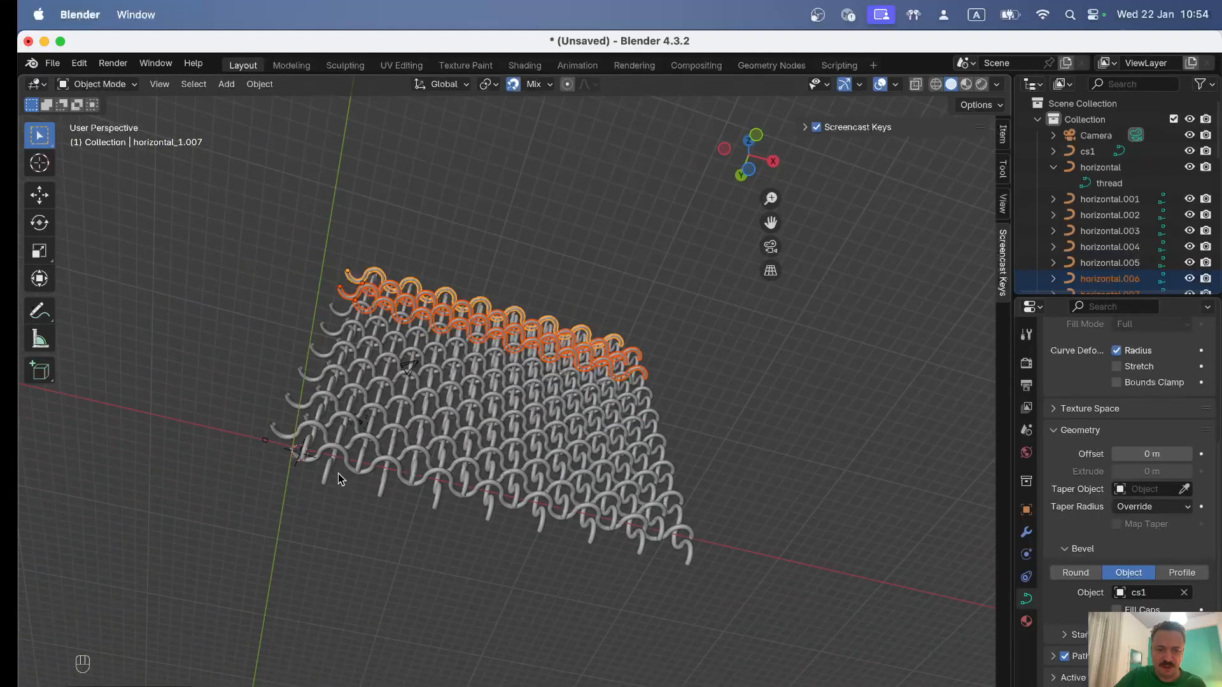
scroll(303, 438, "up", 5)
scroll(571, 487, "down", 2)
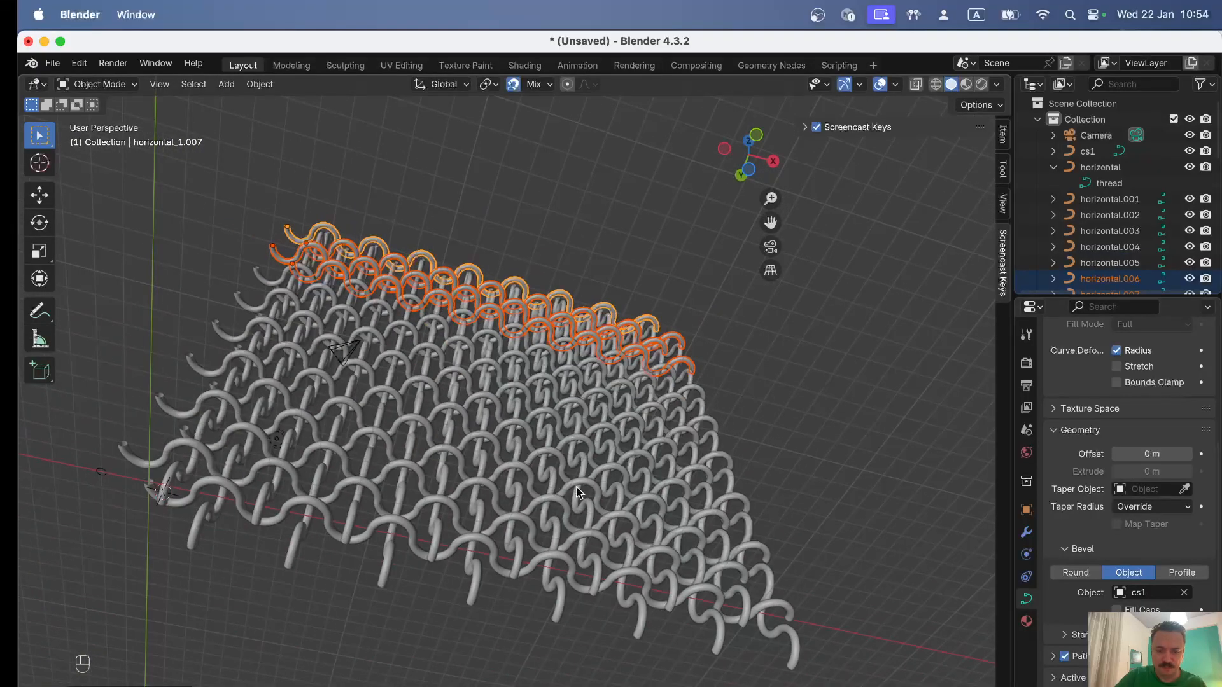
scroll(502, 462, "up", 10)
scroll(502, 463, "down", 10)
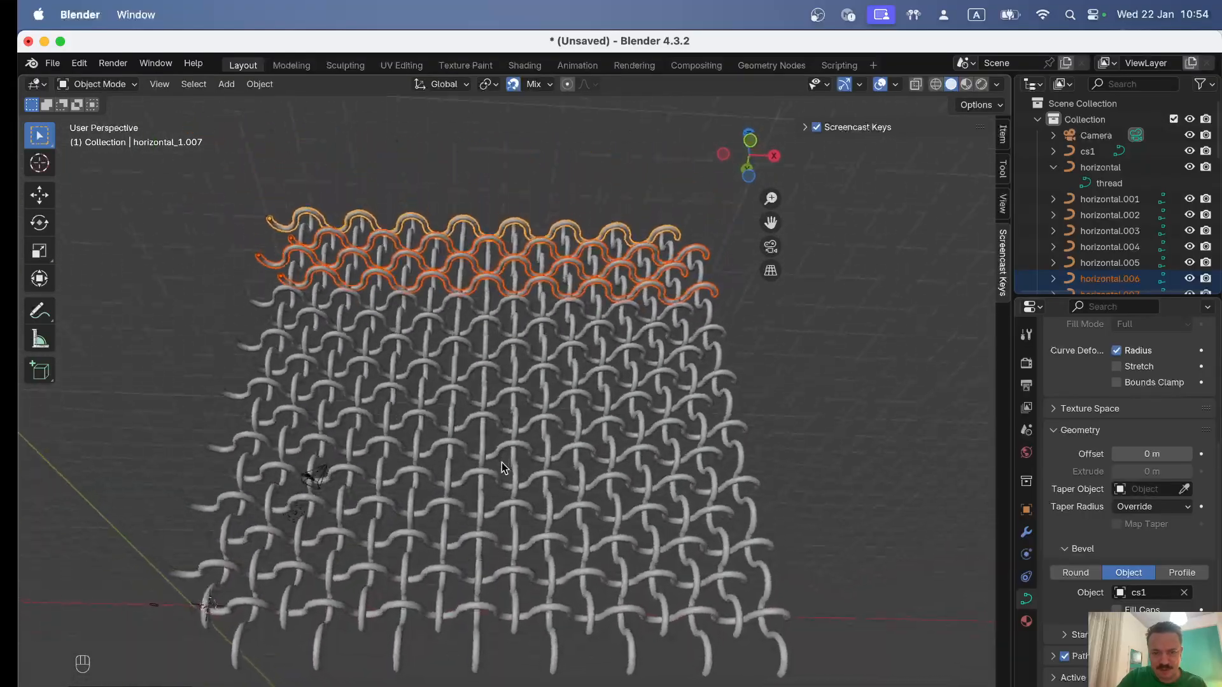
scroll(502, 462, "down", 10)
scroll(501, 462, "up", 10)
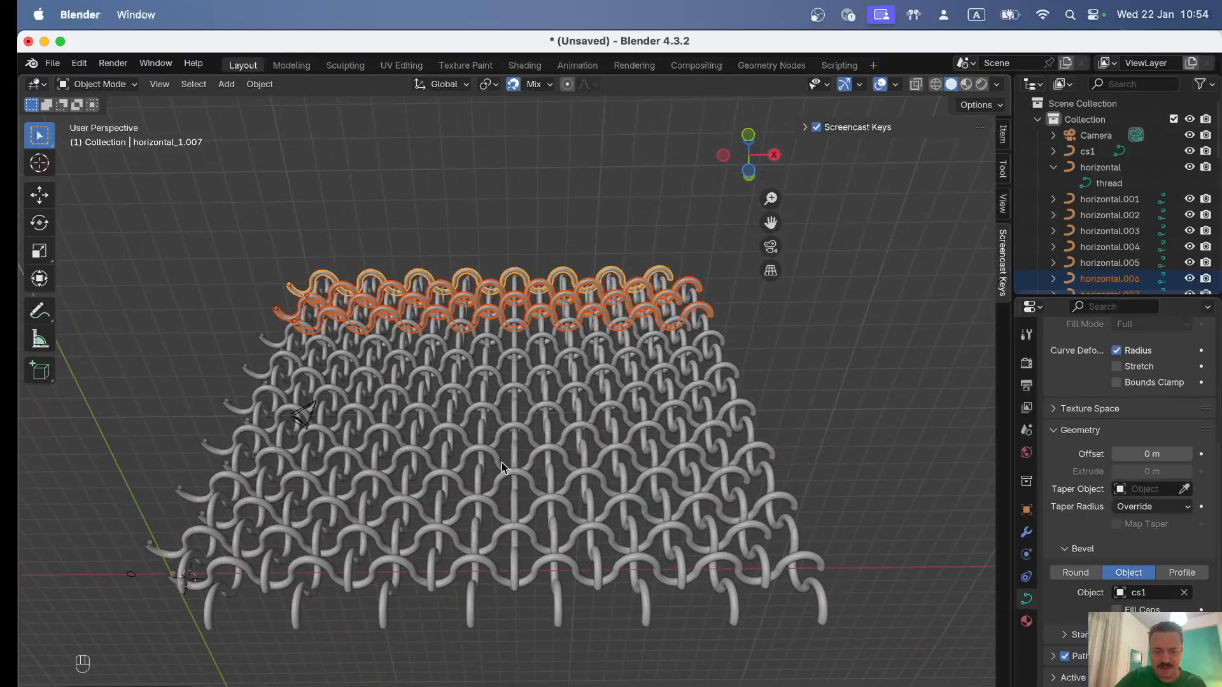
Scale the geometry of the bevel profile circle cs1 by a factor of 2 in Edit Mode to thicken all threads of the mesh
left_click(132, 577)
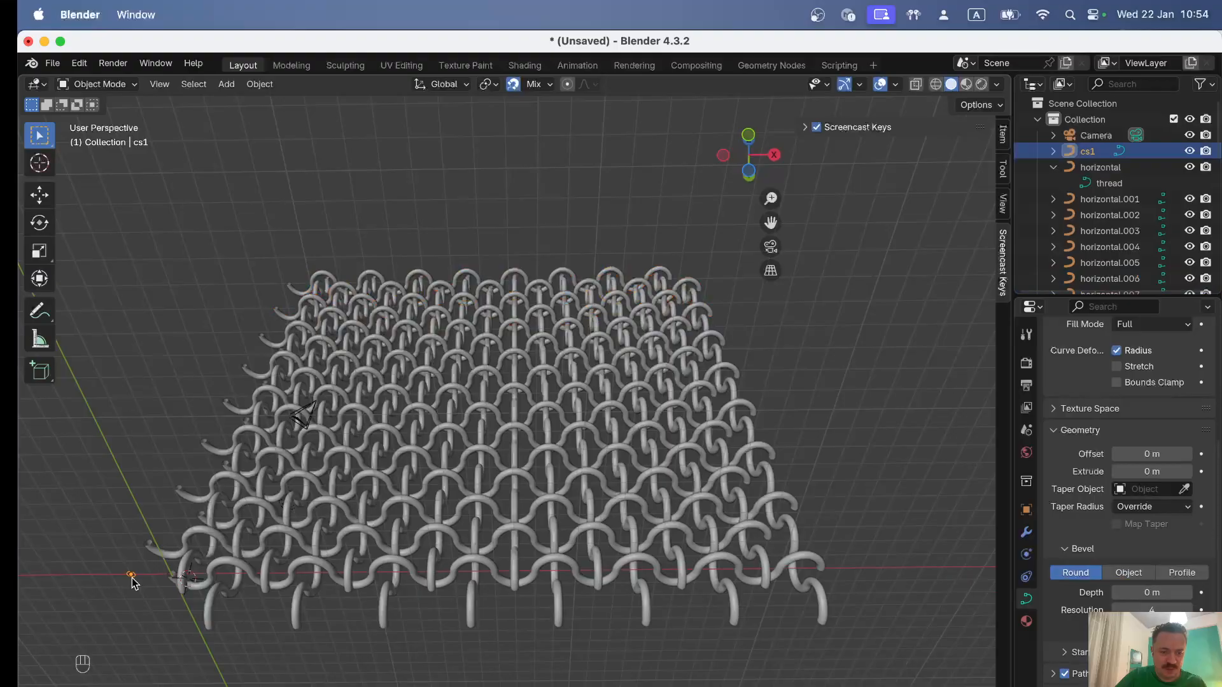
key("shift+b")
left_click_drag(93, 515, 185, 594)
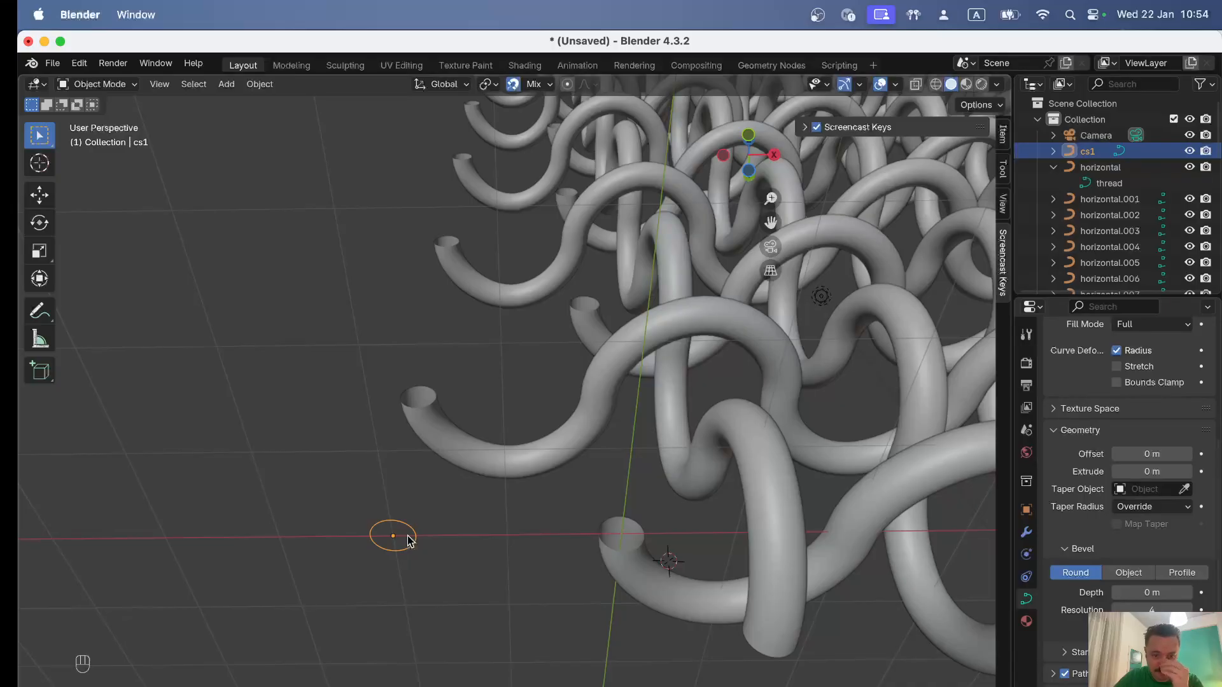
key("Tab")
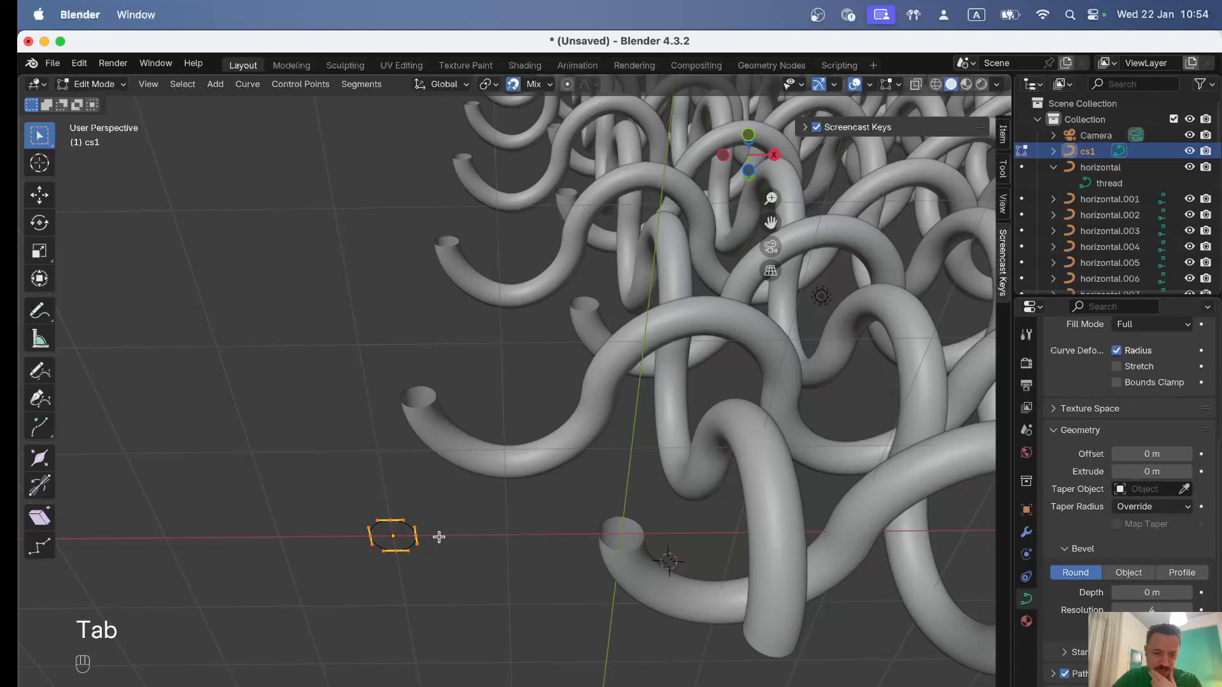
key("s")
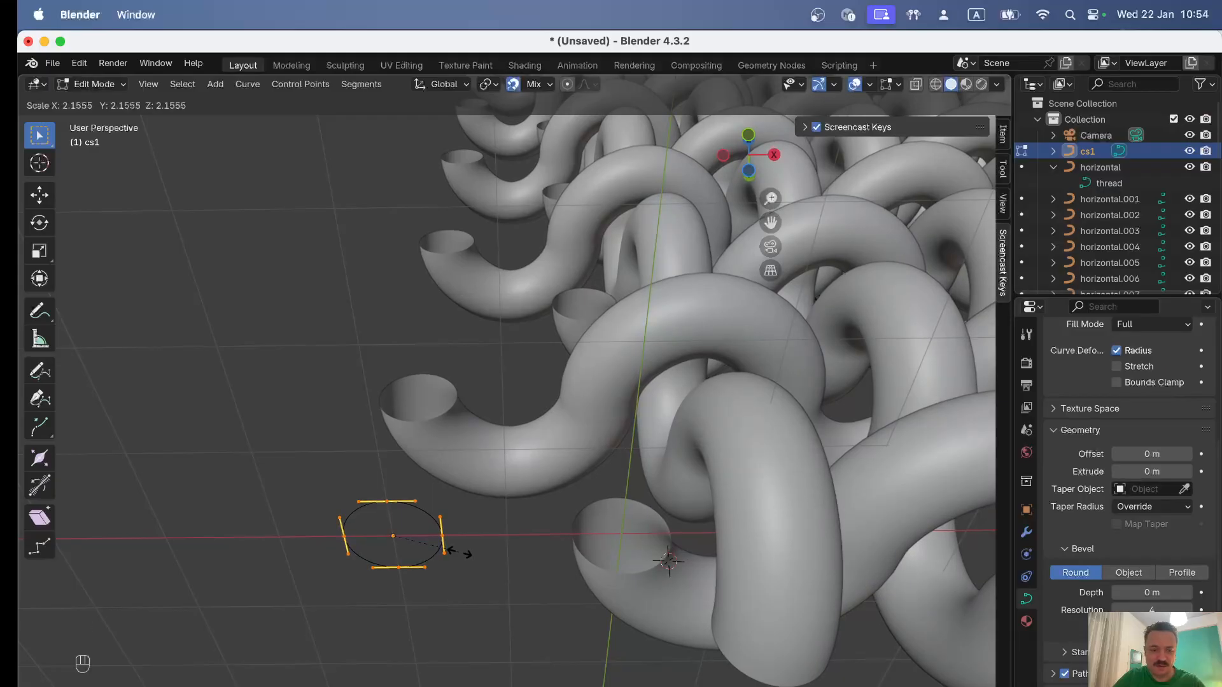
key("KP_2")
key("Return")
key("Tab")
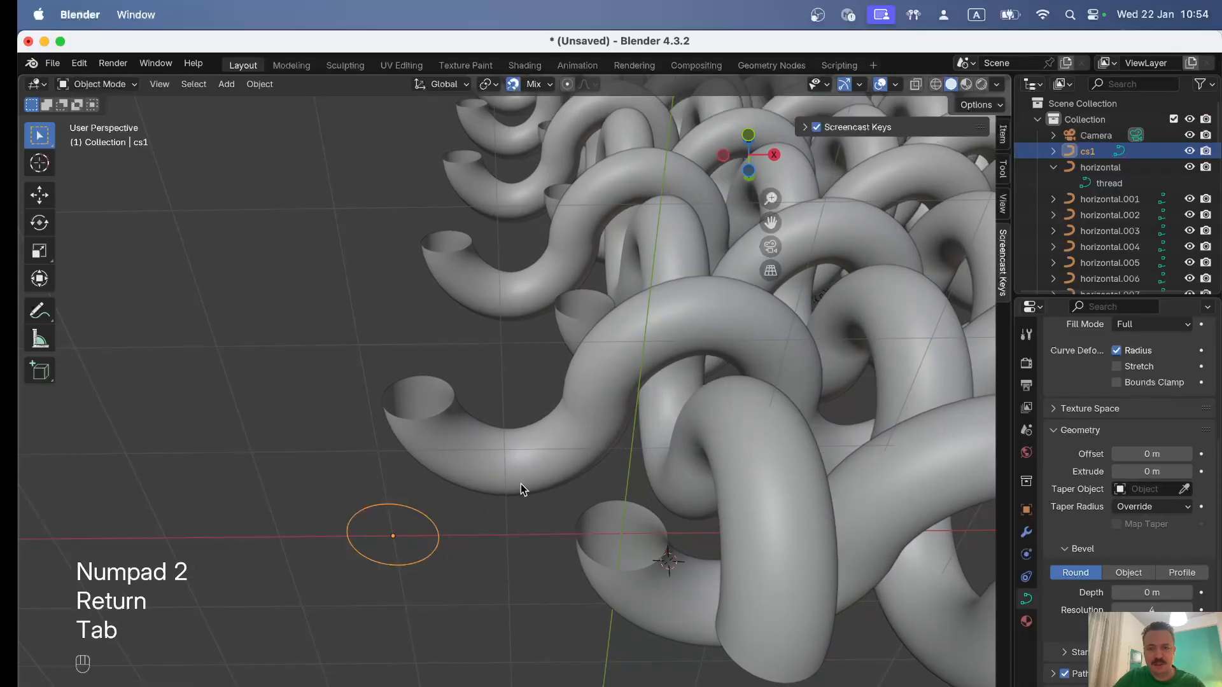
scroll(521, 483, "down", 5)
scroll(610, 472, "down", 5)
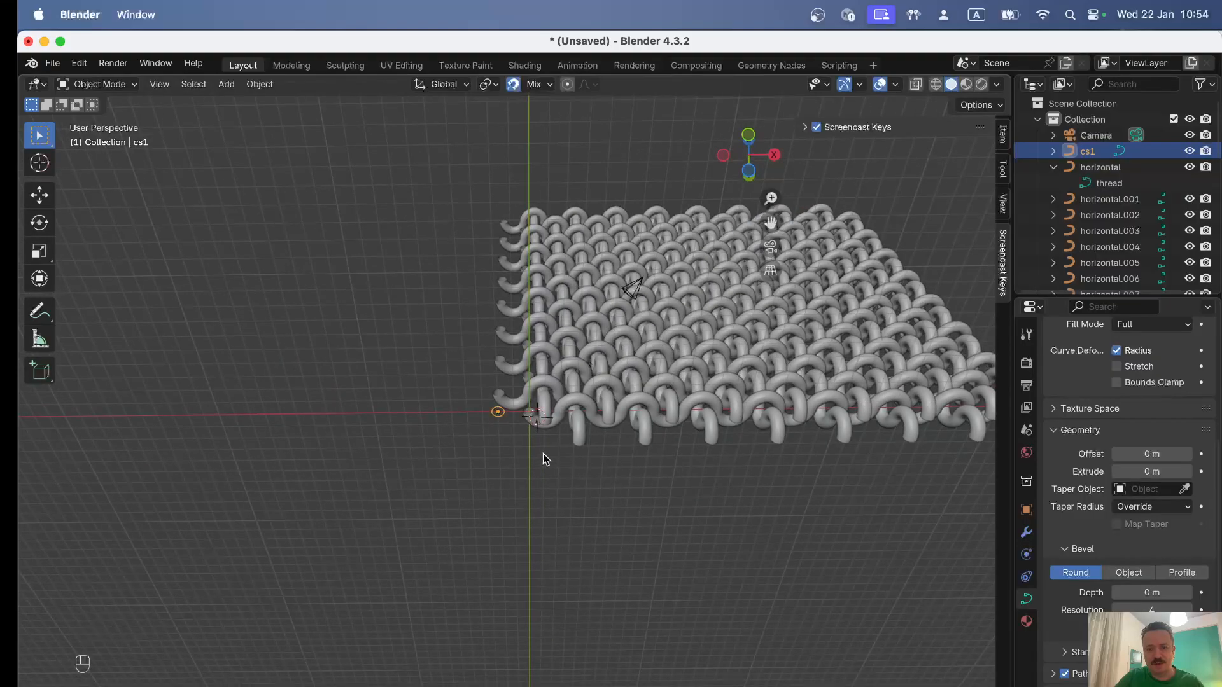
middle_click_drag(628, 418, 351, 555, "shift")
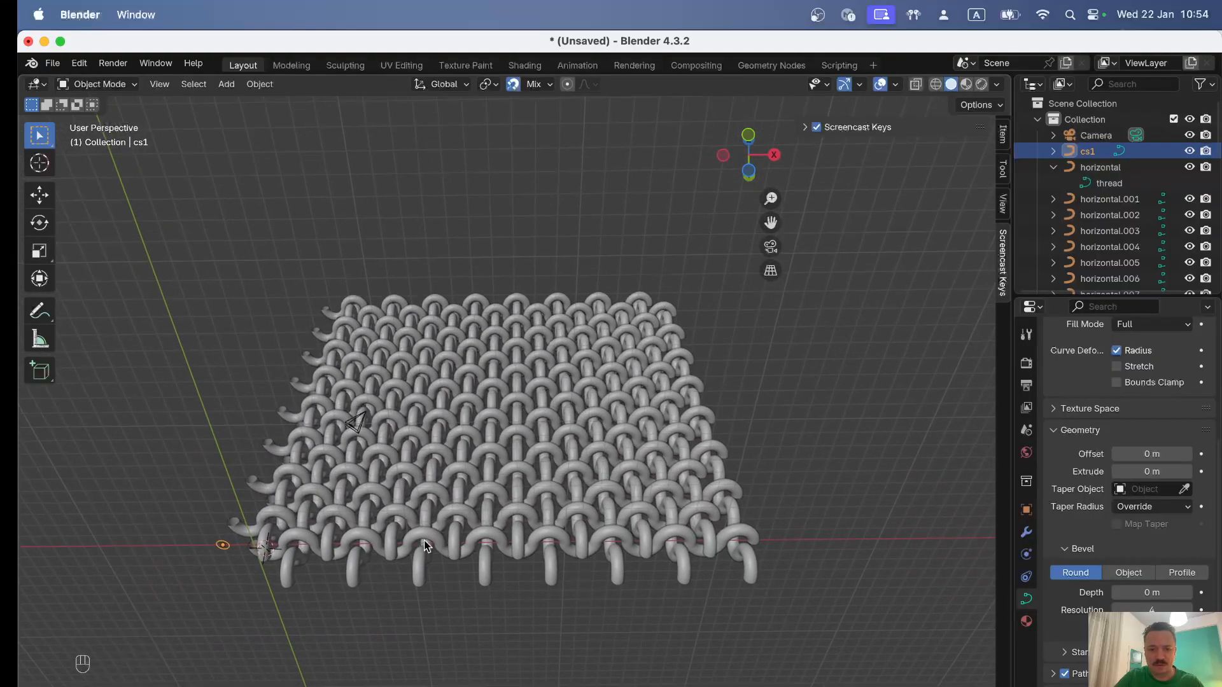
scroll(424, 546, "up", 3)
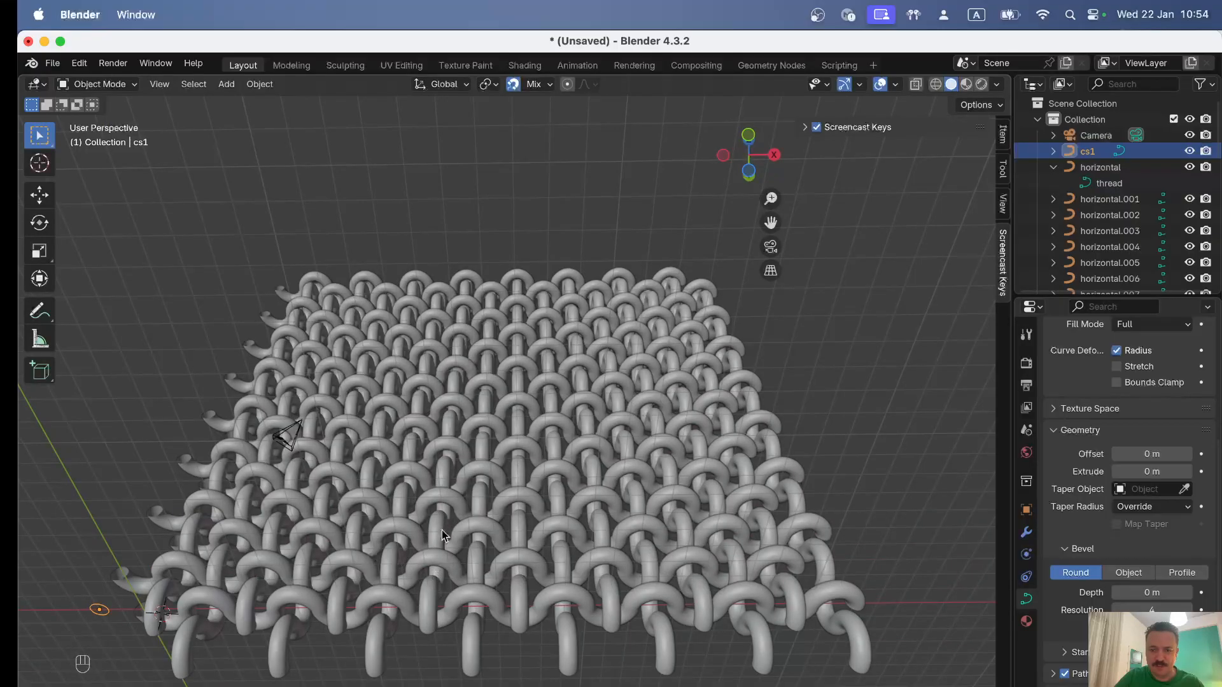